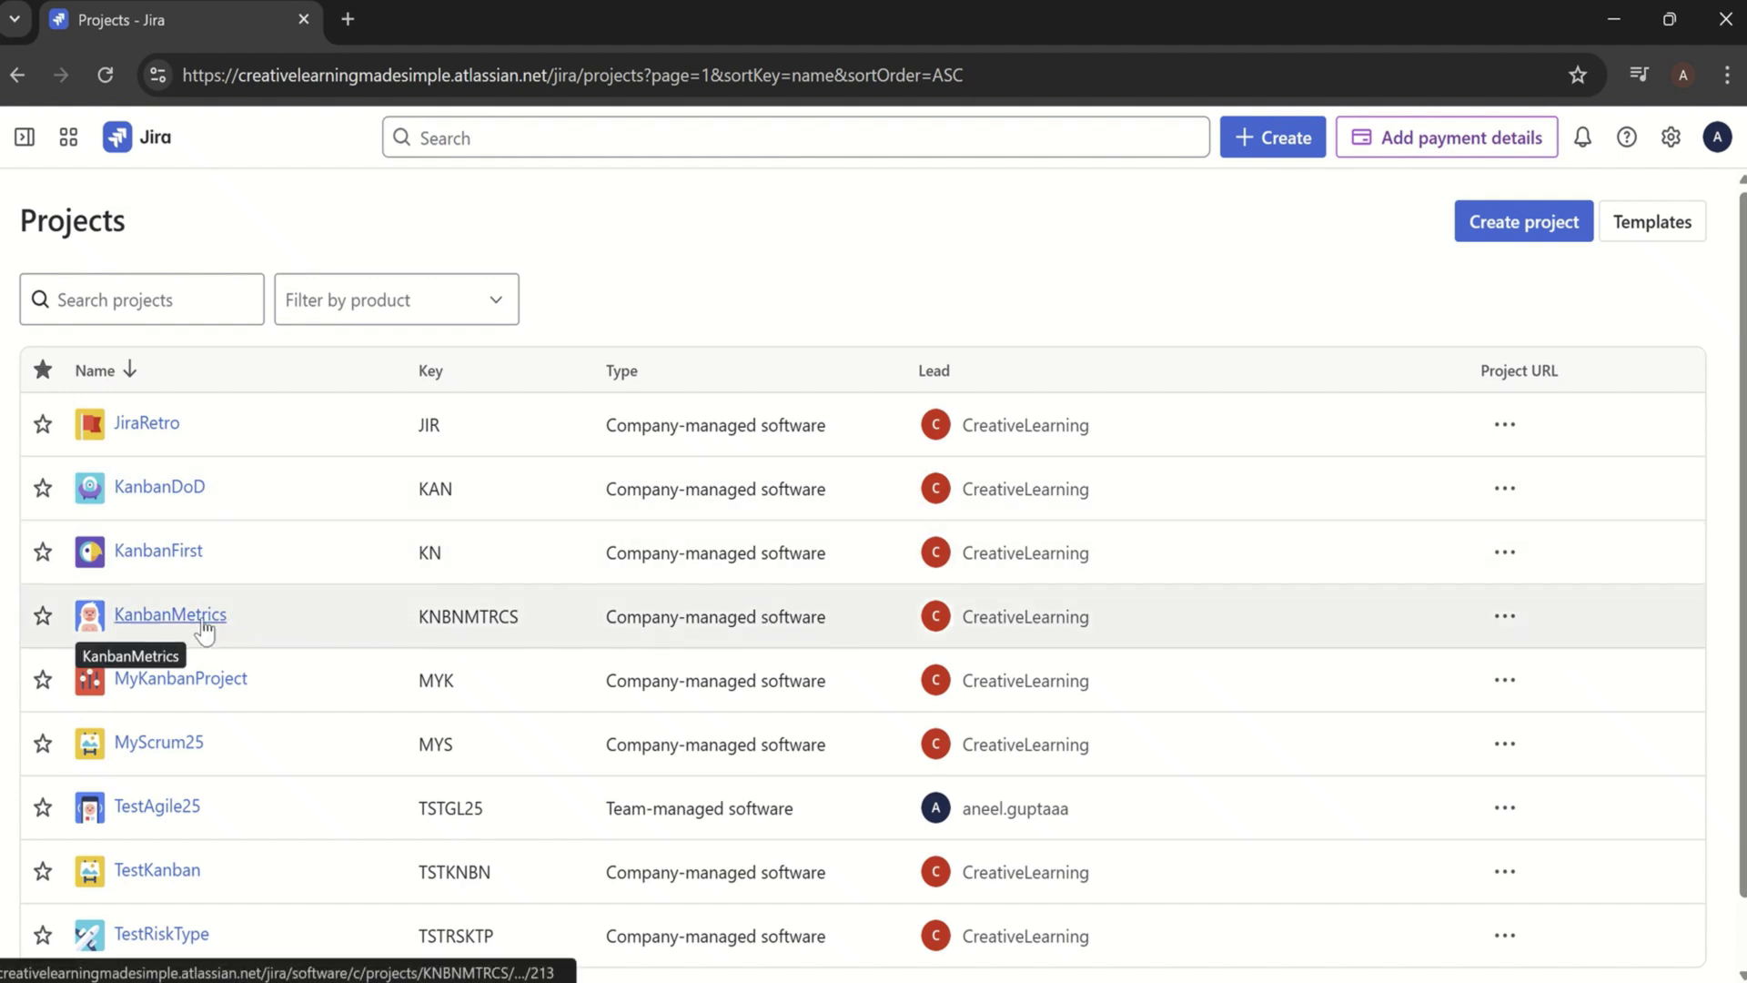
Step: Open the KanbanMetrics project's board and show the list of dashboards in the navigation
left_click(182, 615)
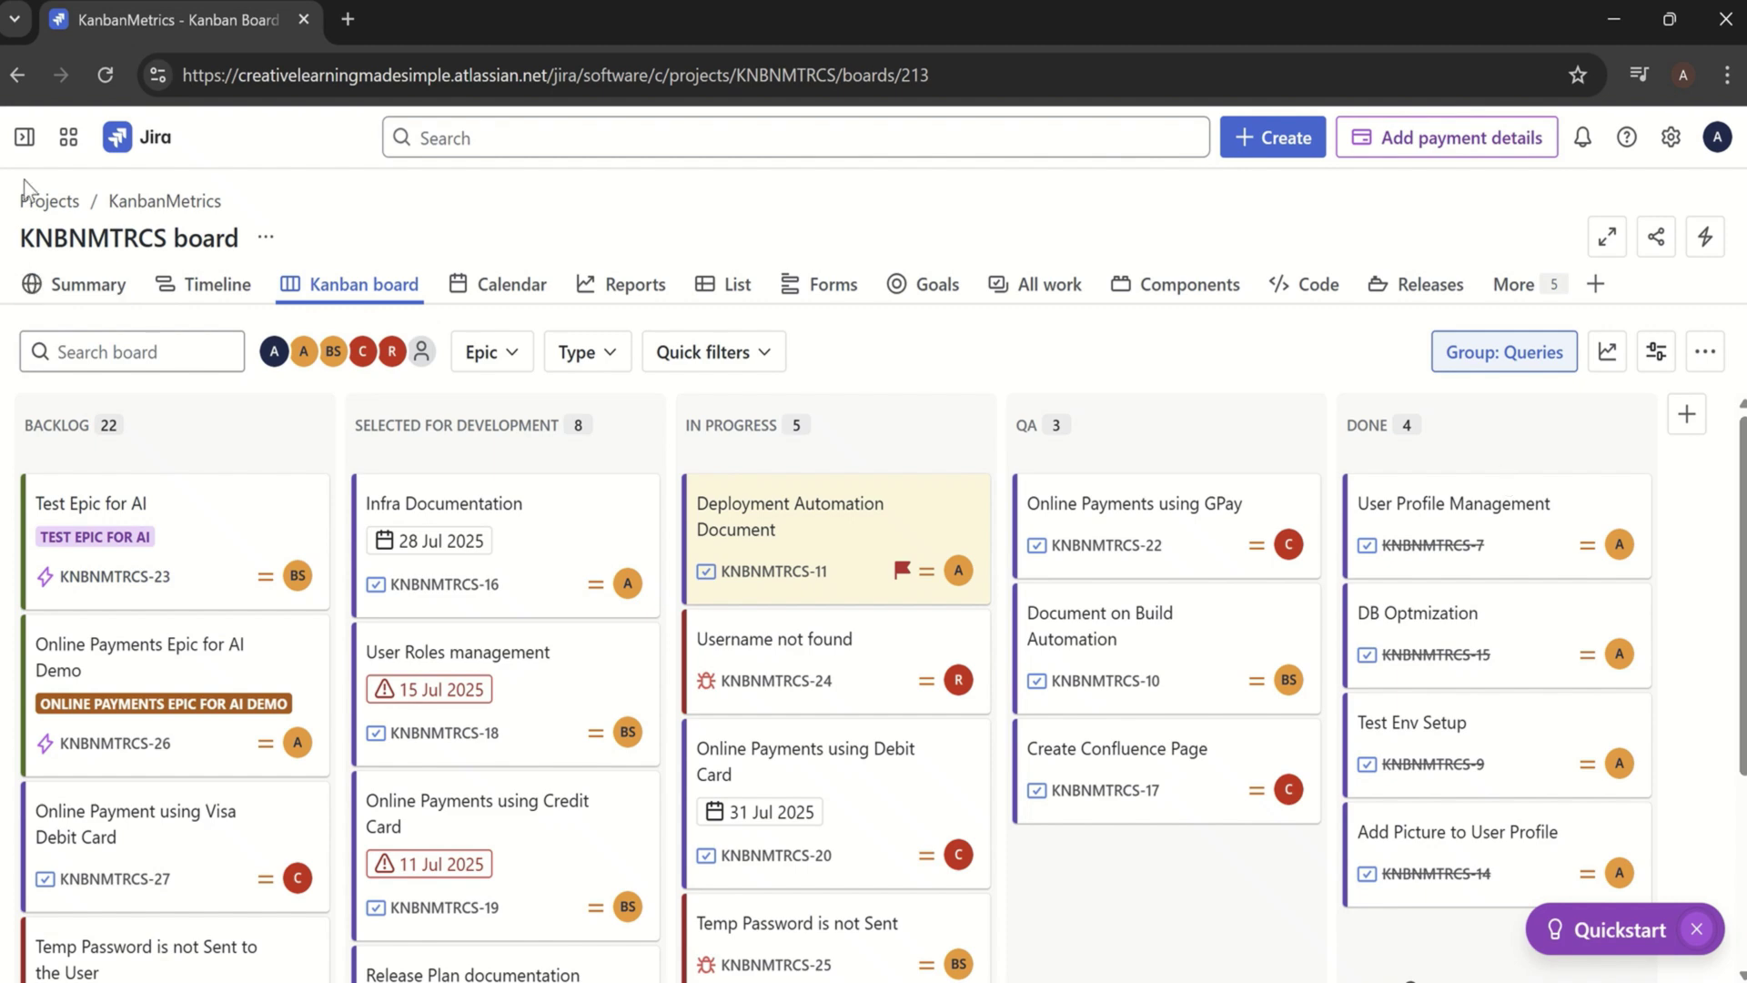
left_click(24, 143)
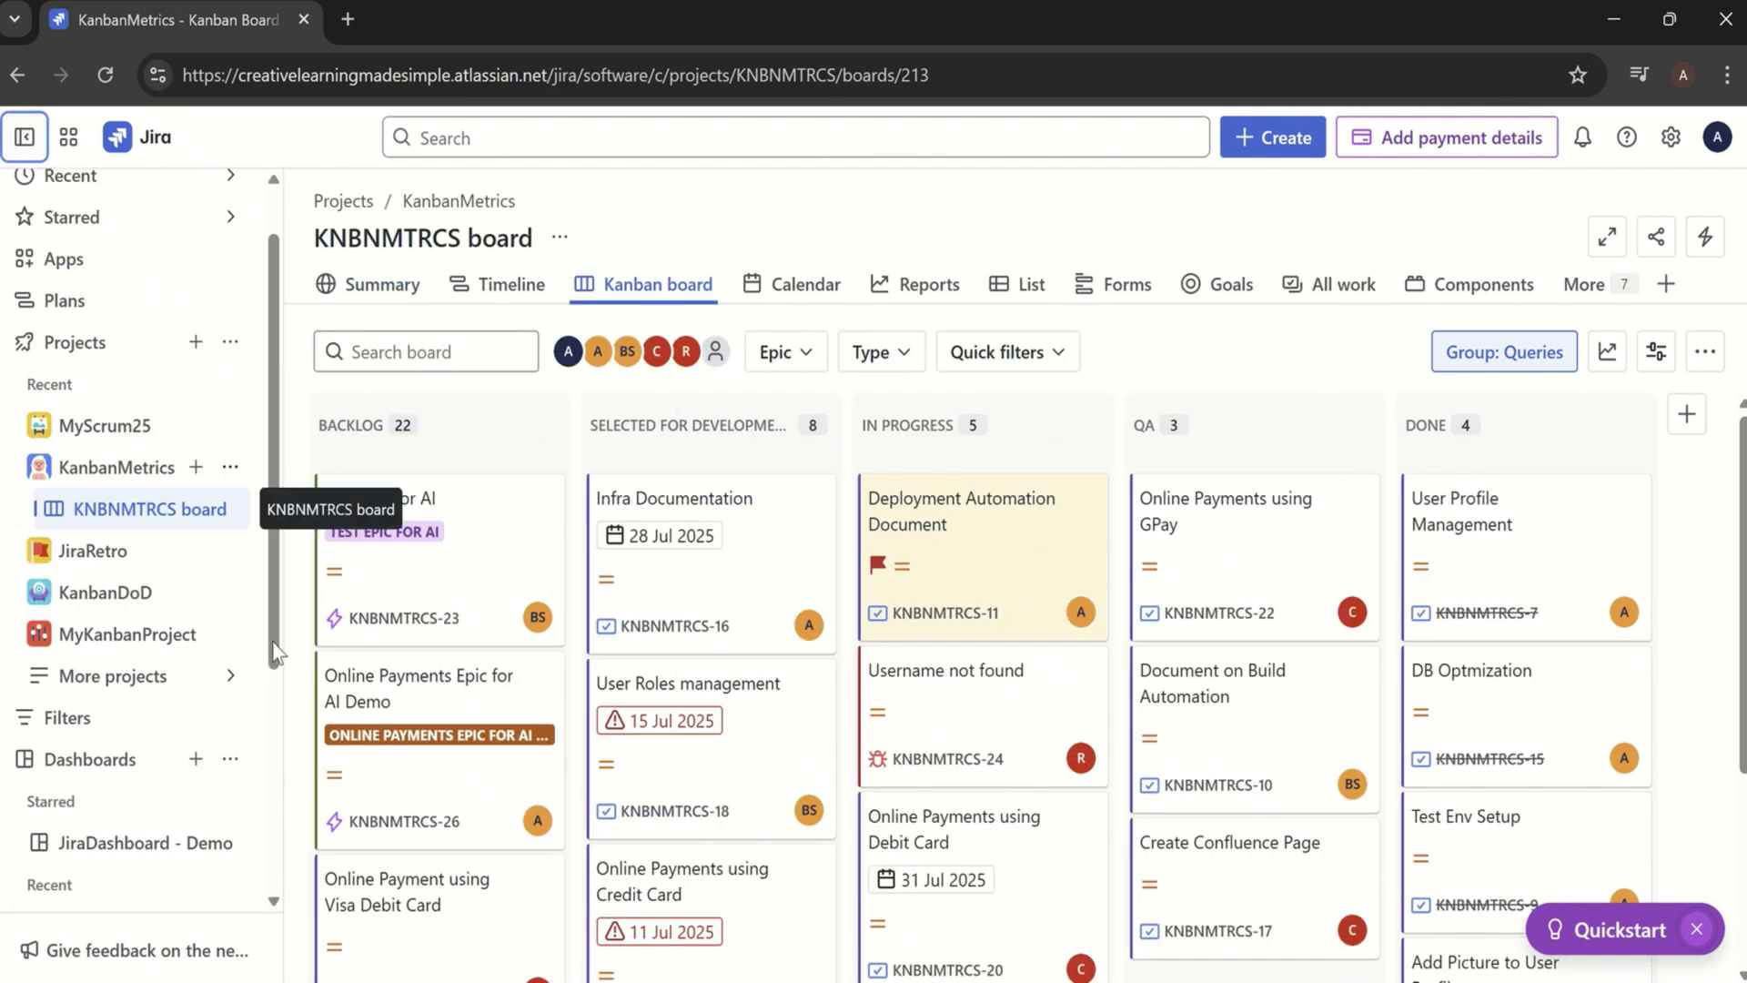
left_click_drag(273, 655, 275, 800)
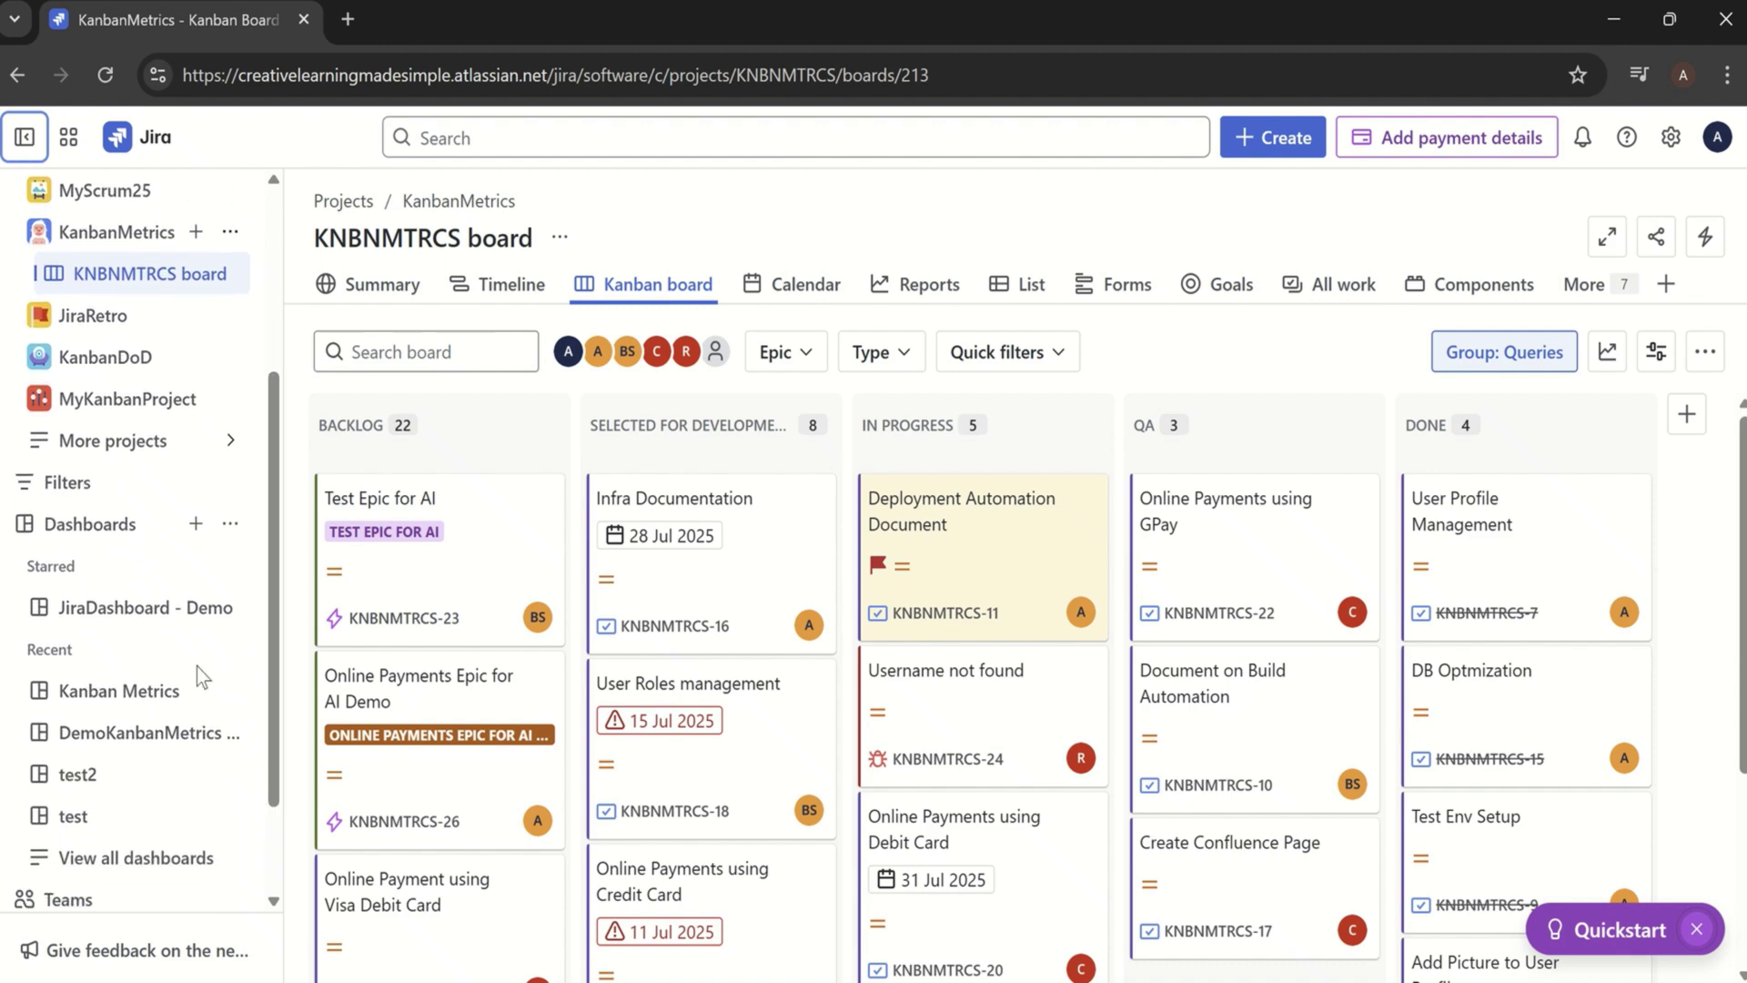
left_click(27, 528)
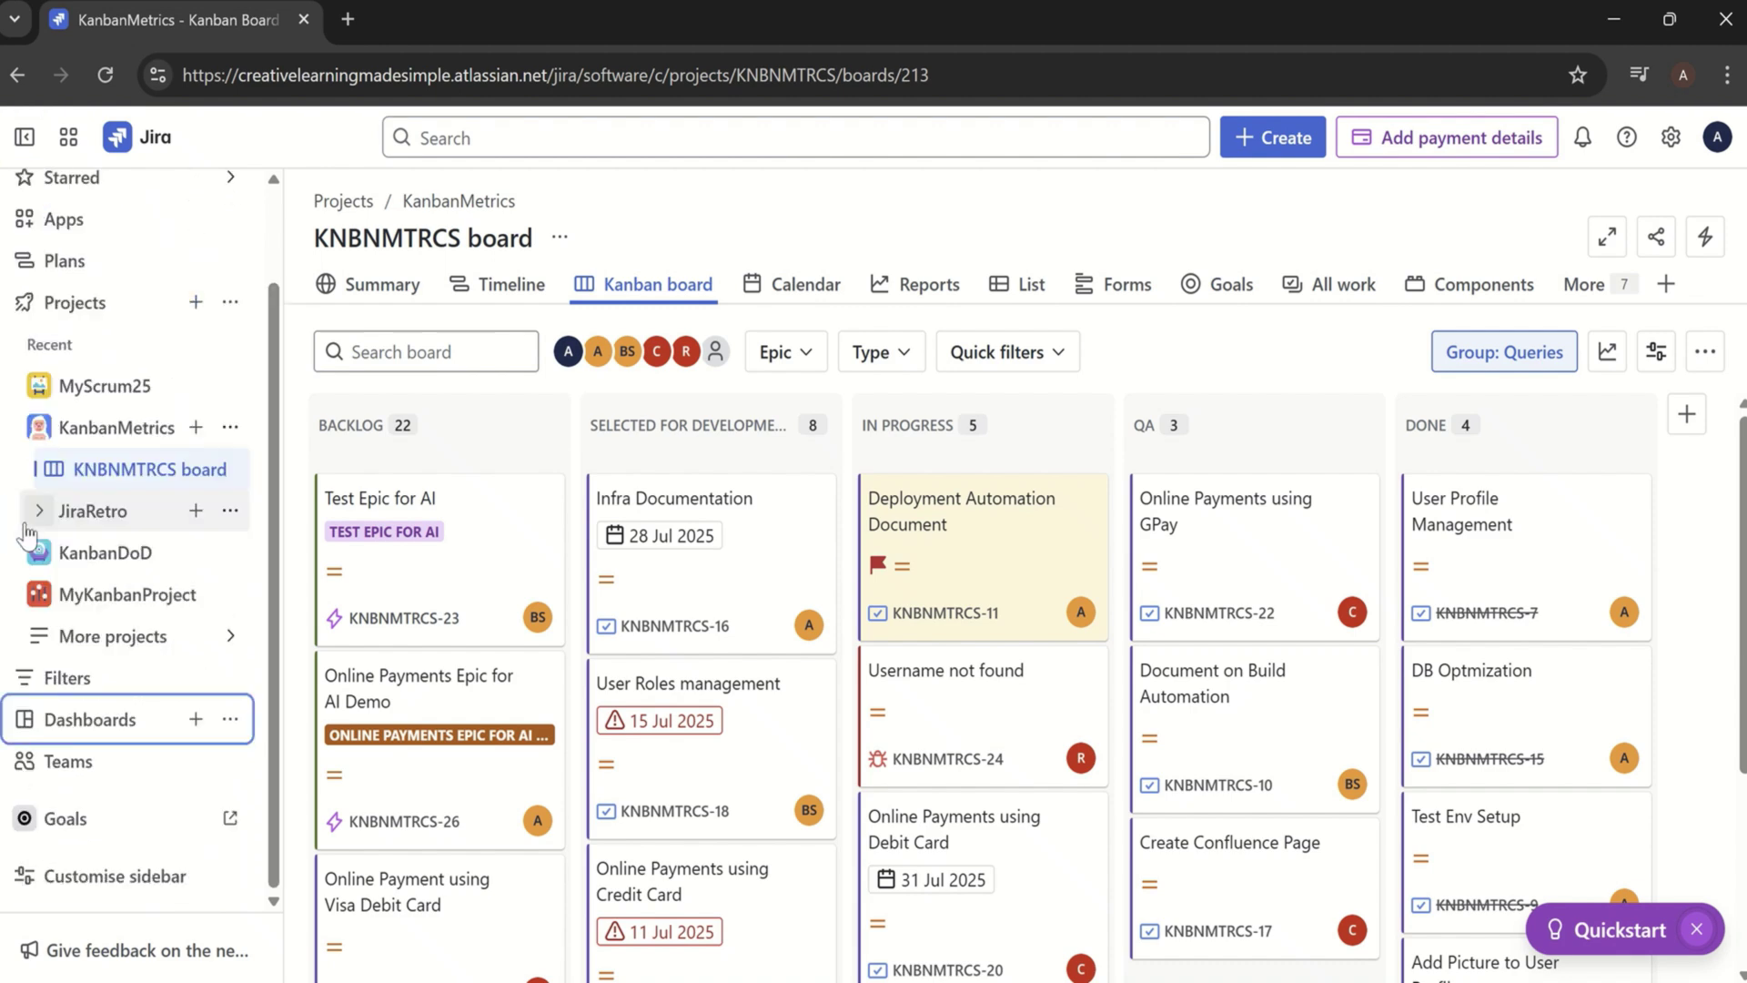
left_click(27, 724)
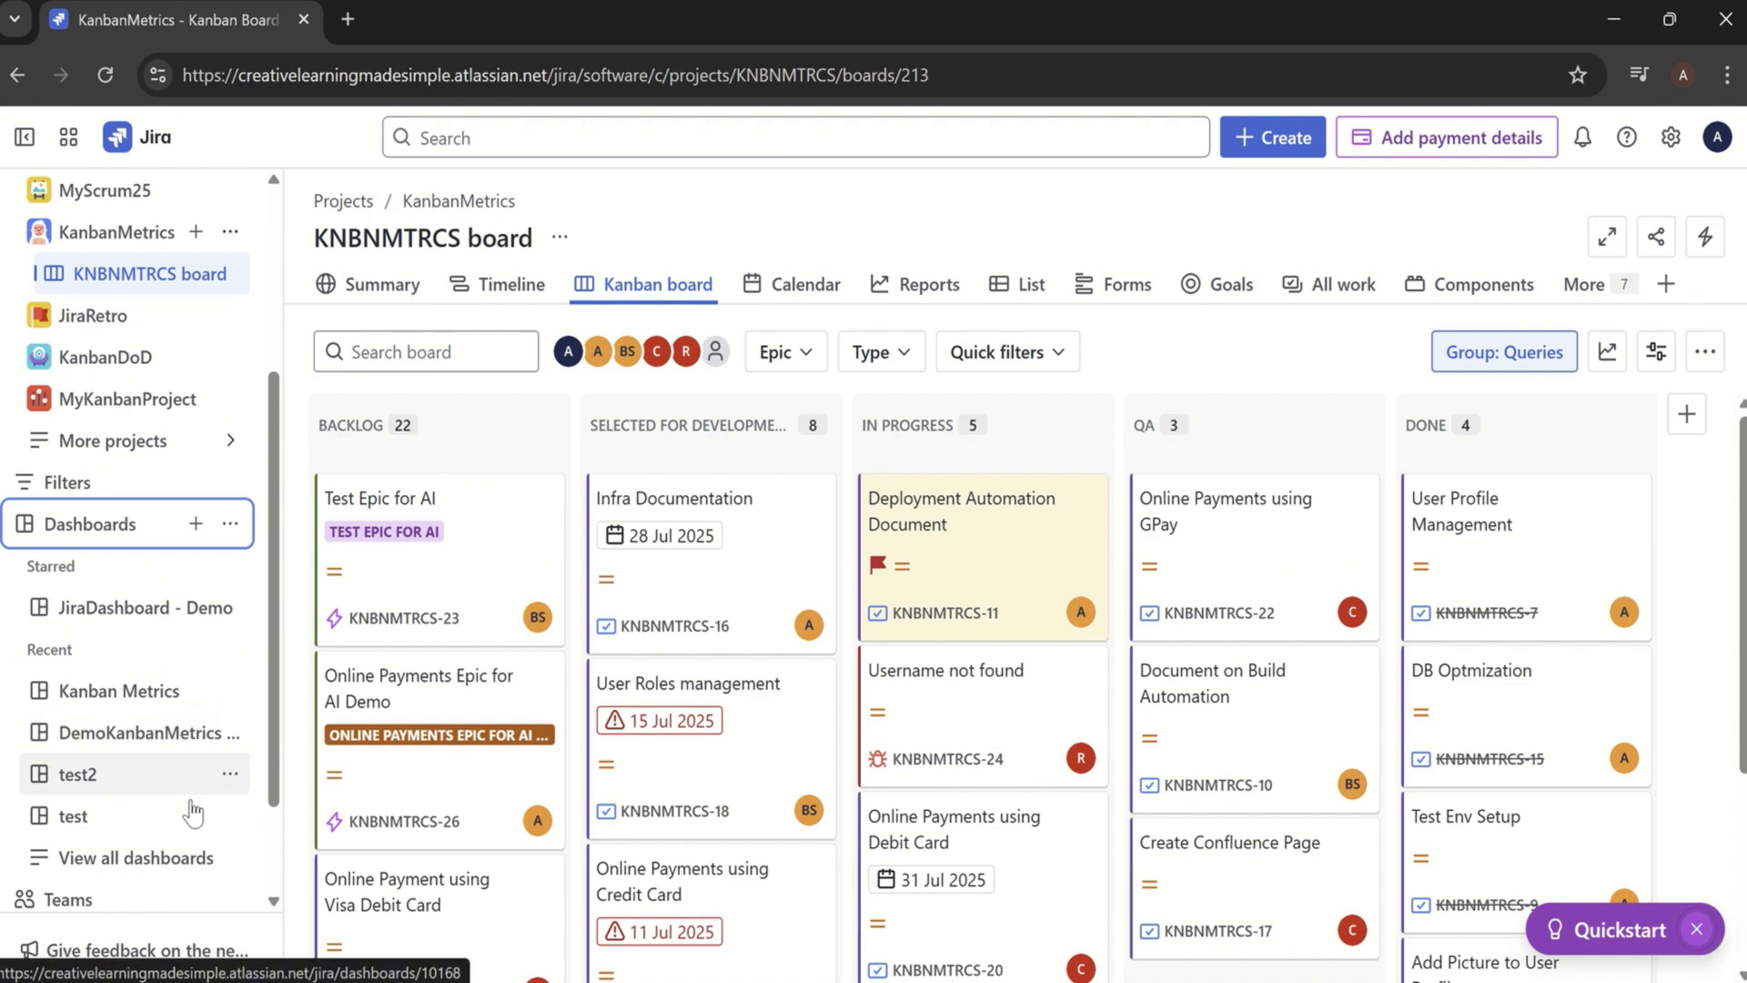
Step: Open the DemoKanbanMetrics dashboard in a new browser tab, then switch that tab to the JiraDashboard - Demo dashboard
right_click(141, 750)
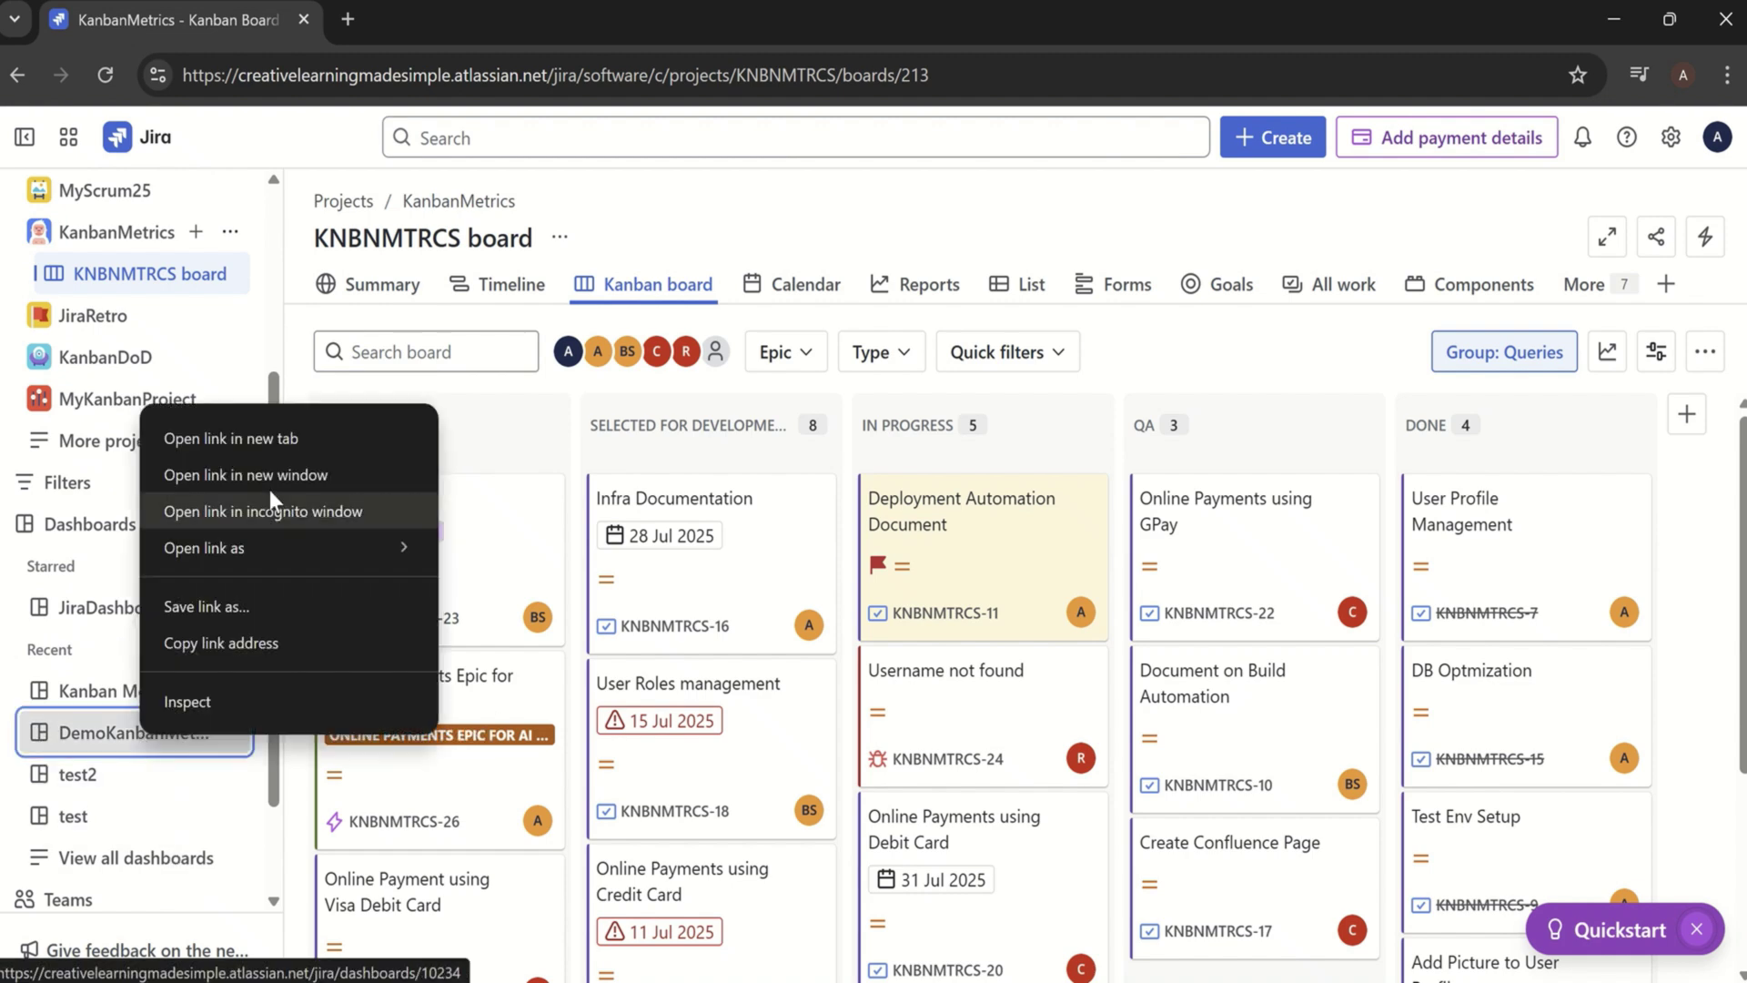
left_click(269, 441)
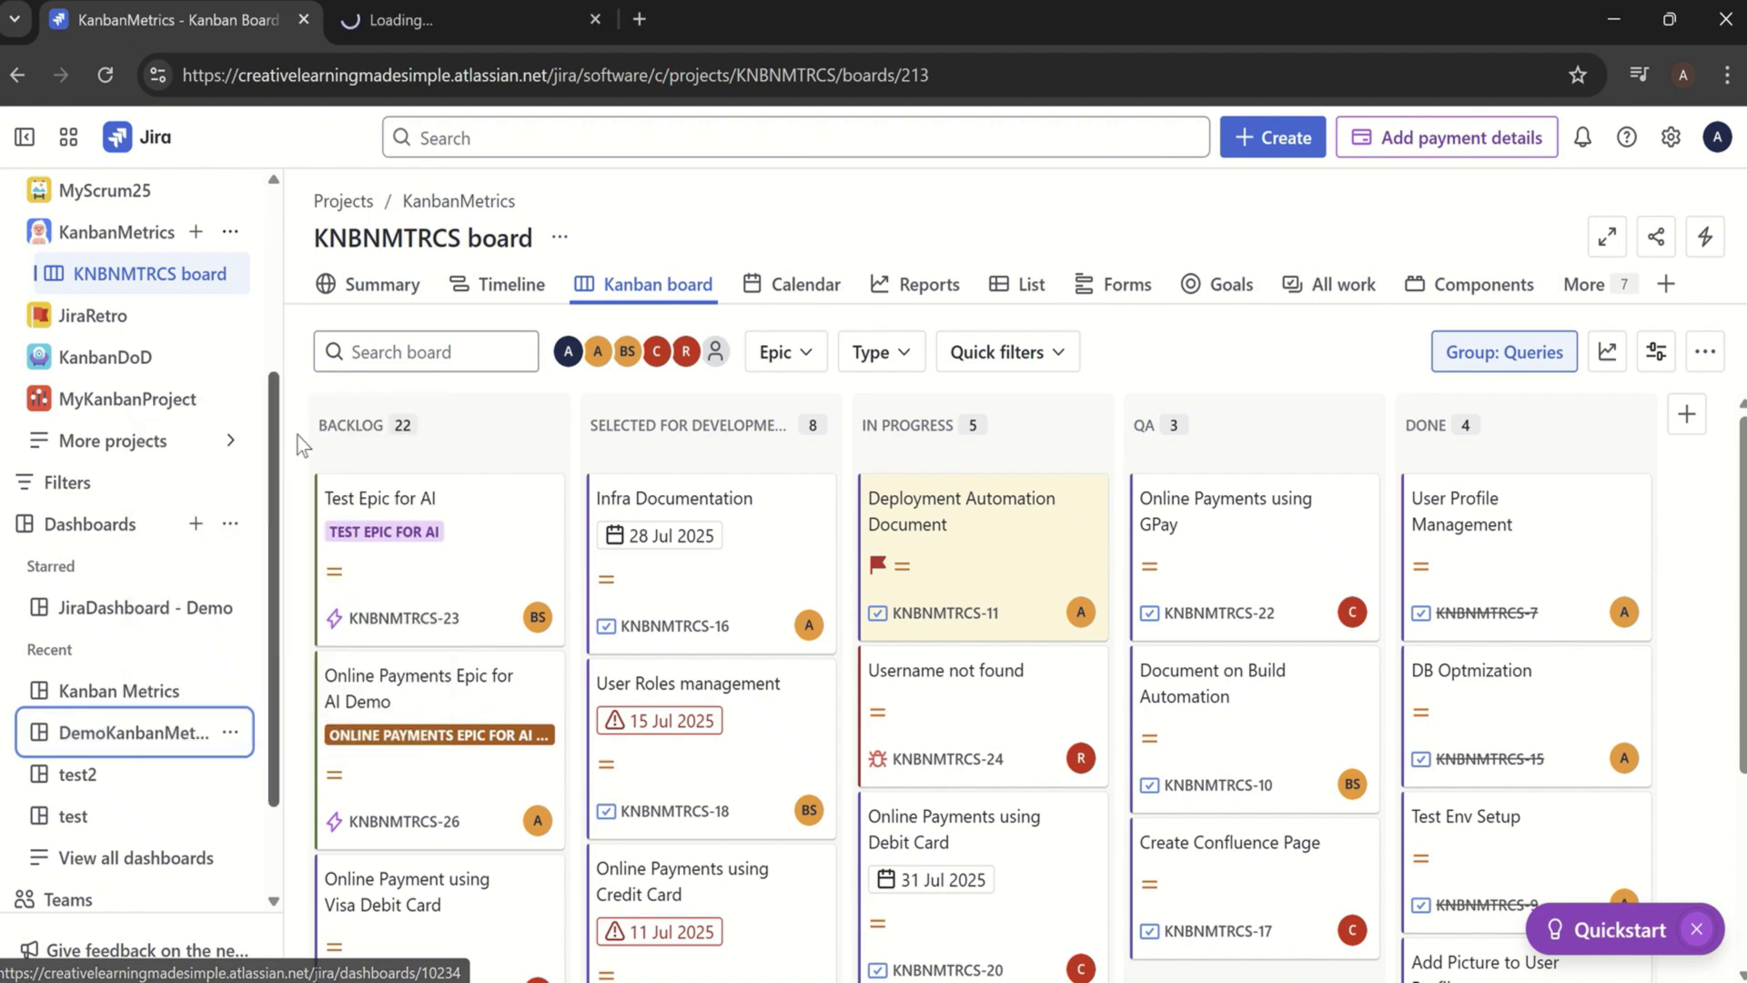
left_click(437, 13)
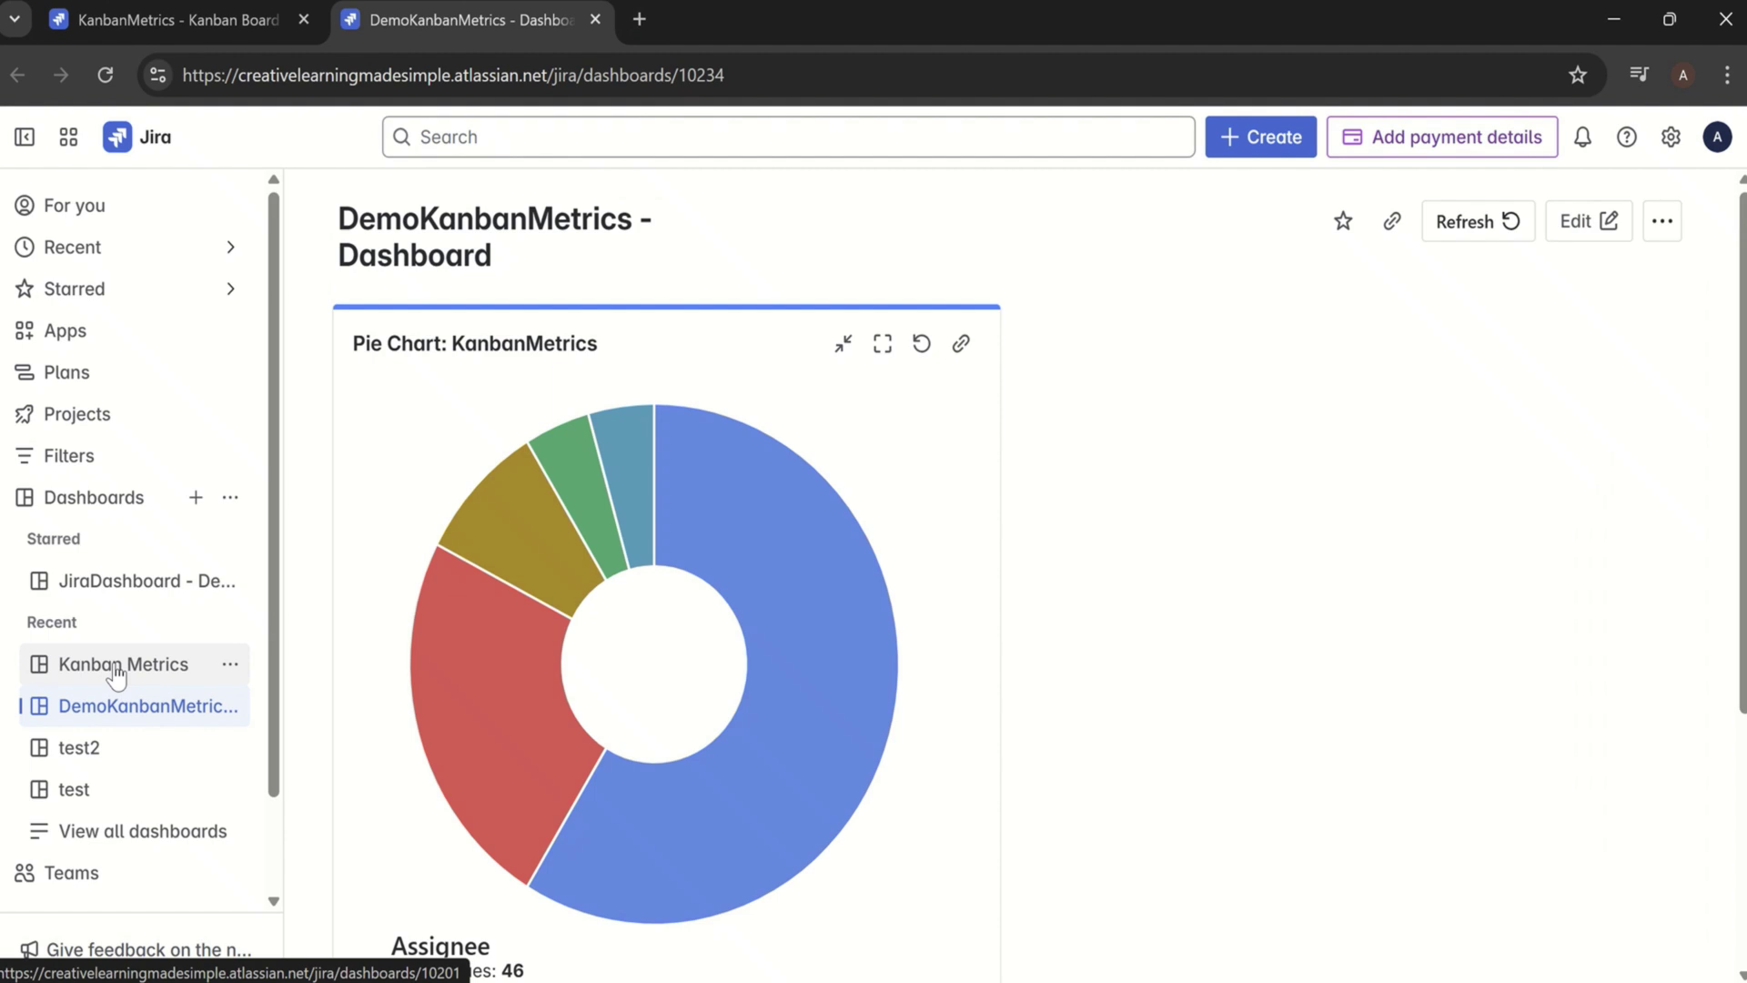
left_click(136, 592)
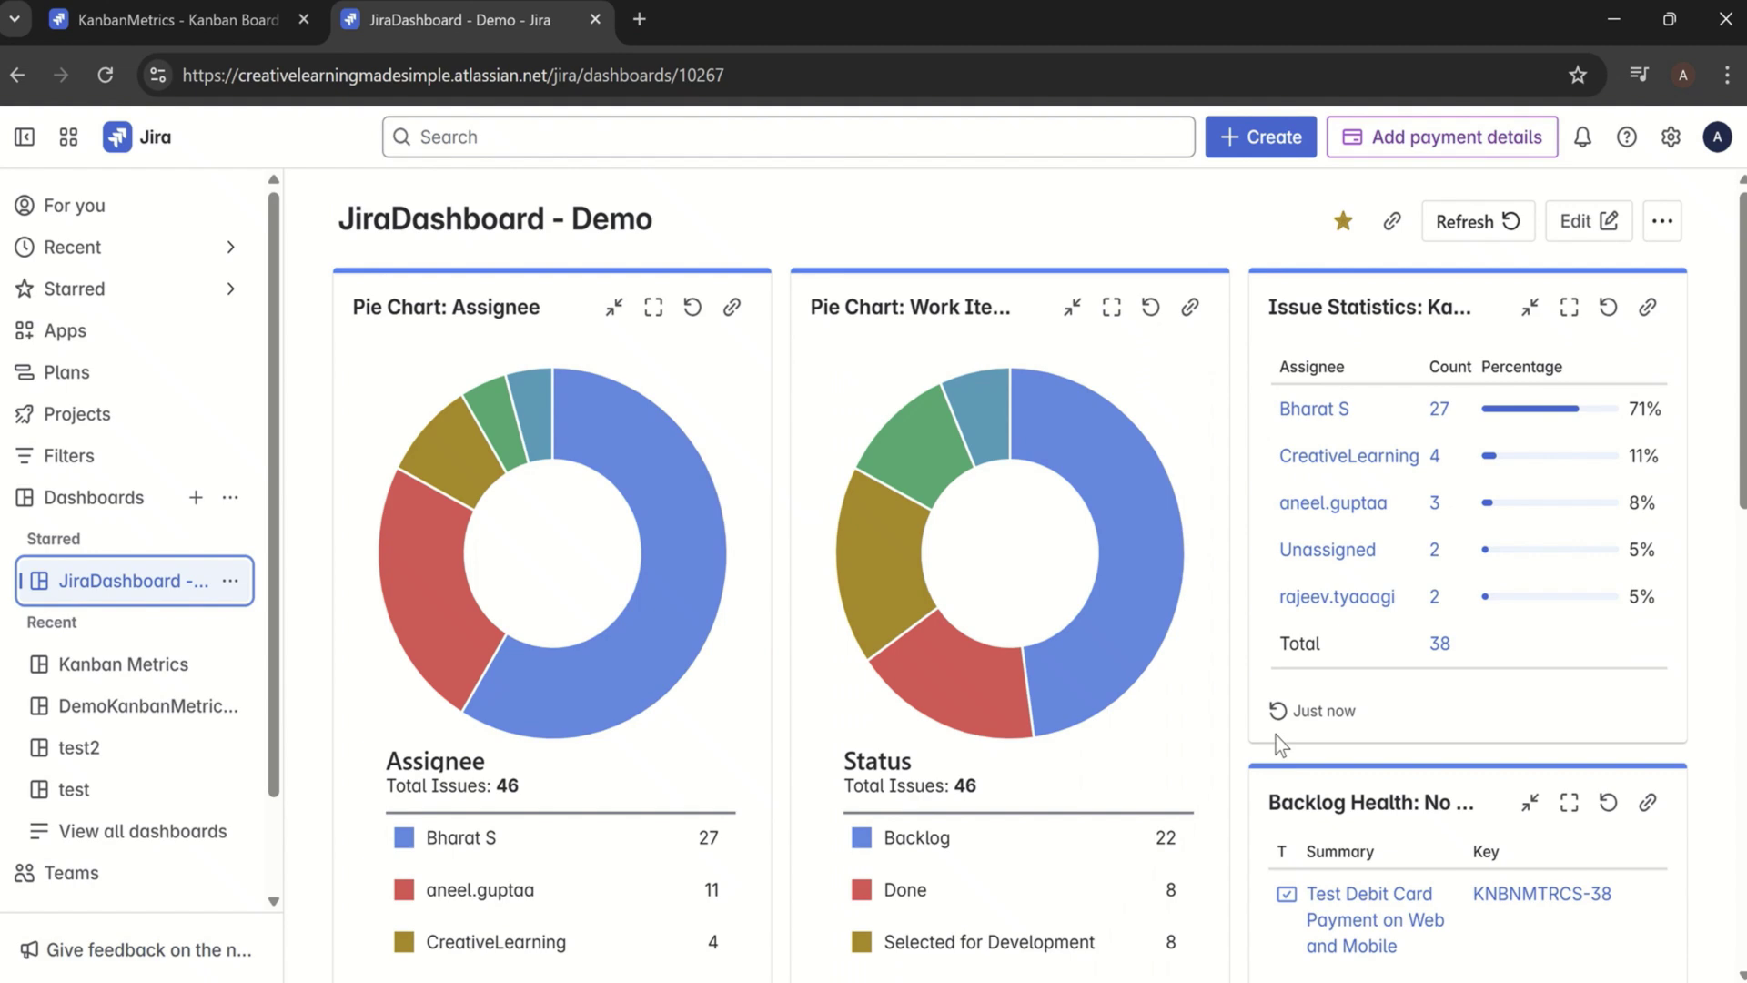
left_click(24, 137)
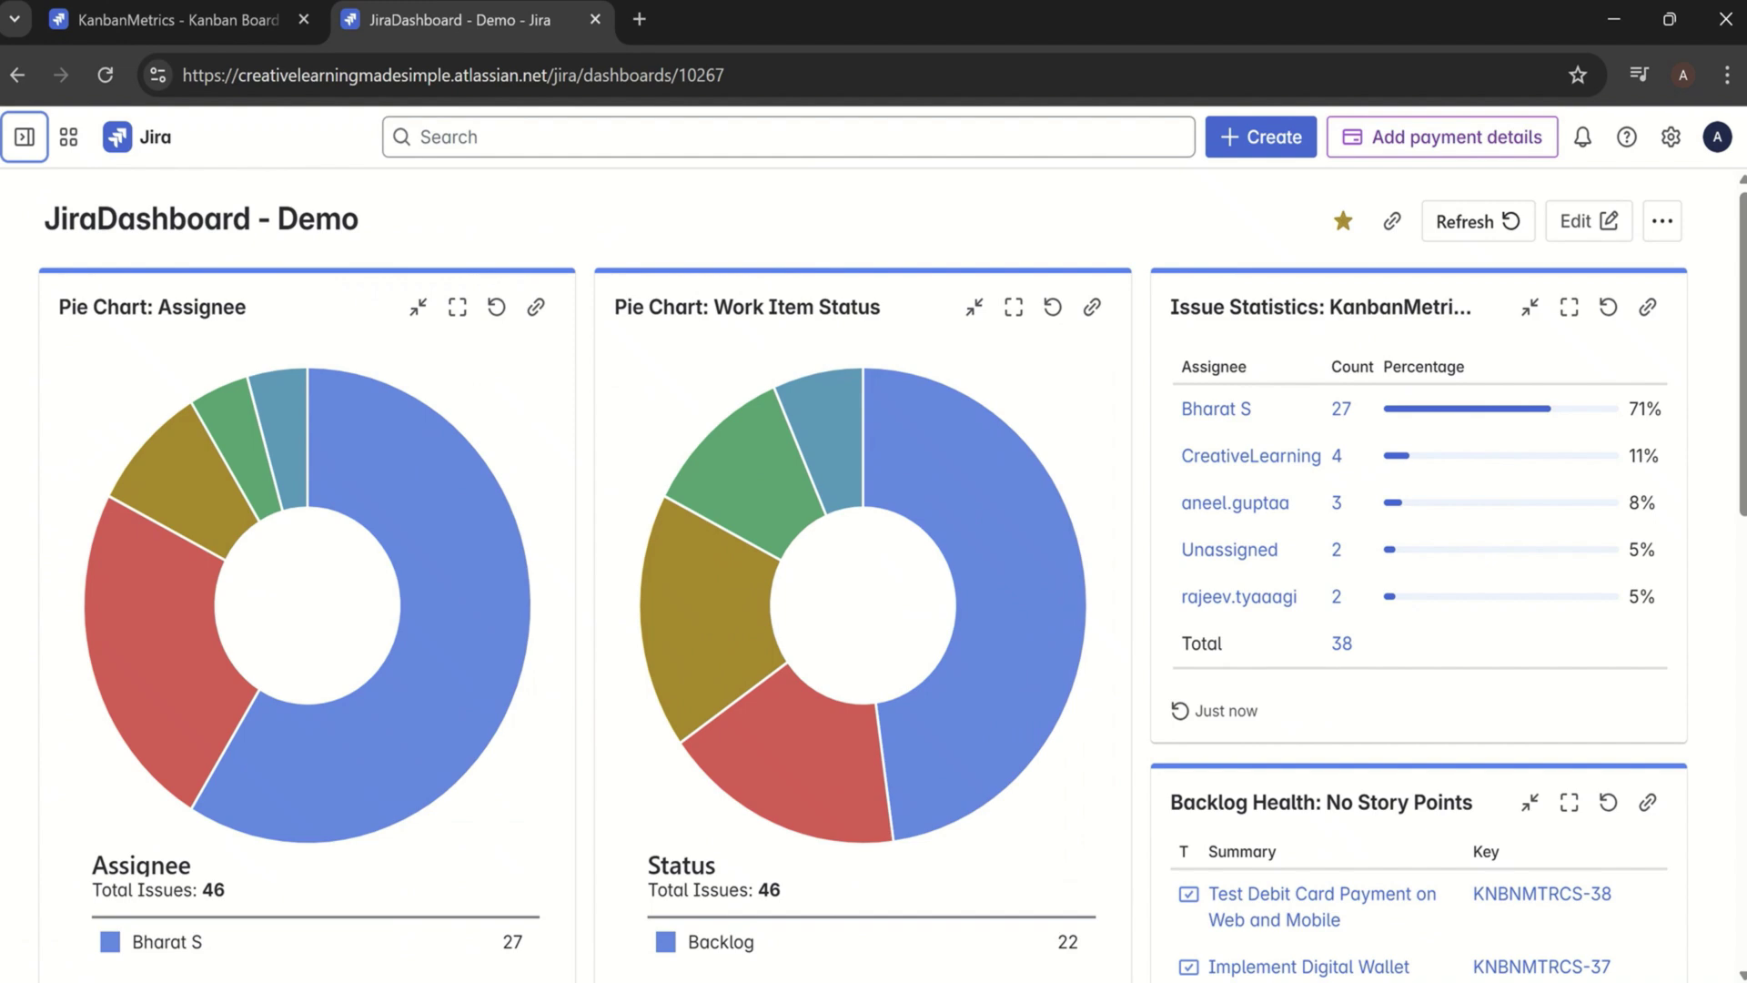
Step: Examine the dashboard's assignee and work item status charts, issue statistics, backlog health lists and due-date calendar
scroll(1743, 507, "down", 1)
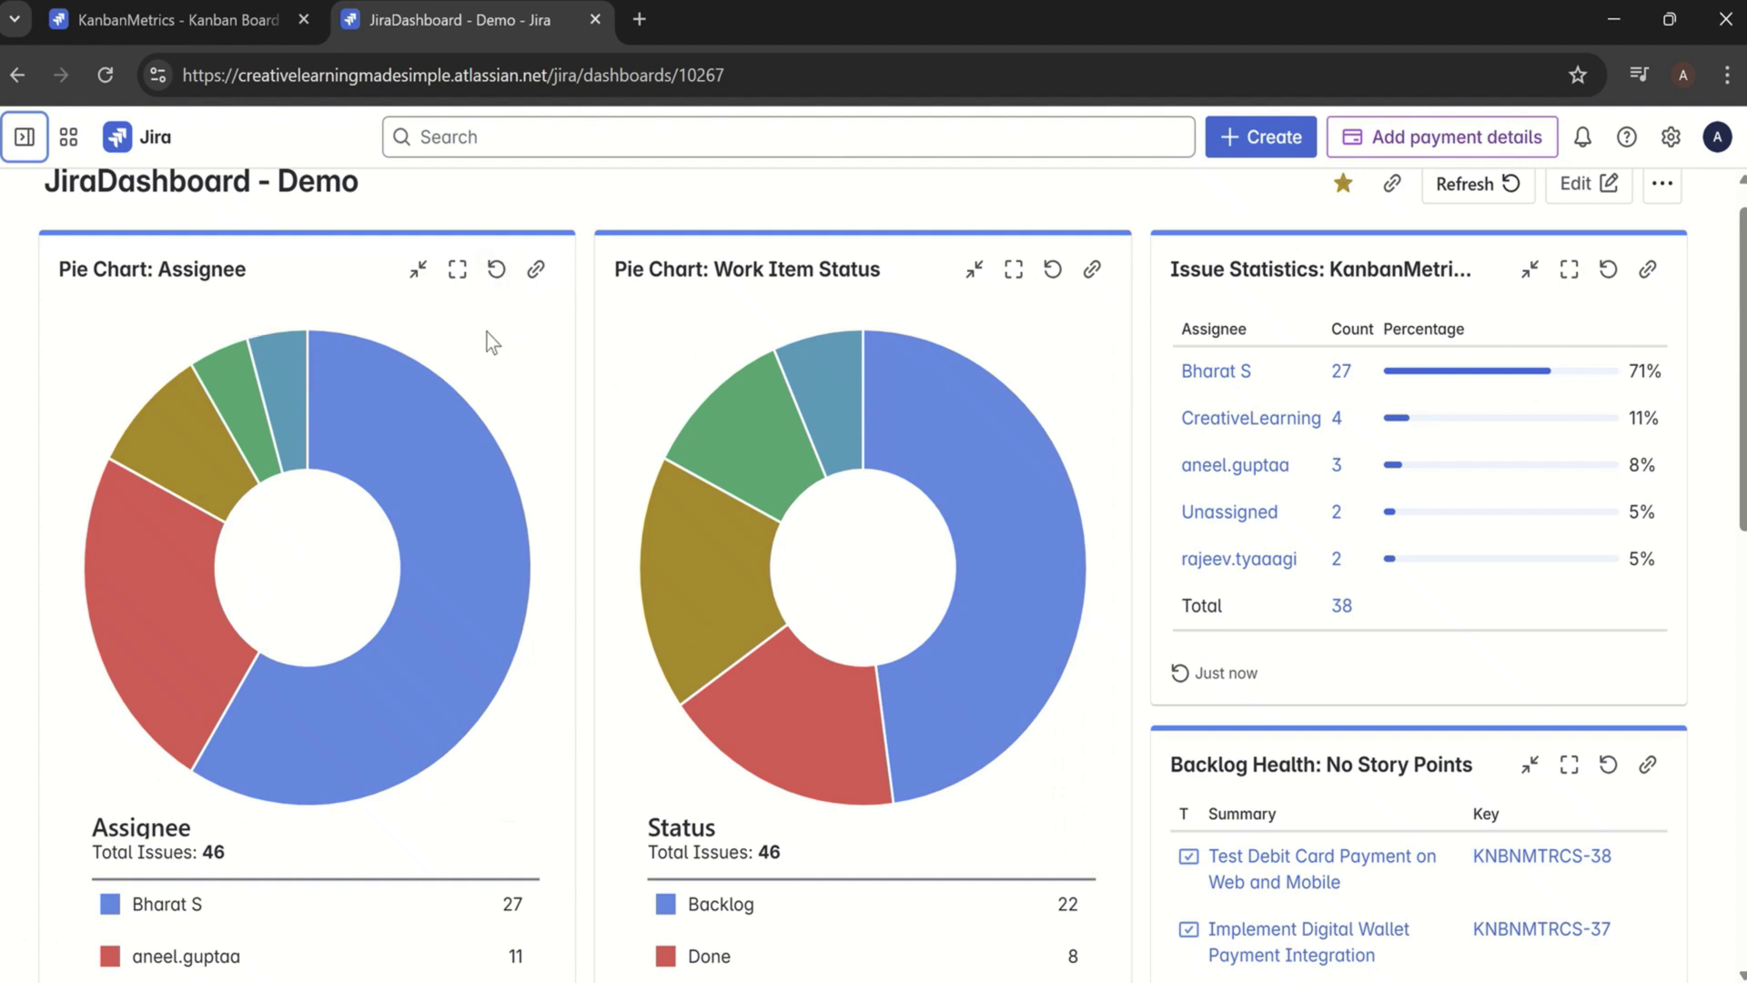
mouse_move(179, 666)
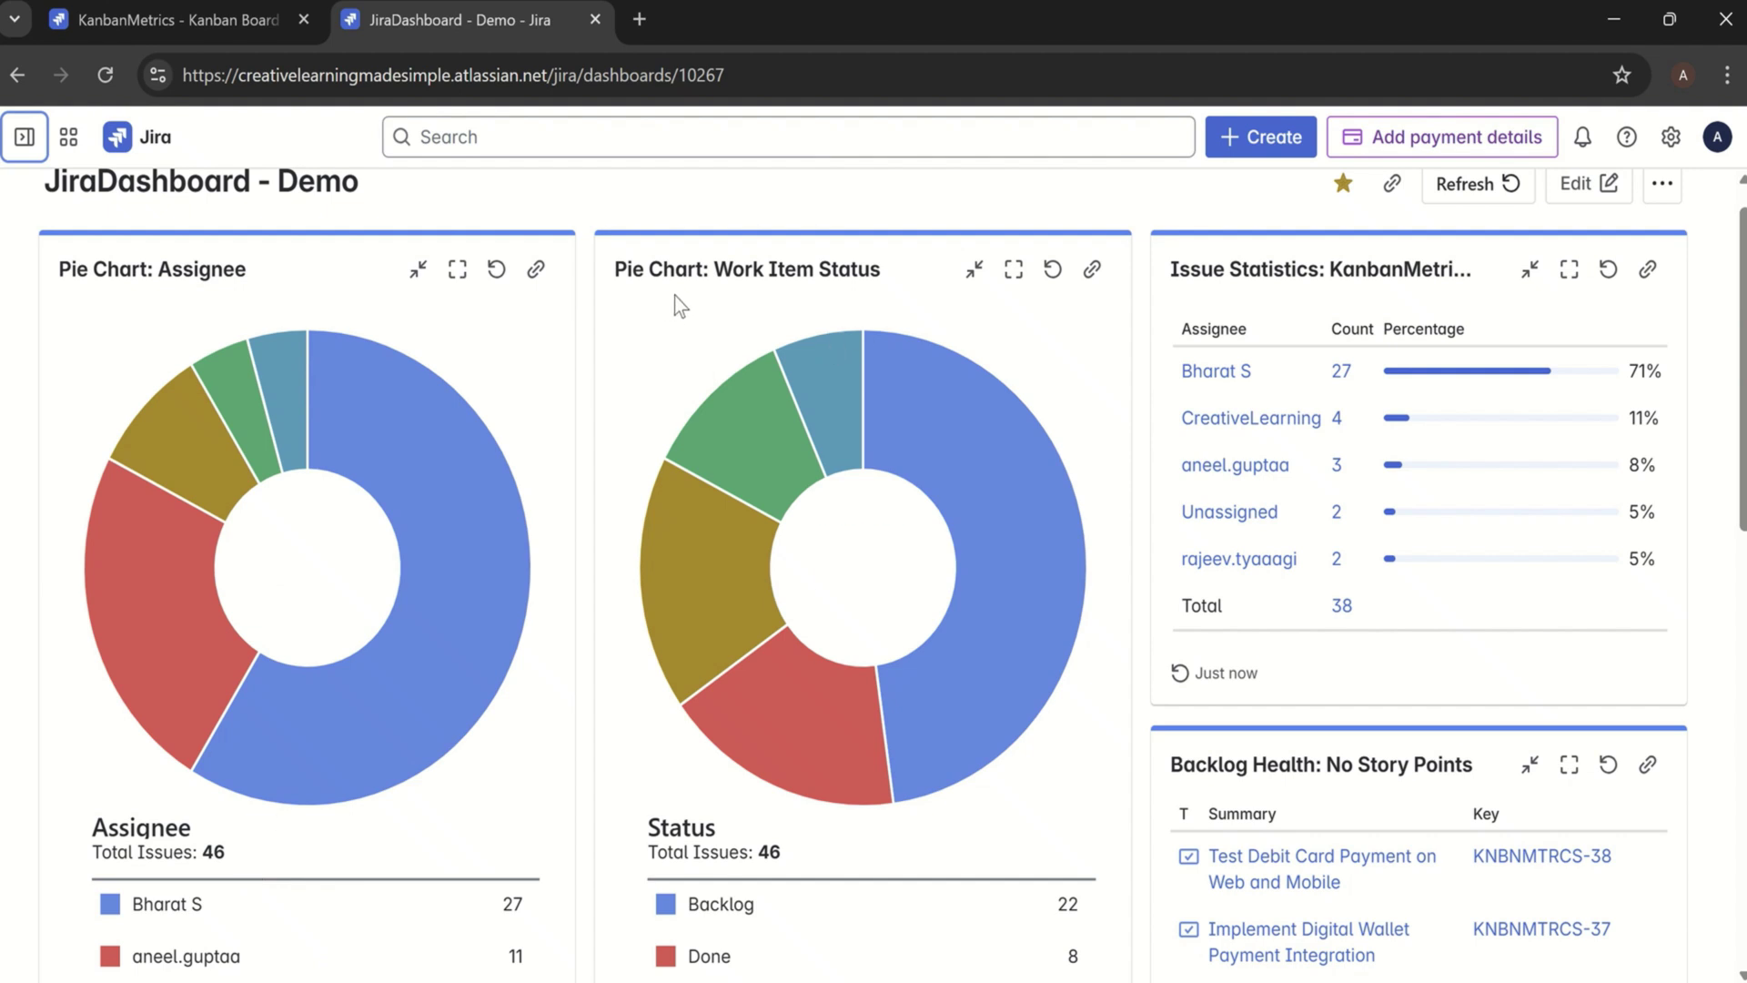
scroll(674, 296, "down", 2)
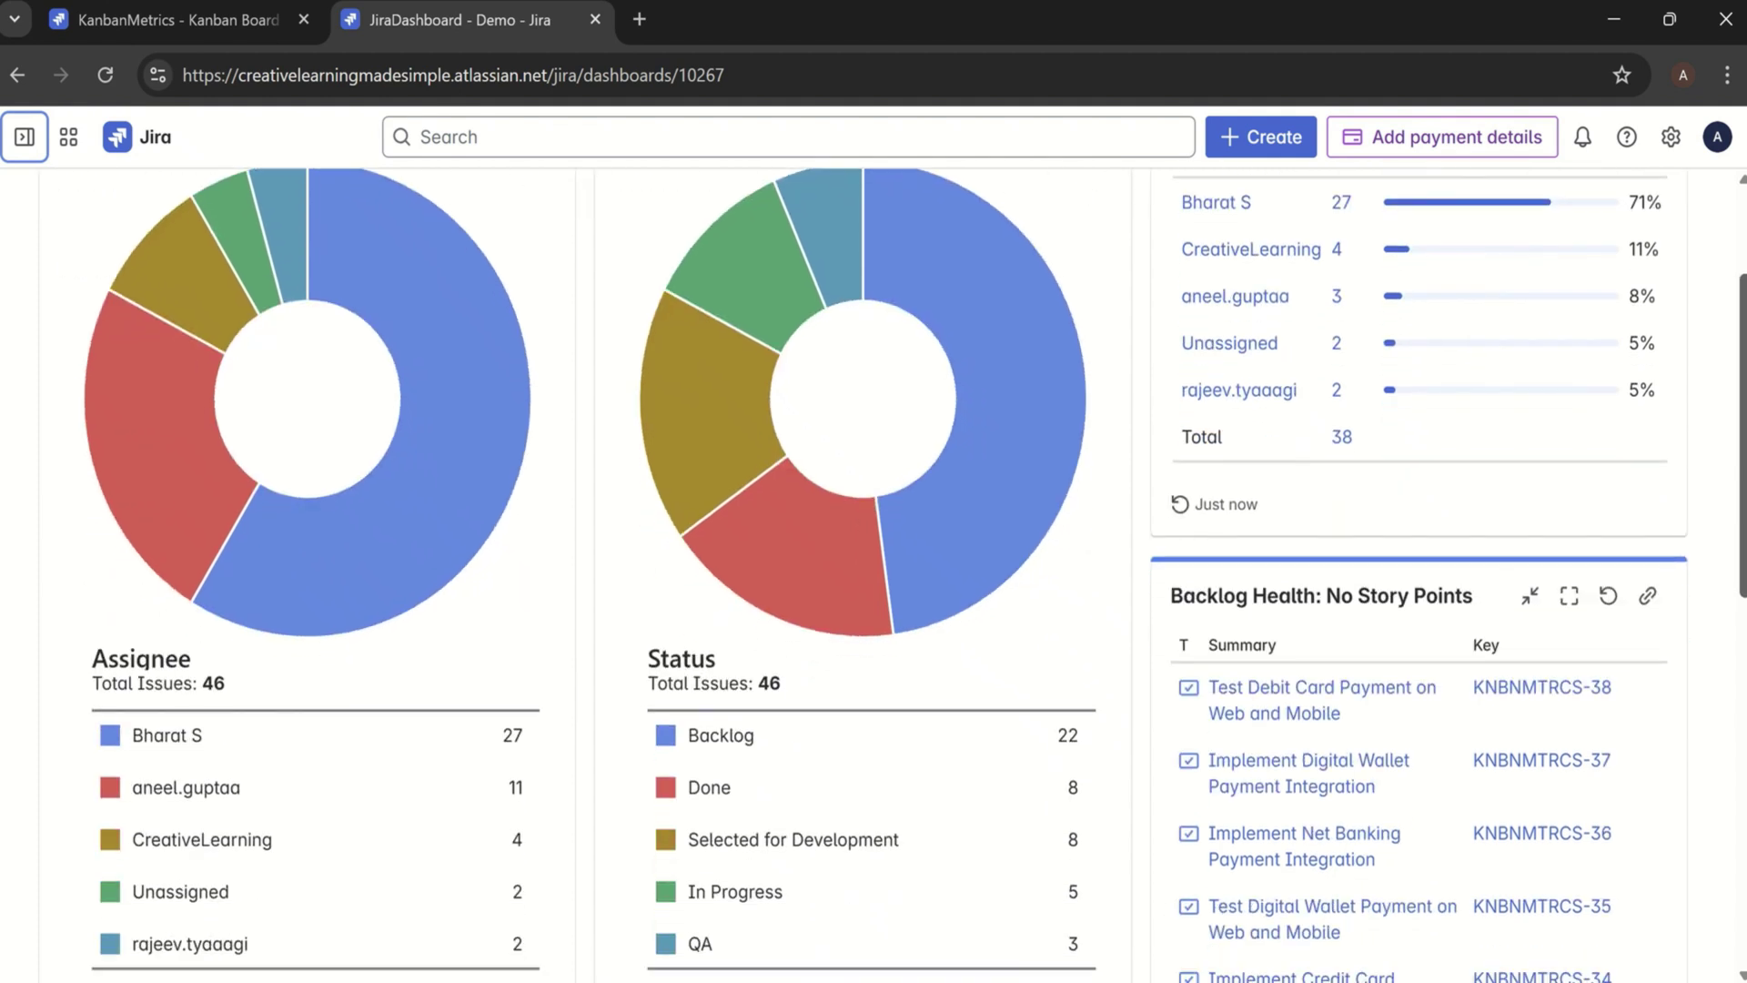
scroll(675, 296, "down", 1)
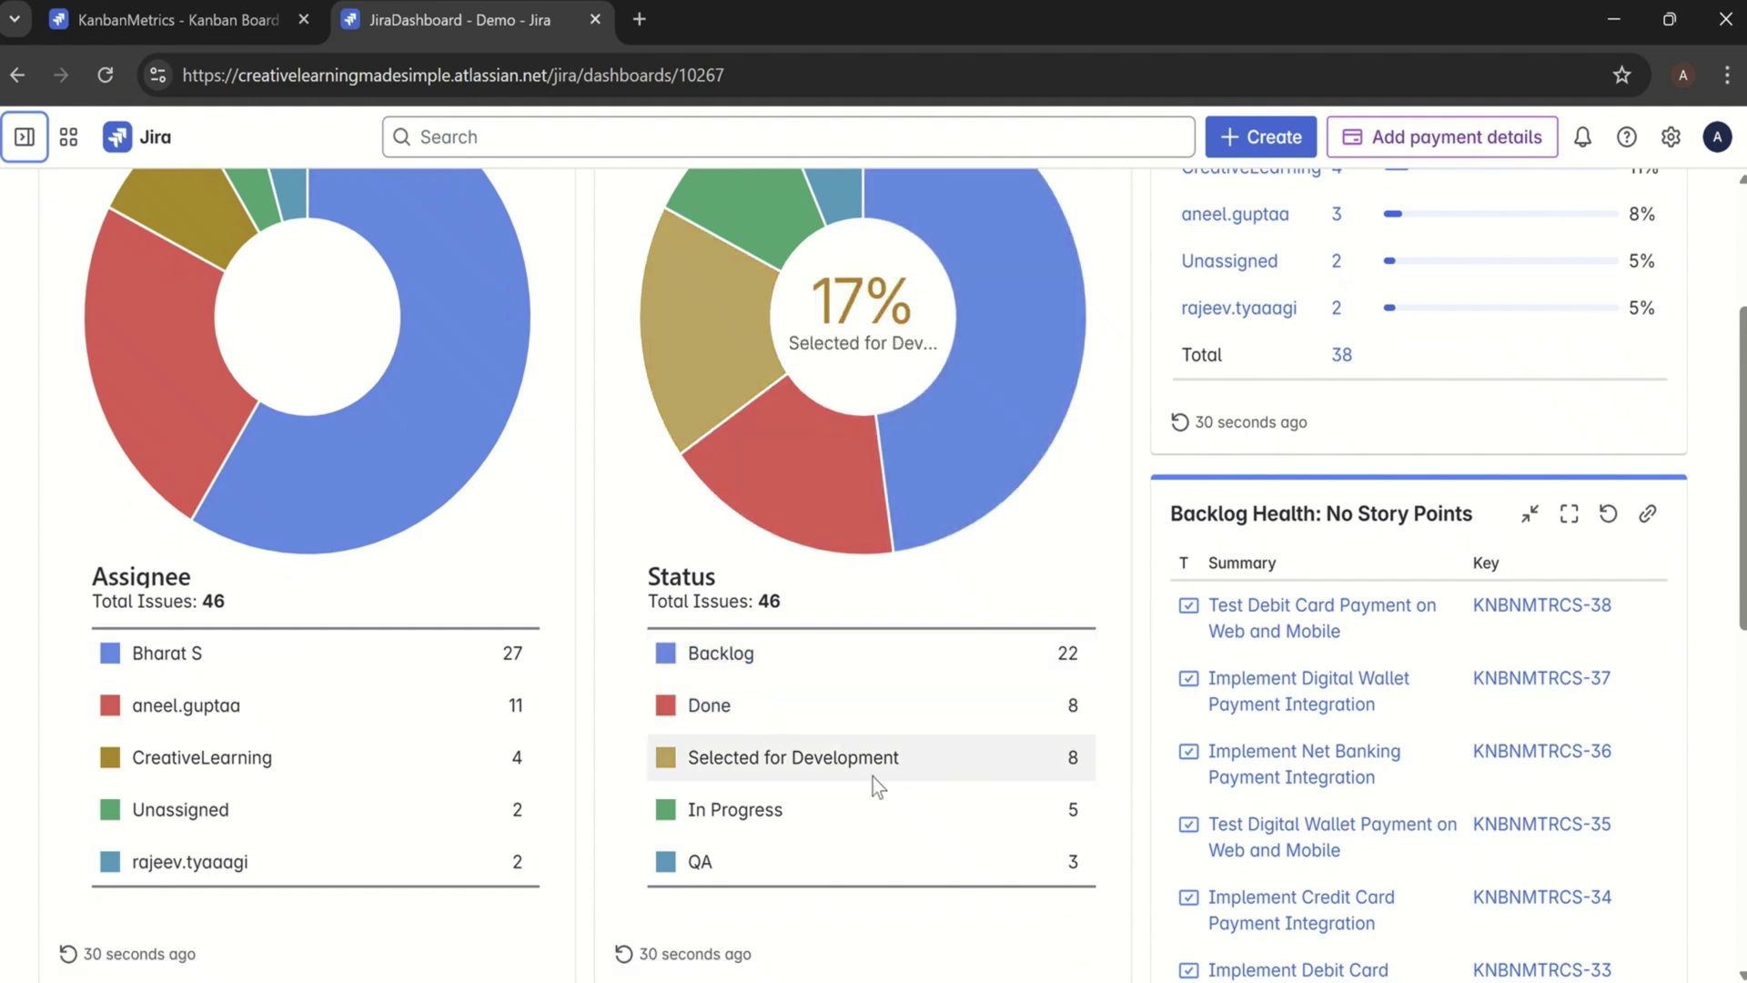
scroll(1333, 323, "up", 3)
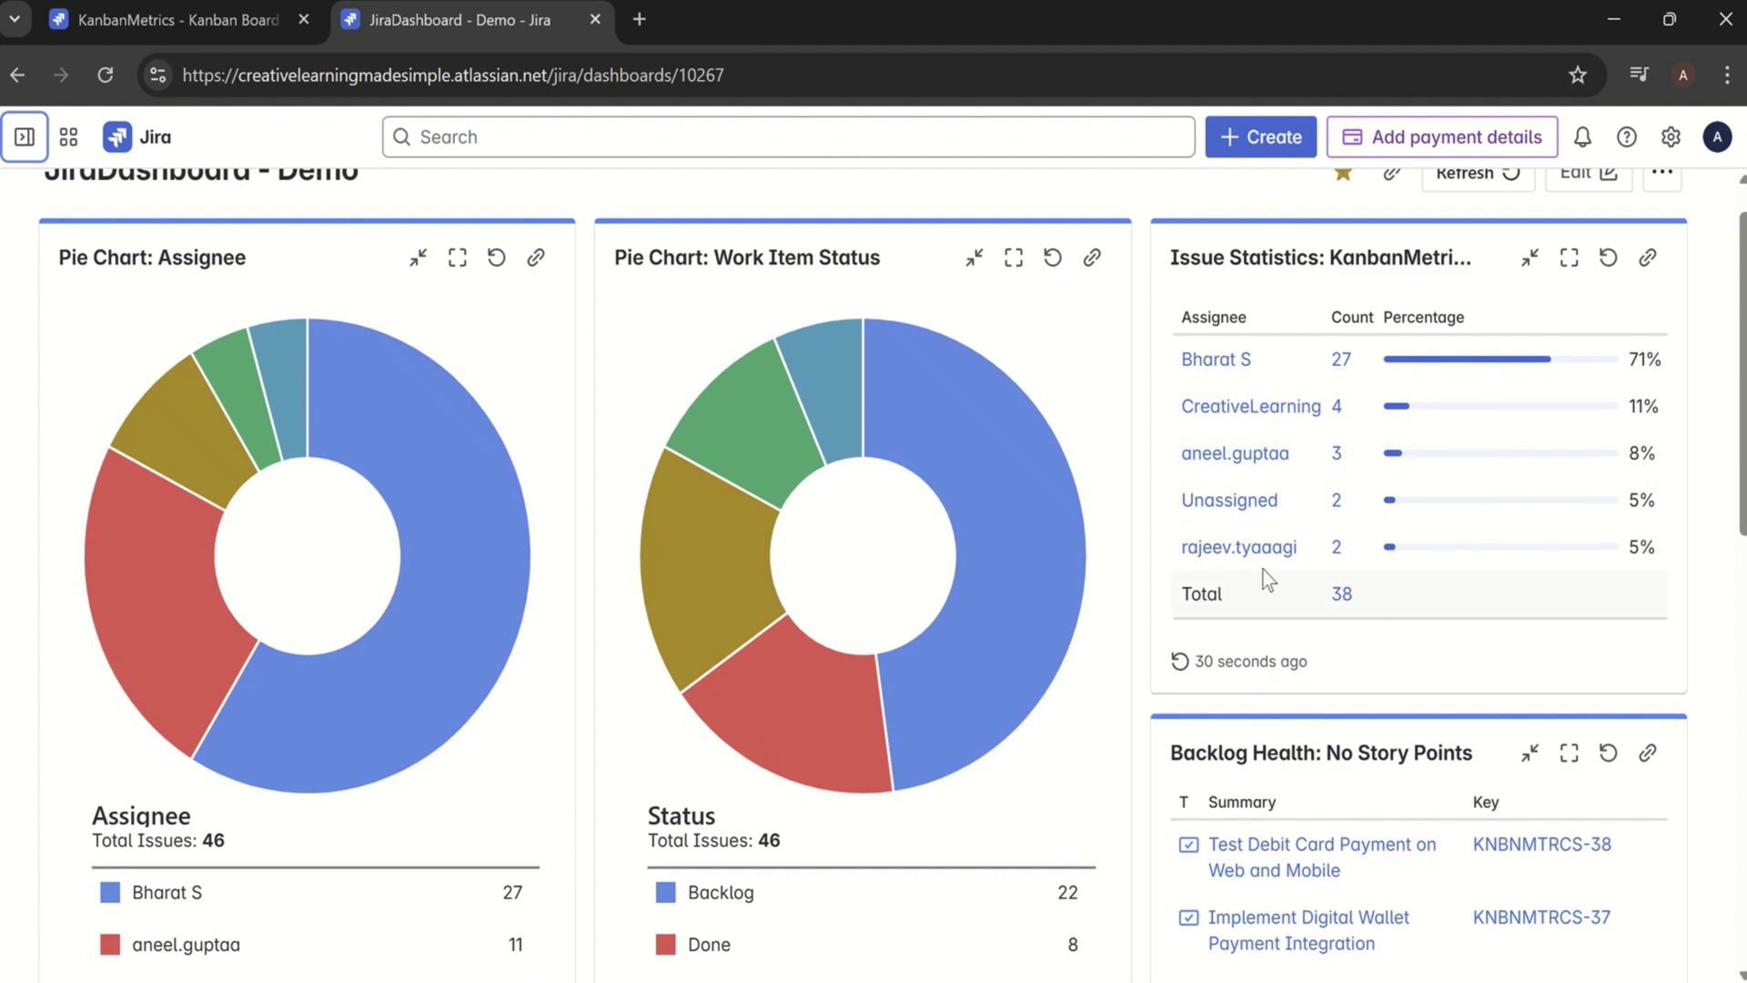
scroll(874, 573, "down", 3)
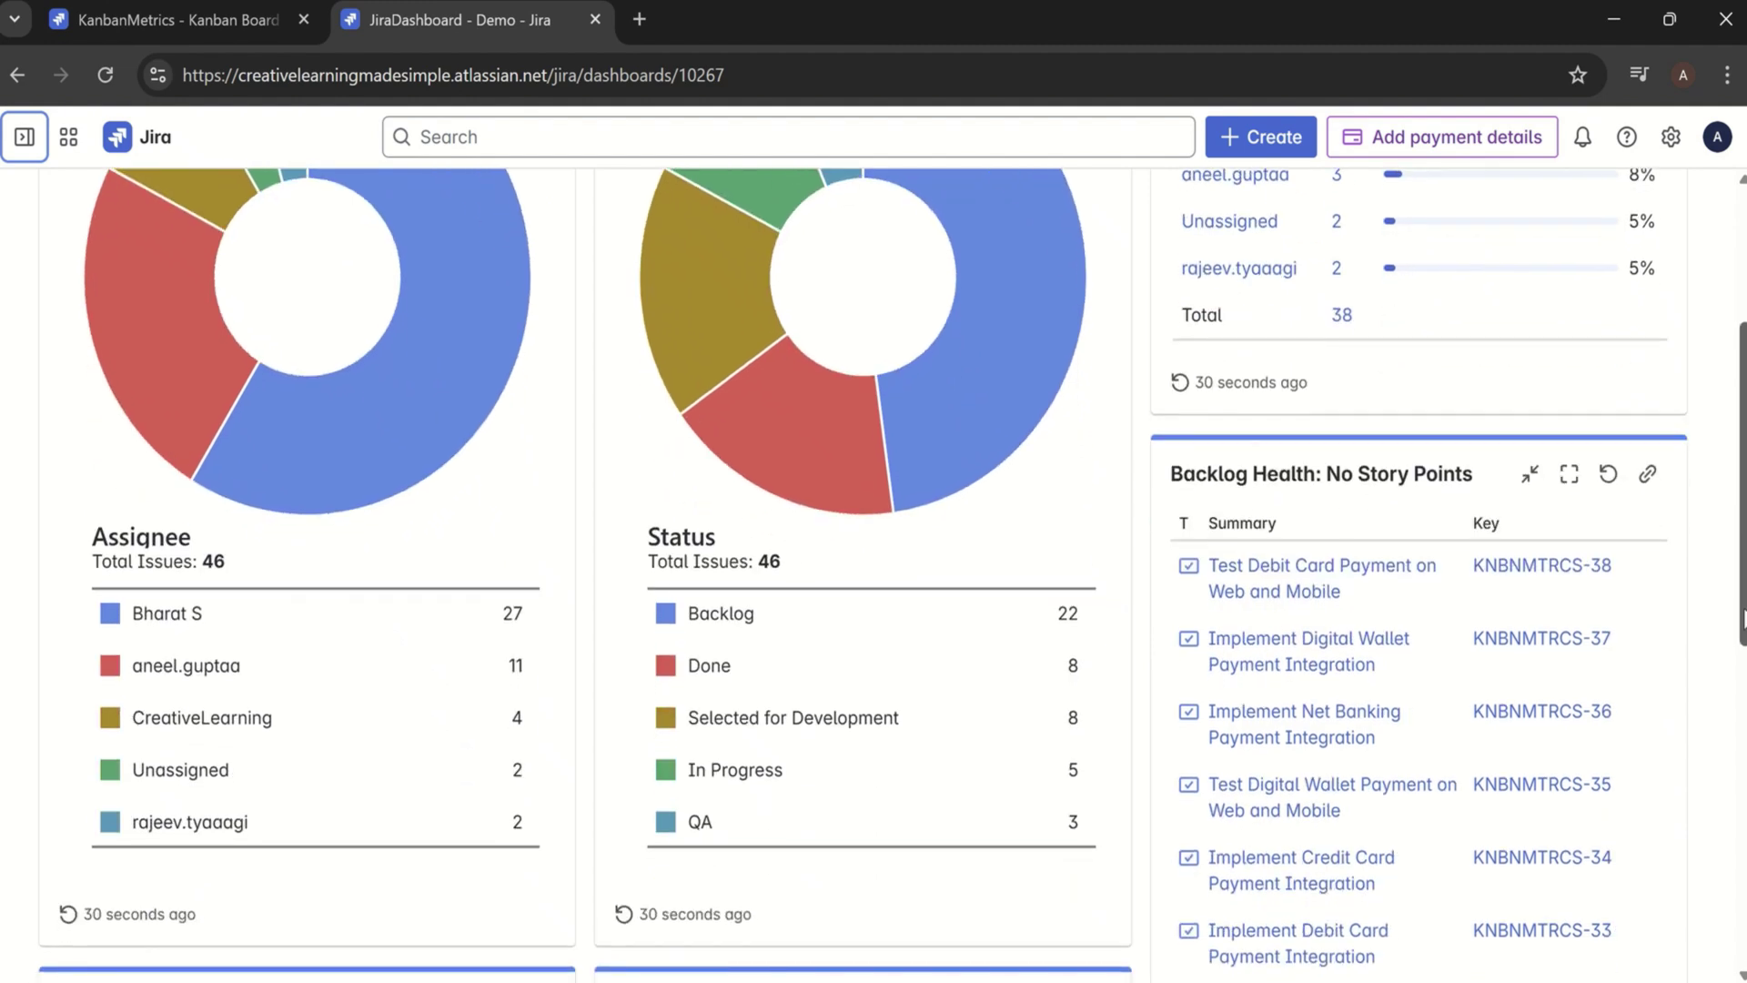
left_click_drag(1743, 619, 1743, 692)
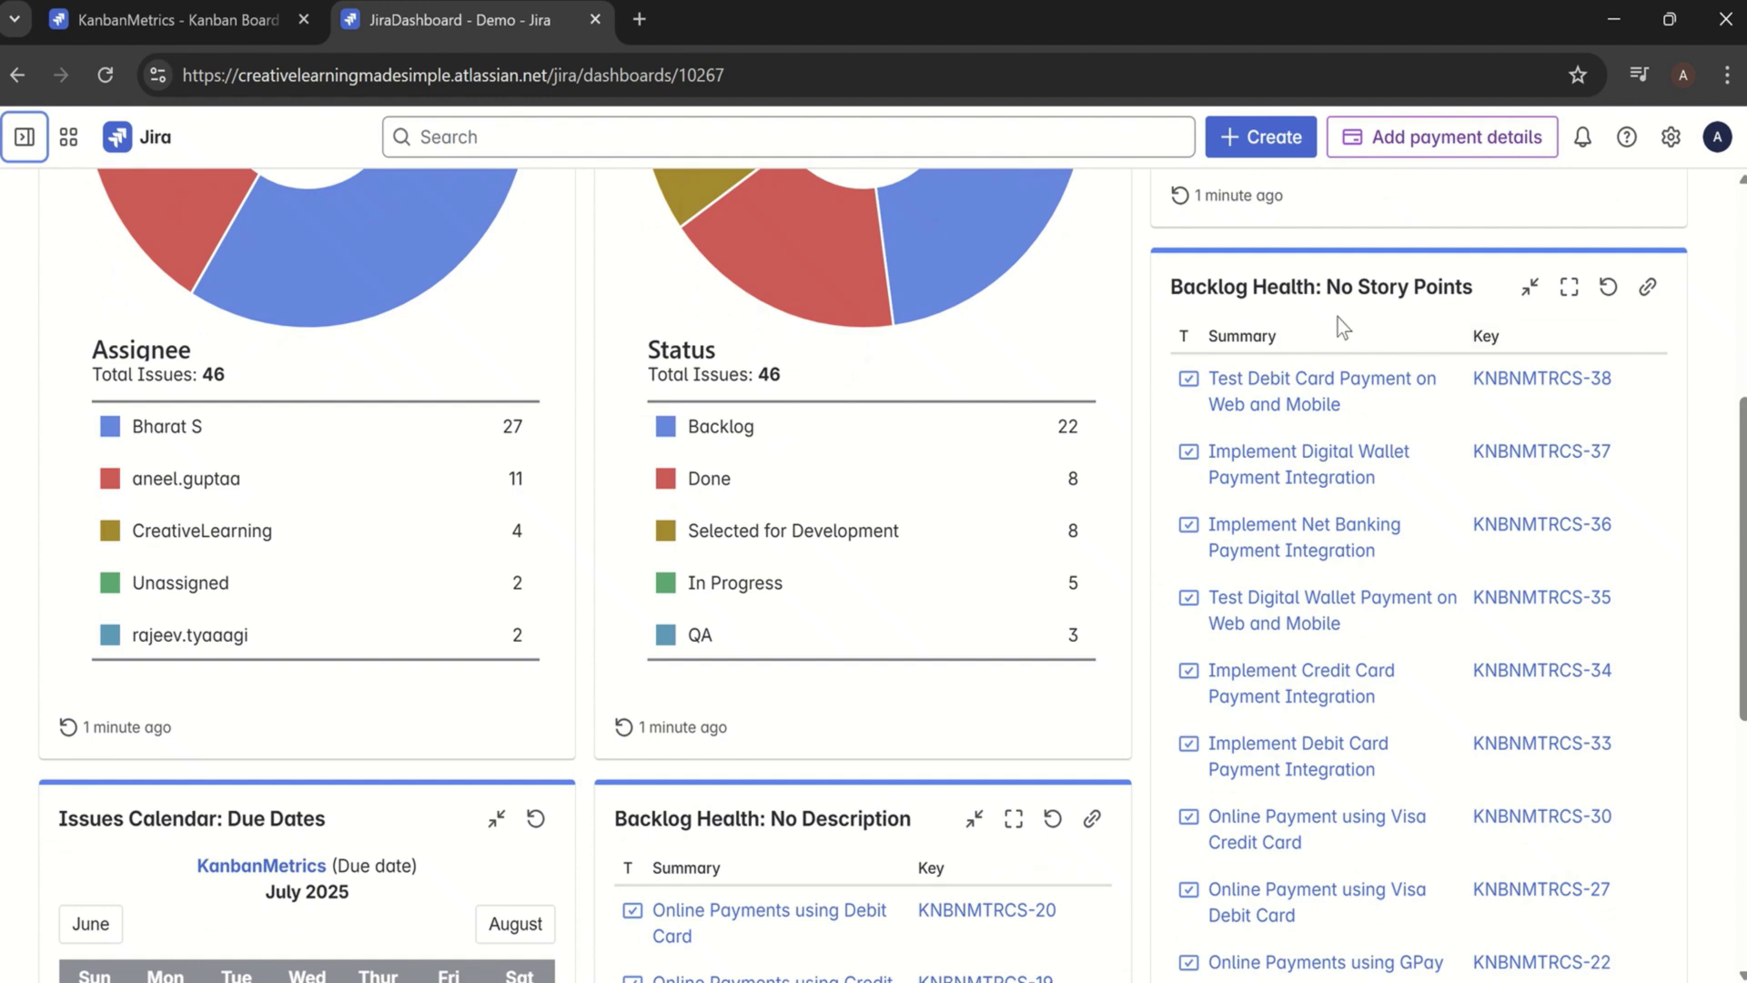
scroll(924, 537, "down", 4)
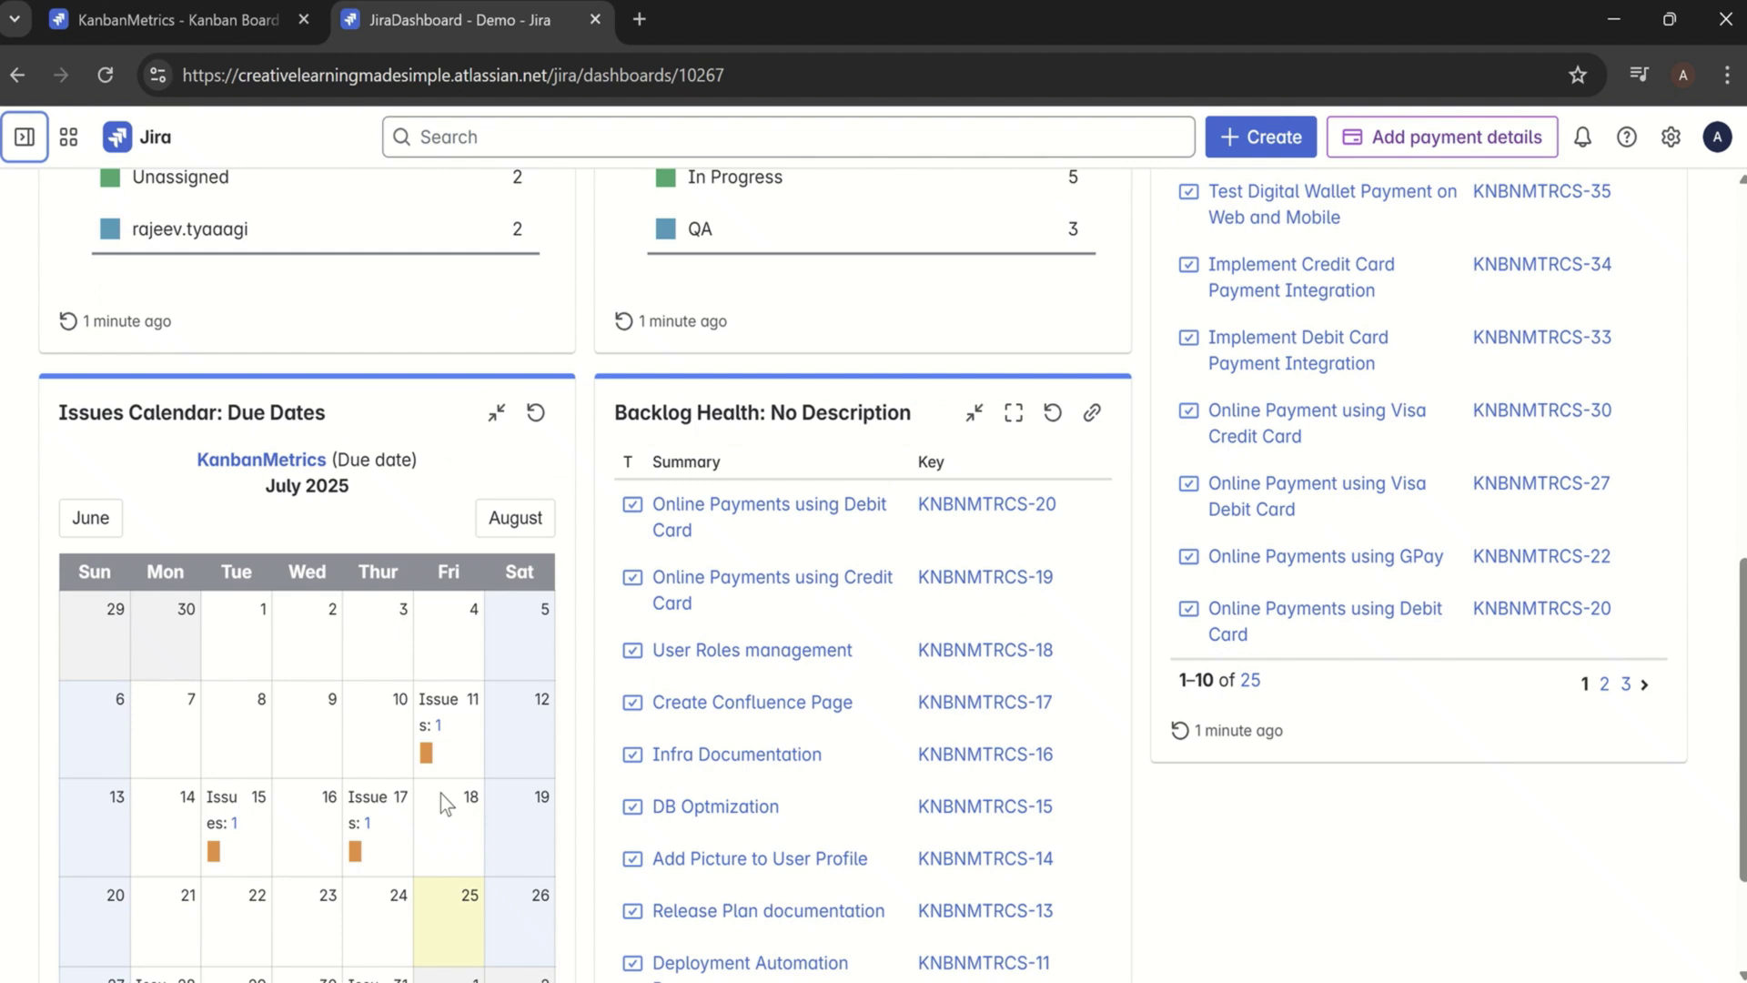
scroll(440, 795, "down", 2)
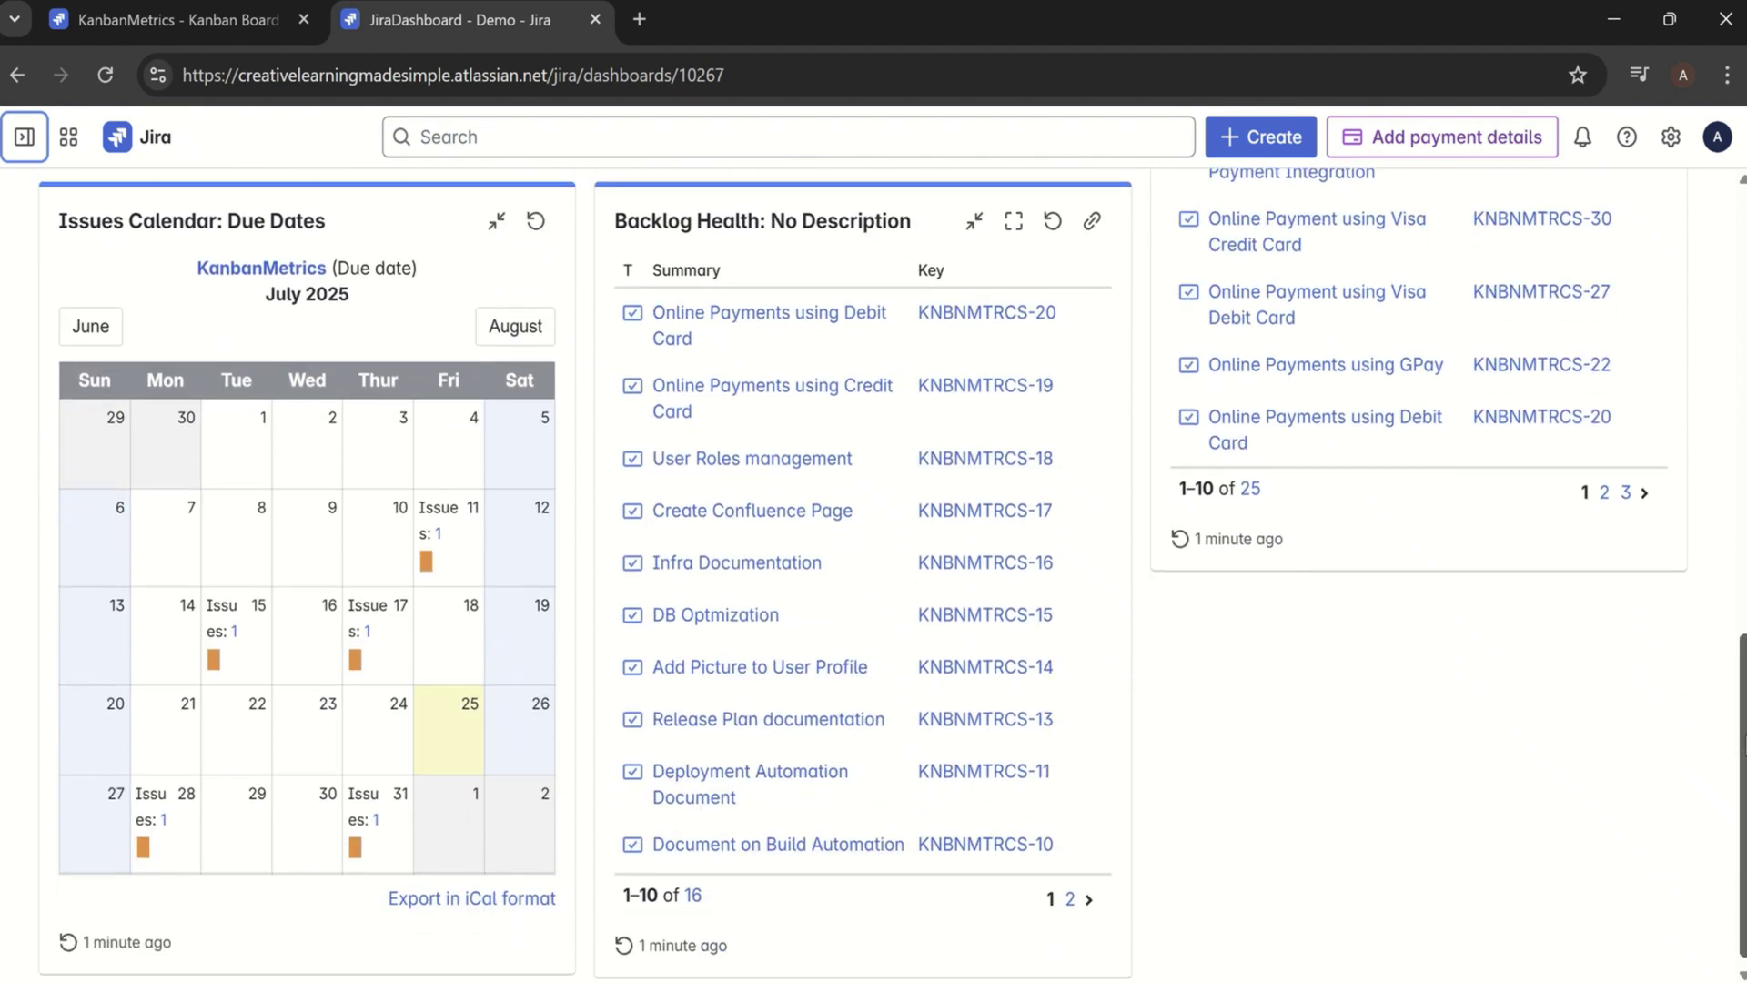
left_click_drag(1742, 732, 1741, 301)
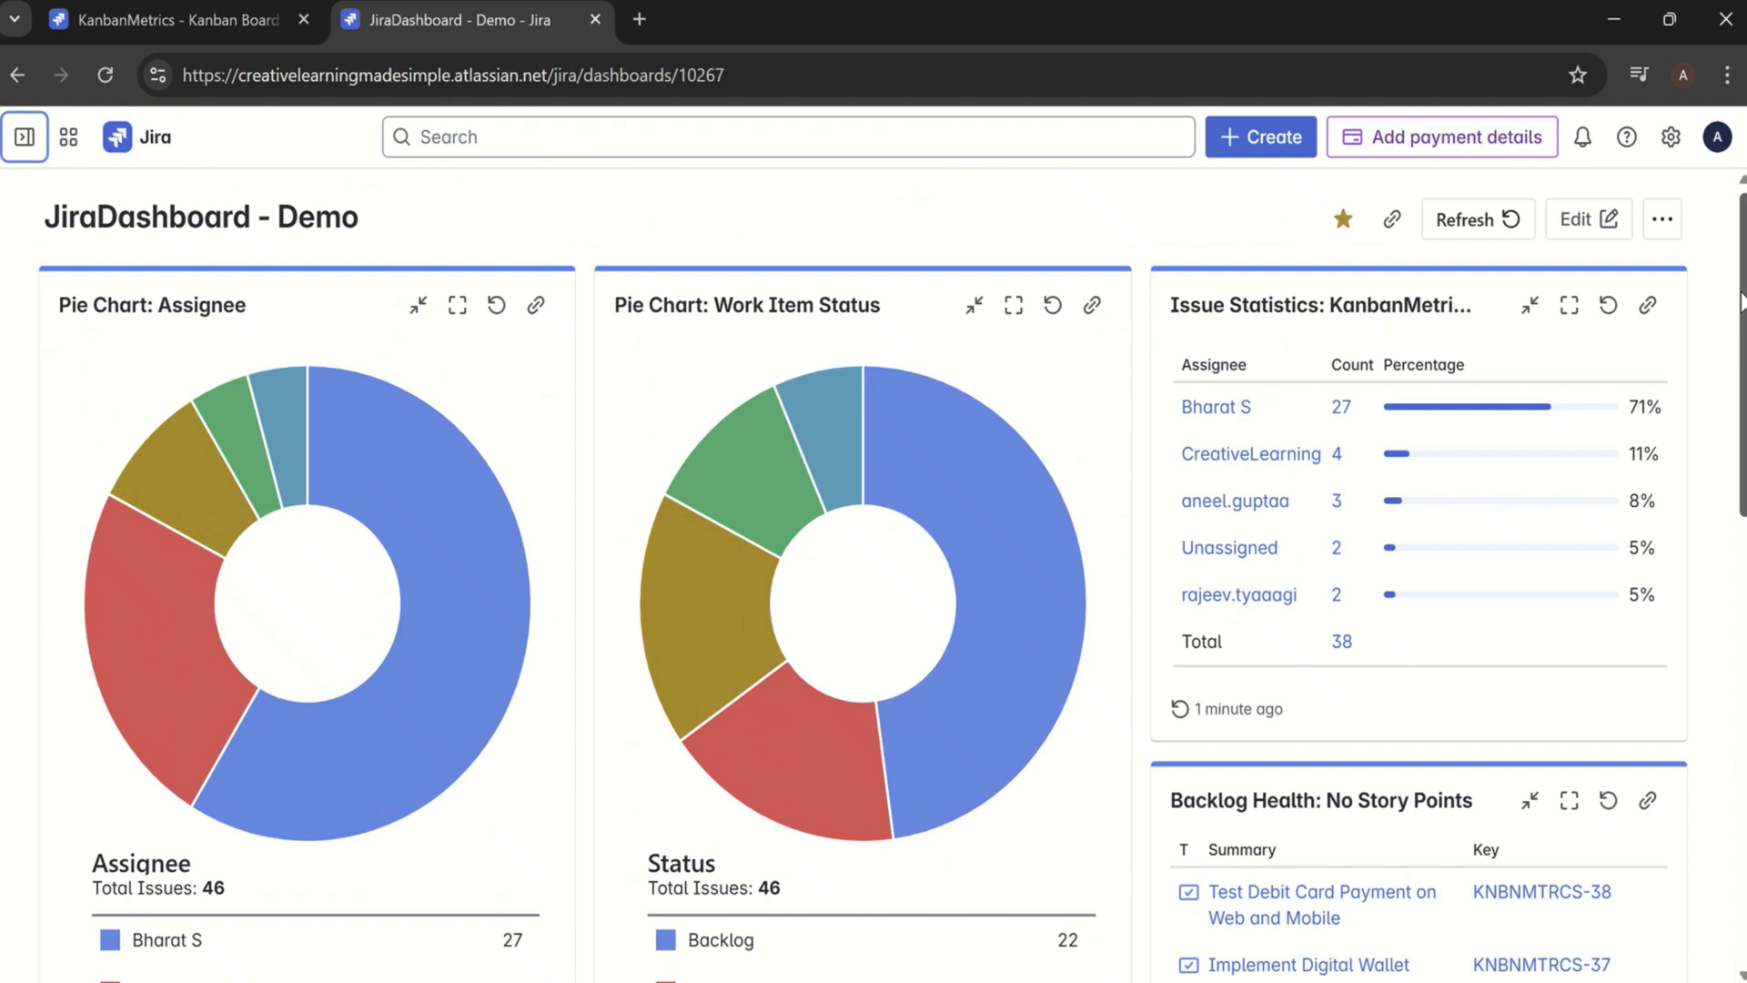
Step: Edit the dashboard and add the Average Time in Status gadget, found by searching for "average time"
left_click(1581, 221)
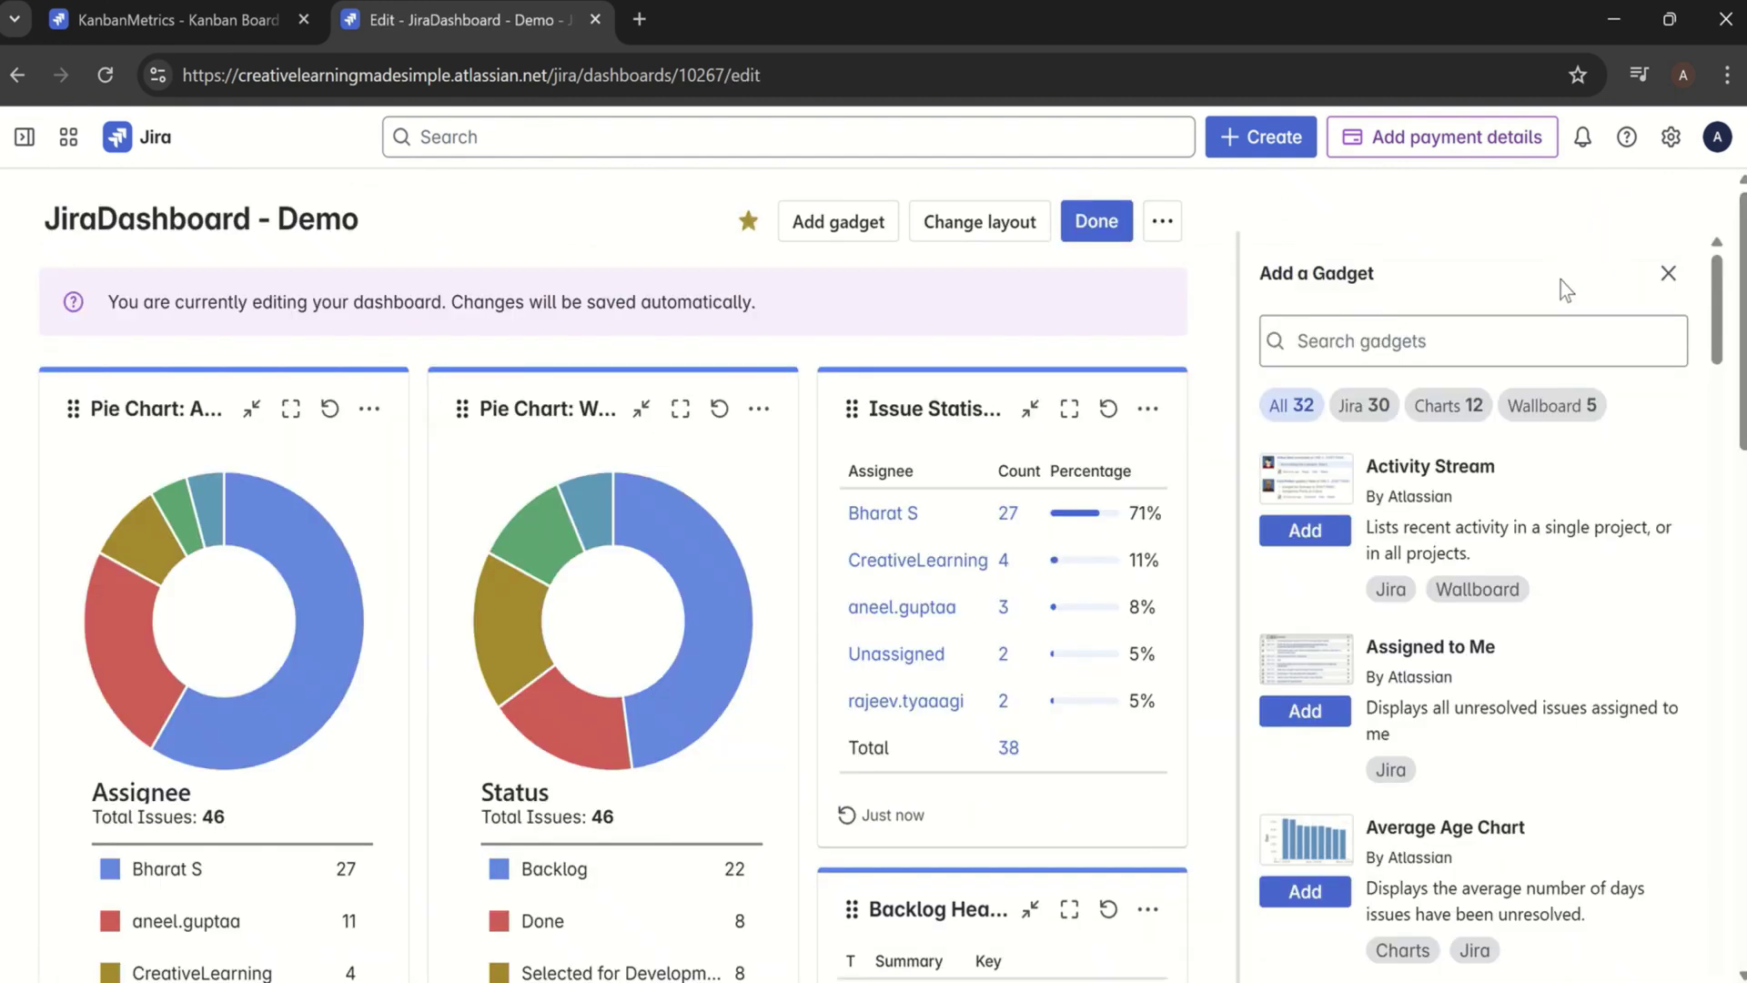
left_click(1529, 331)
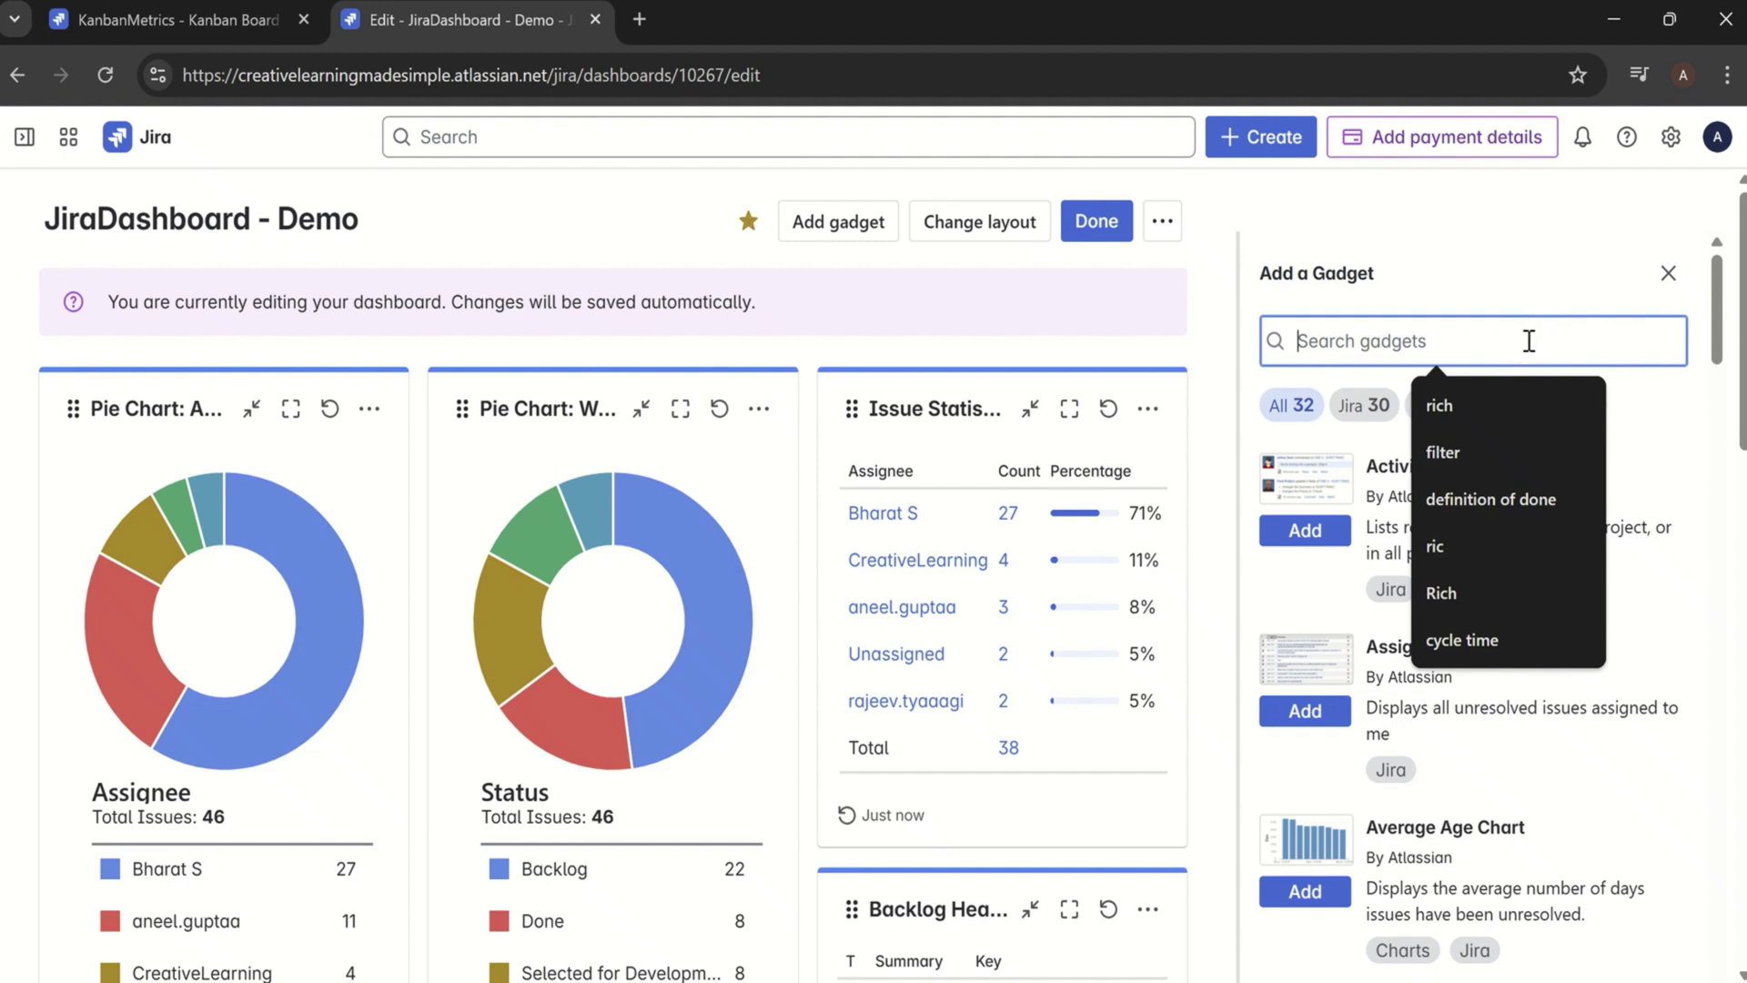
type("average")
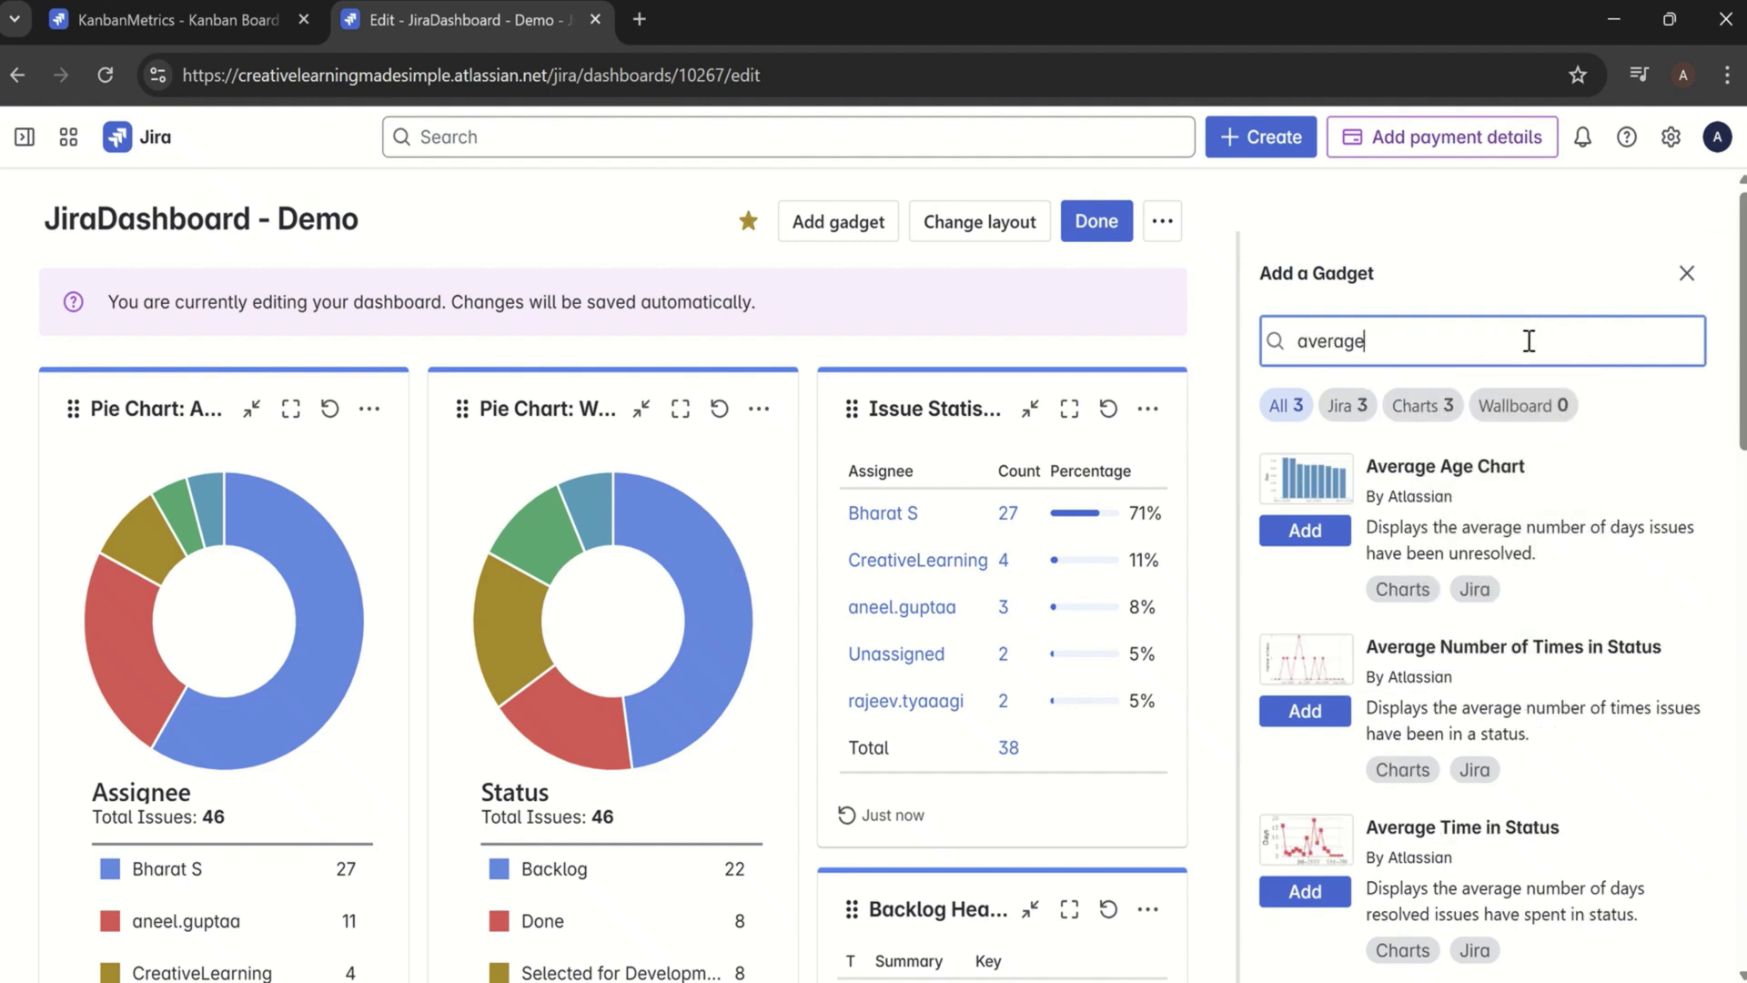
type(" time")
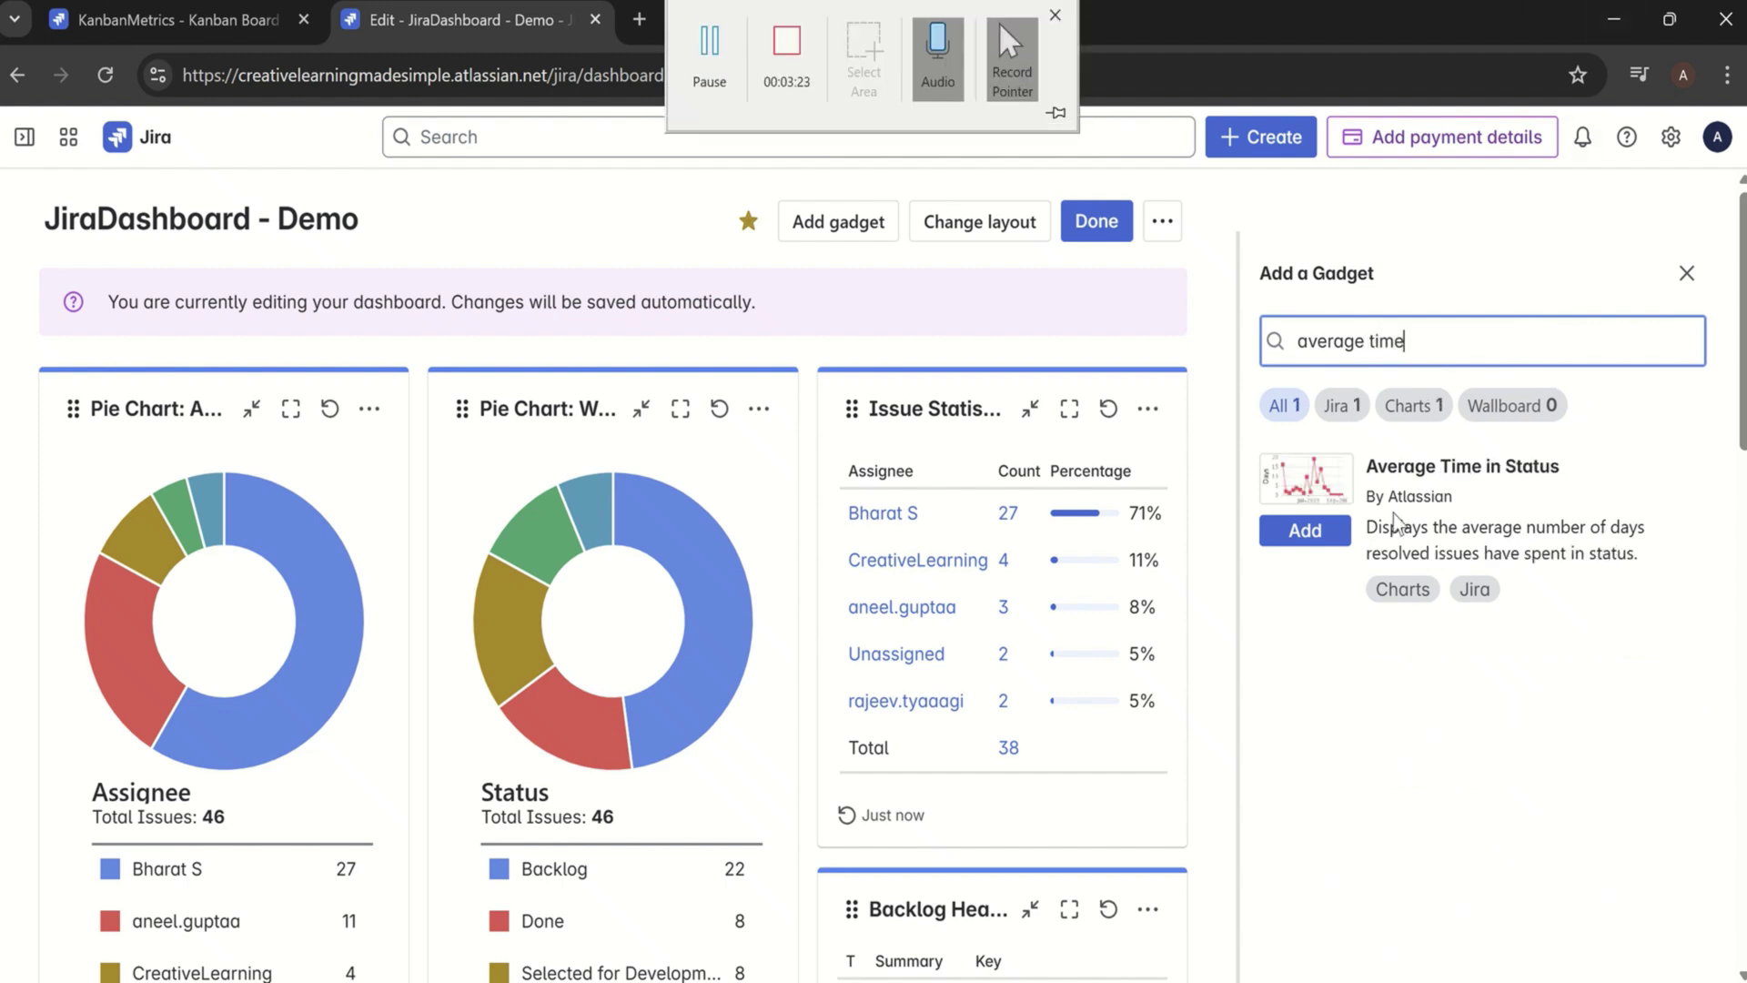
left_click(1306, 533)
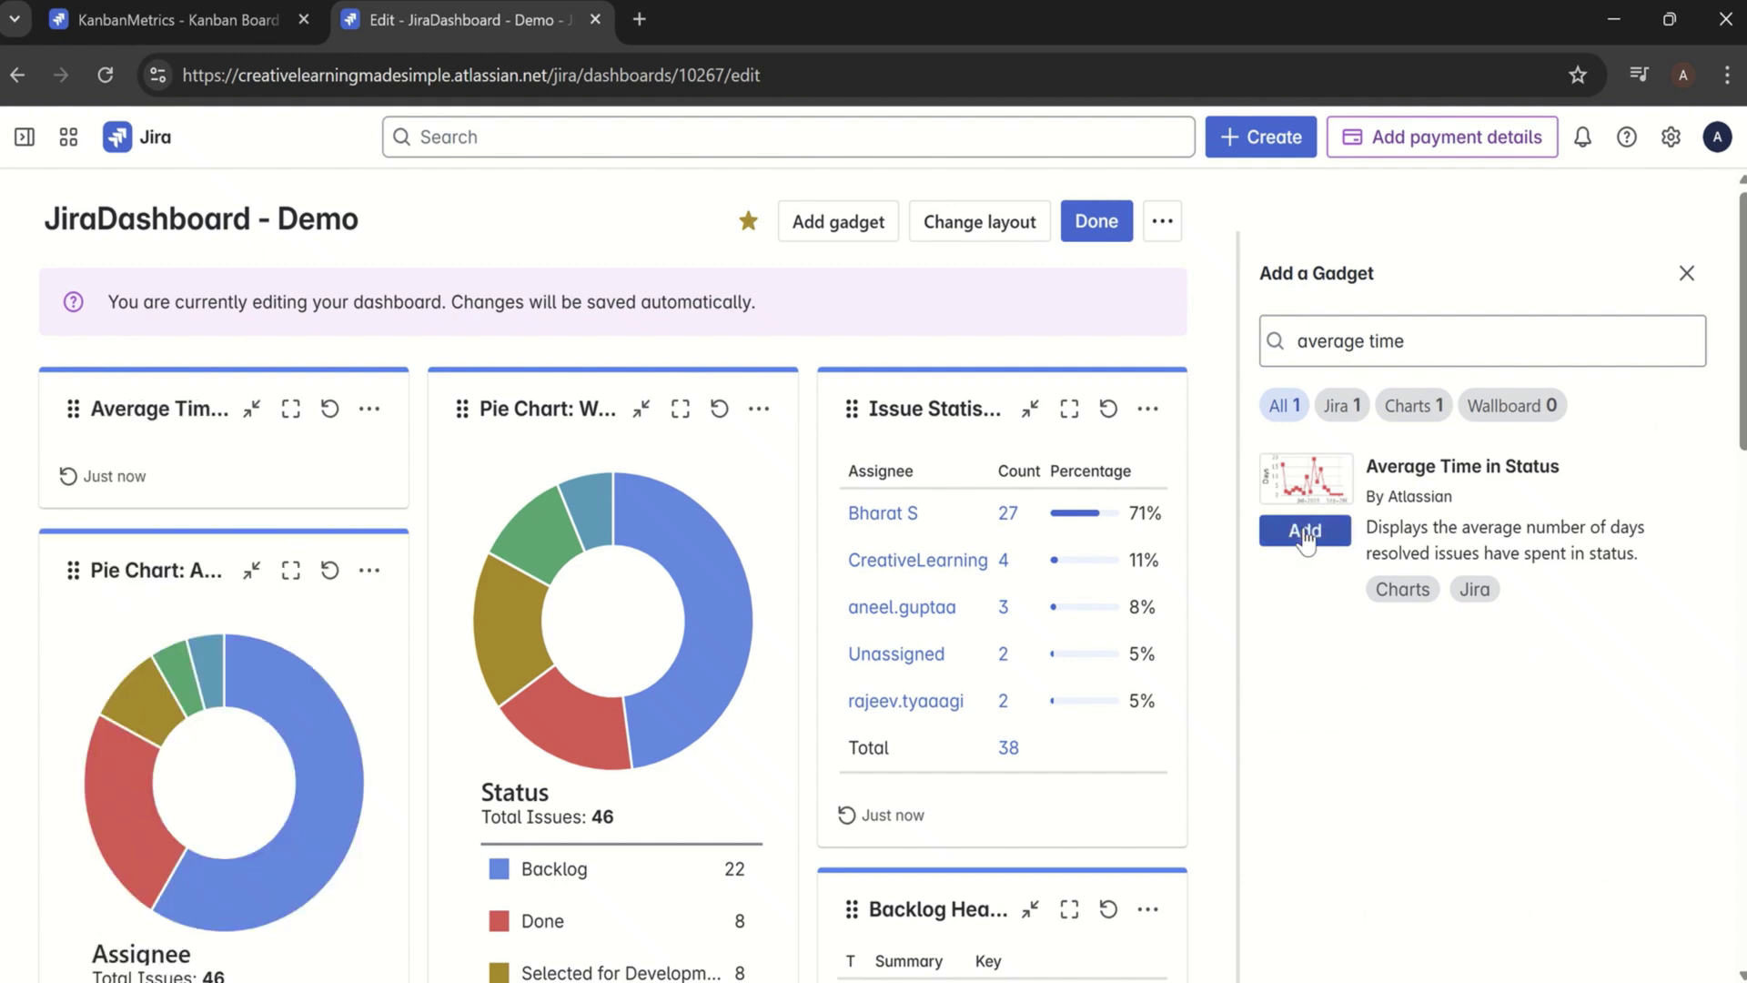
left_click(1687, 273)
Step: Set KanbanMetrics as the project for the Average Time in Status gadget
left_click(201, 563)
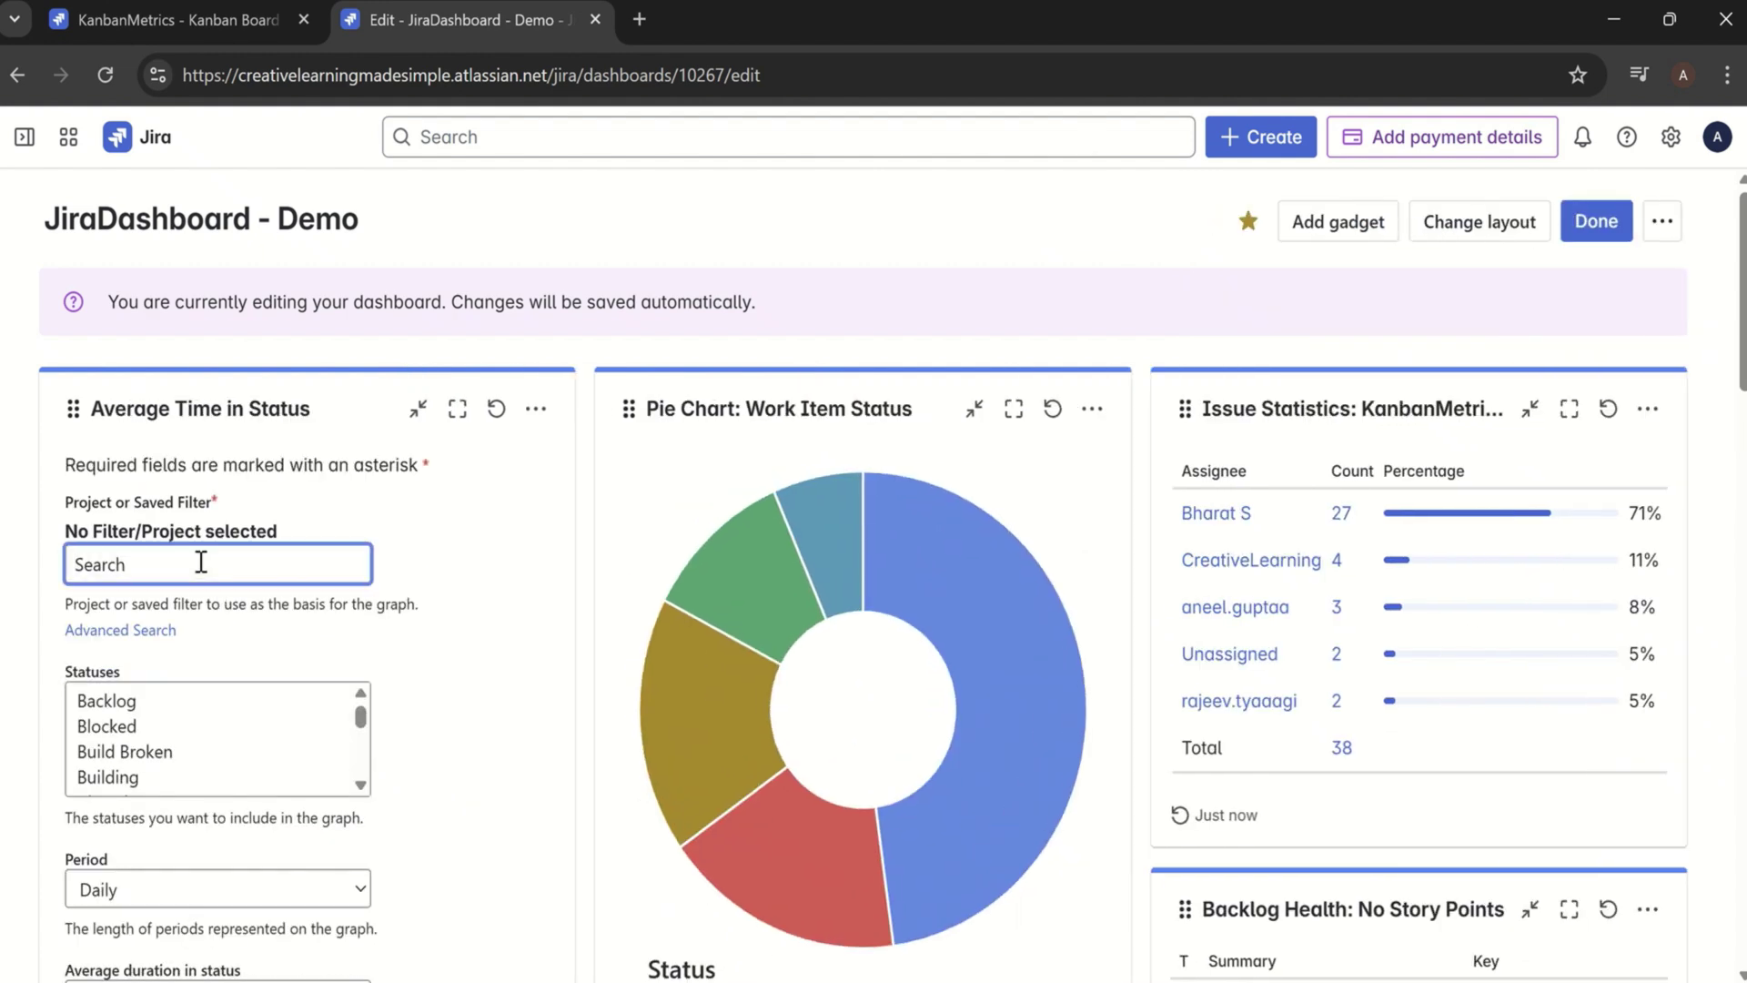
type("kanban")
left_click(205, 730)
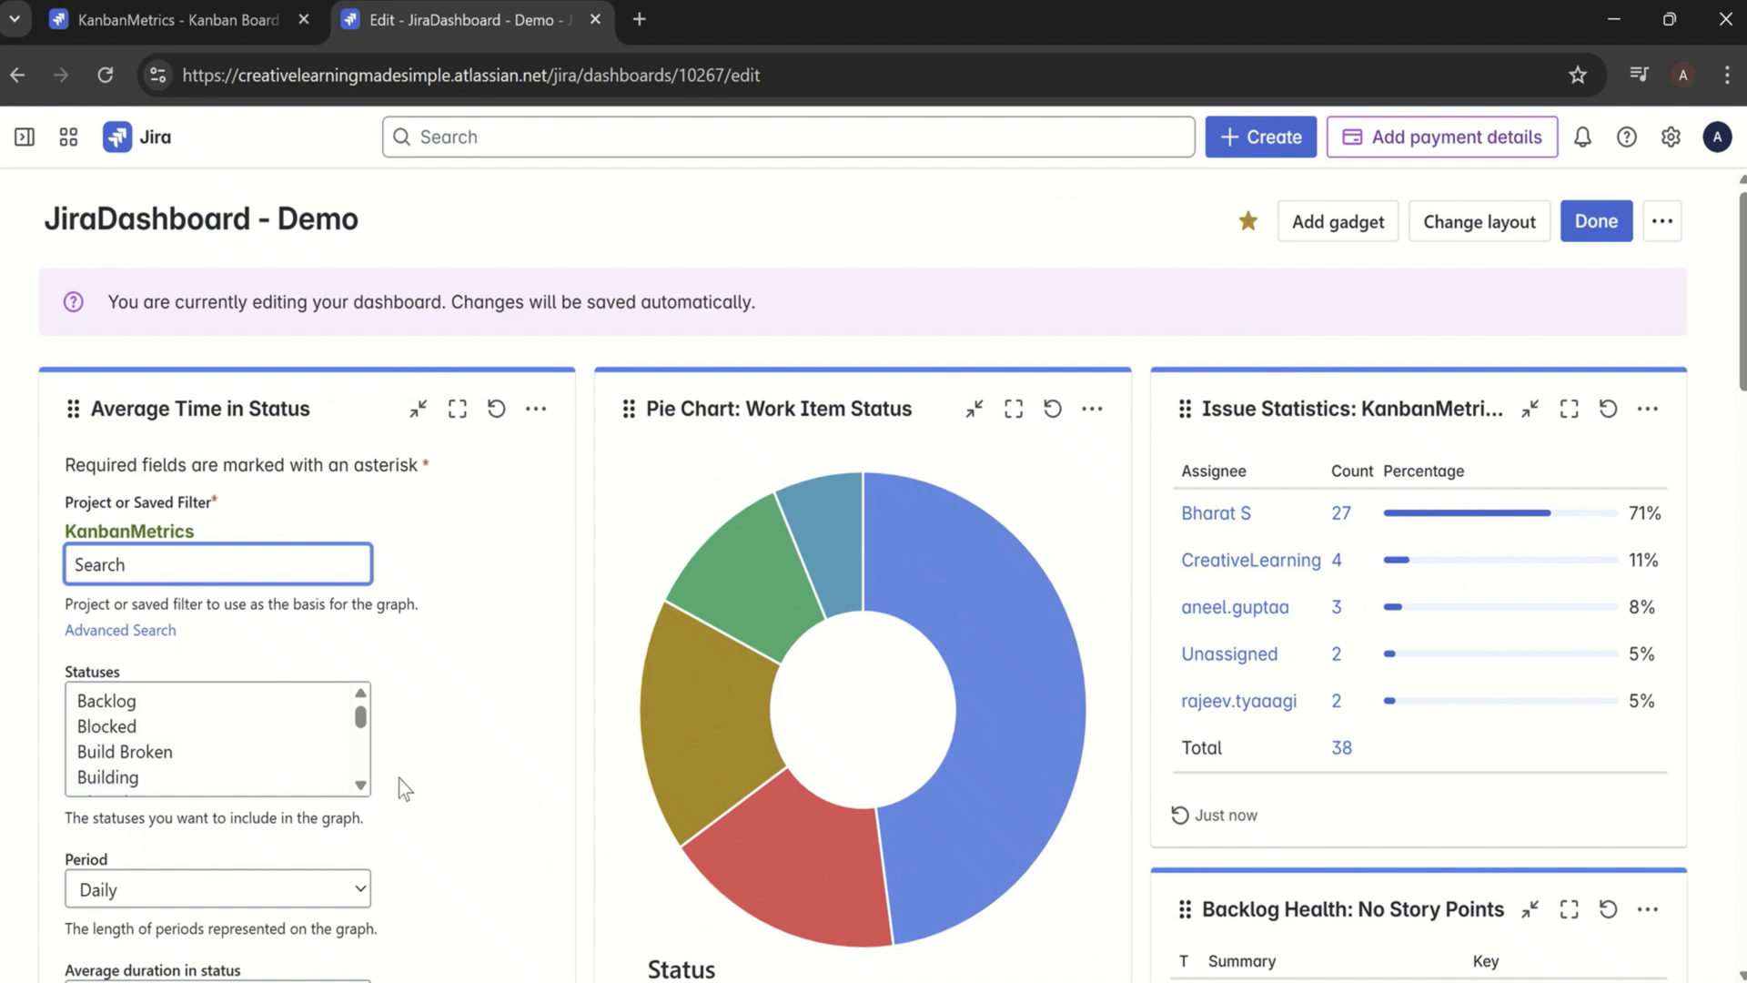
Step: Return to the KNBNMTRCS board in the other browser tab and open its board settings
left_click(194, 25)
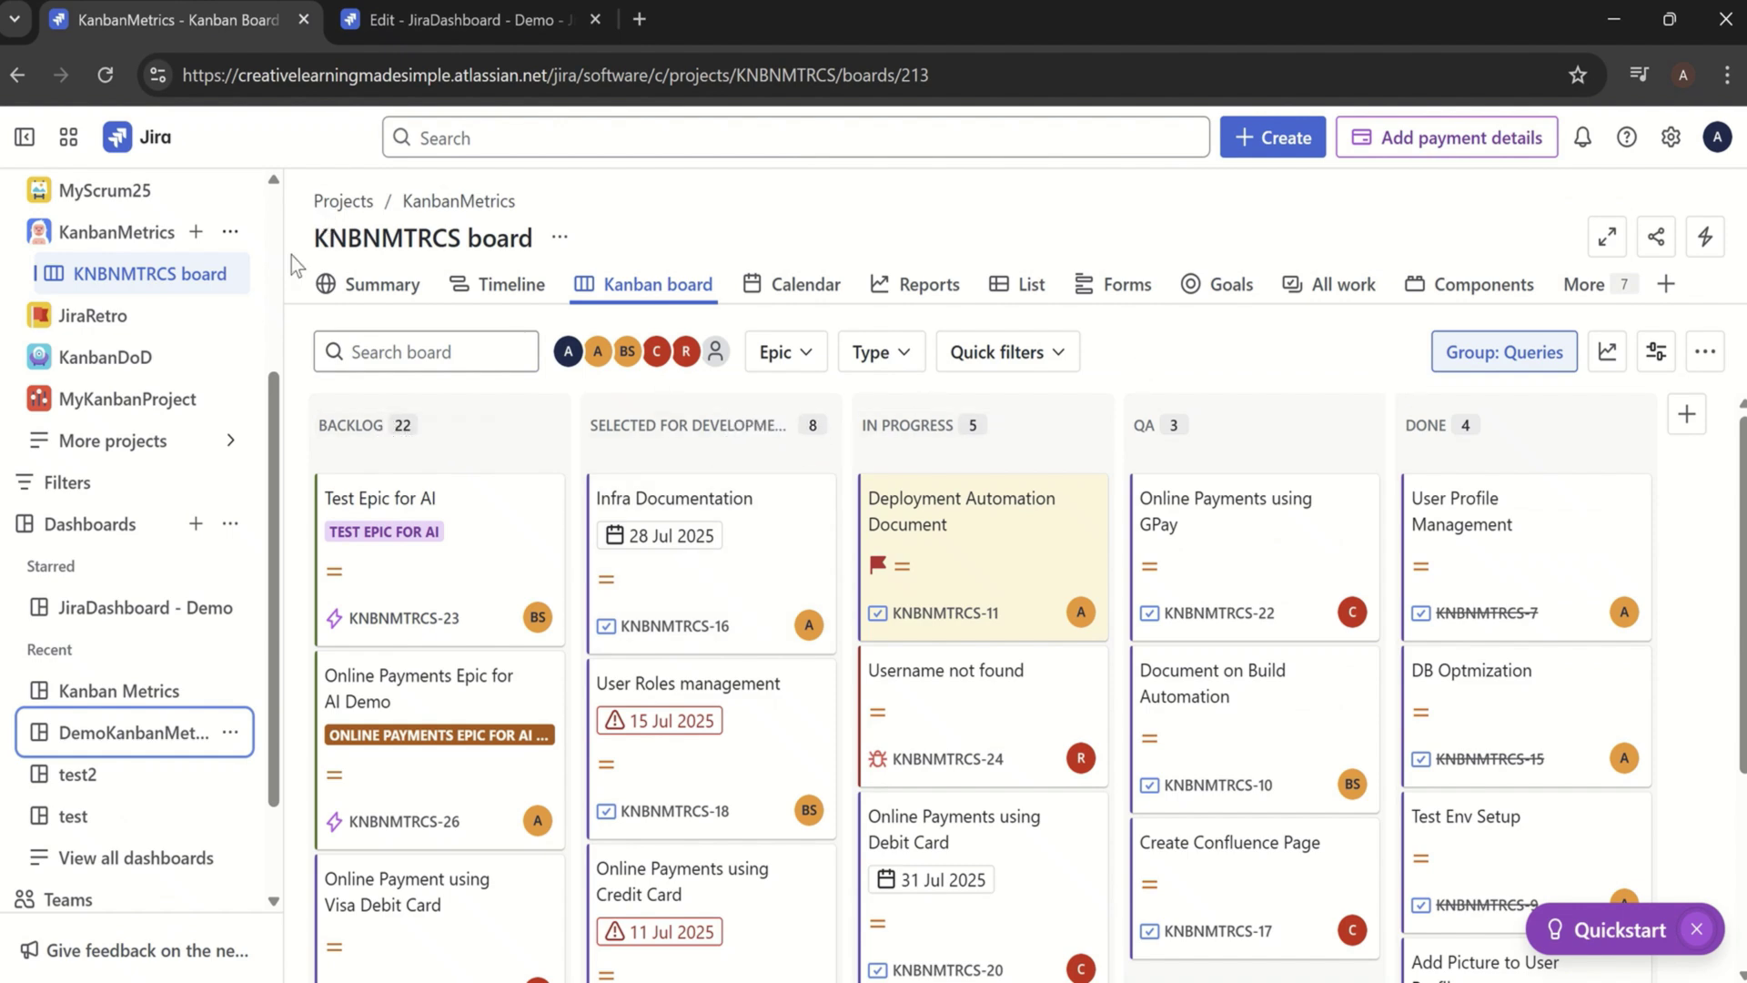
left_click(25, 139)
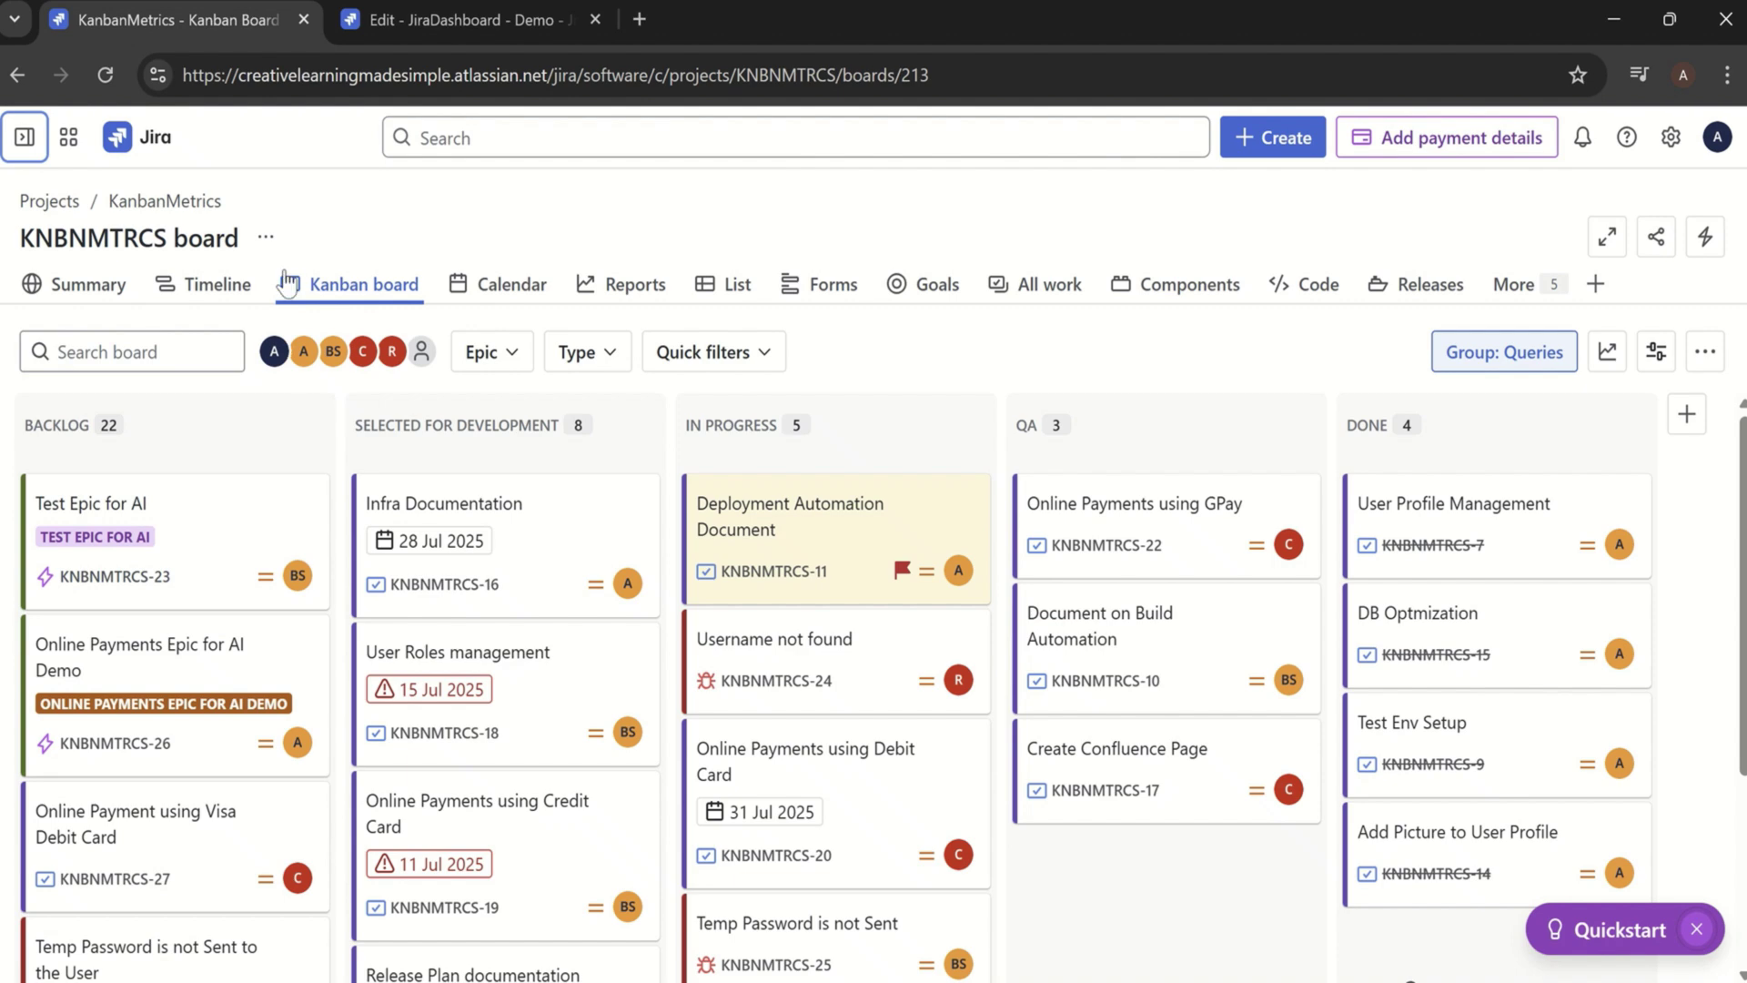
left_click(266, 240)
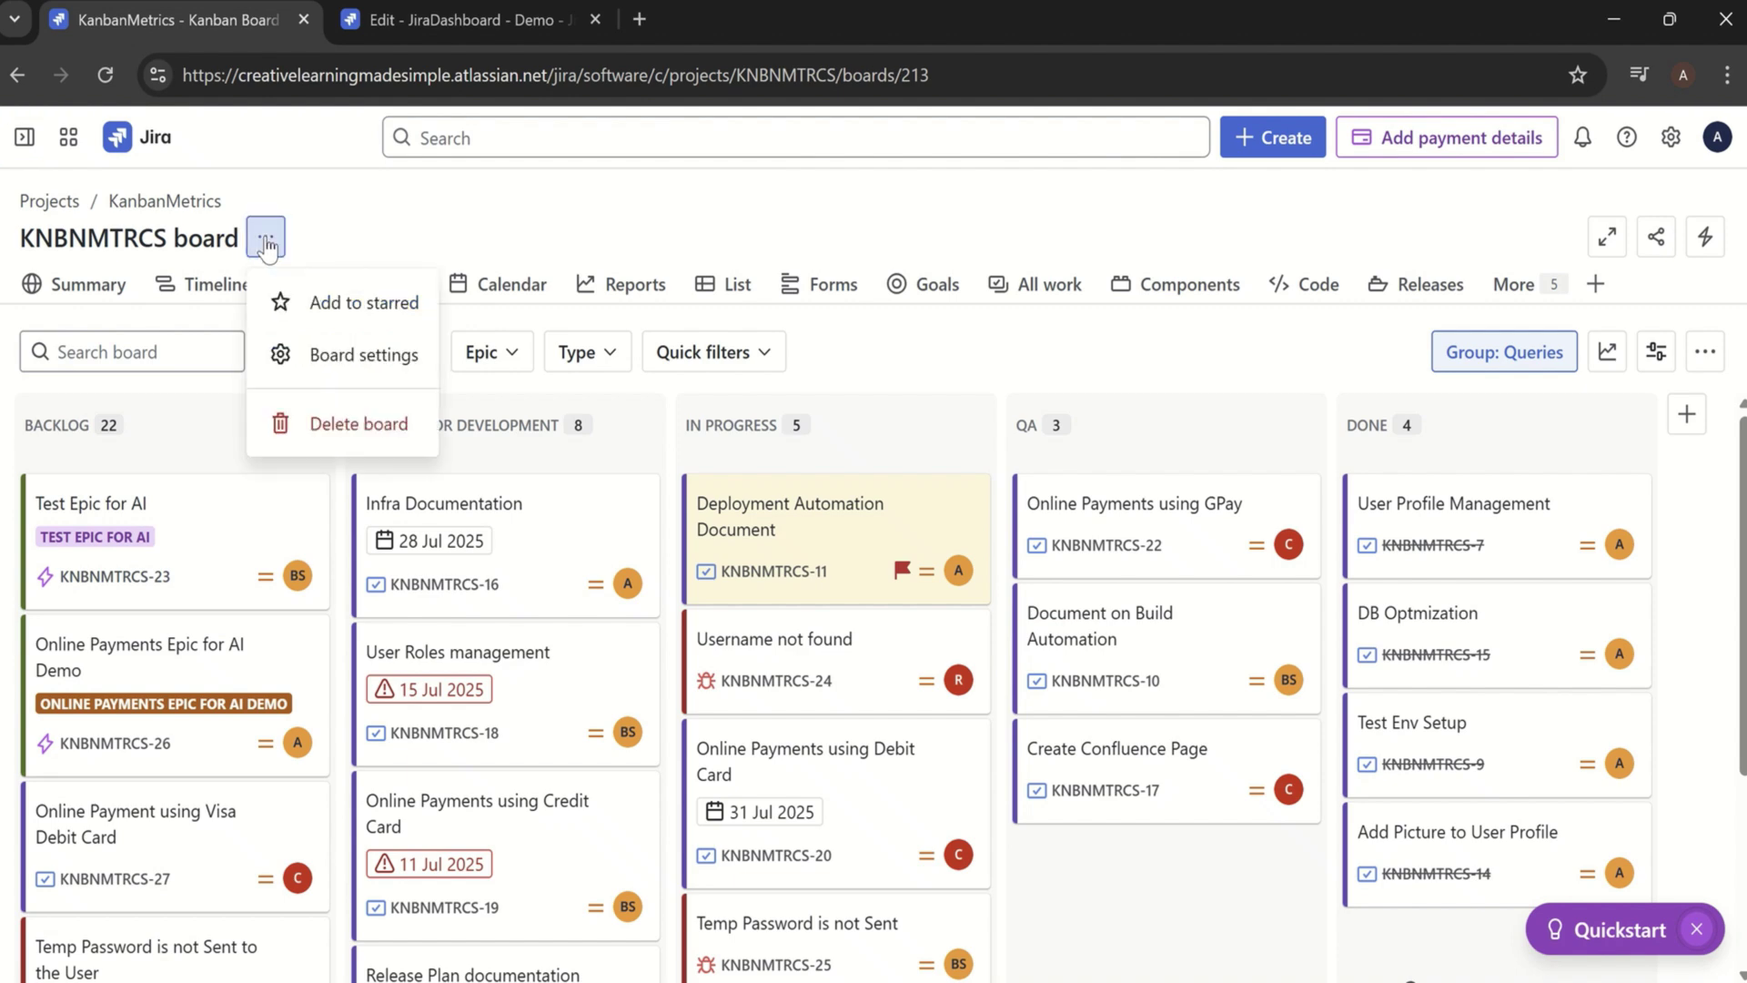
left_click(336, 359)
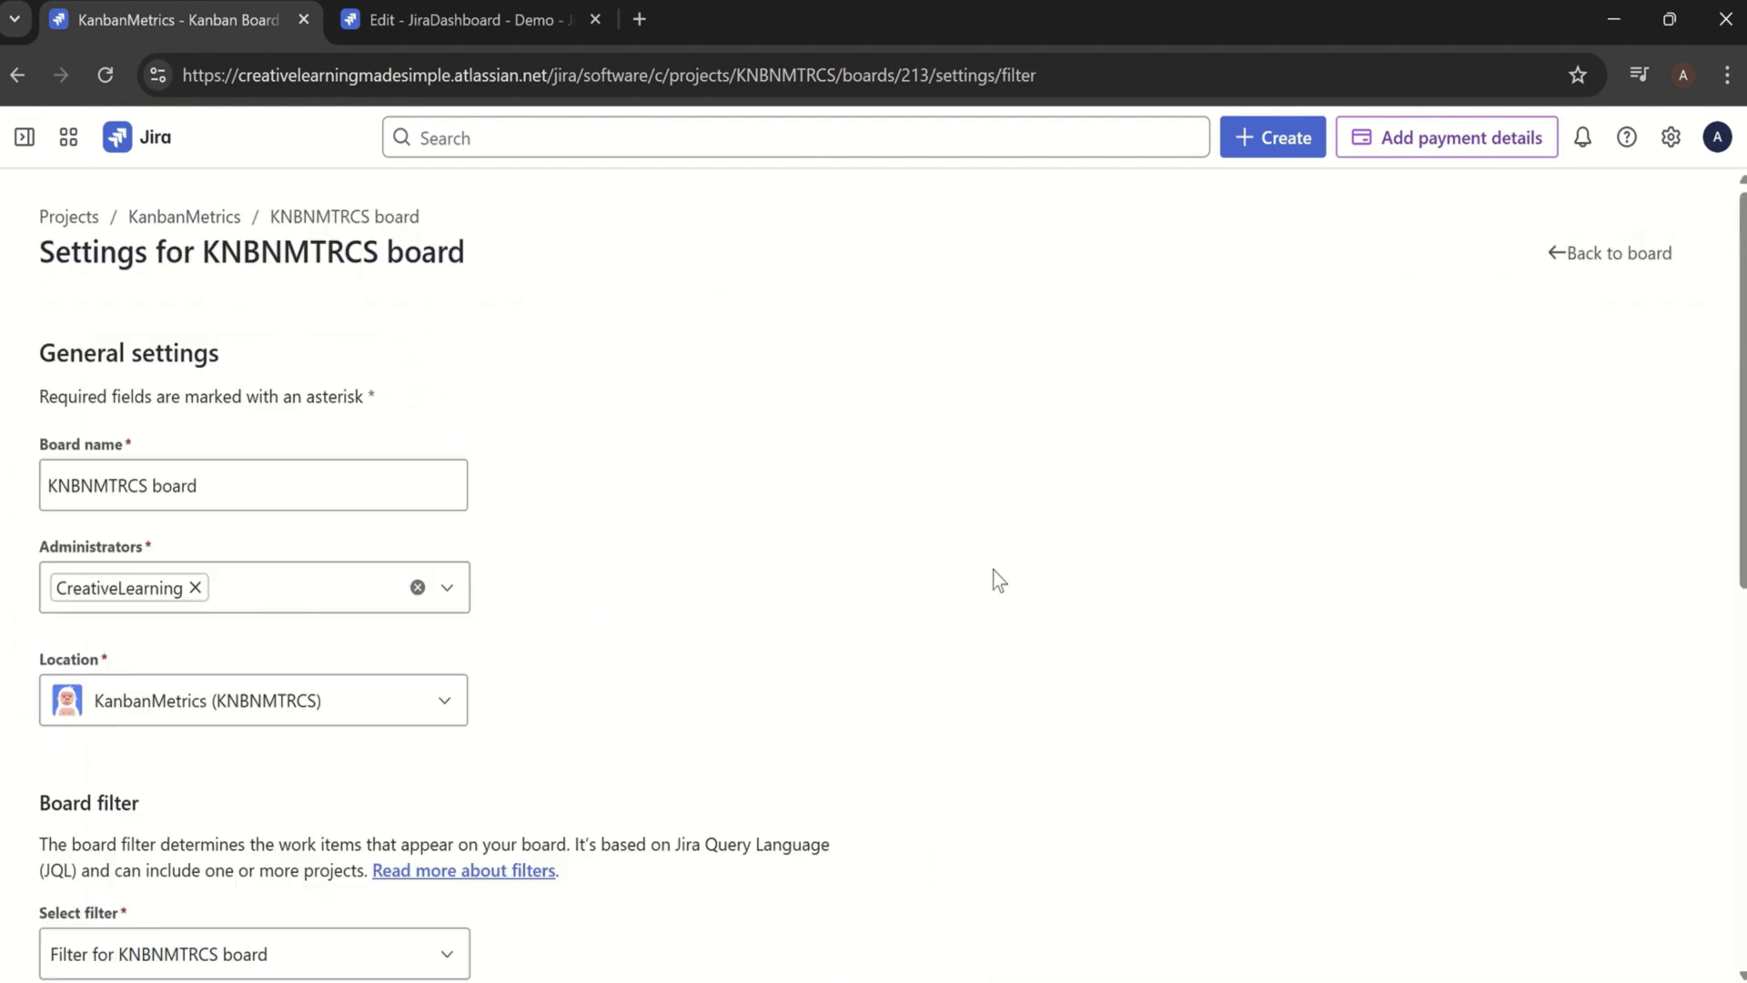
Step: Open the board's column settings and examine how statuses are mapped to the columns, from Backlog through Done
left_click(25, 138)
left_click(29, 442)
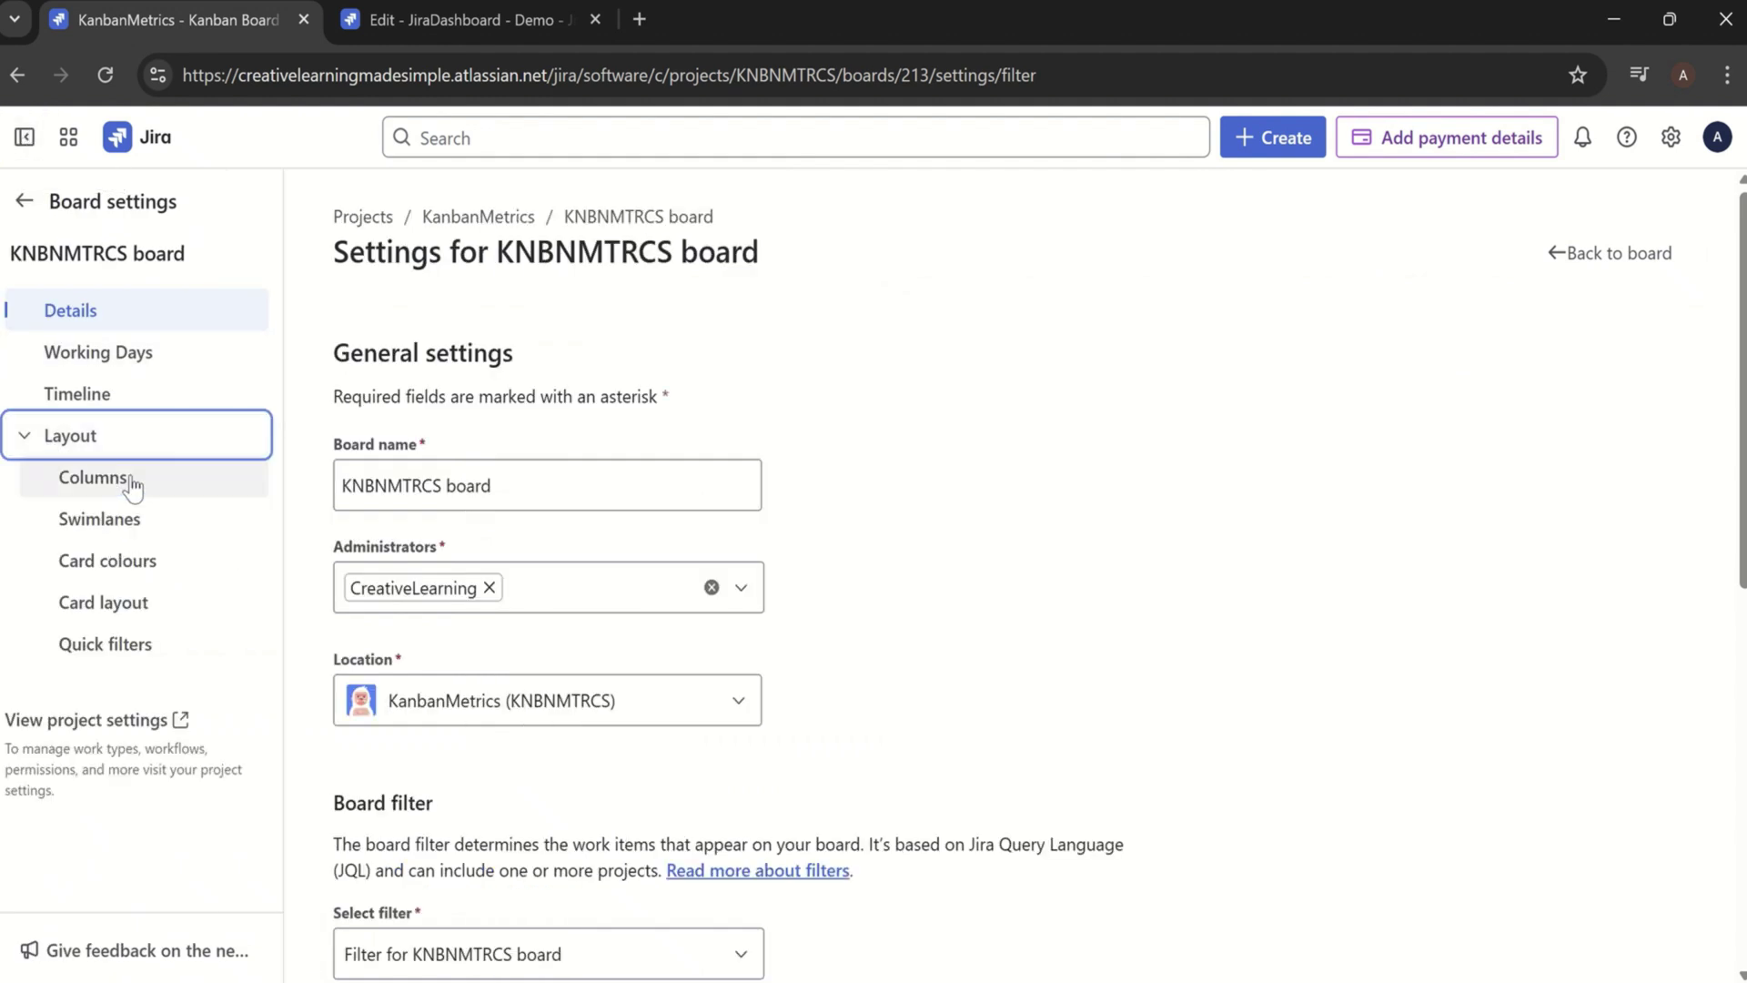
left_click(116, 477)
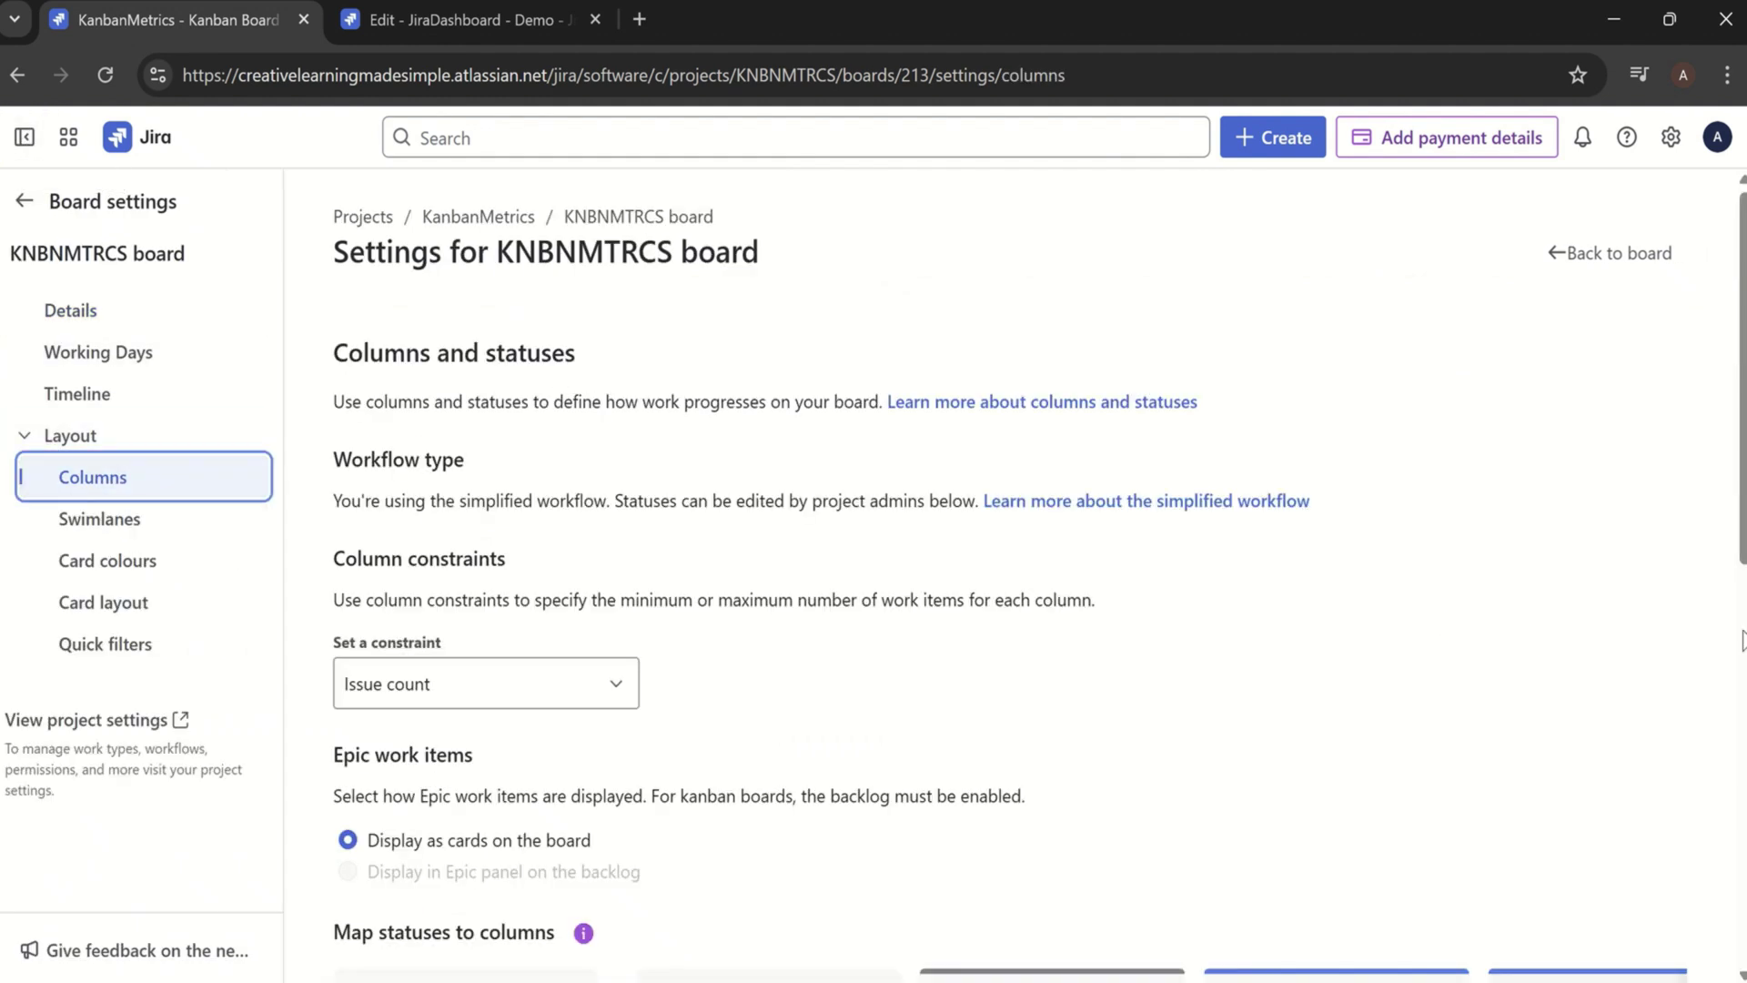
left_click(1741, 642)
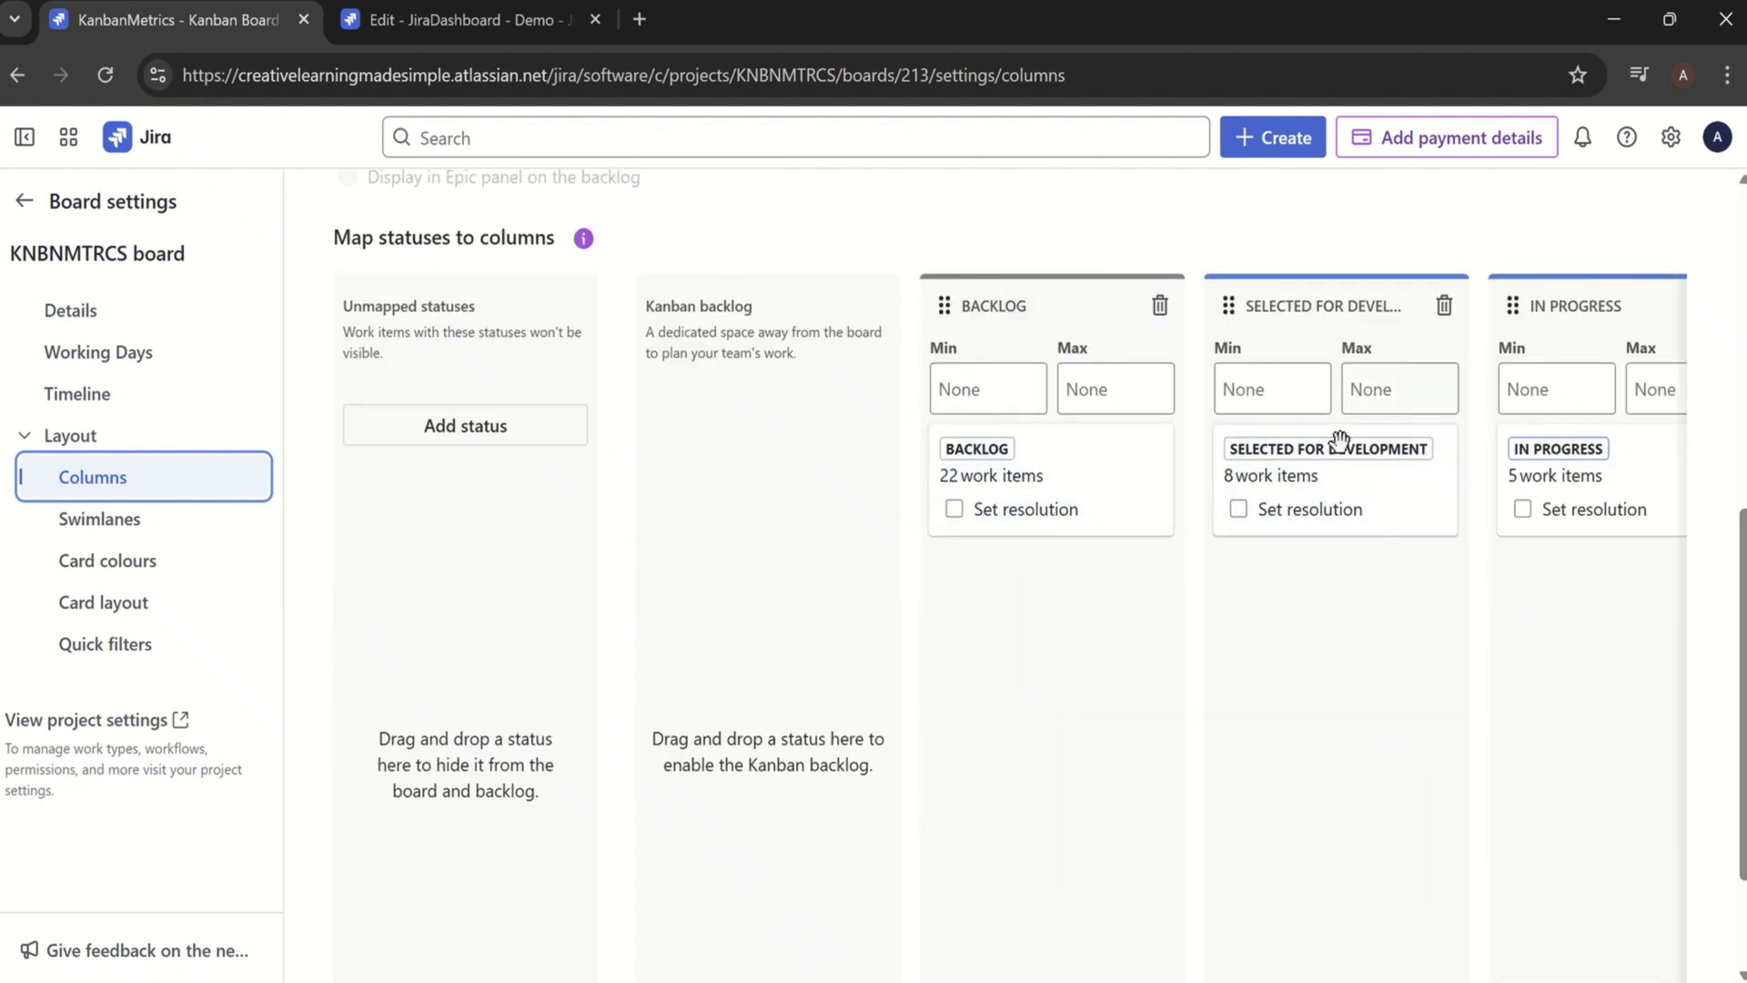
scroll(1704, 827, "down", 2)
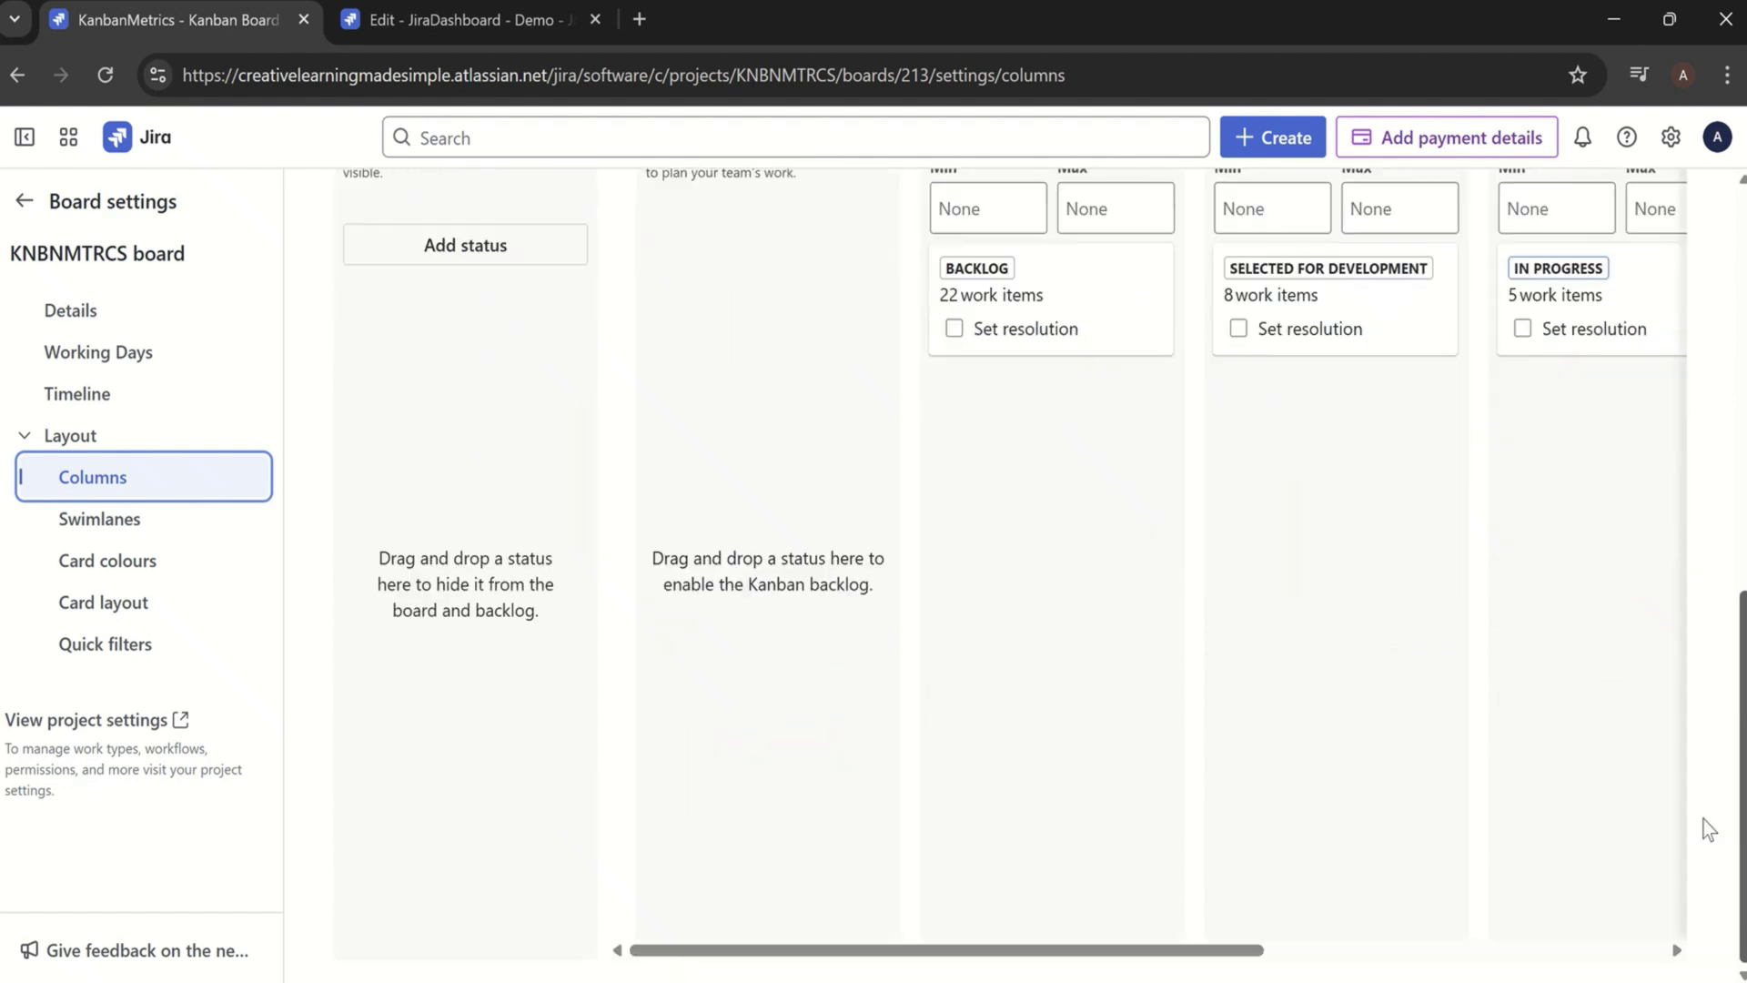
left_click_drag(1256, 952, 1535, 950)
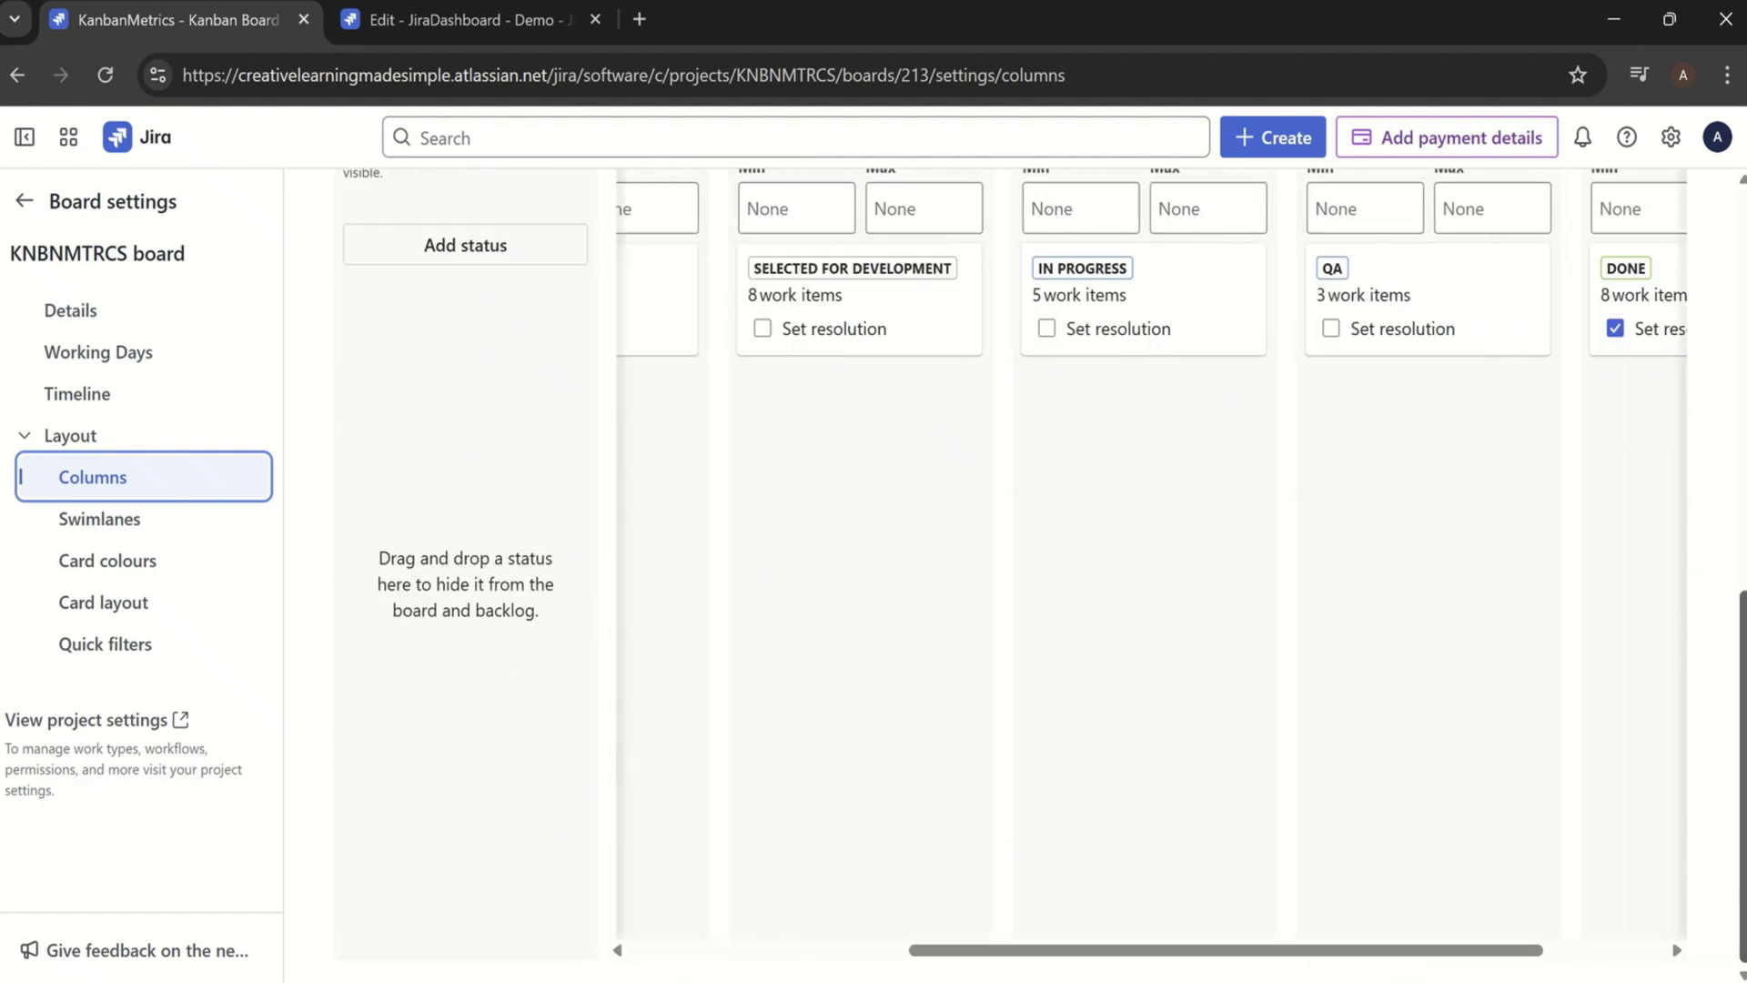
scroll(1040, 532, "up", 2)
scroll(1040, 532, "down", 2)
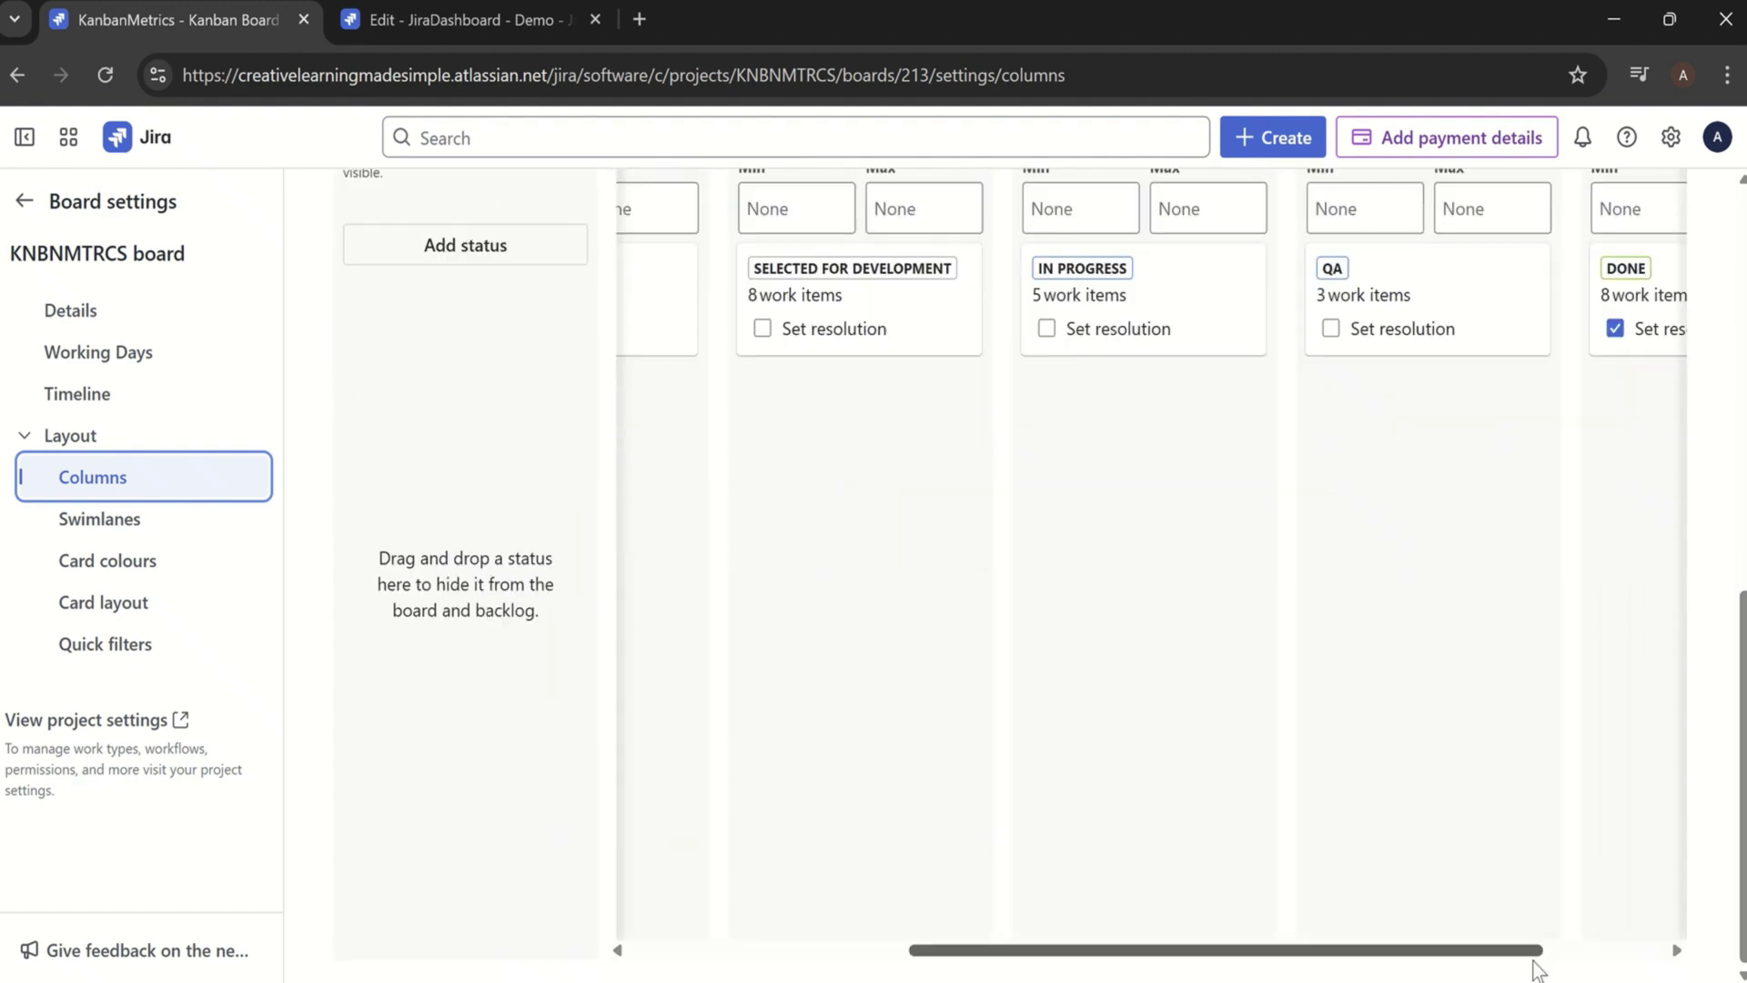
left_click_drag(1538, 951, 1646, 951)
scroll(1743, 689, "up", 1)
scroll(1743, 689, "up", 1)
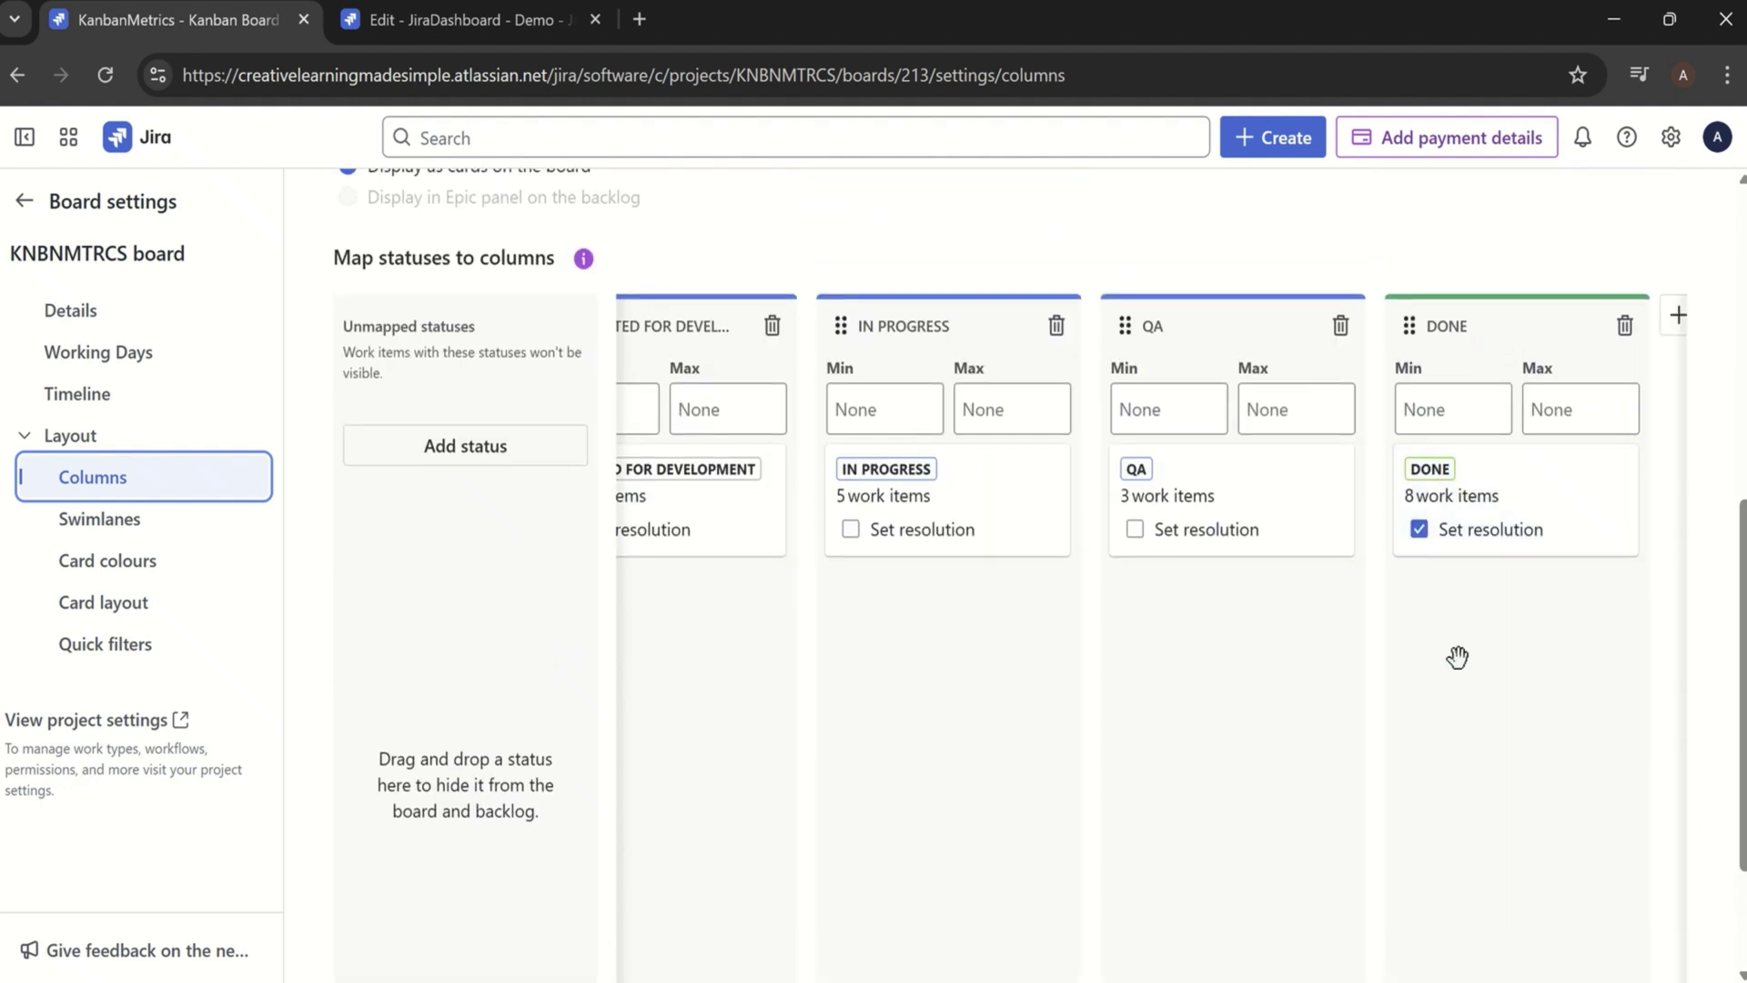
Step: Return to the dashboard being edited and select Backlog, QA, Selected for Development and UAT as the Average Time in Status gadget's statuses
left_click(24, 202)
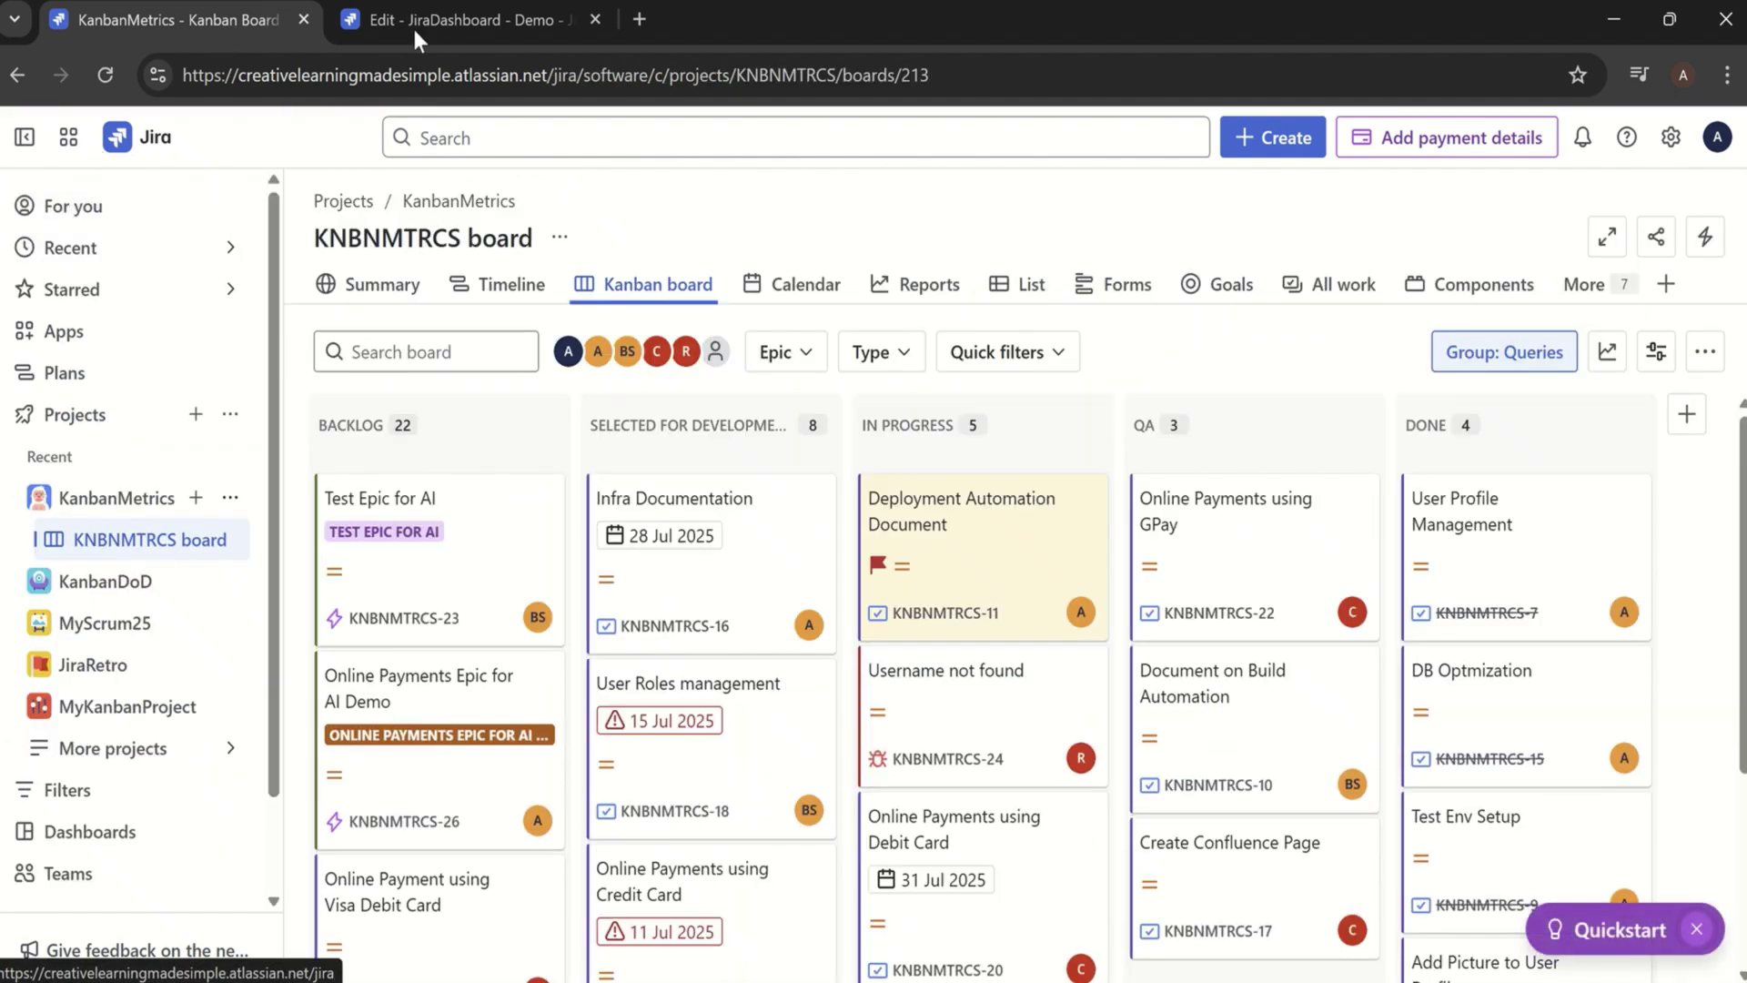
left_click(439, 25)
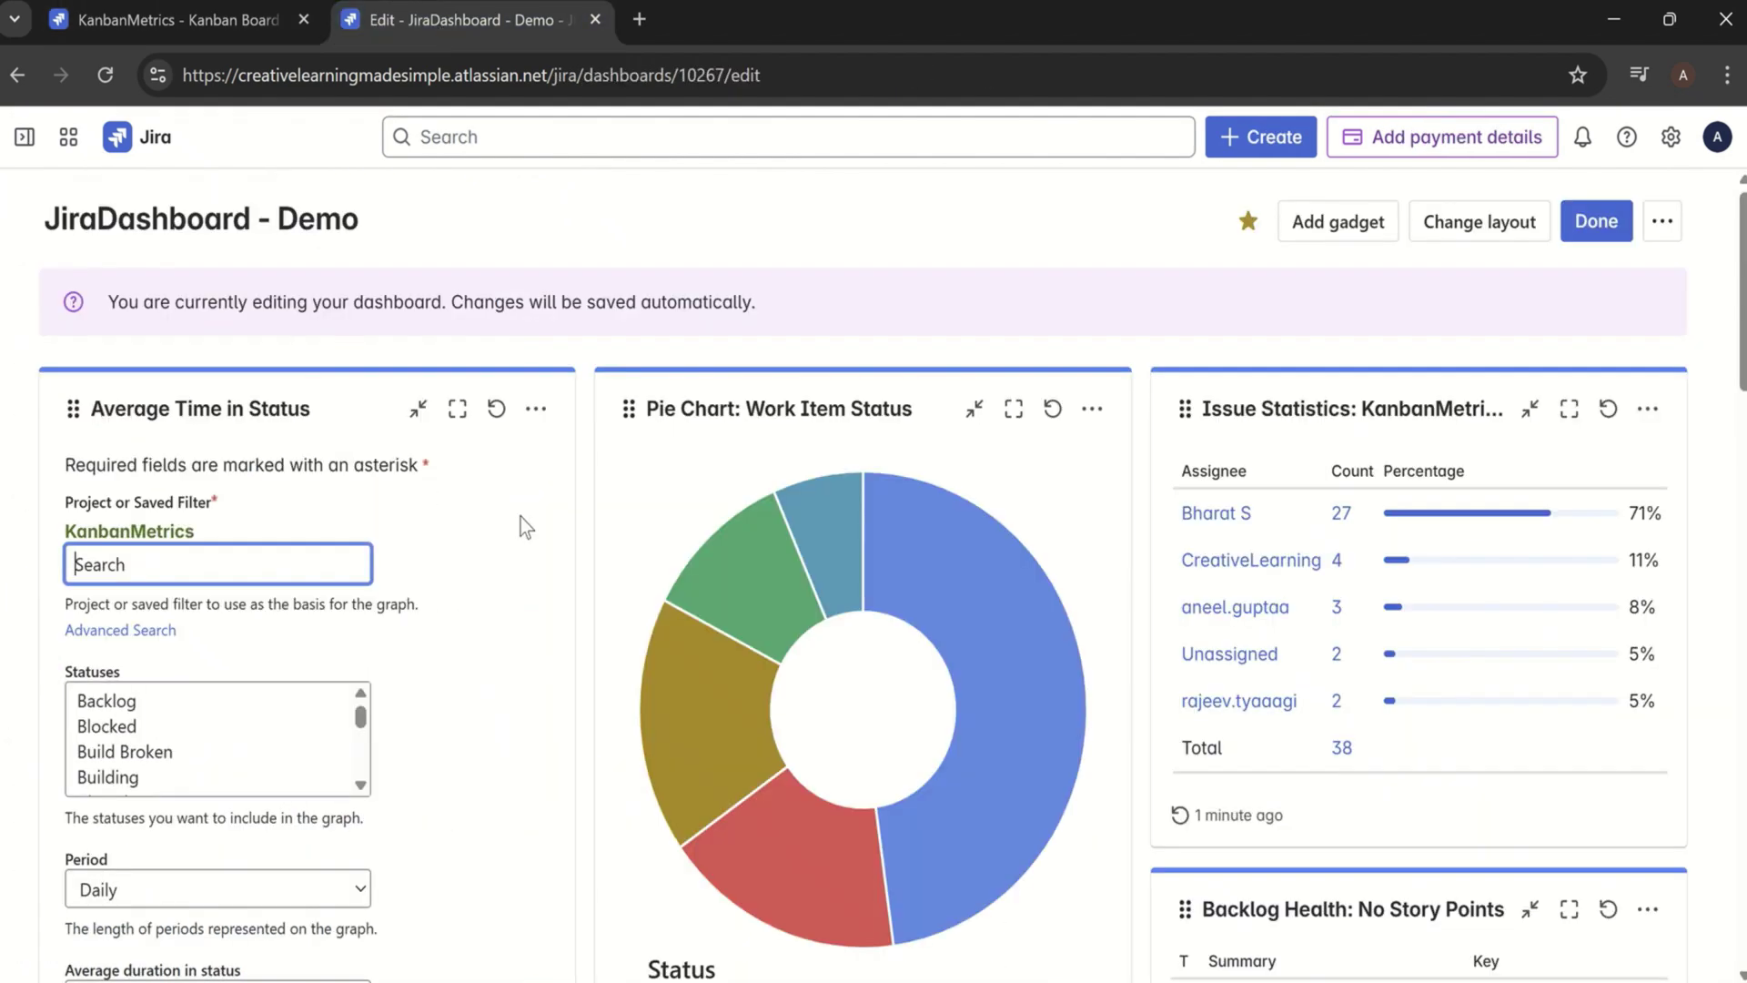
left_click(126, 706)
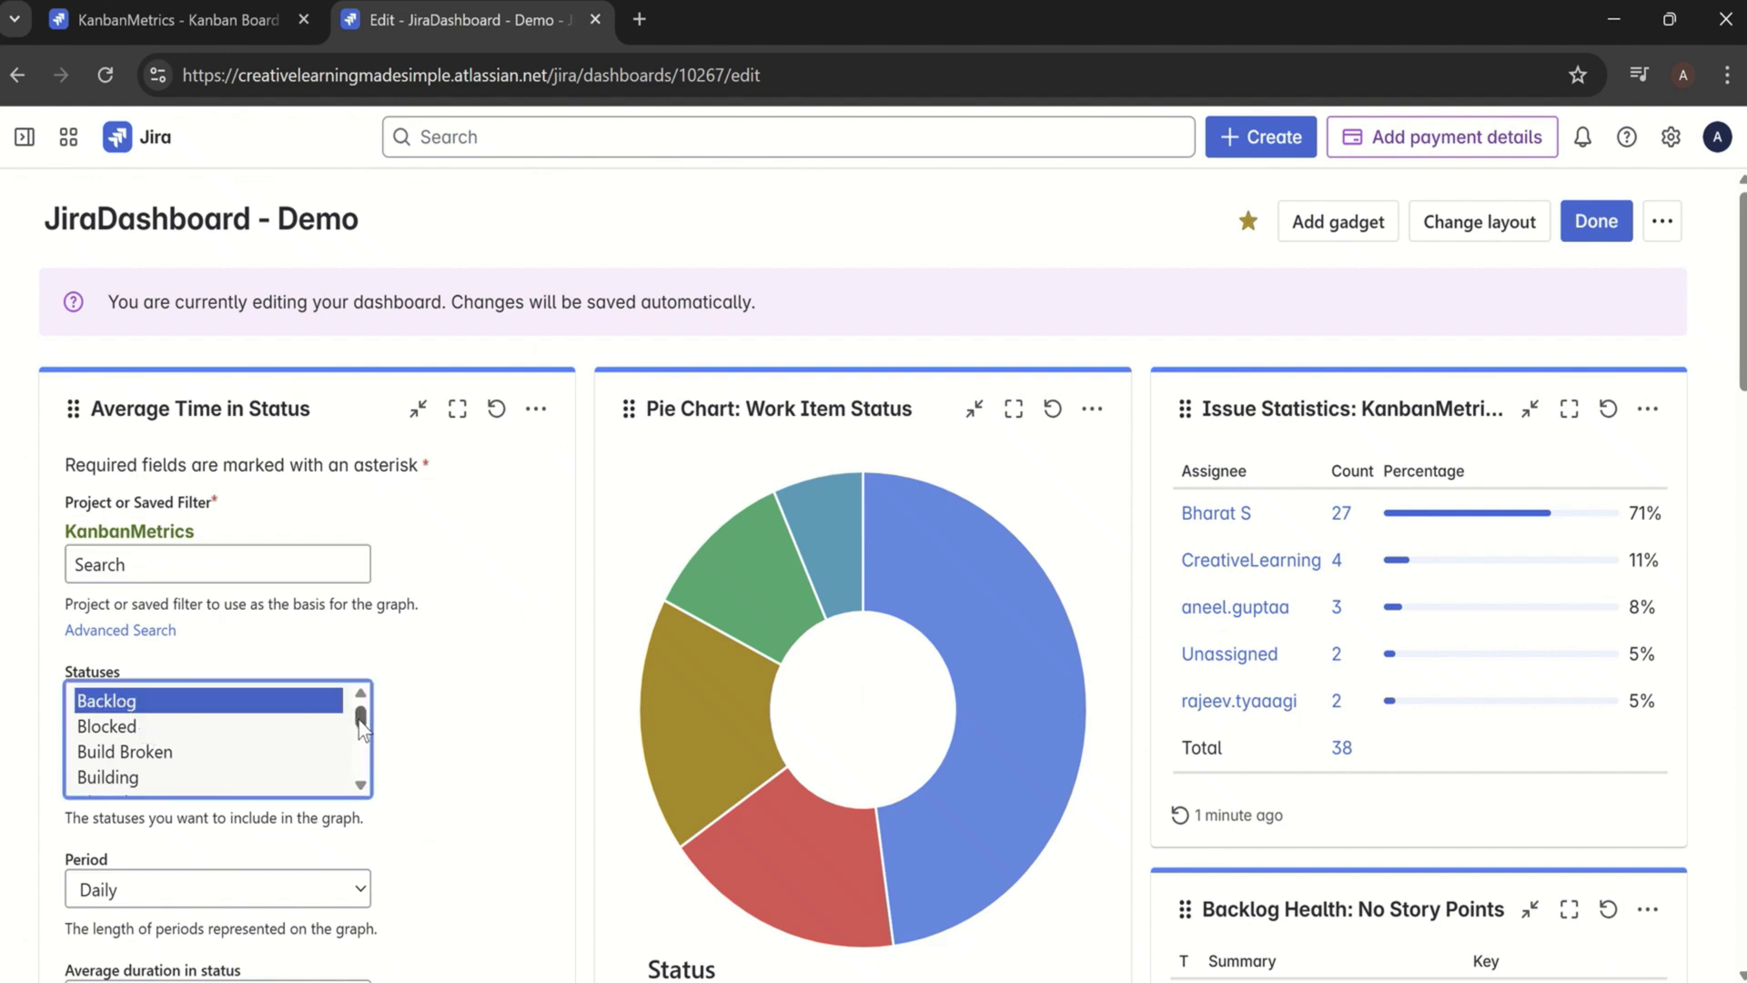
scroll(356, 752, "down", 1)
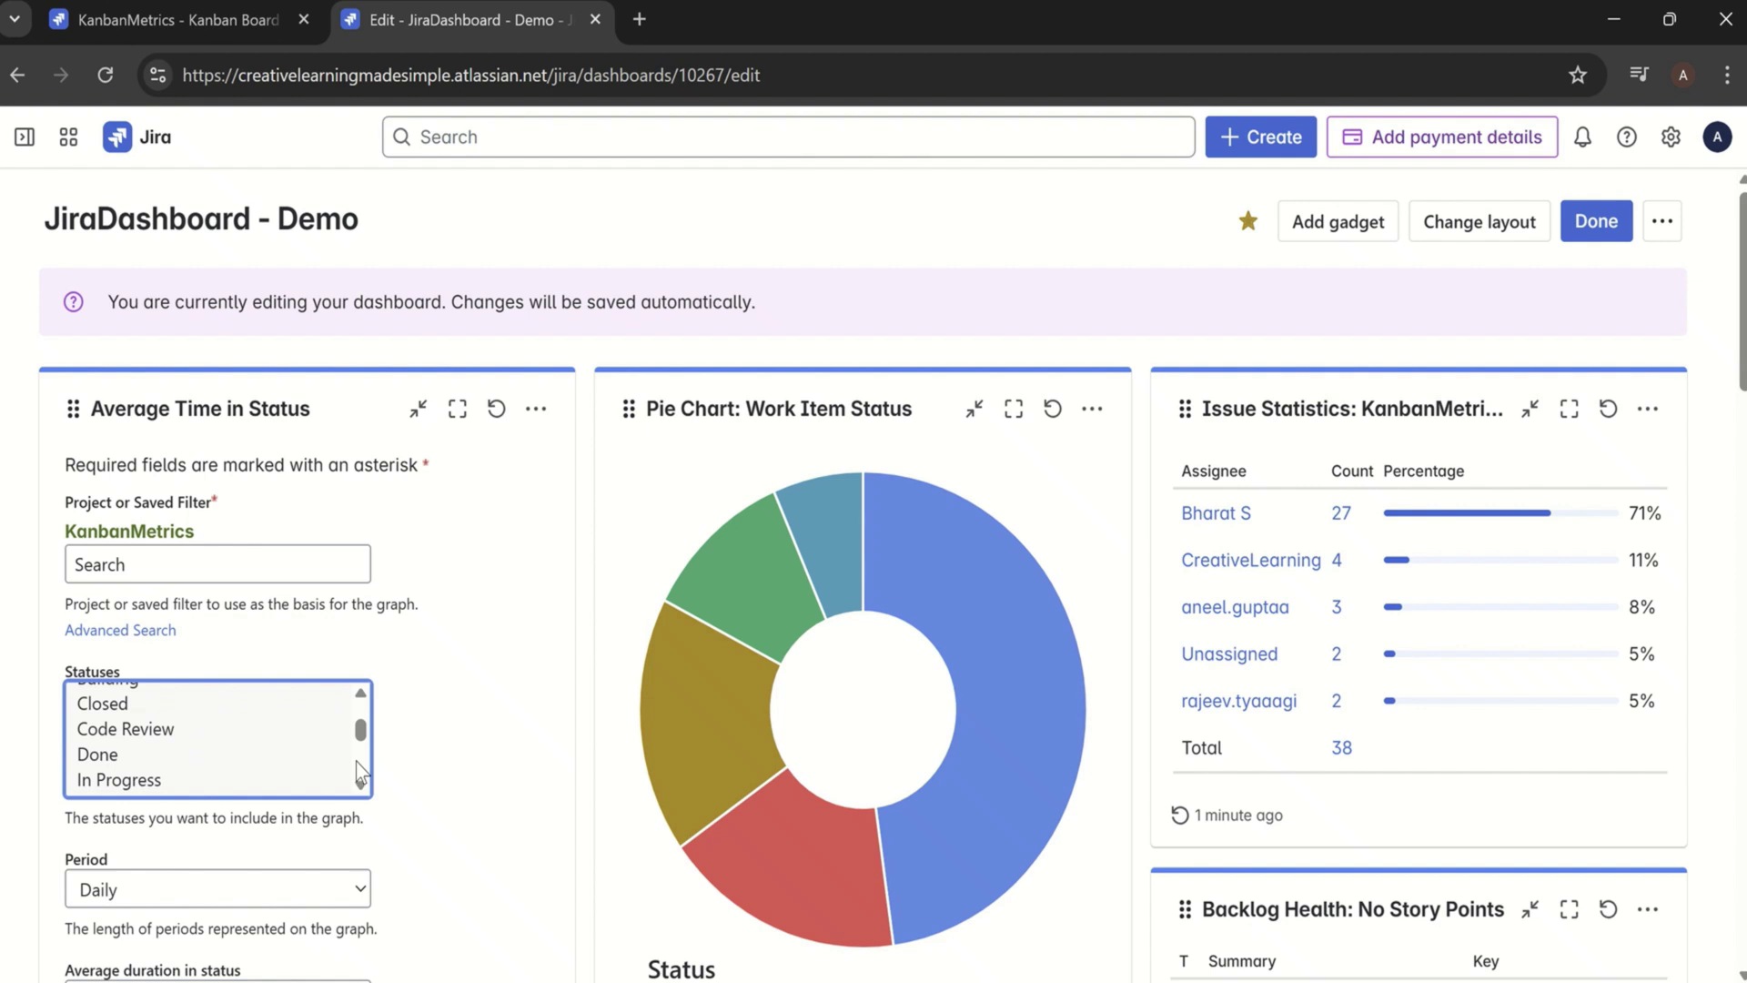
scroll(360, 772, "down", 2)
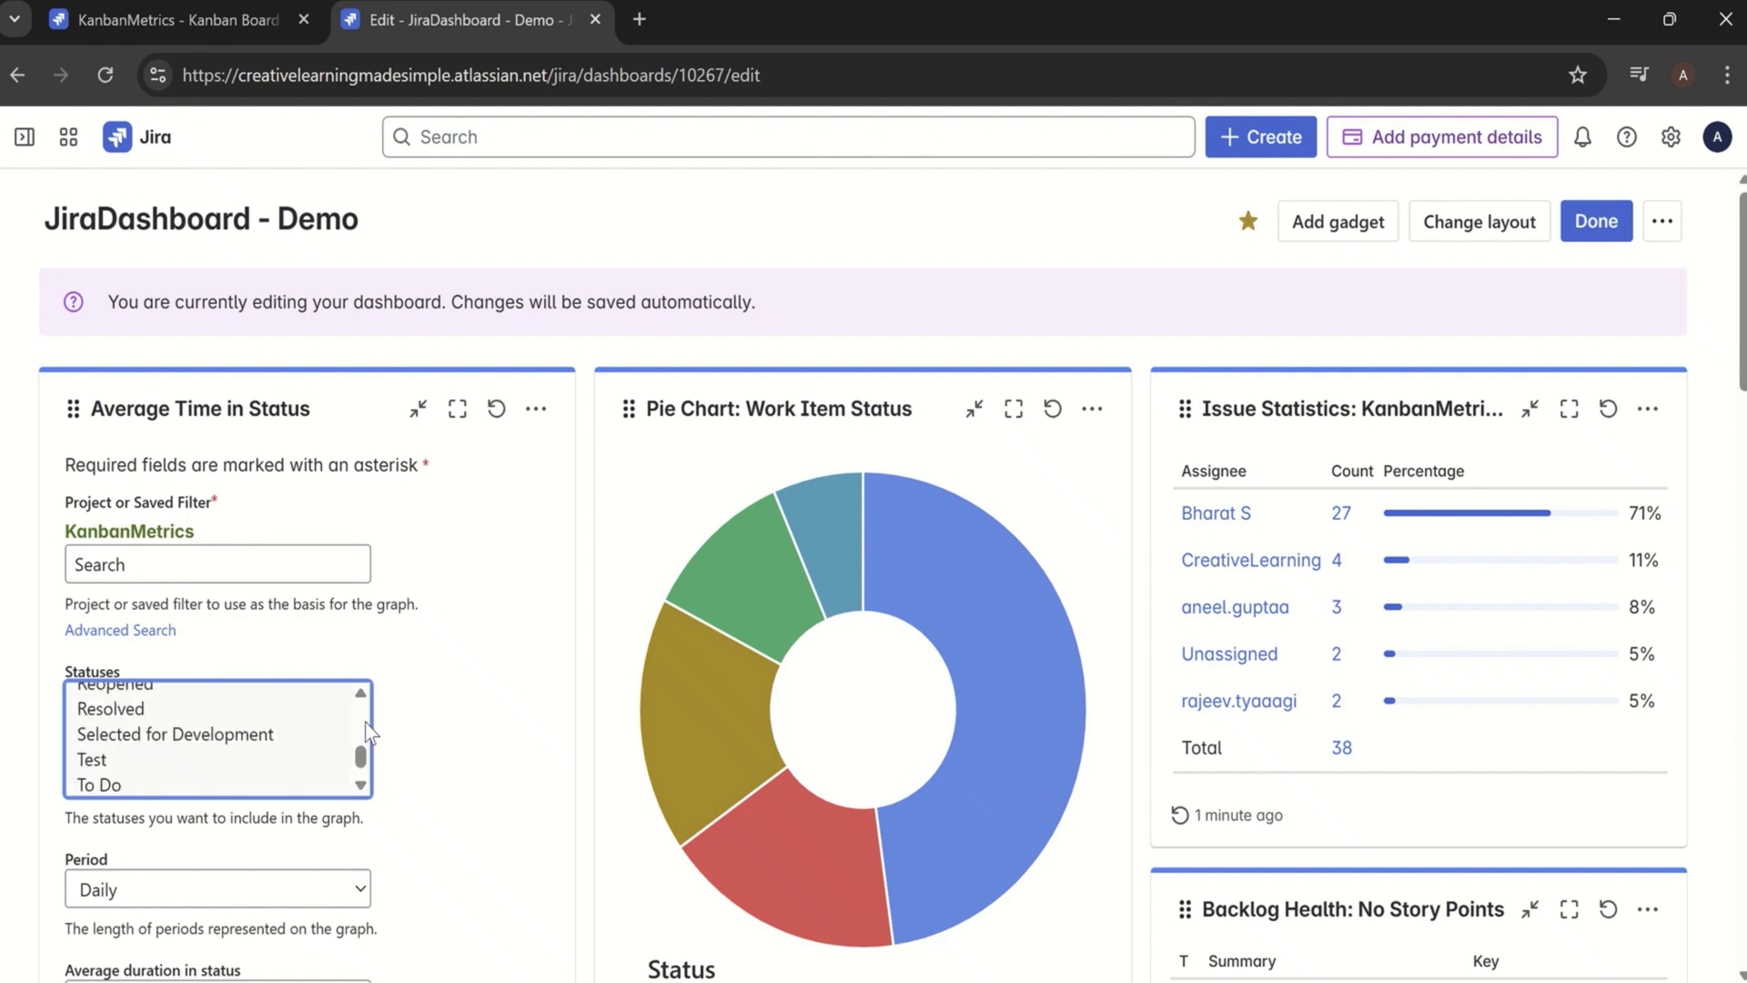
scroll(368, 733, "up", 1)
left_click(102, 734)
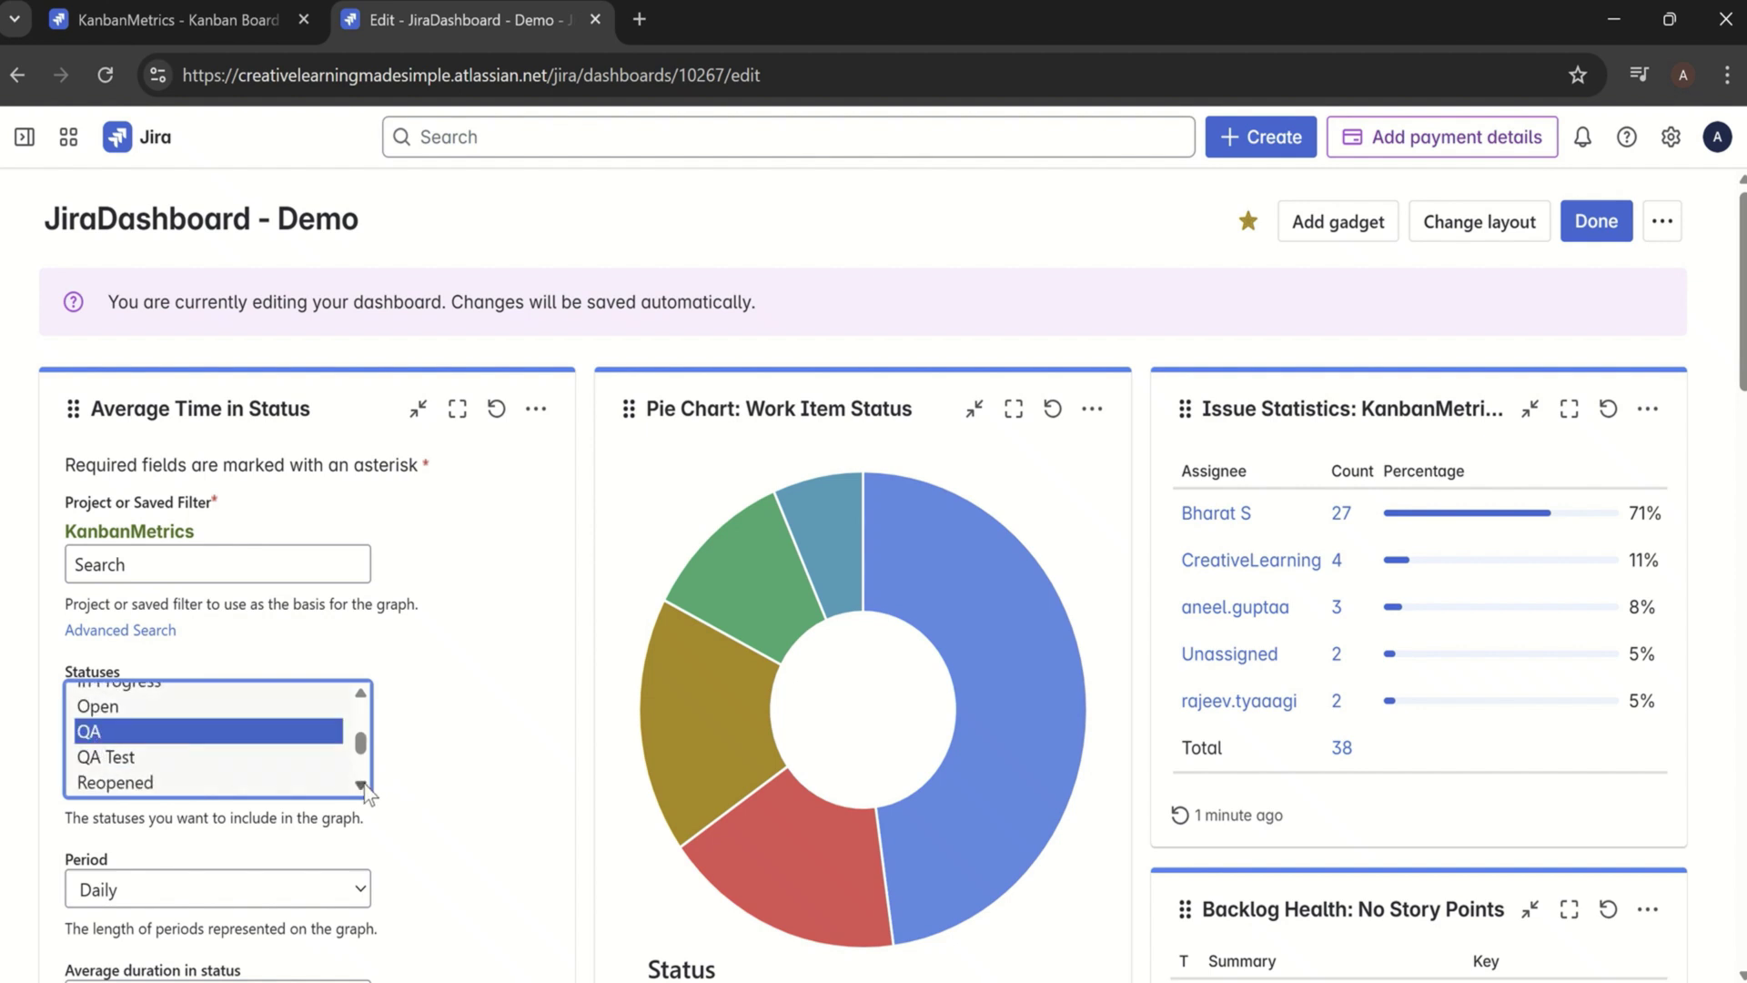
scroll(364, 785, "down", 2)
left_click(179, 735)
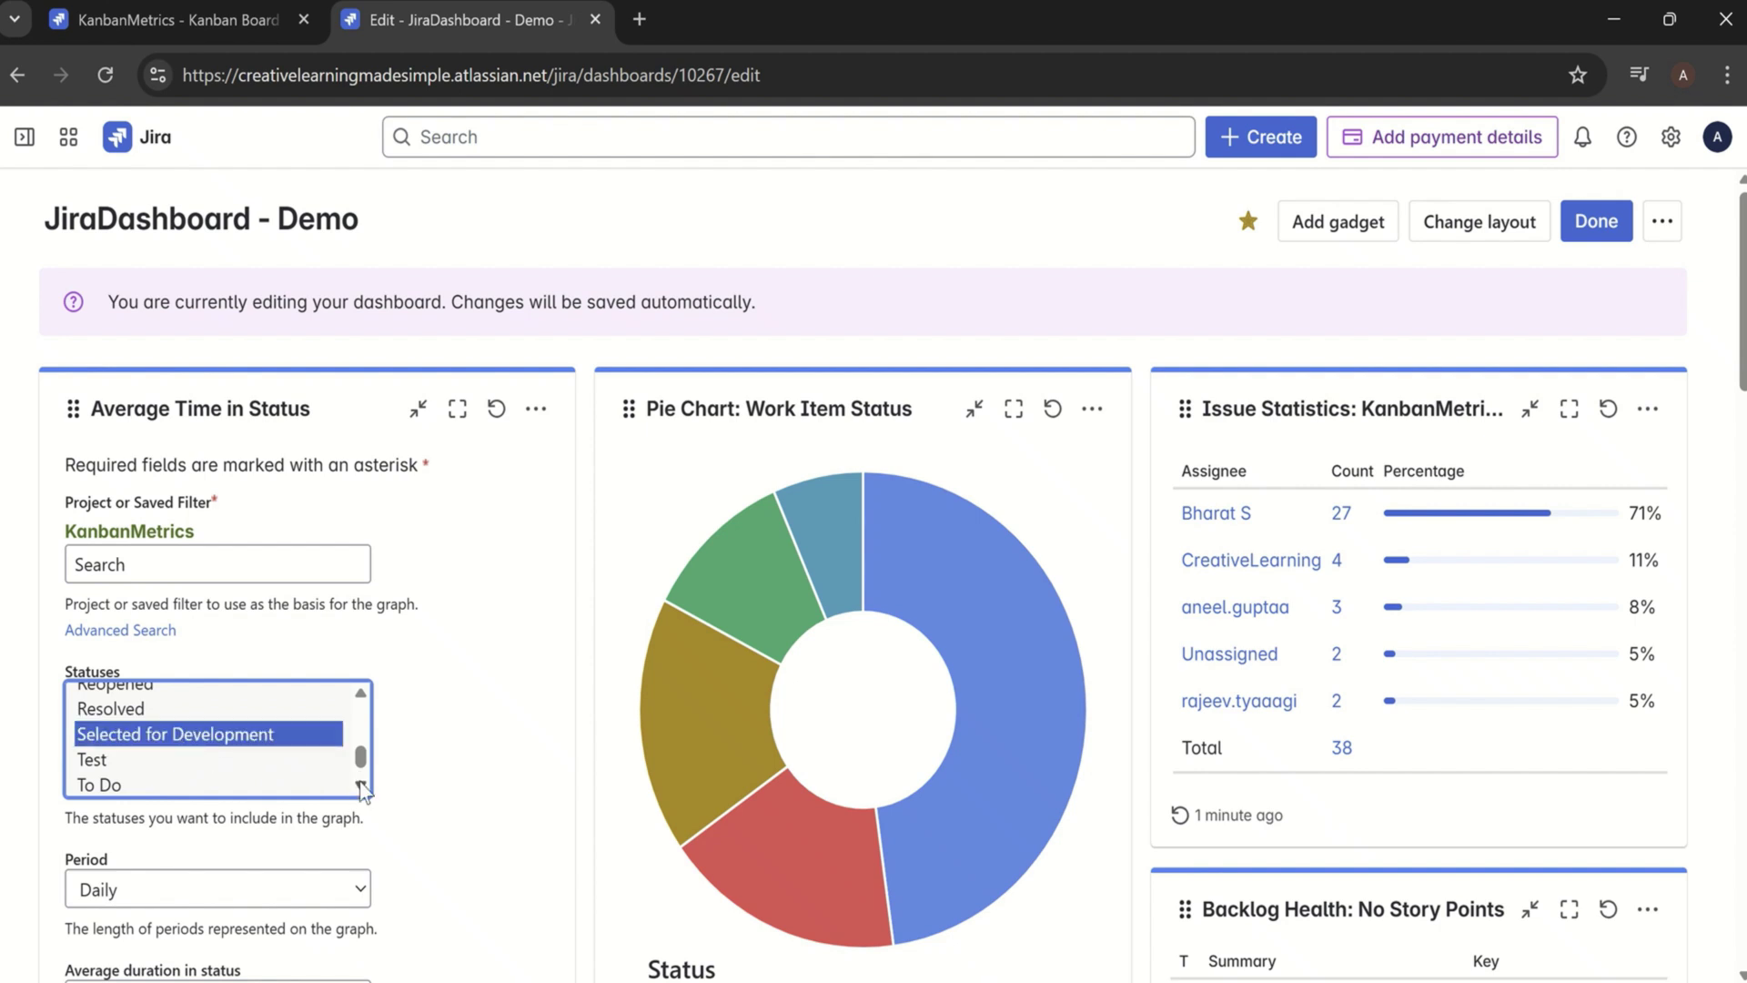
scroll(363, 788, "down", 2)
left_click(109, 778, "ctrl")
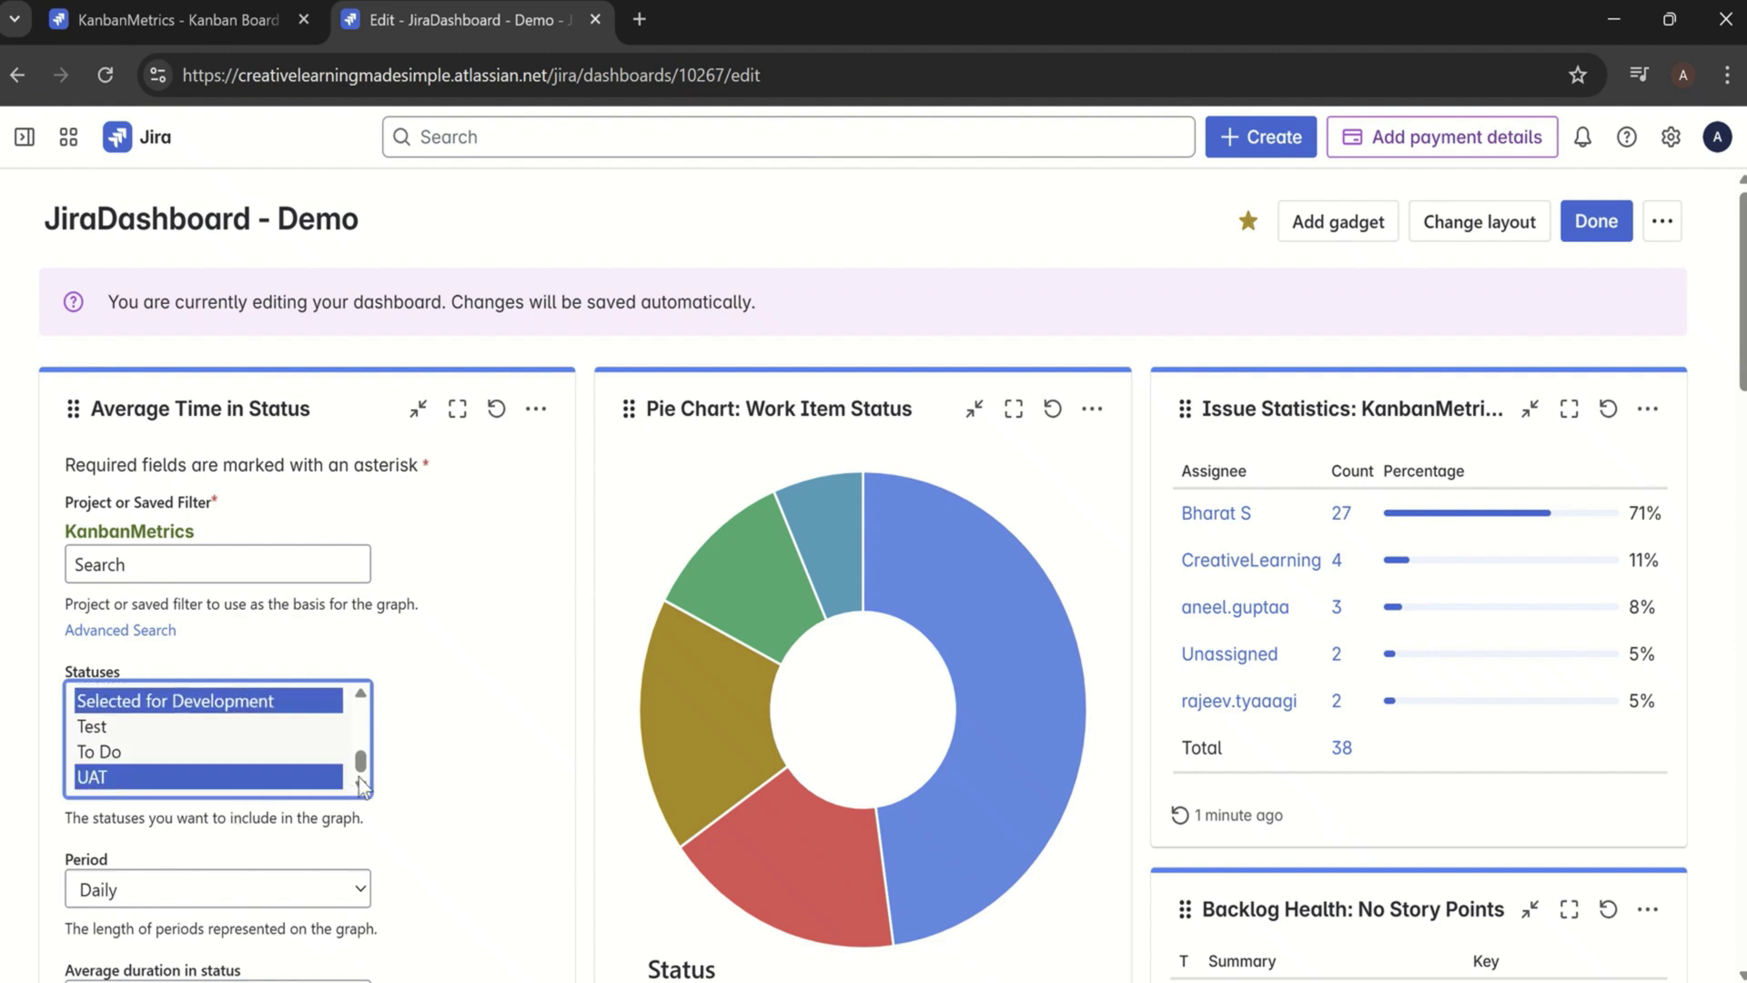
left_click_drag(360, 769, 352, 818)
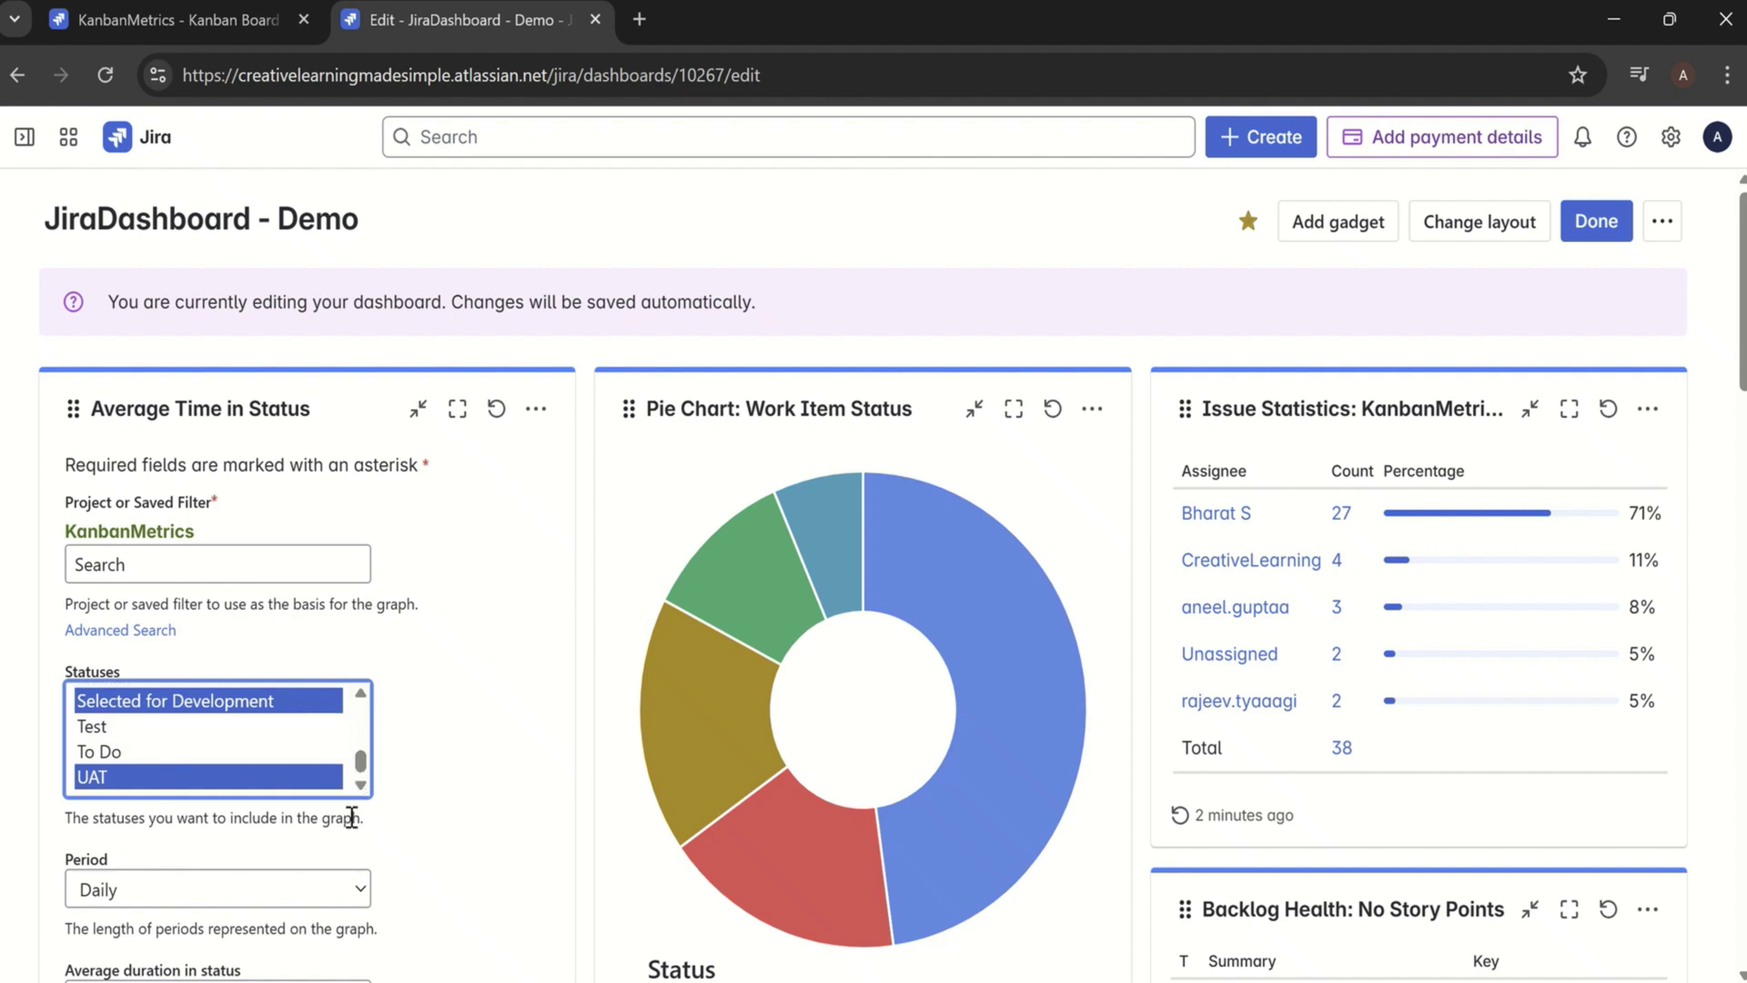
Step: Check the column names on the KNBNMTRCS board and add In Progress to the gadget's selected statuses
left_click(175, 19)
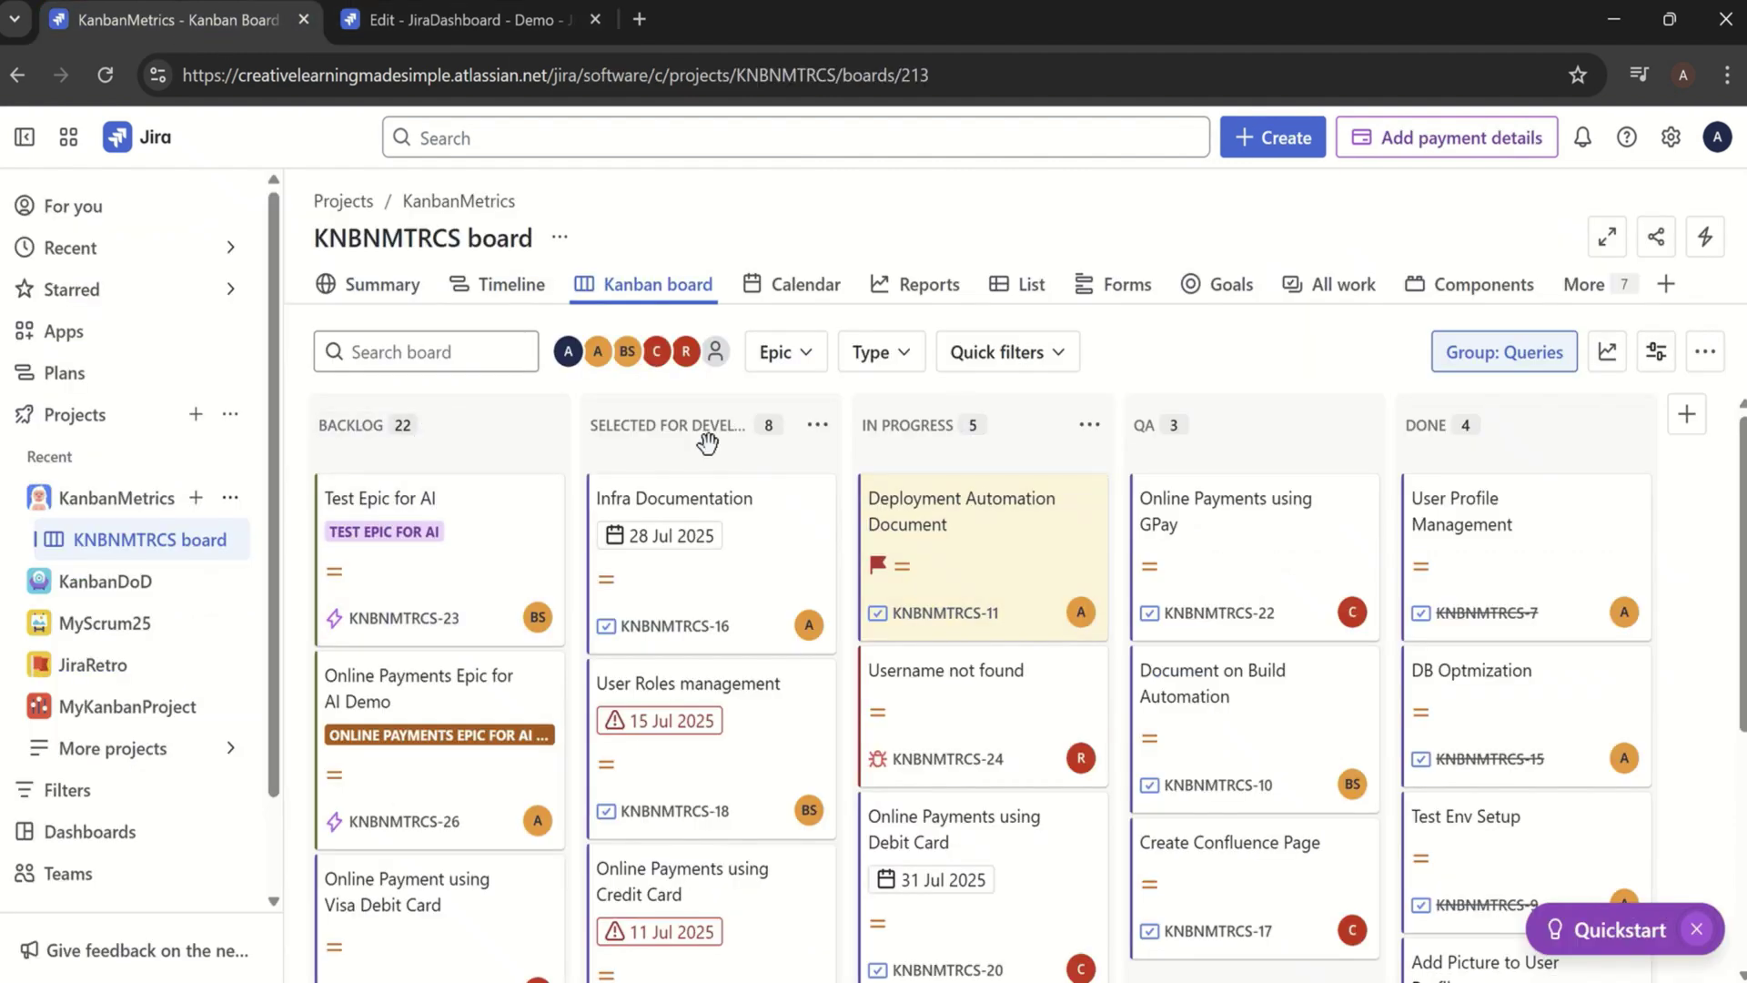
left_click(449, 18)
scroll(359, 725, "up", 5)
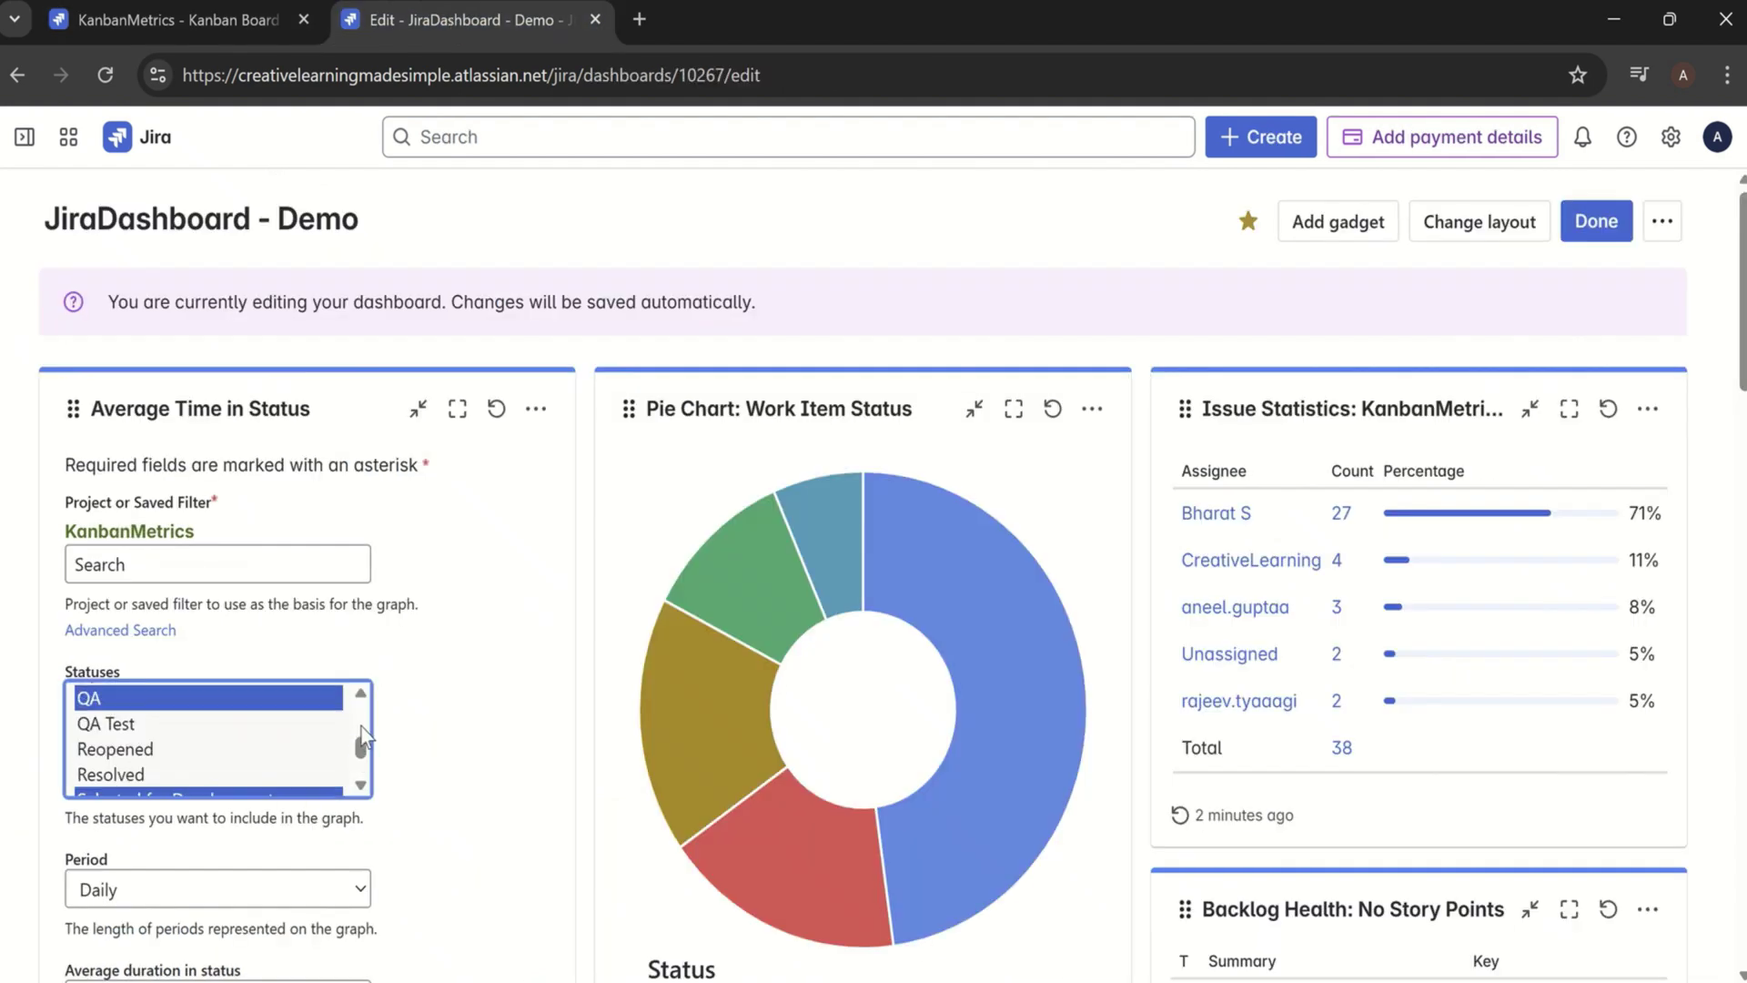
left_click(135, 748, "ctrl")
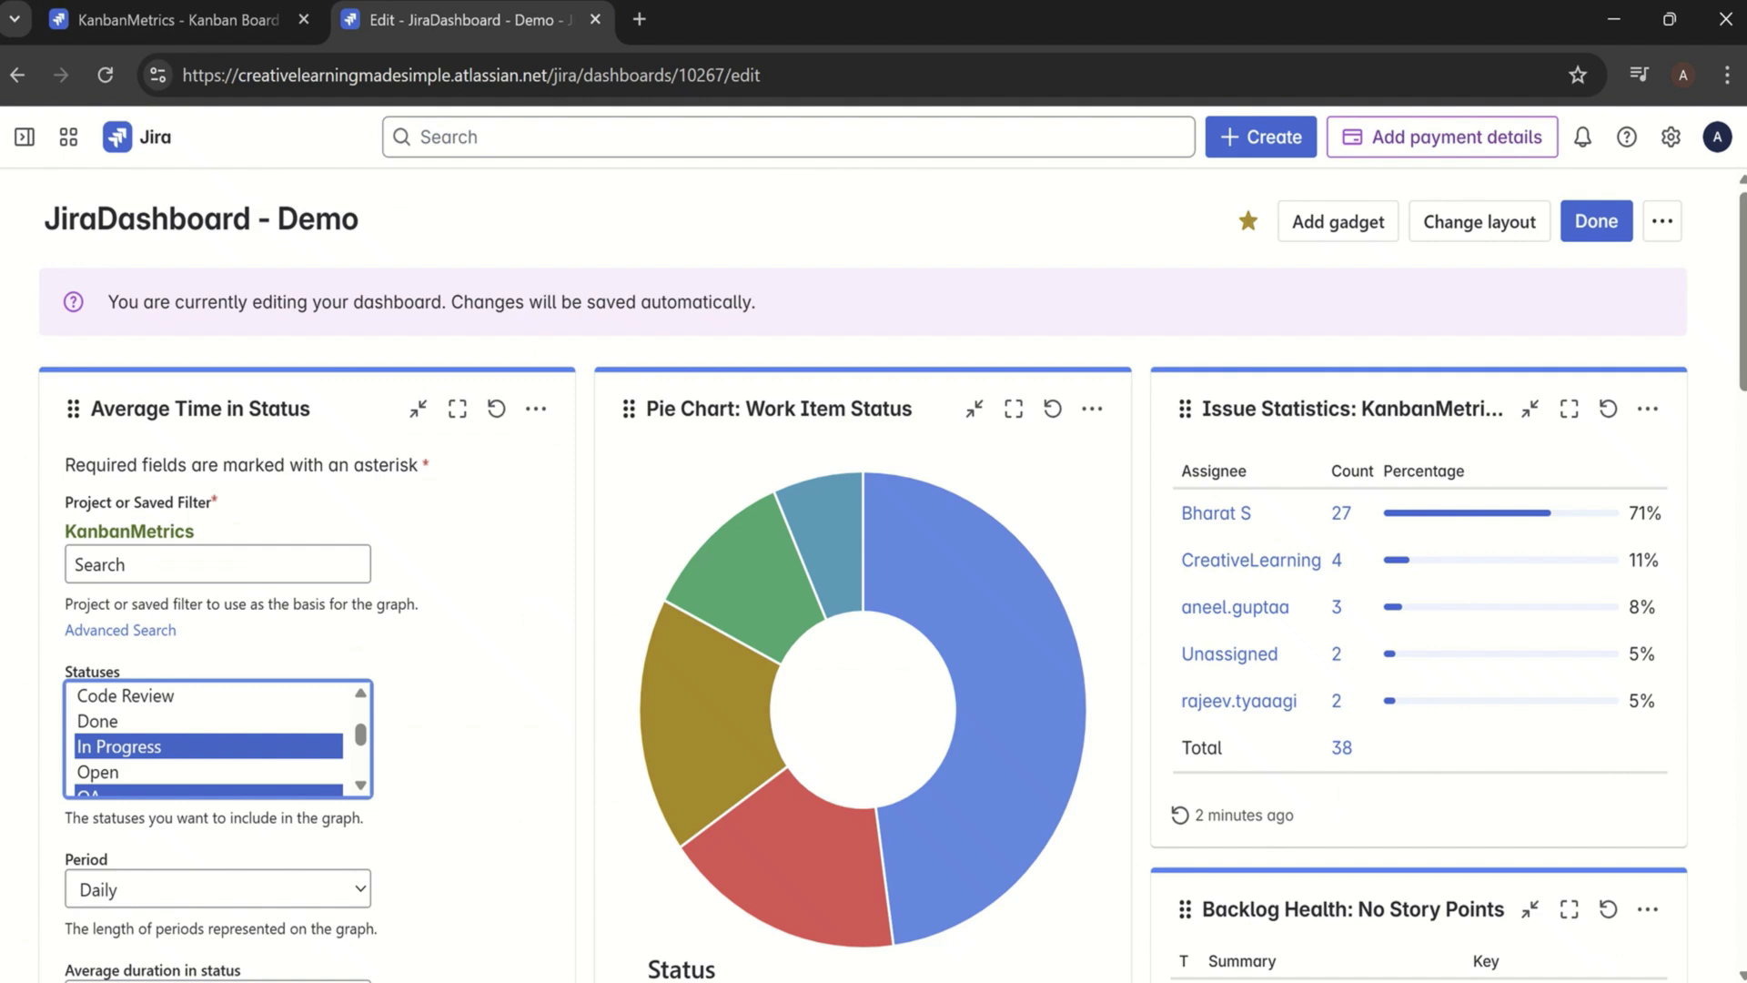
Step: Set the gadget's period to Monthly and average duration in status to Daily, and save the configuration
scroll(1721, 516, "down", 5)
scroll(449, 456, "down", 1)
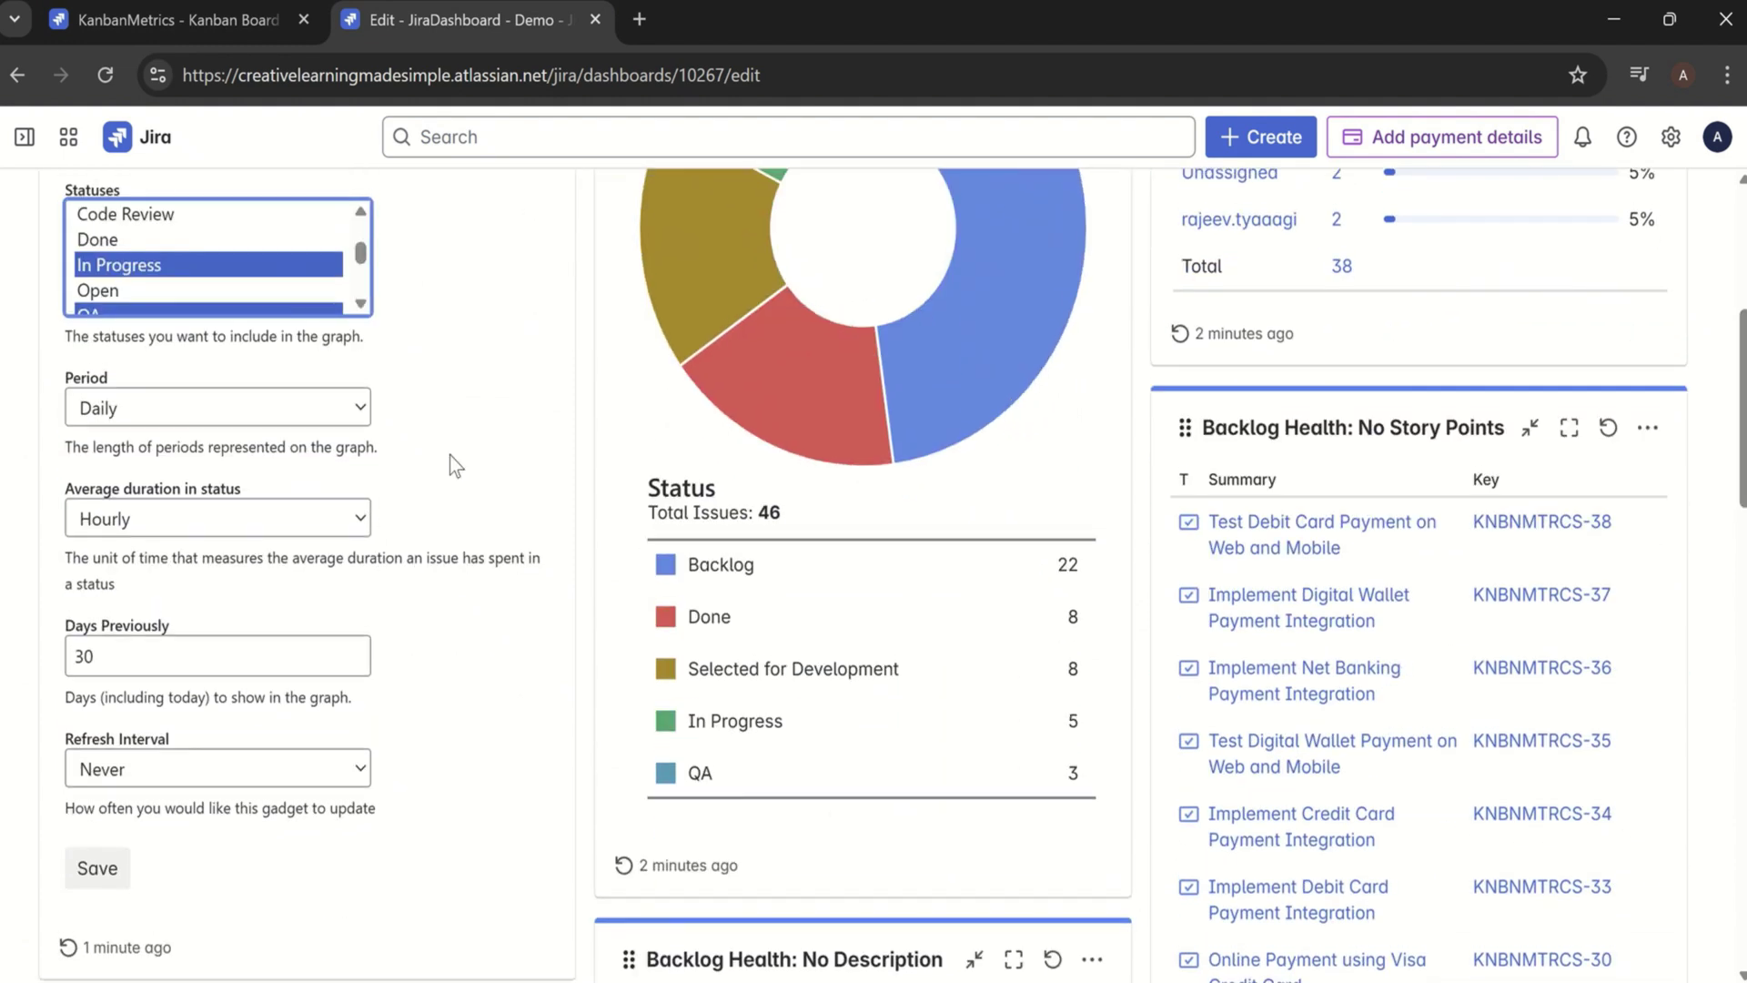
left_click(231, 418)
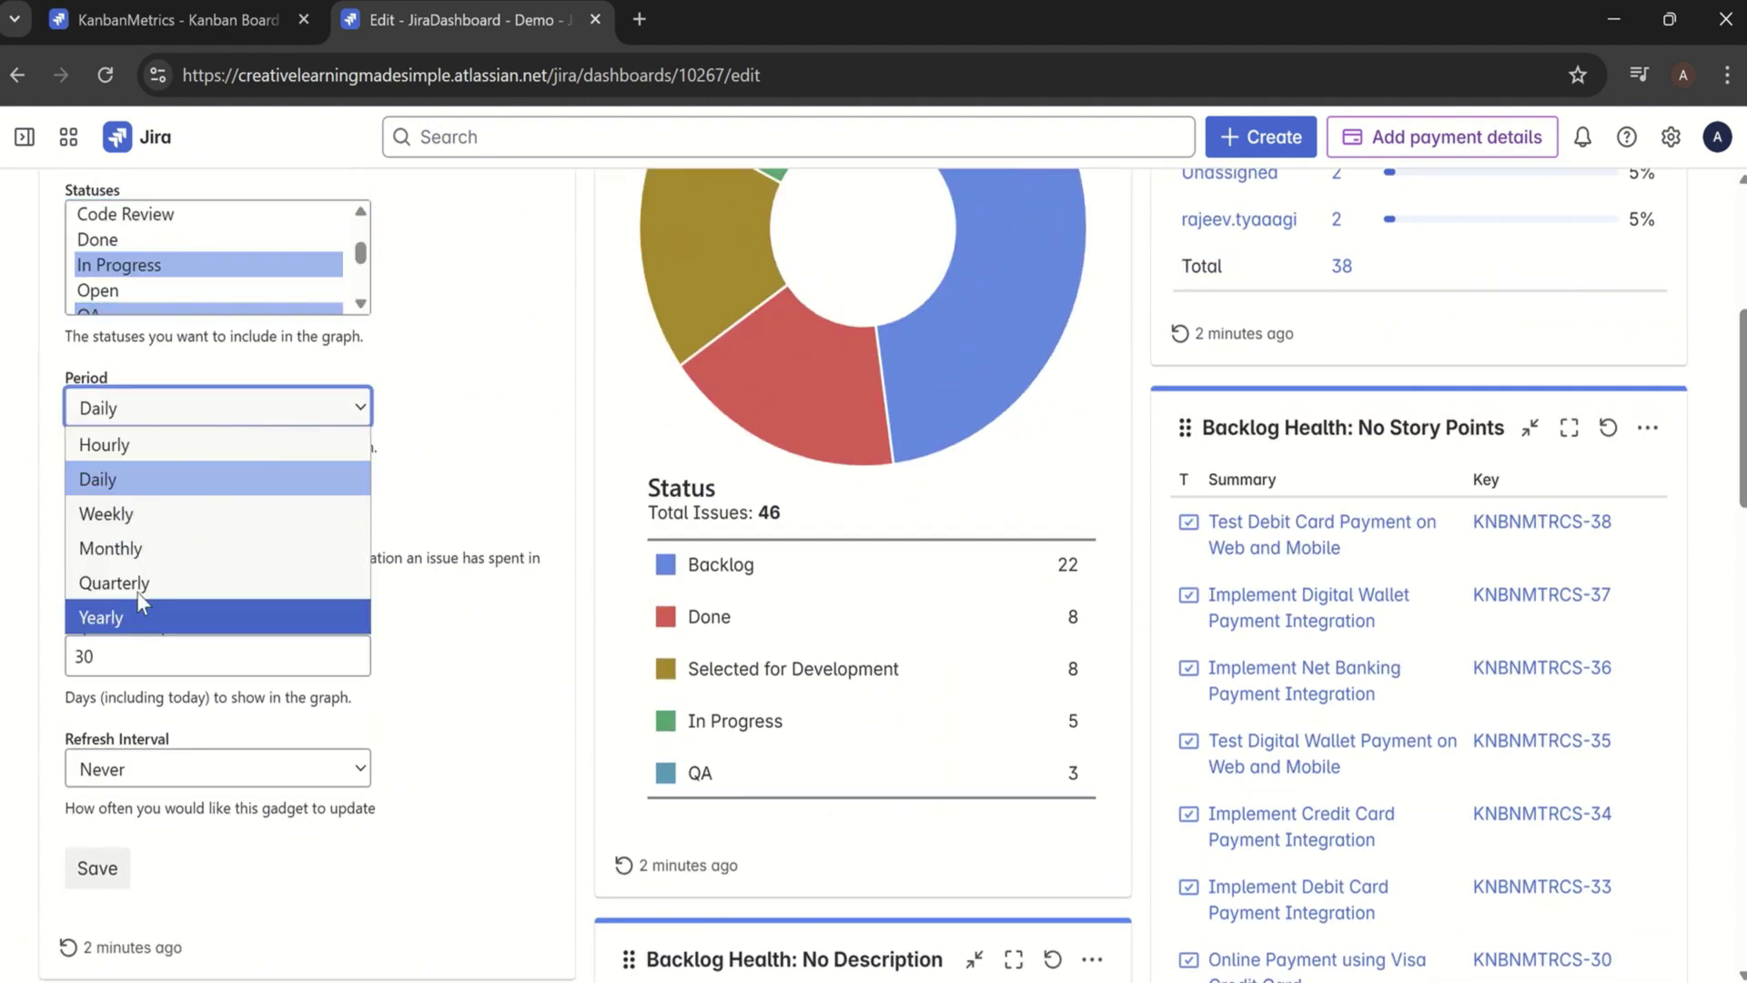
left_click(139, 551)
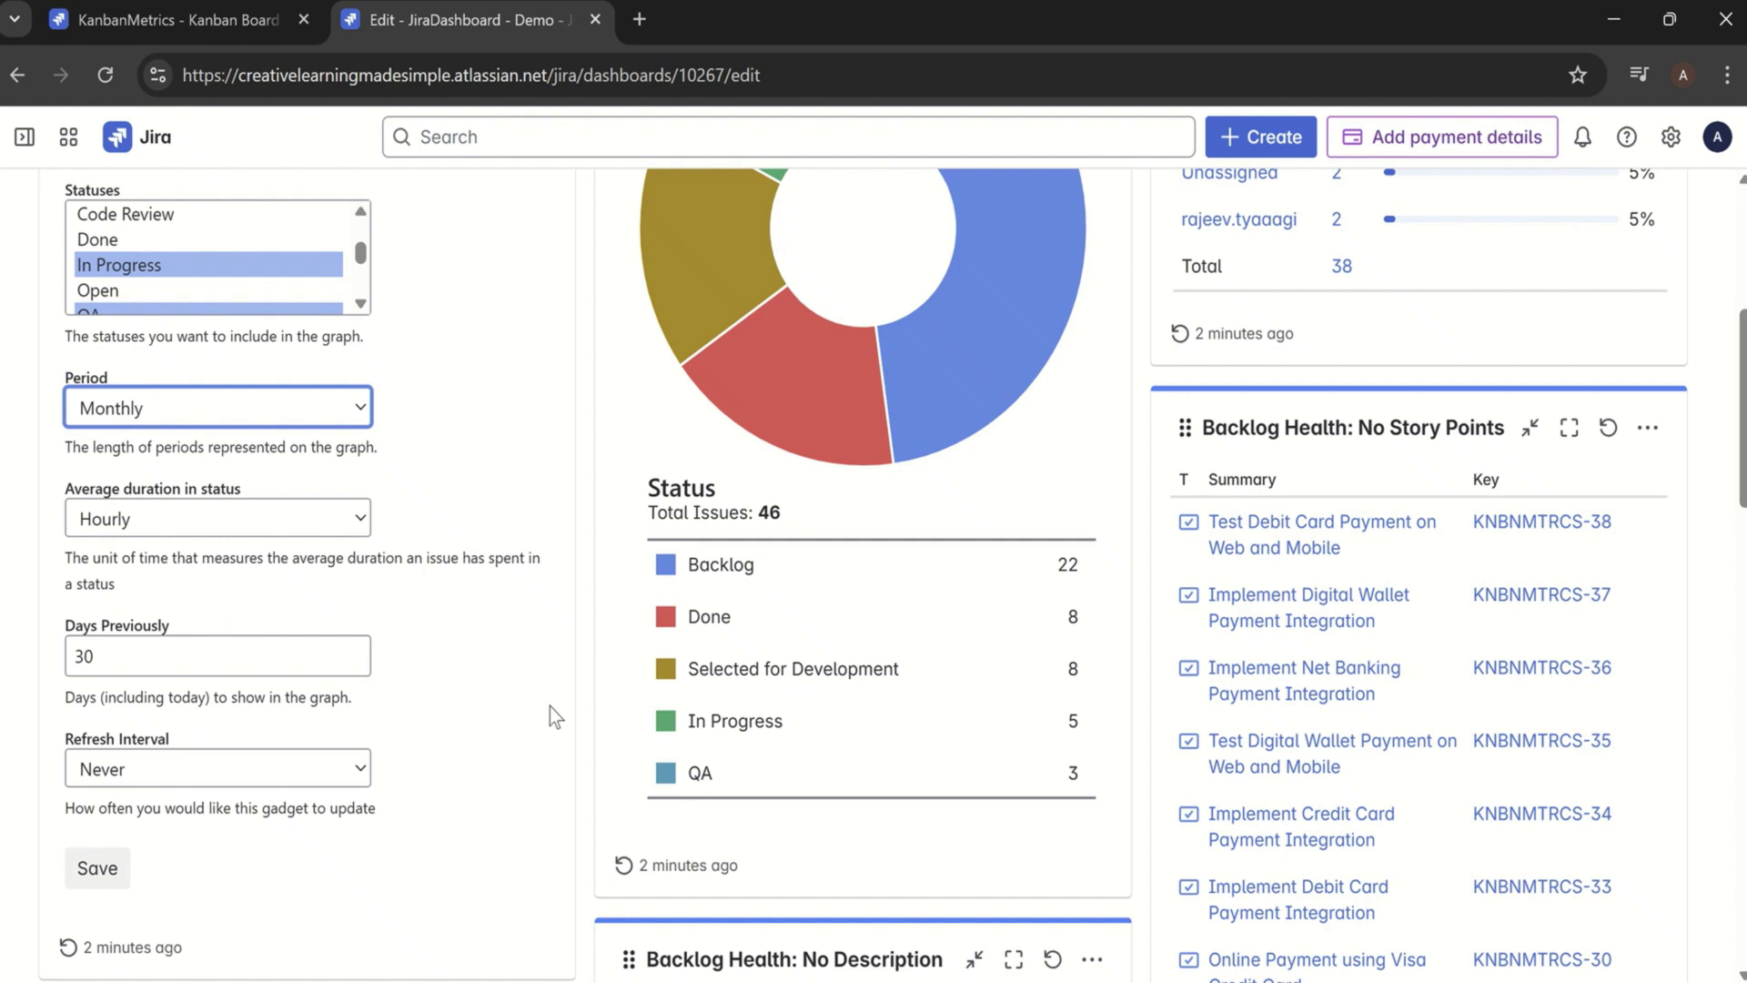
left_click(222, 521)
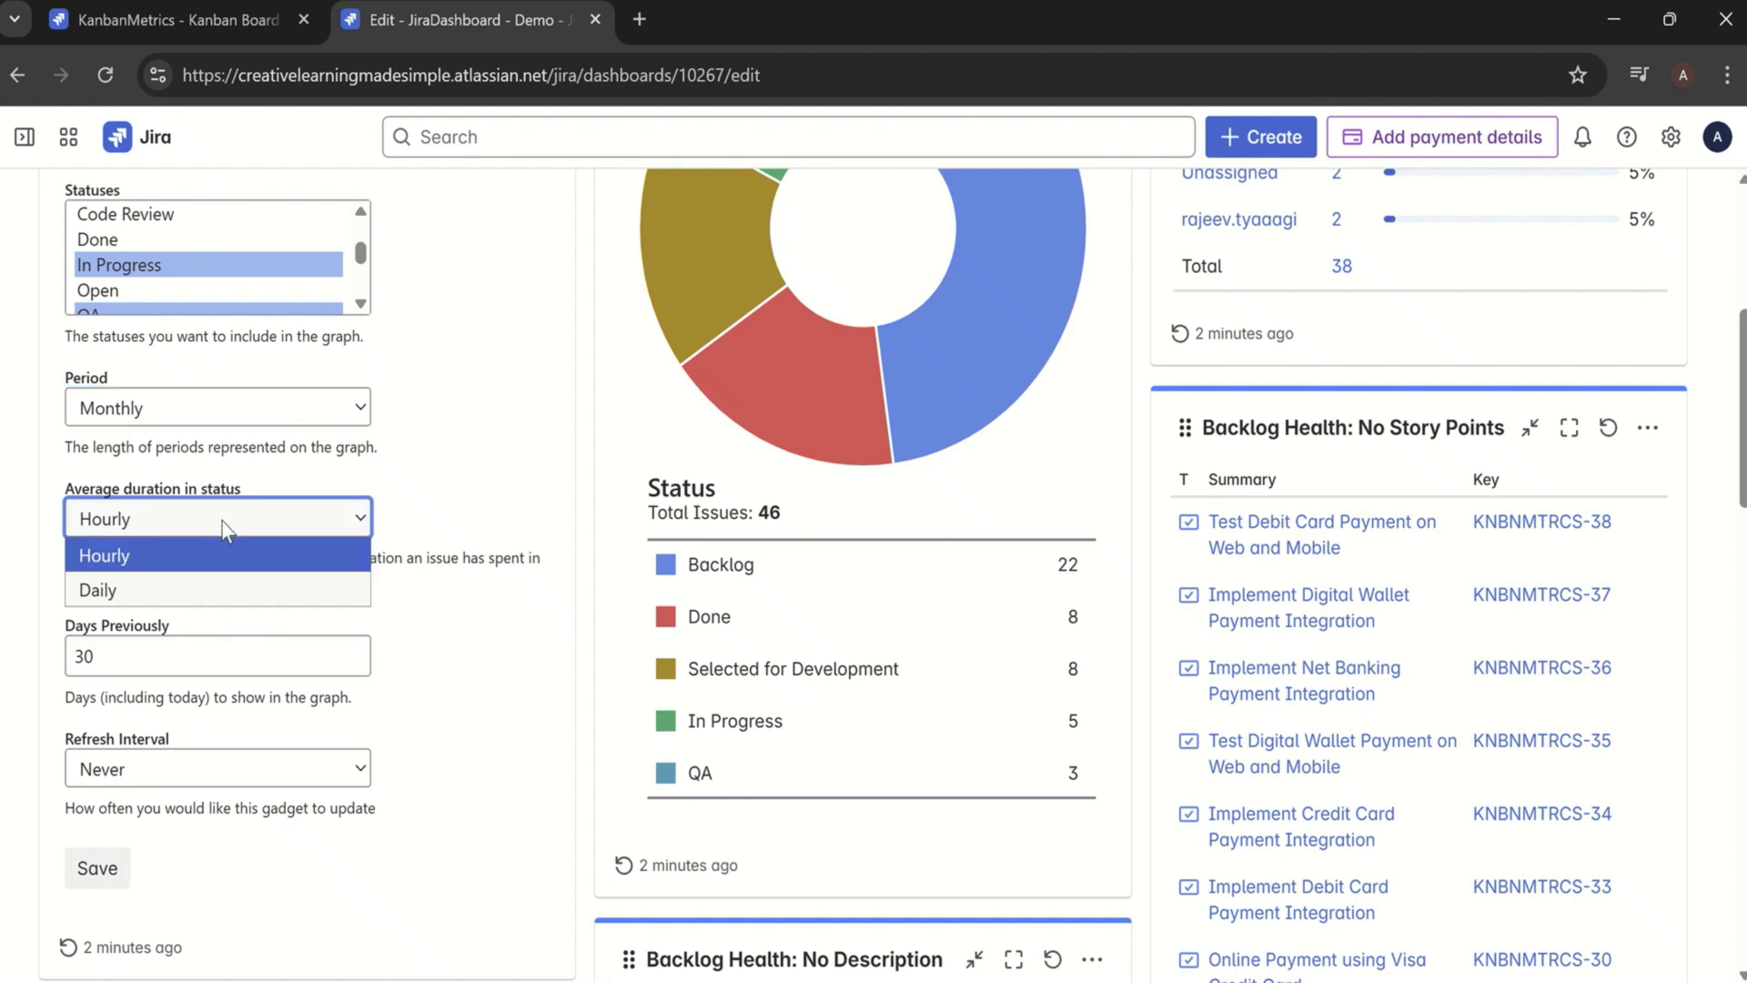
left_click(136, 590)
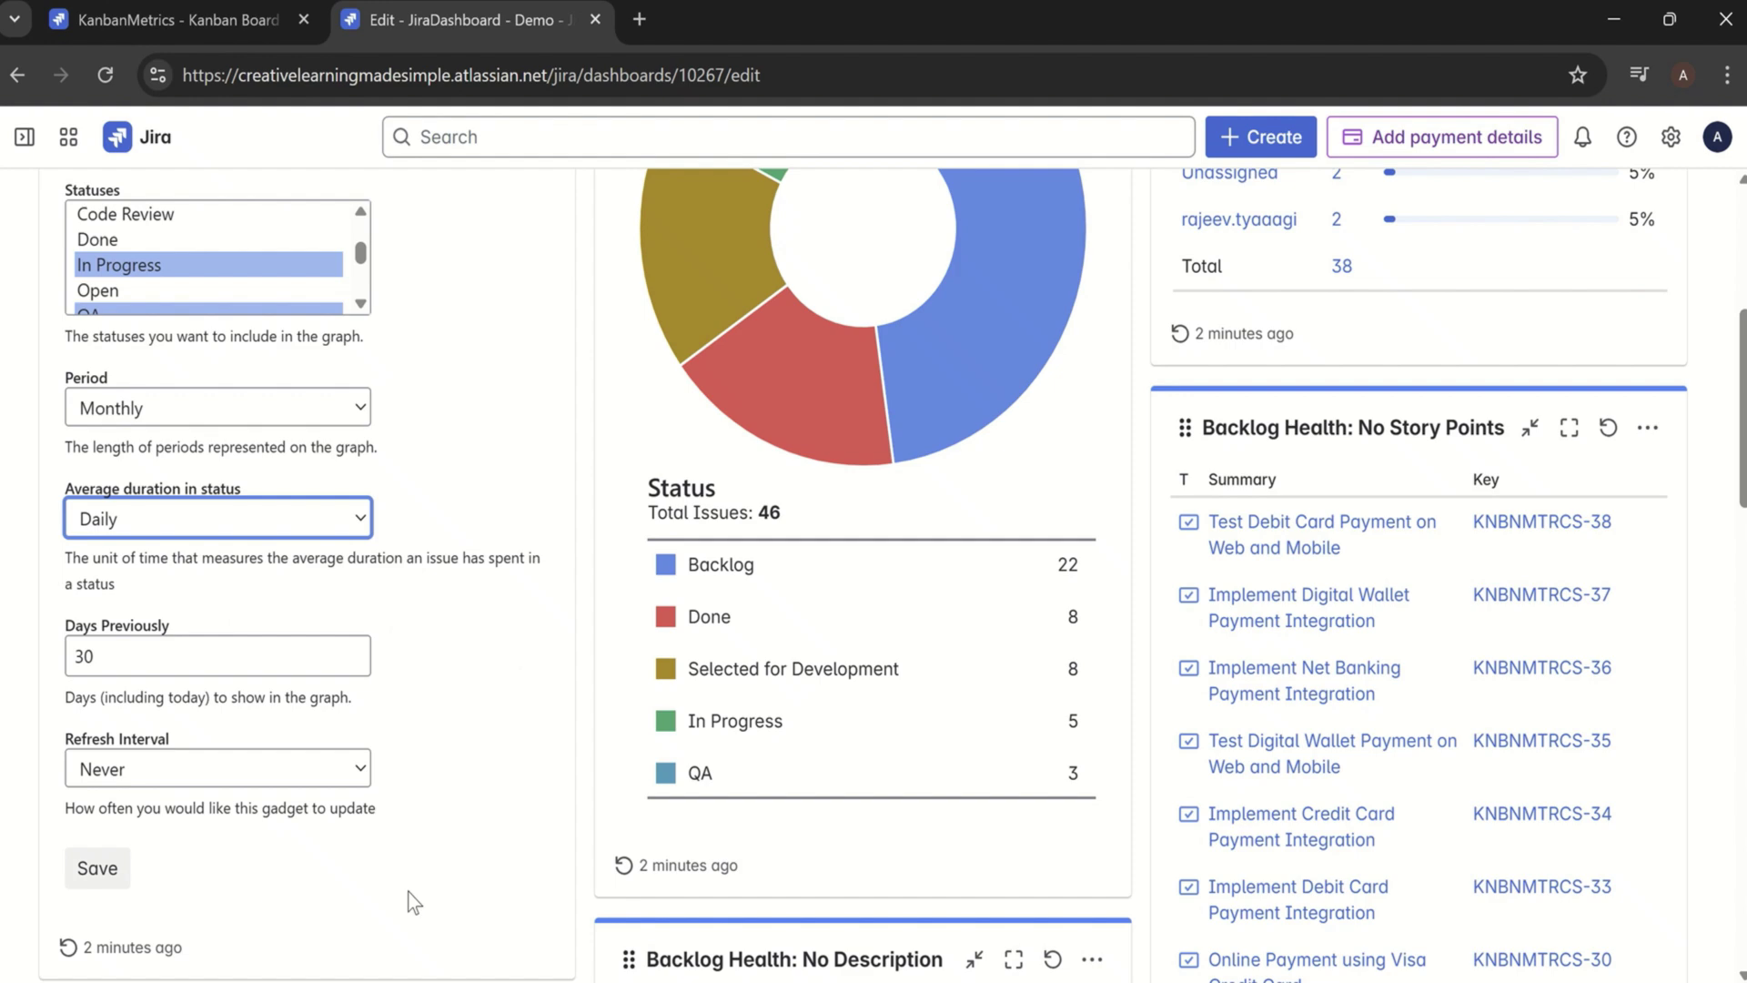
left_click(100, 875)
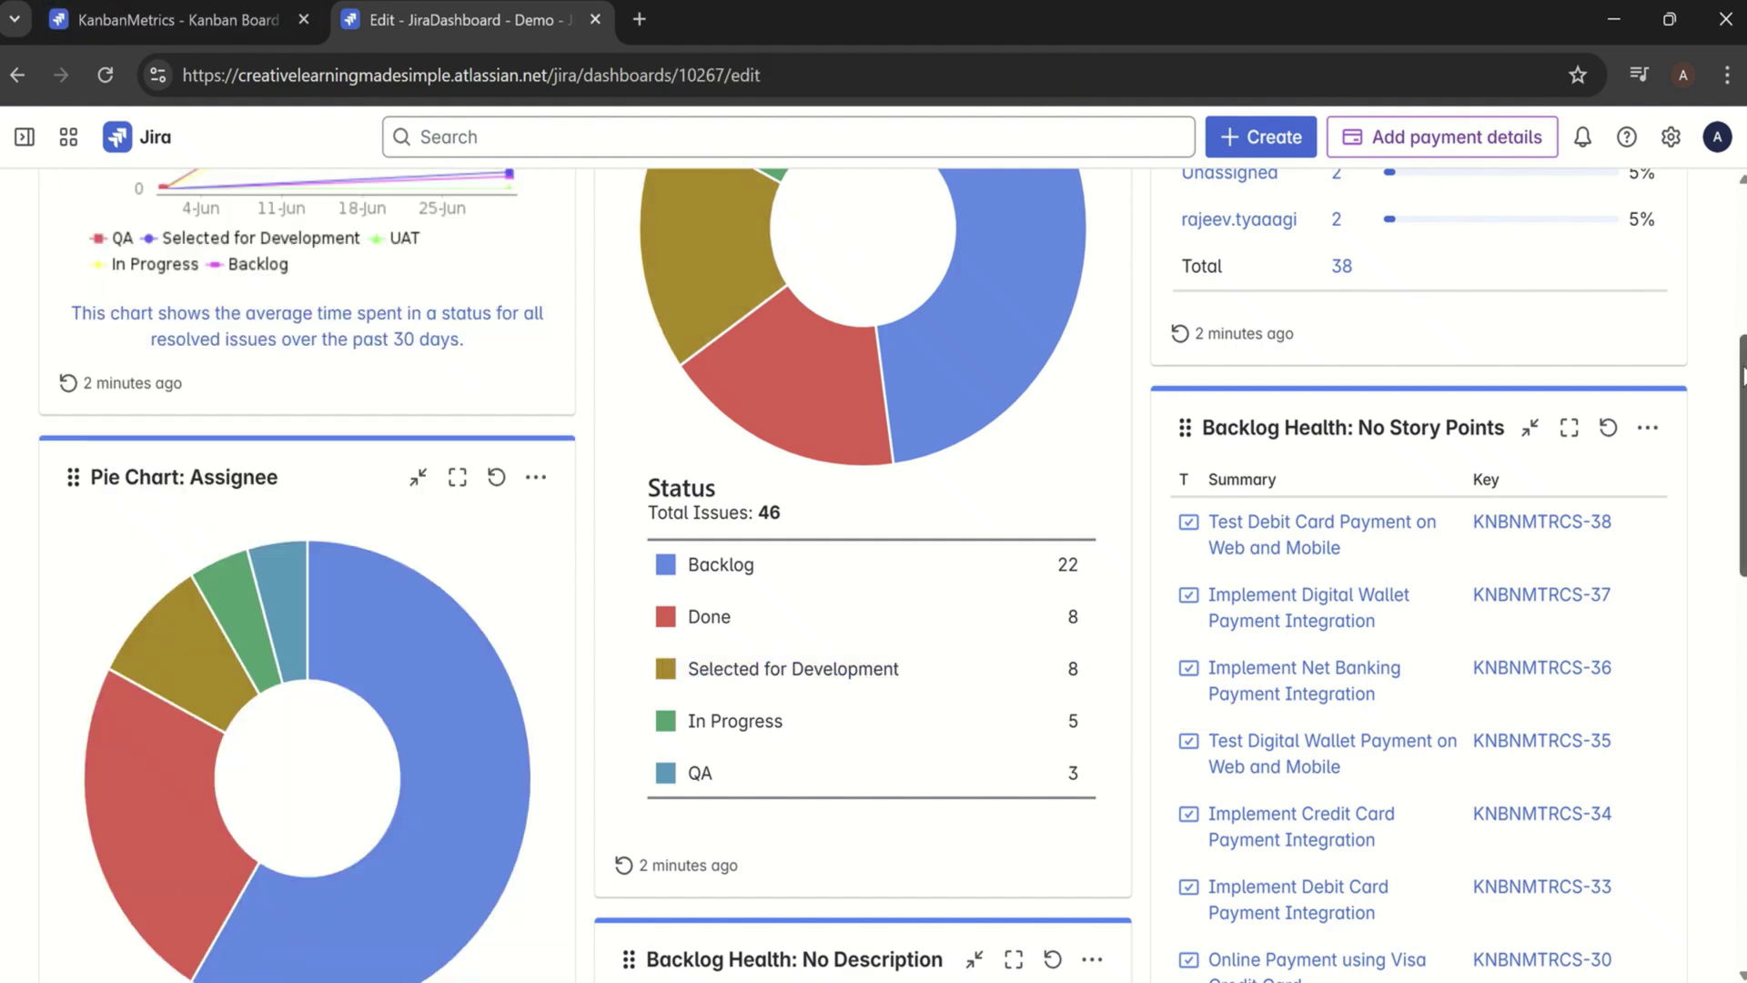
Step: Maximize the Average Time in Status gadget and examine its chart and the table of average days per status
scroll(474, 662, "up", 5)
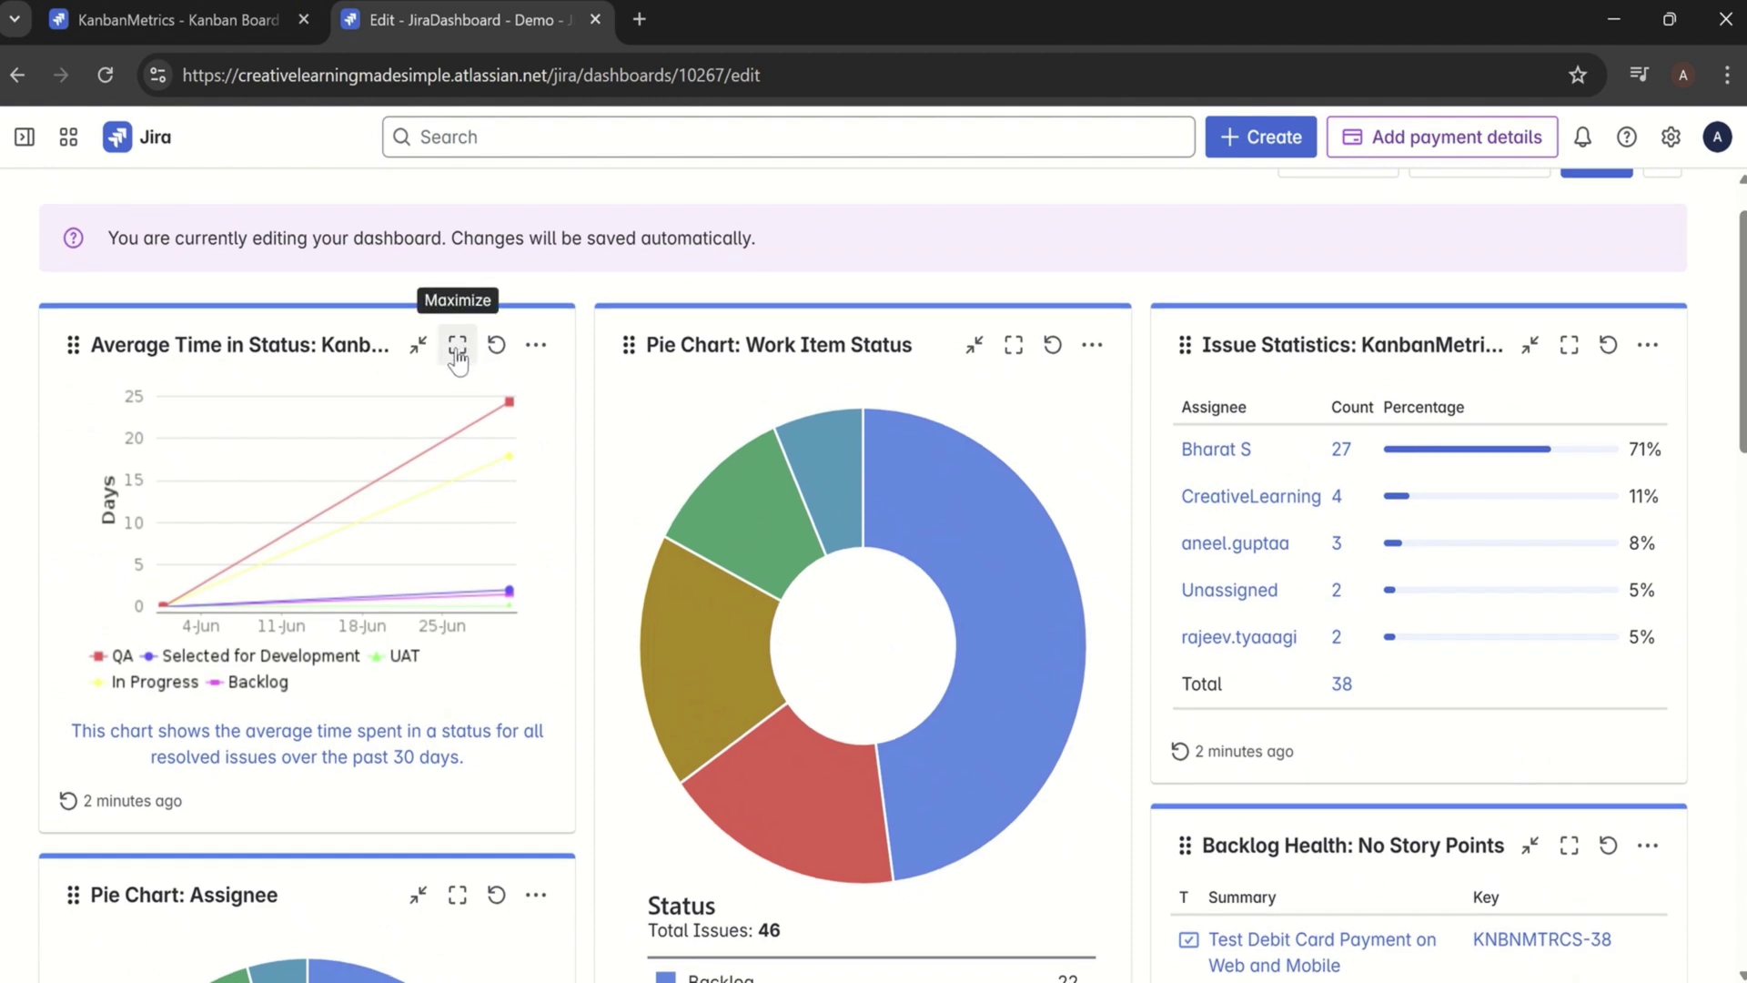
left_click(460, 353)
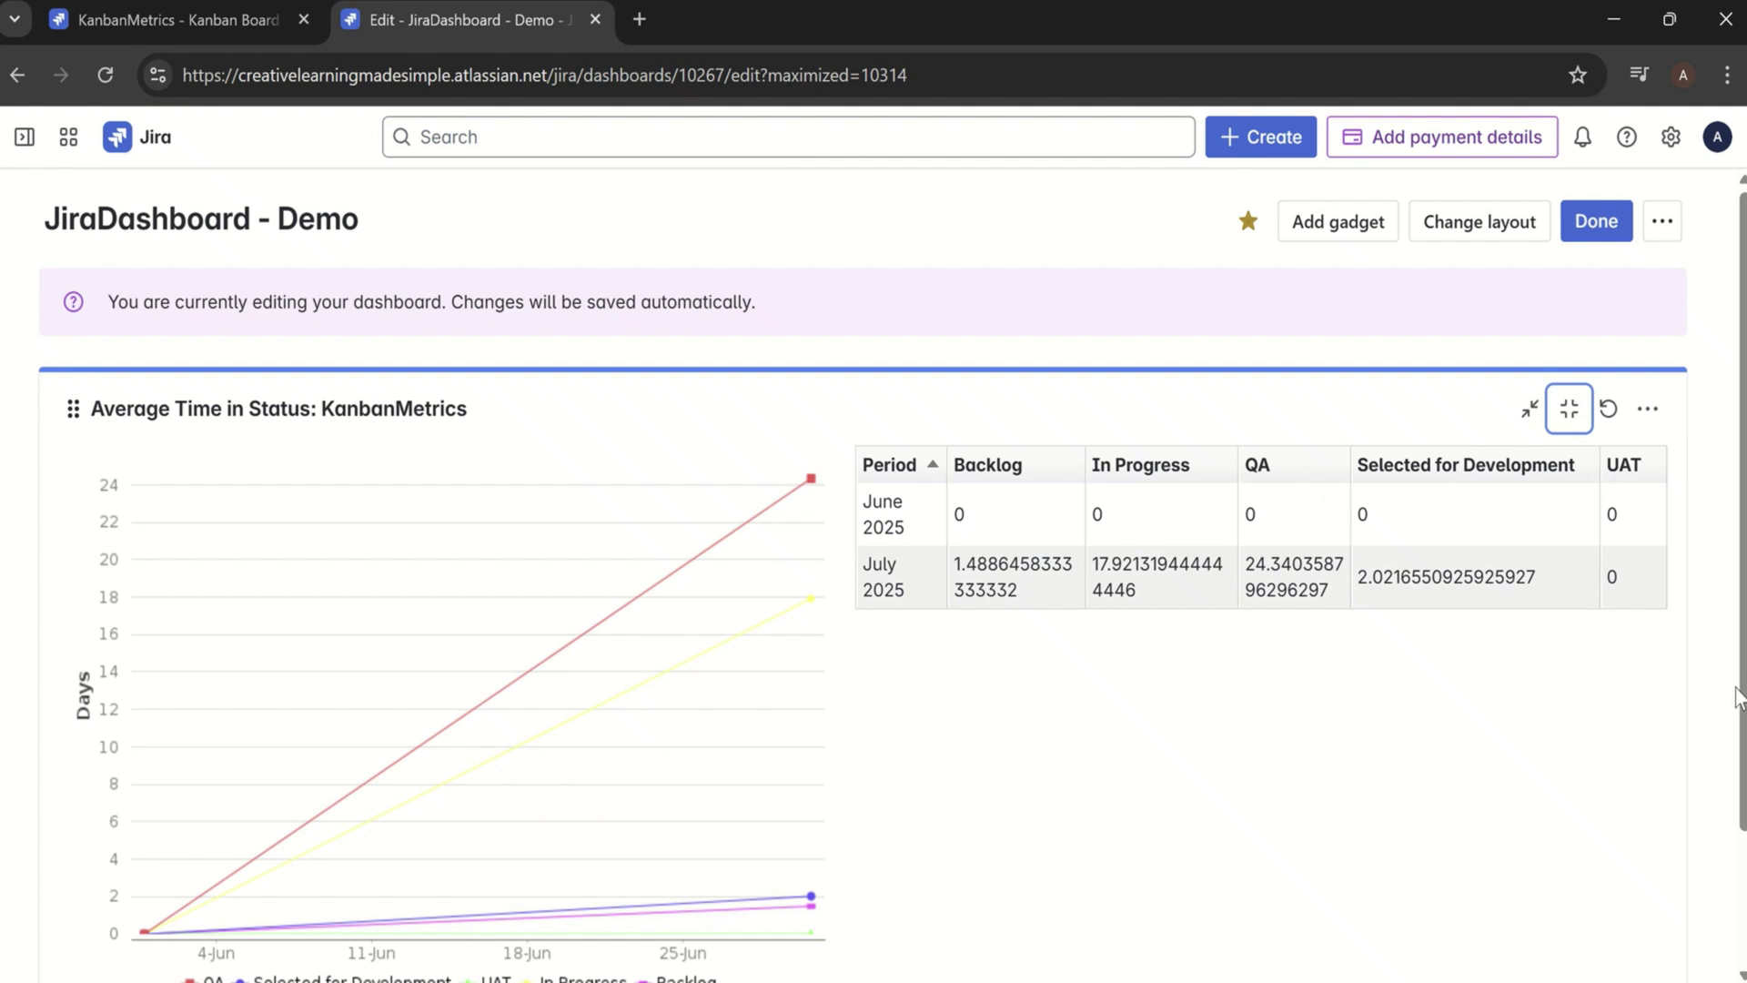
left_click(1688, 699)
Step: Open the work items behind the July 2025 In Progress average in a new tab and review their details through the due date
right_click(1145, 564)
left_click(1200, 599)
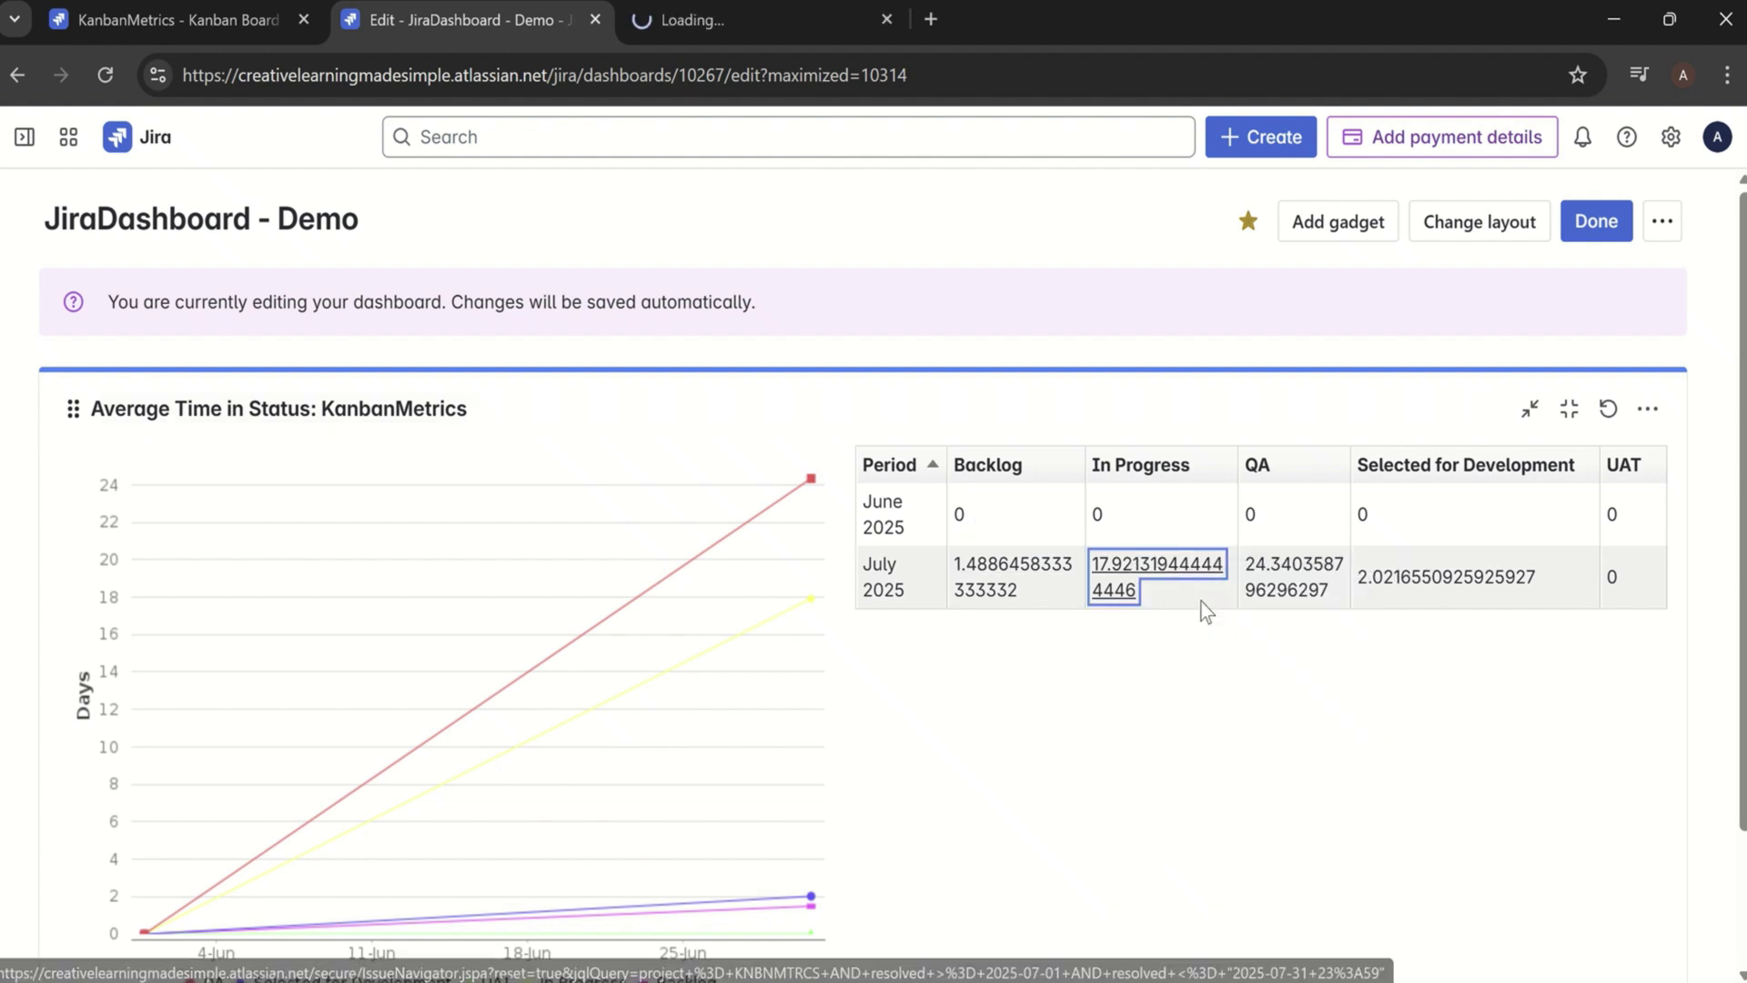
left_click(735, 21)
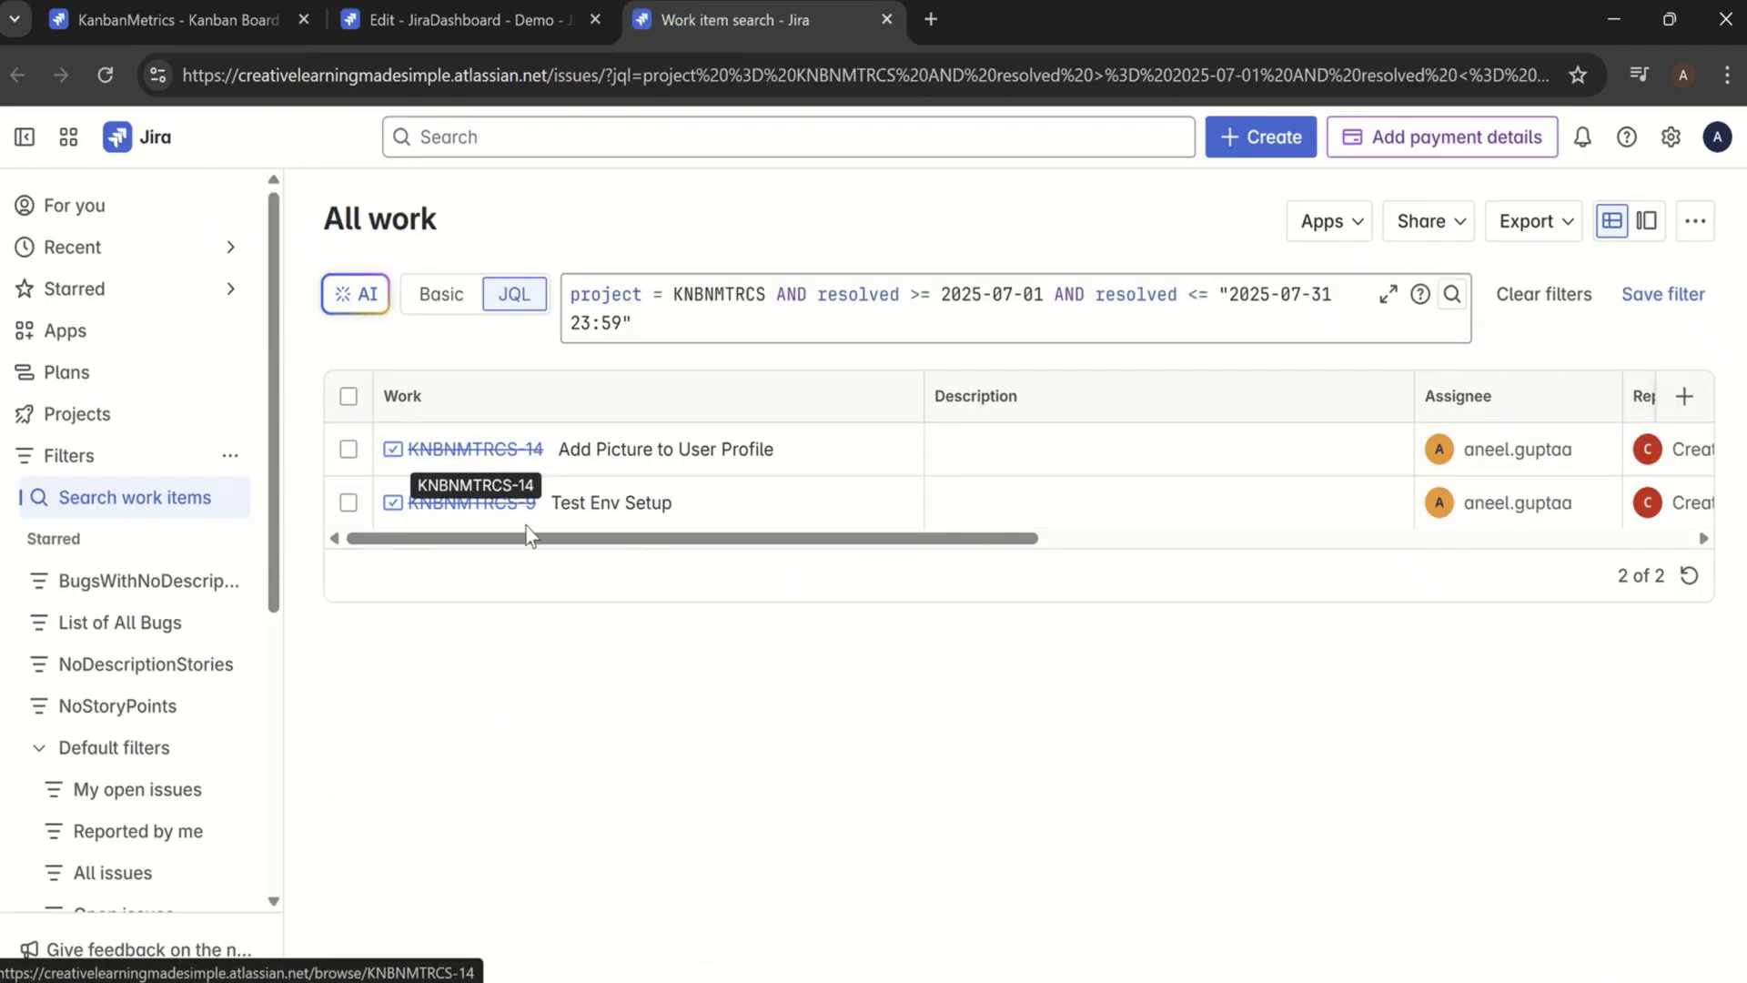
left_click_drag(1026, 541, 1670, 580)
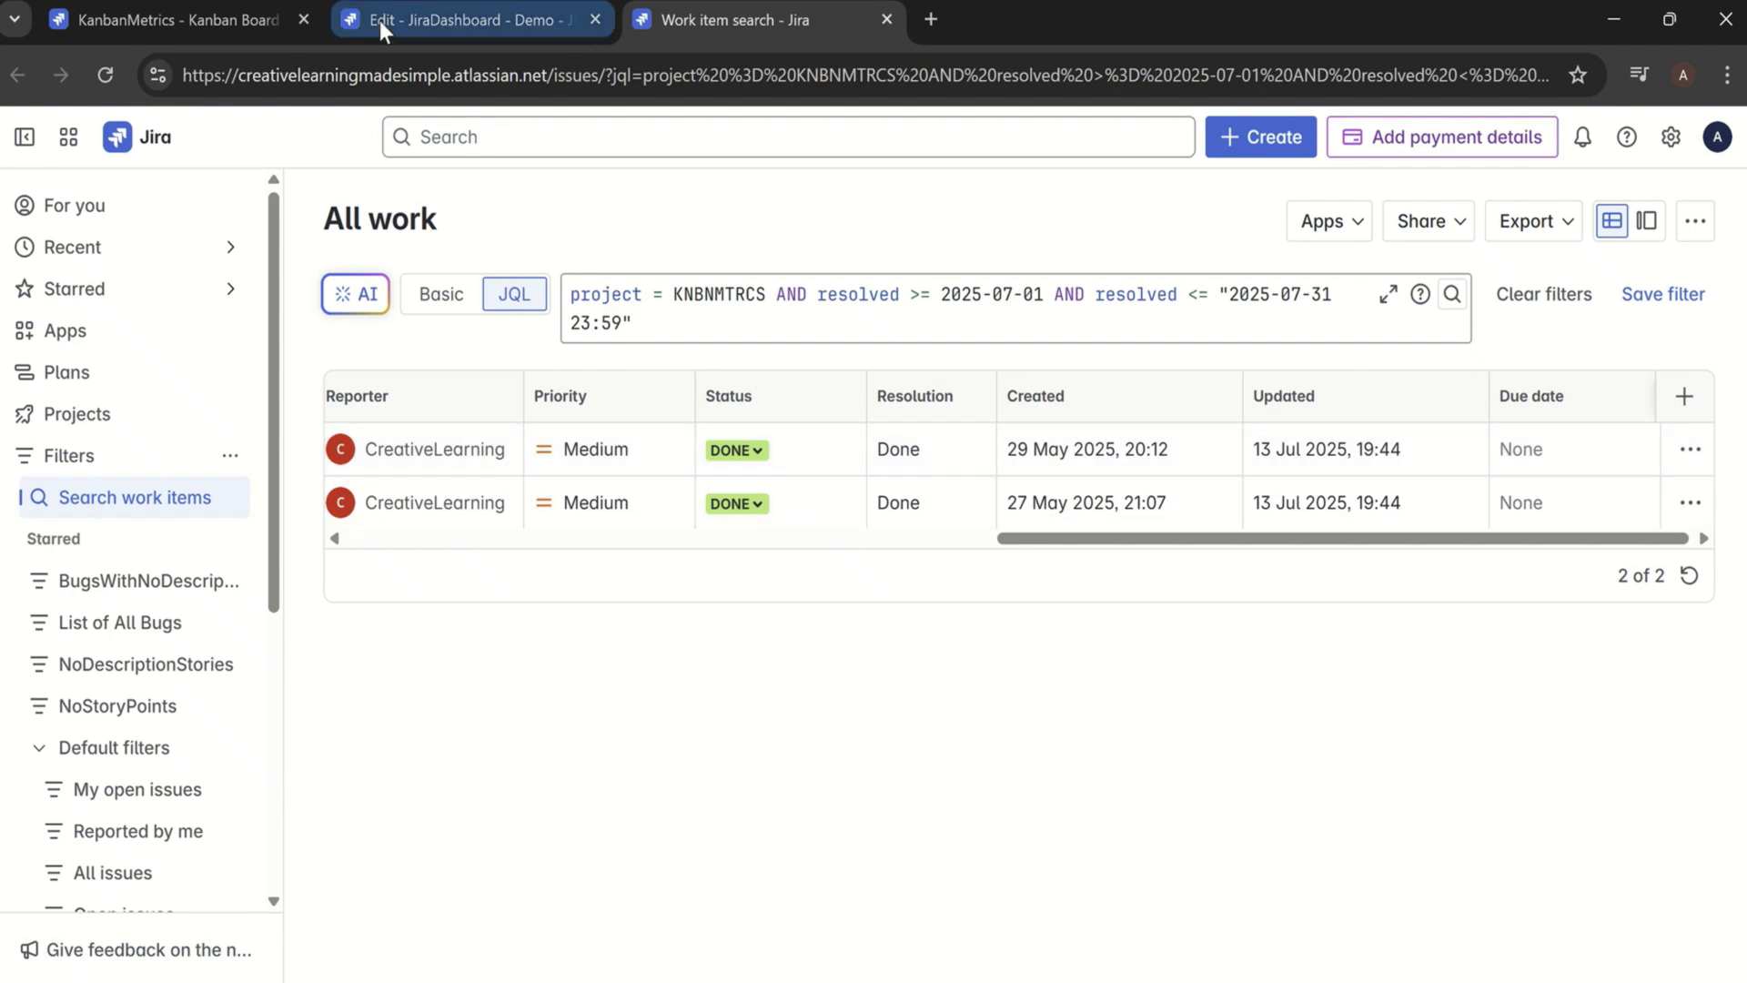
Step: Set the Average Time in Status gadget's days previously to 60, save the configuration, and restore the gadget to its normal size
left_click(506, 21)
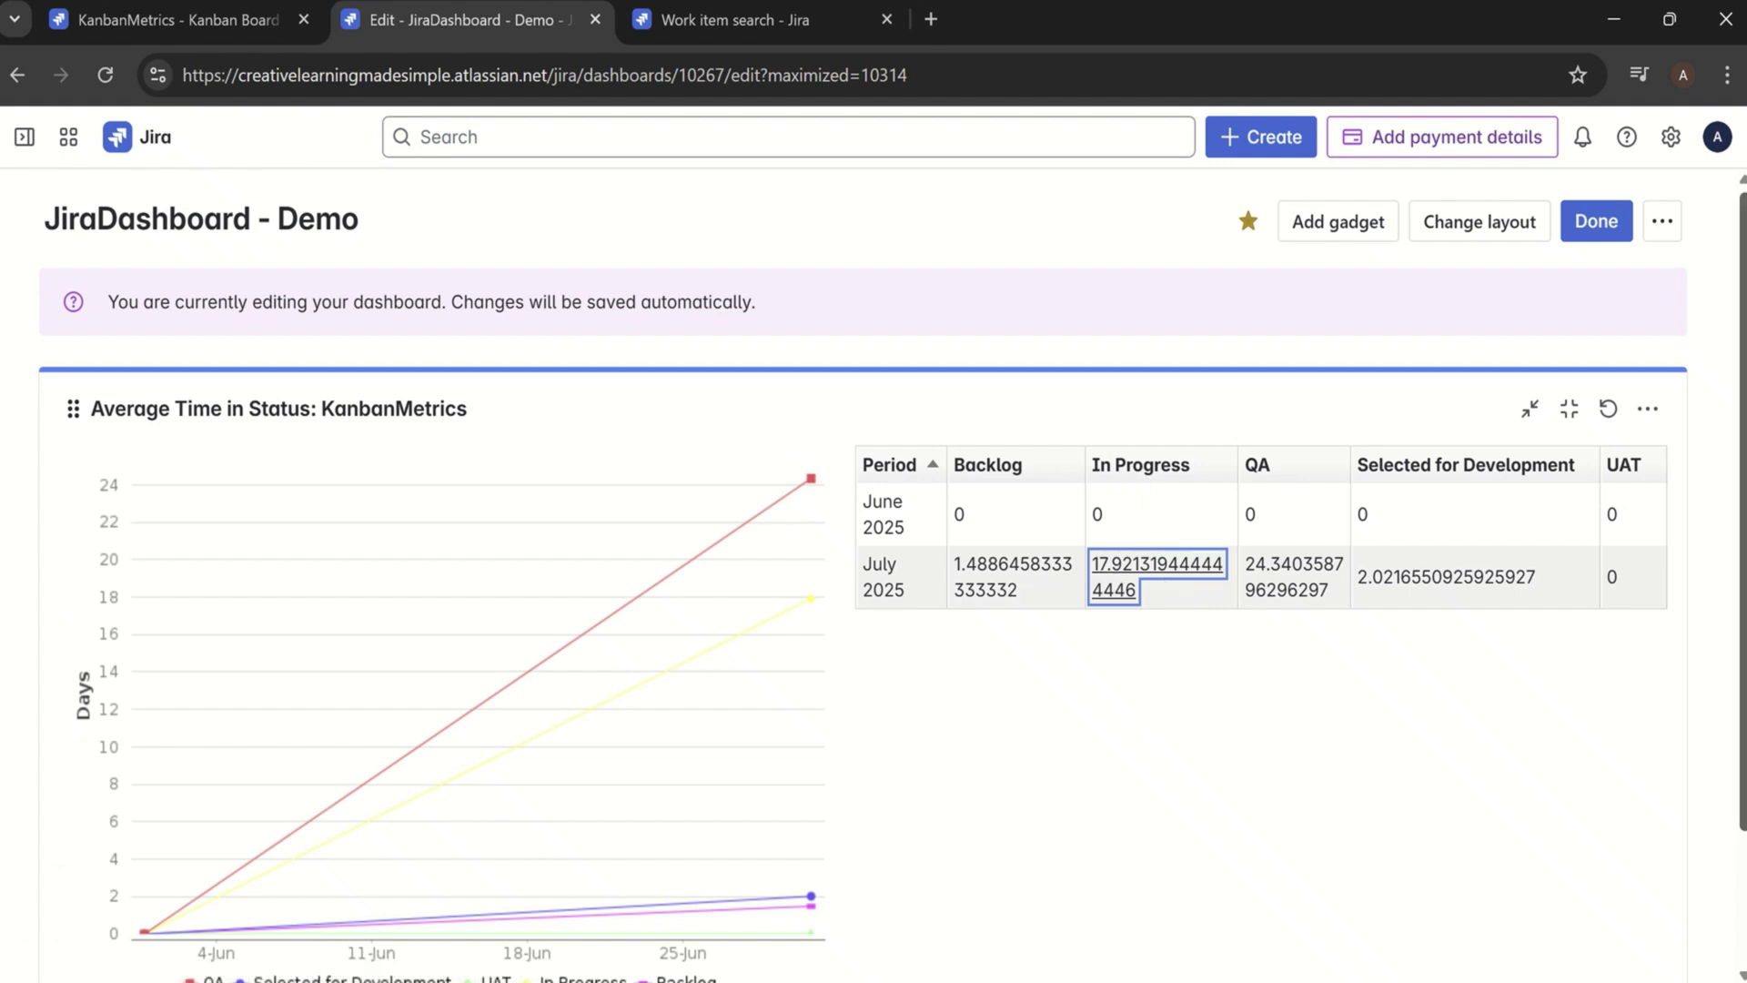
left_click(1649, 408)
left_click(1315, 582)
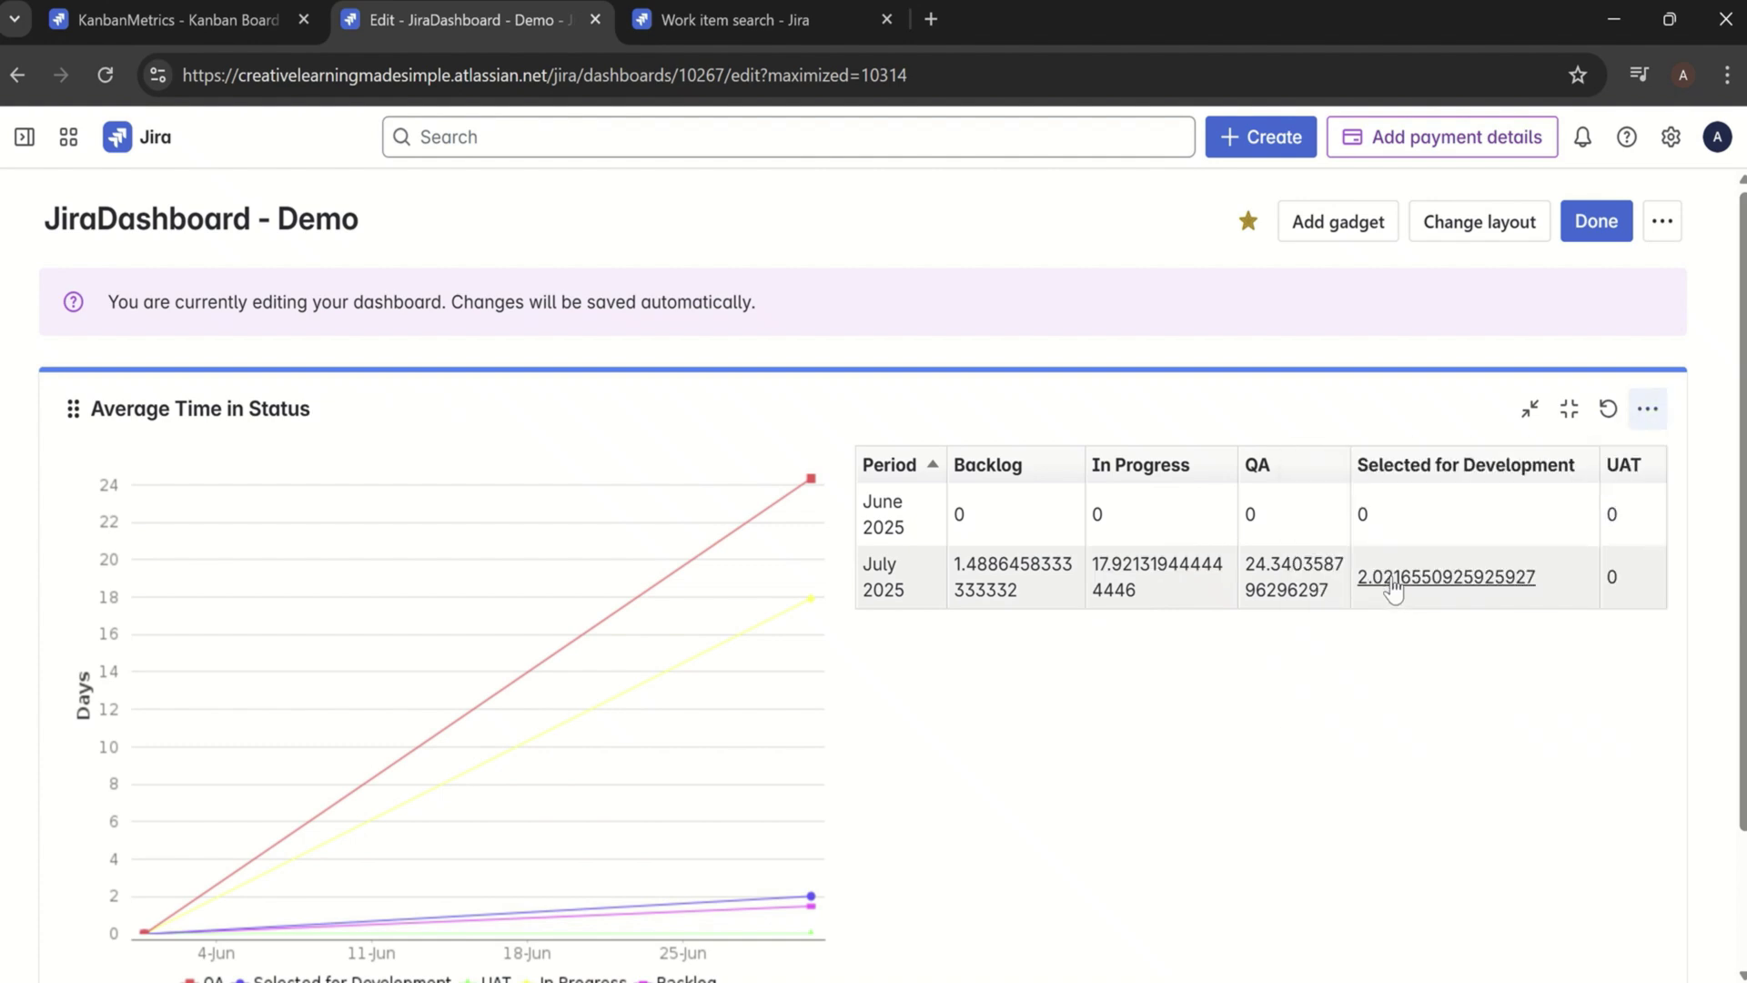
scroll(874, 574, "down", 3)
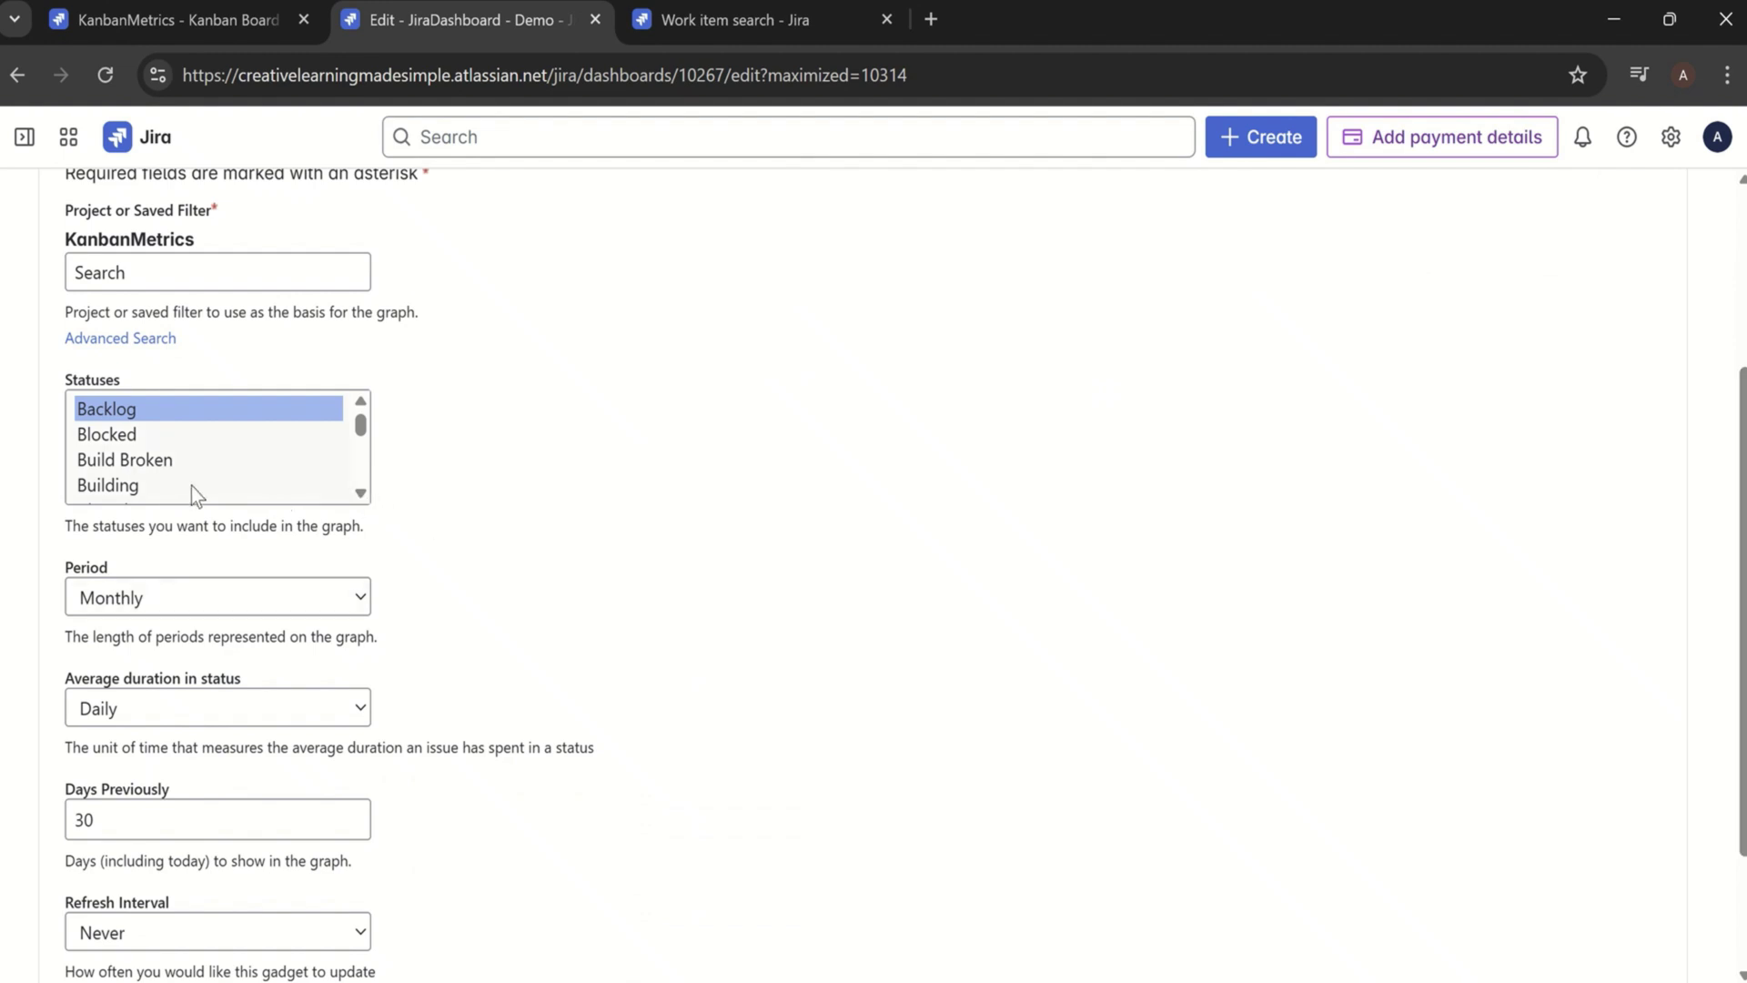
left_click_drag(108, 828, 40, 824)
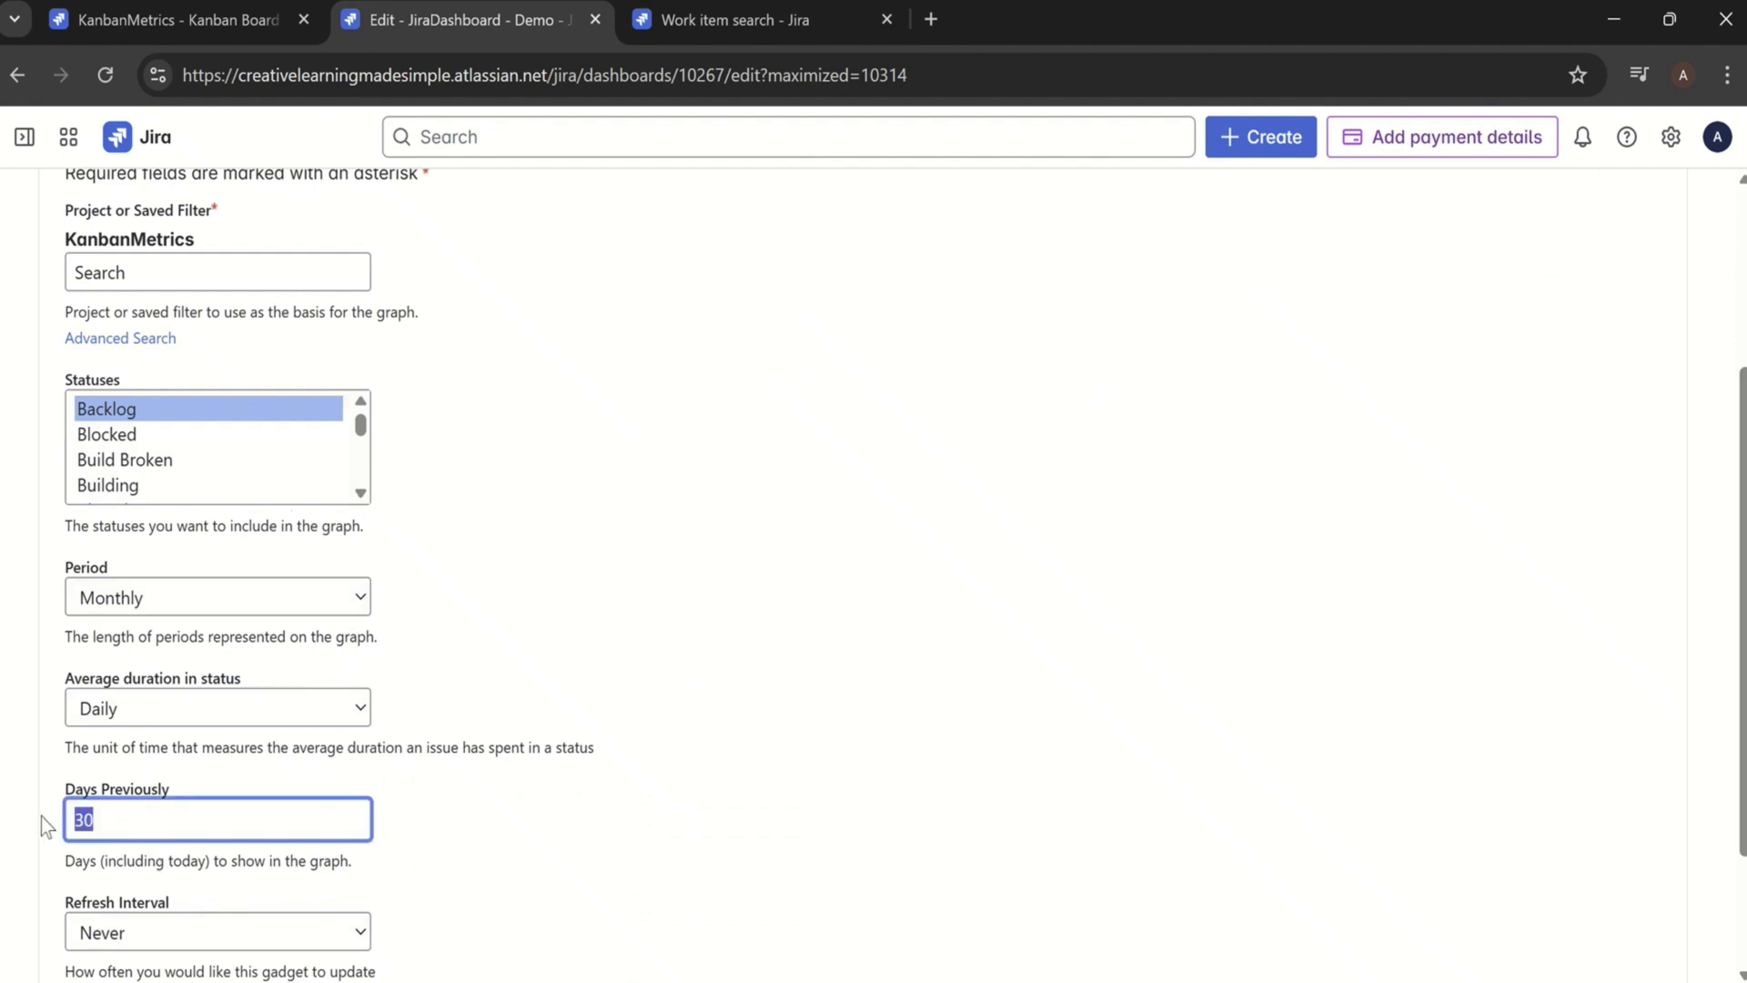
type("60")
scroll(1741, 569, "down", 2)
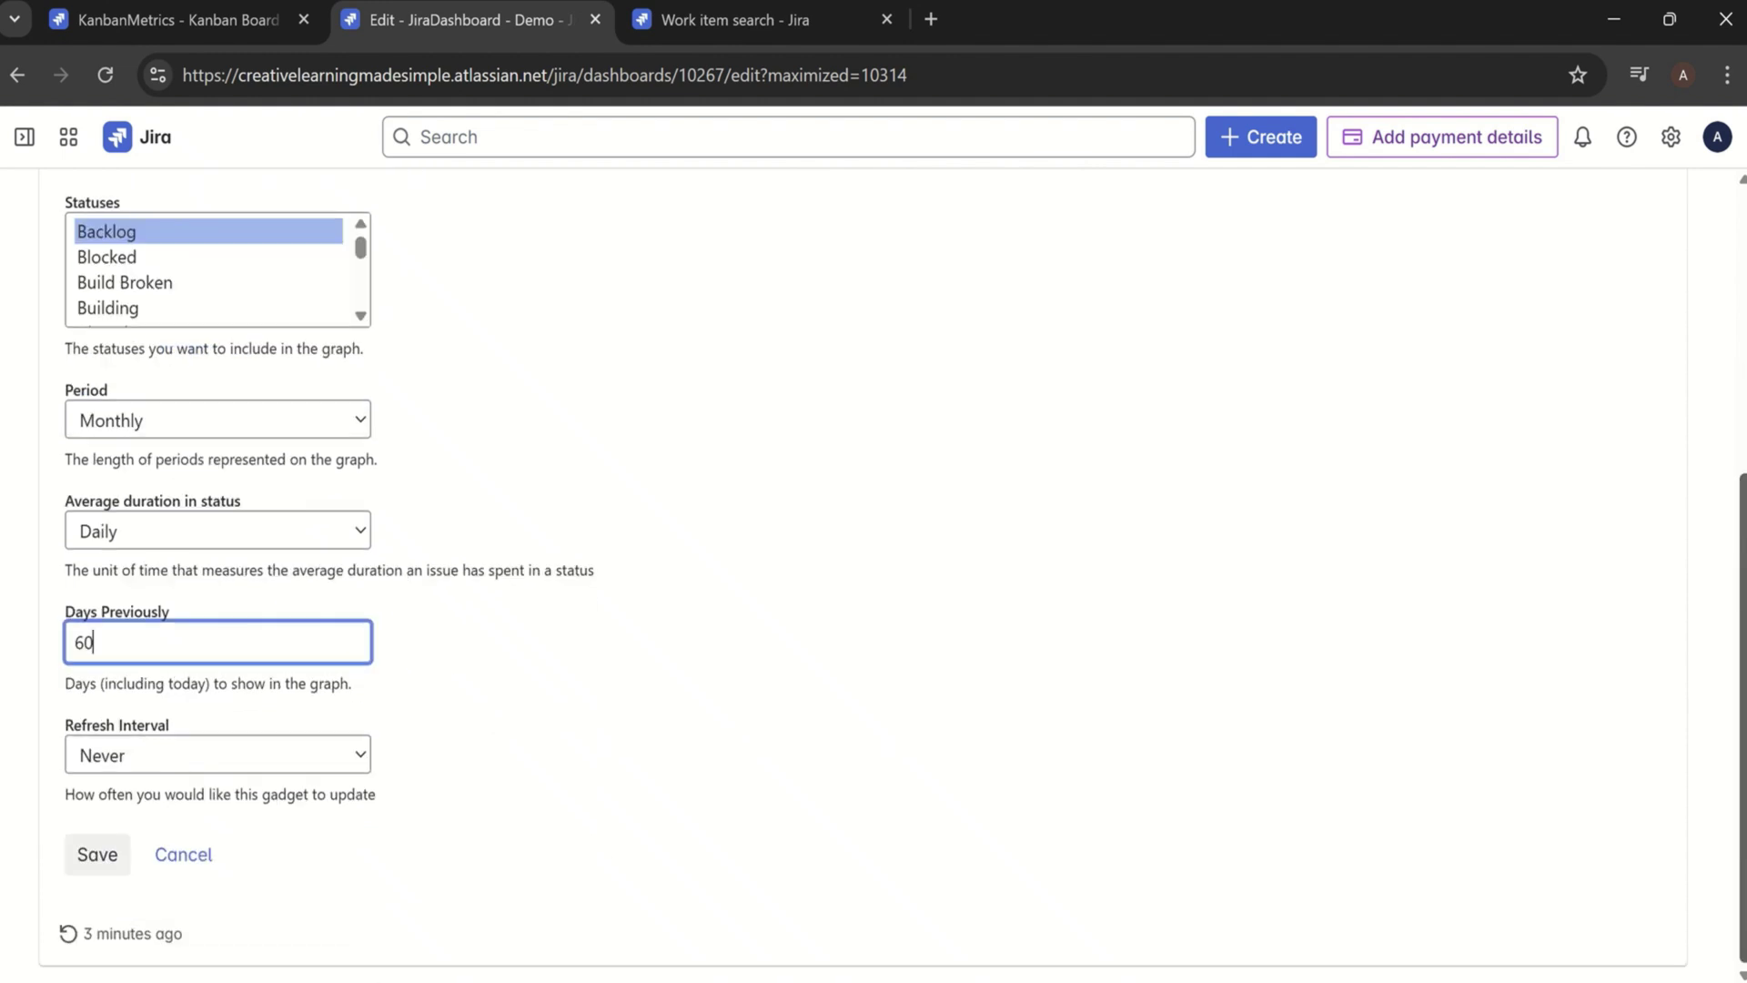
left_click(99, 856)
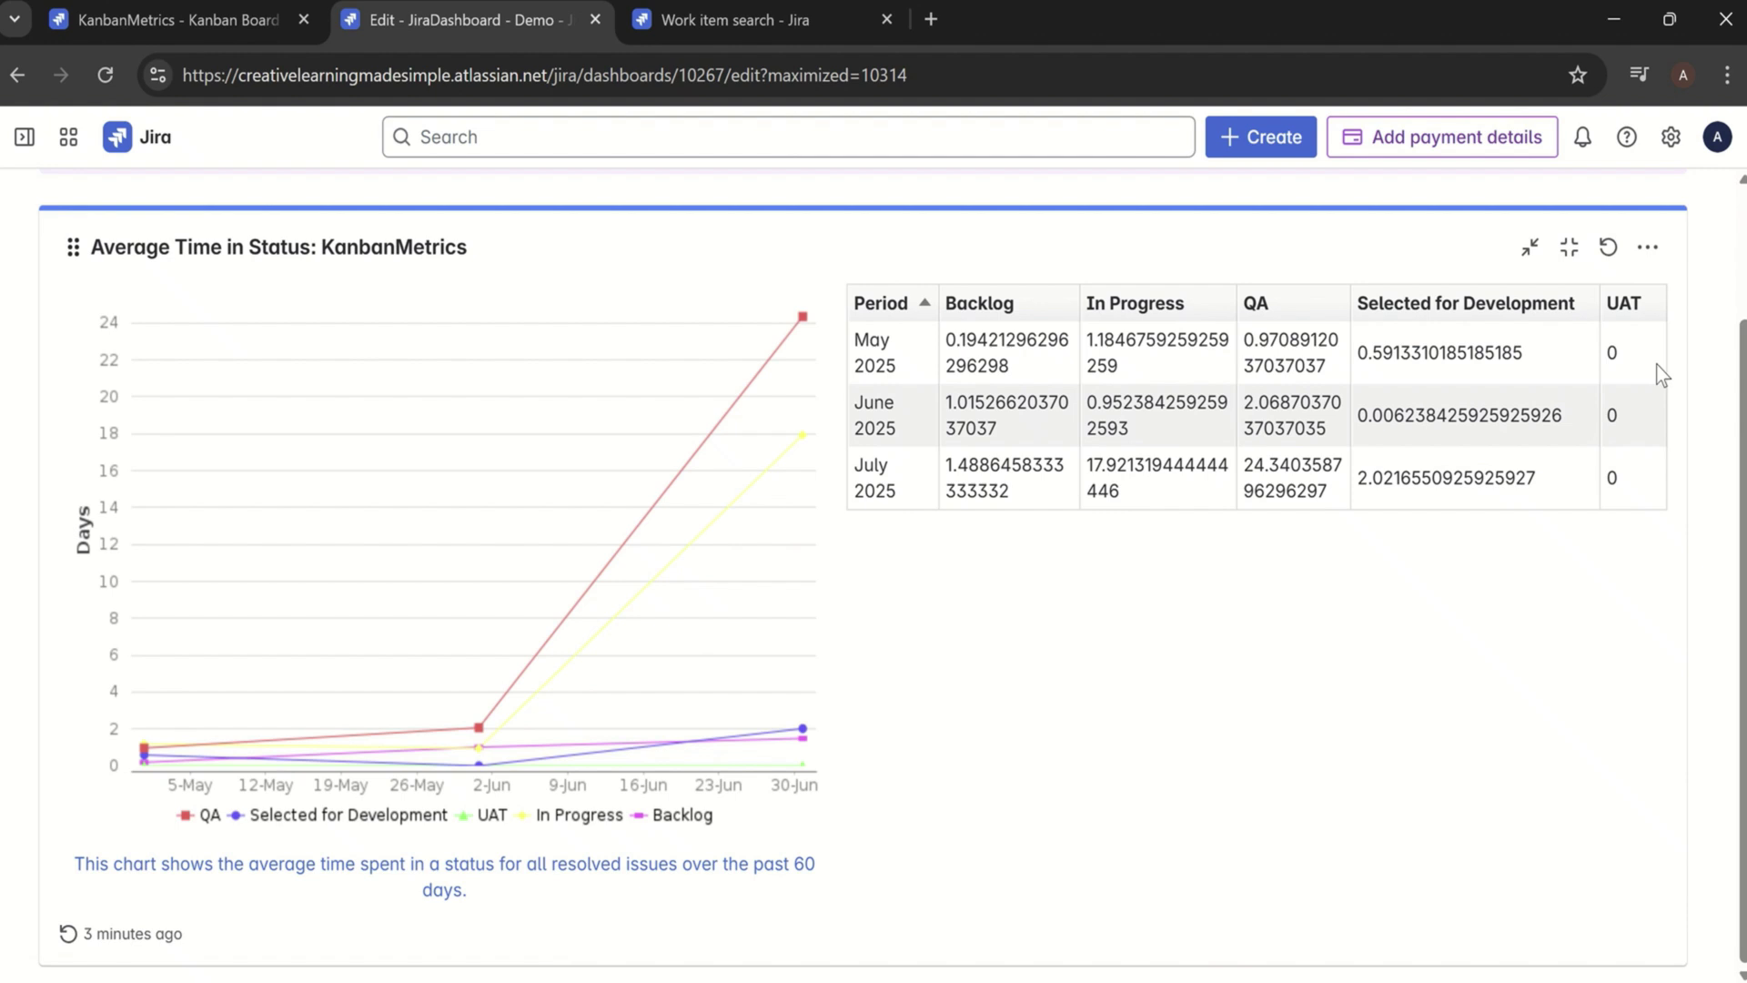
left_click(1571, 253)
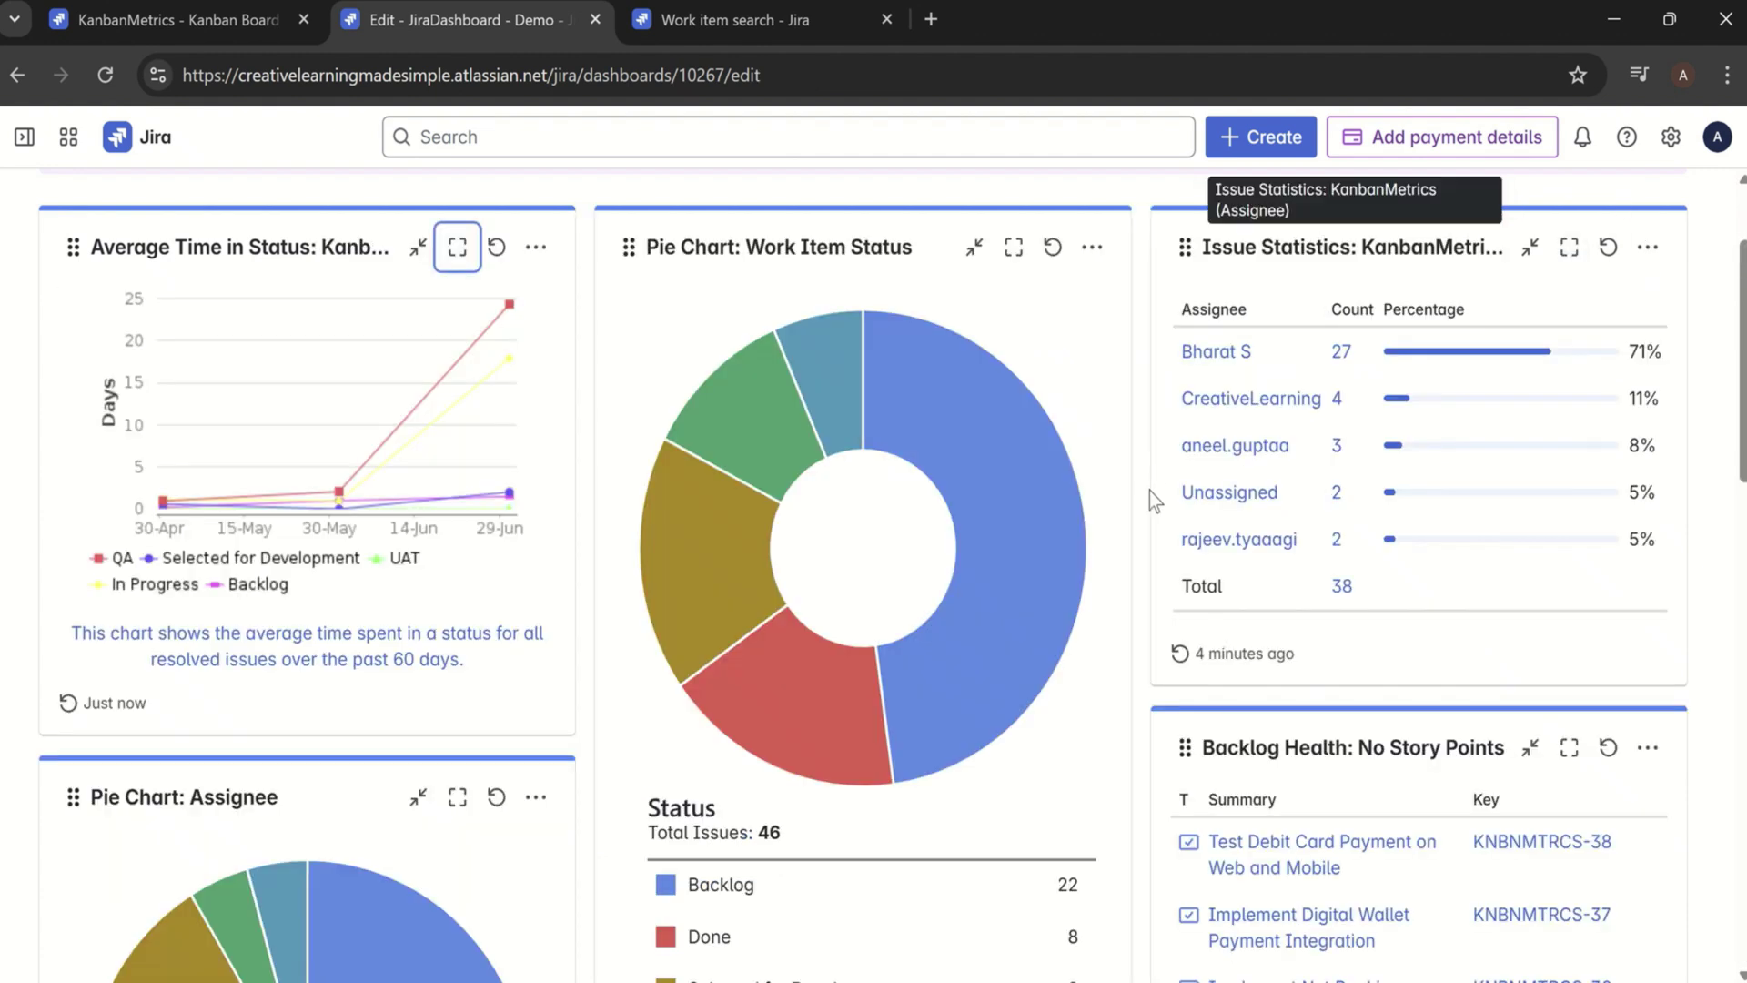
Step: Add a Created vs Resolved Chart gadget to the dashboard and move it to the top of the middle column
scroll(1740, 500, "up", 2)
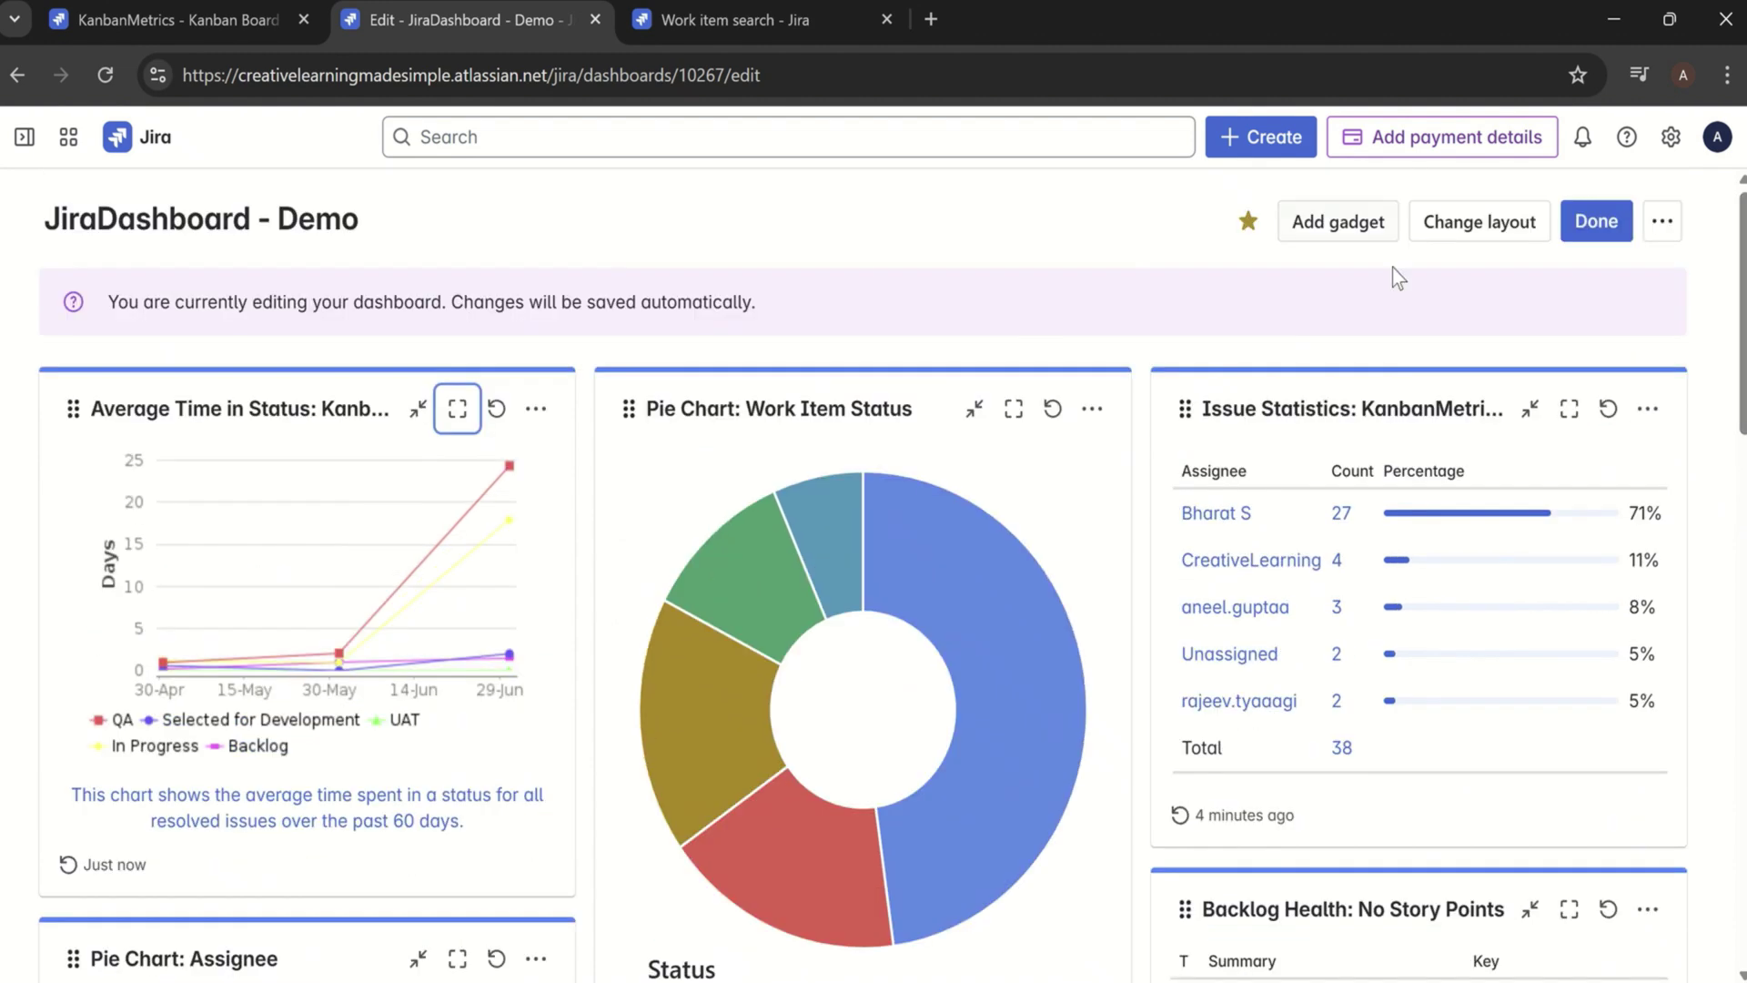
left_click(1345, 232)
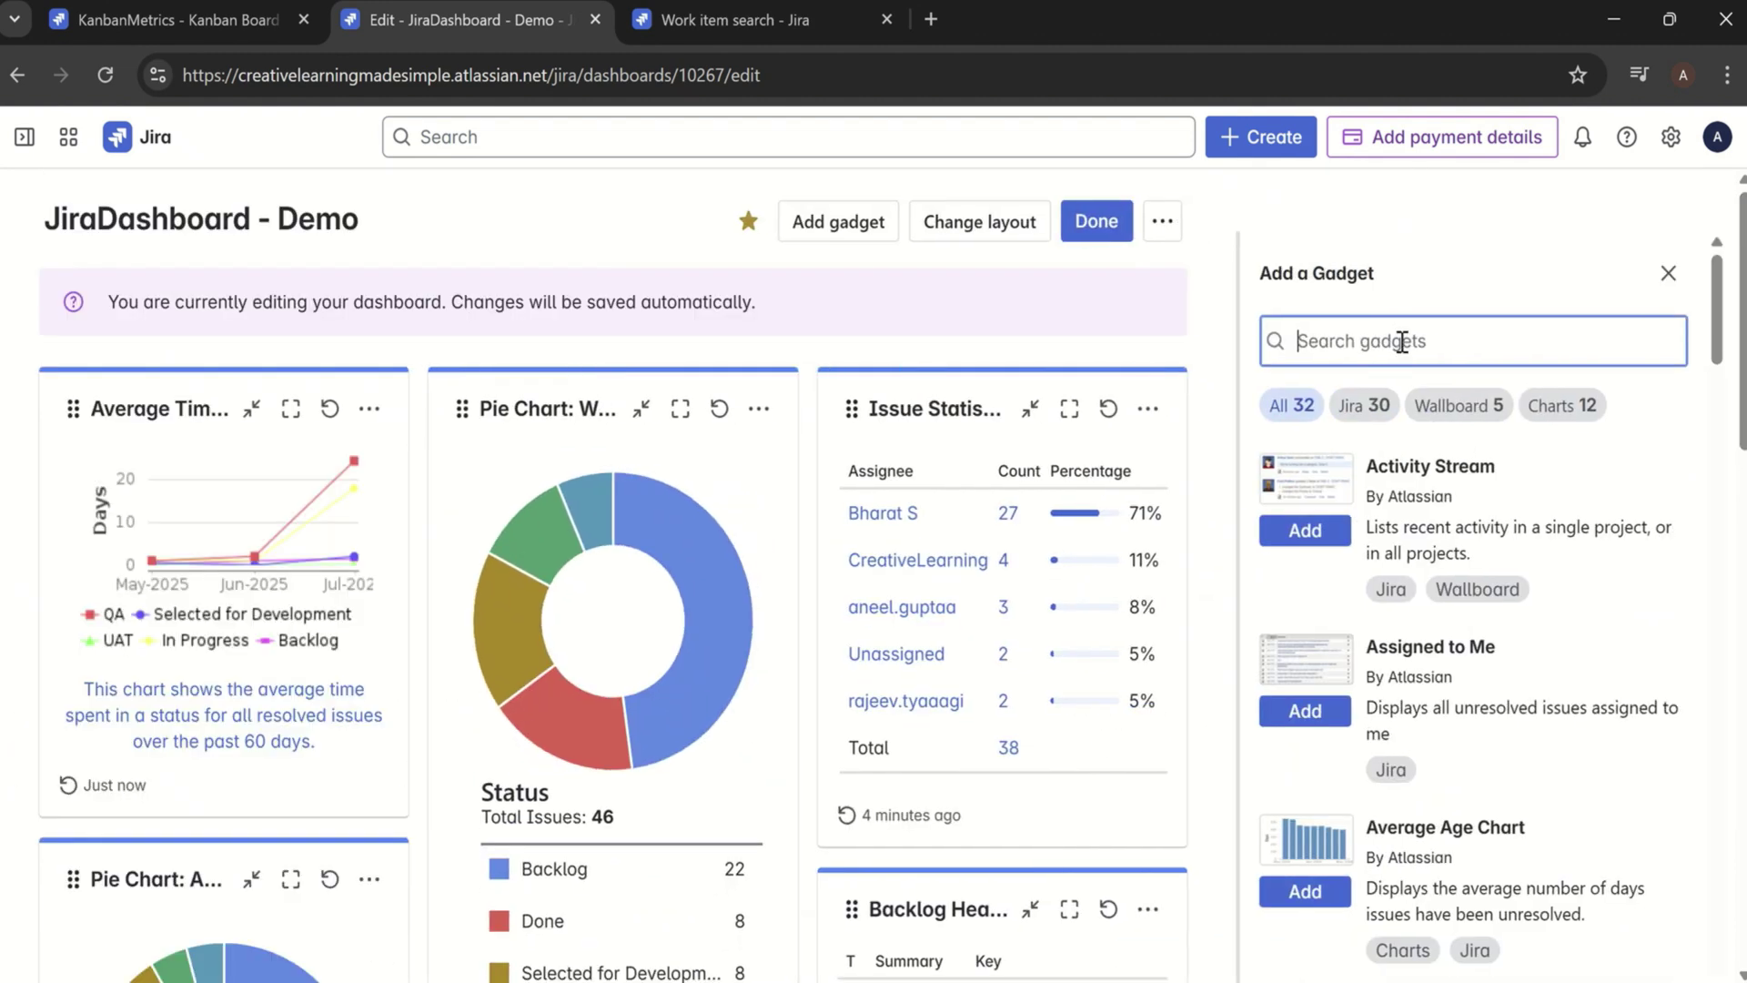
left_click(1401, 341)
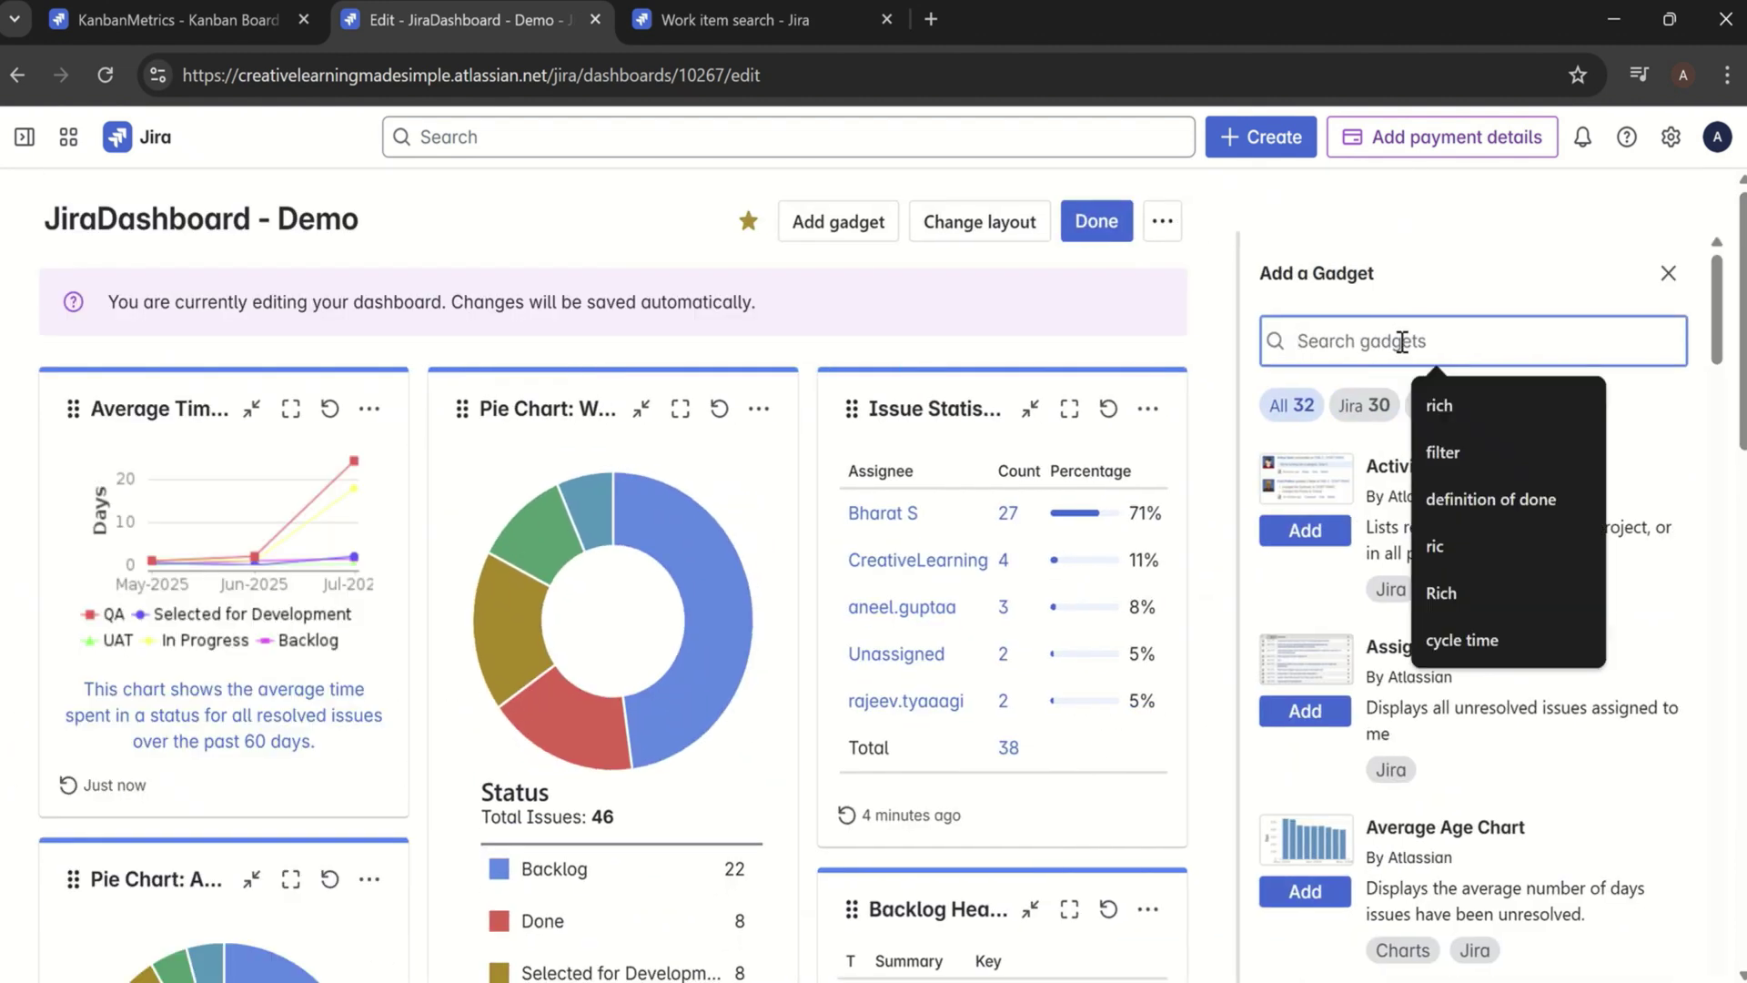
type("created")
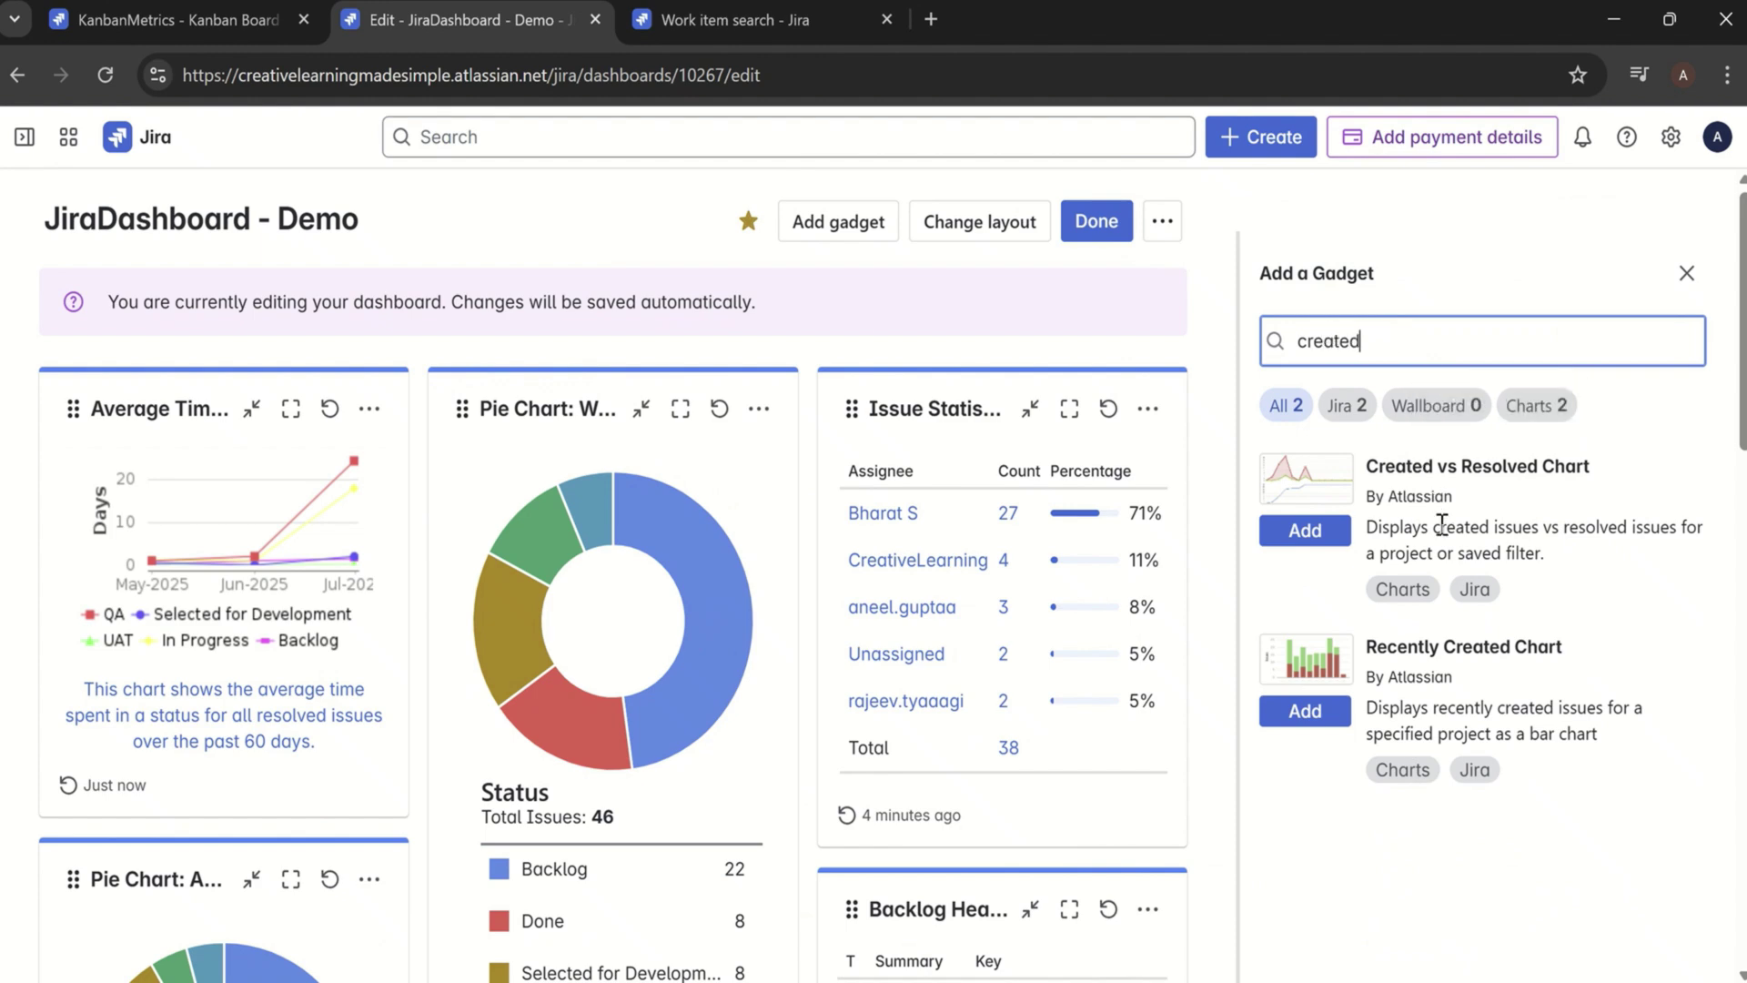
left_click(1311, 537)
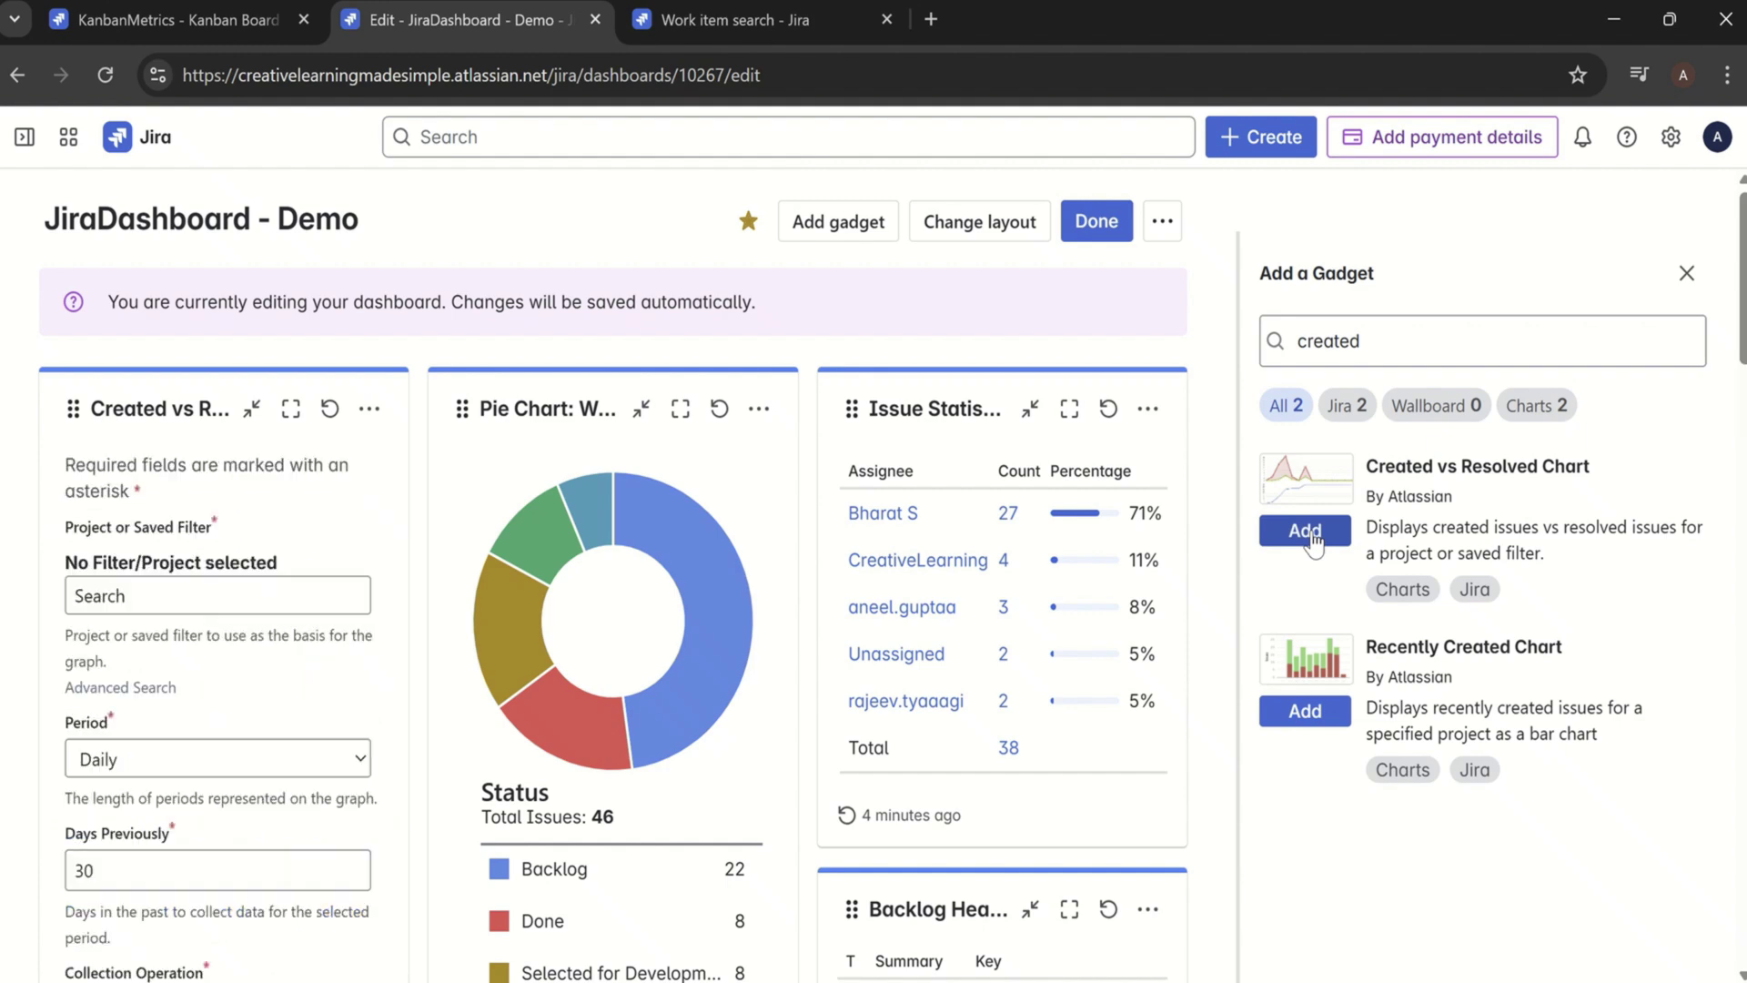
left_click(1686, 273)
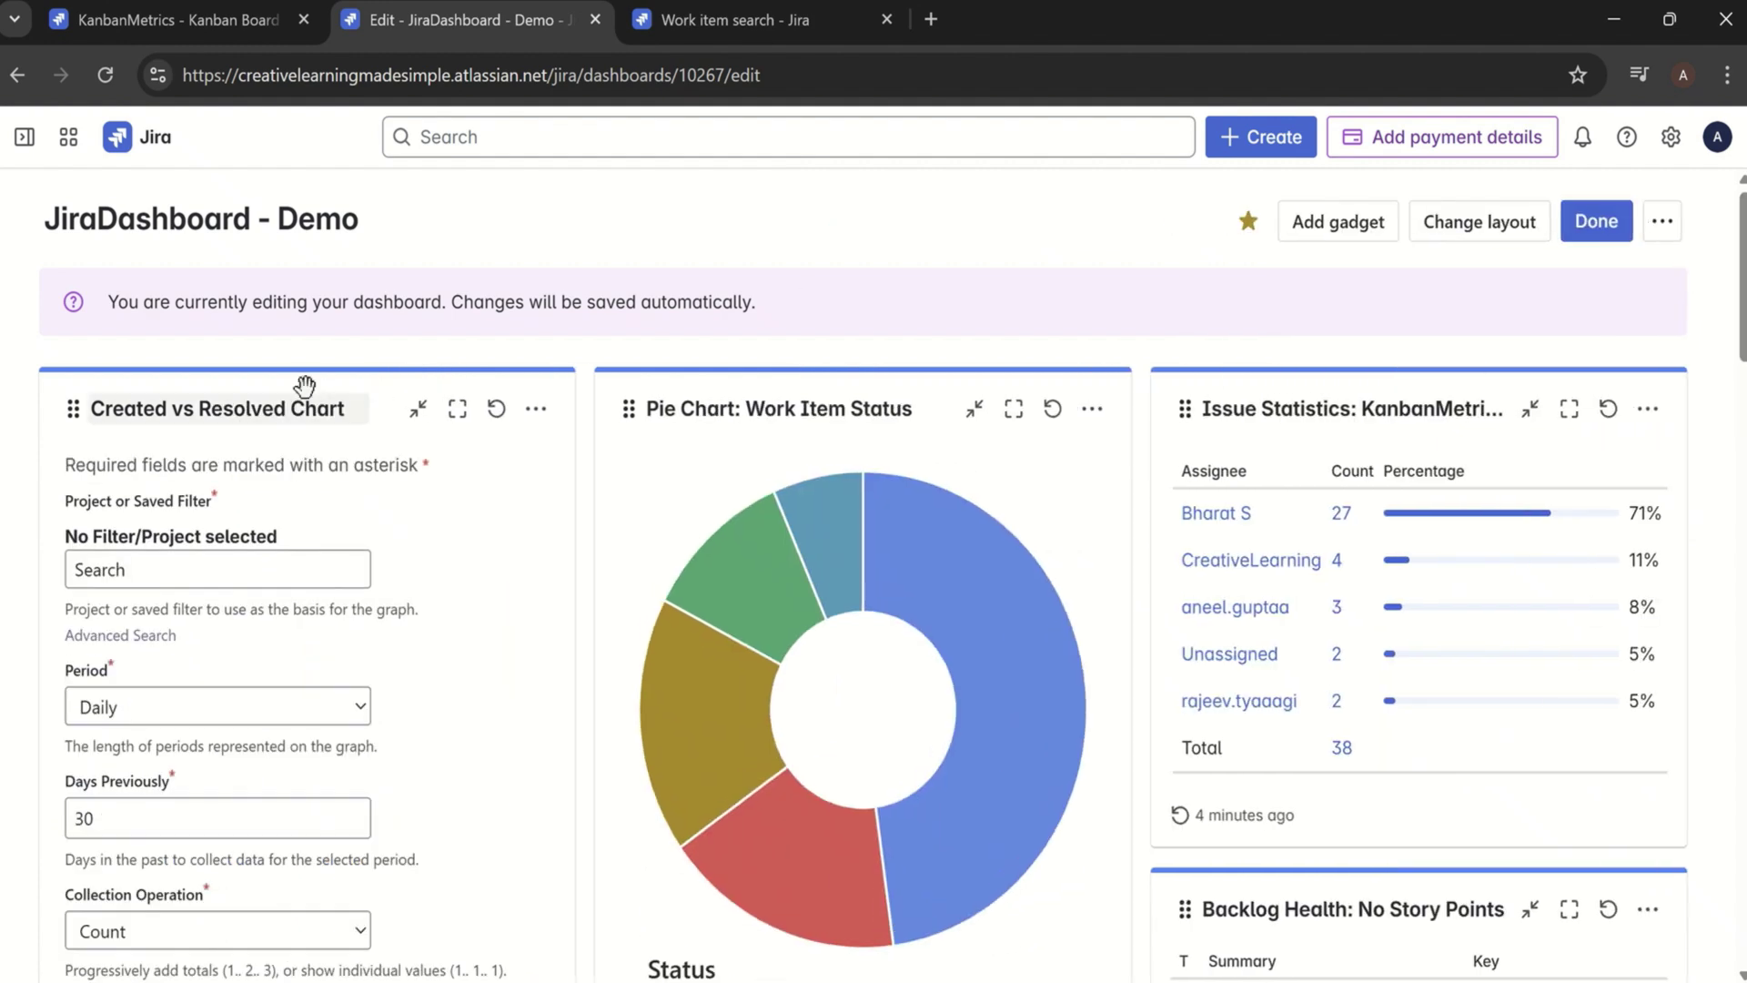
left_click_drag(296, 379, 831, 370)
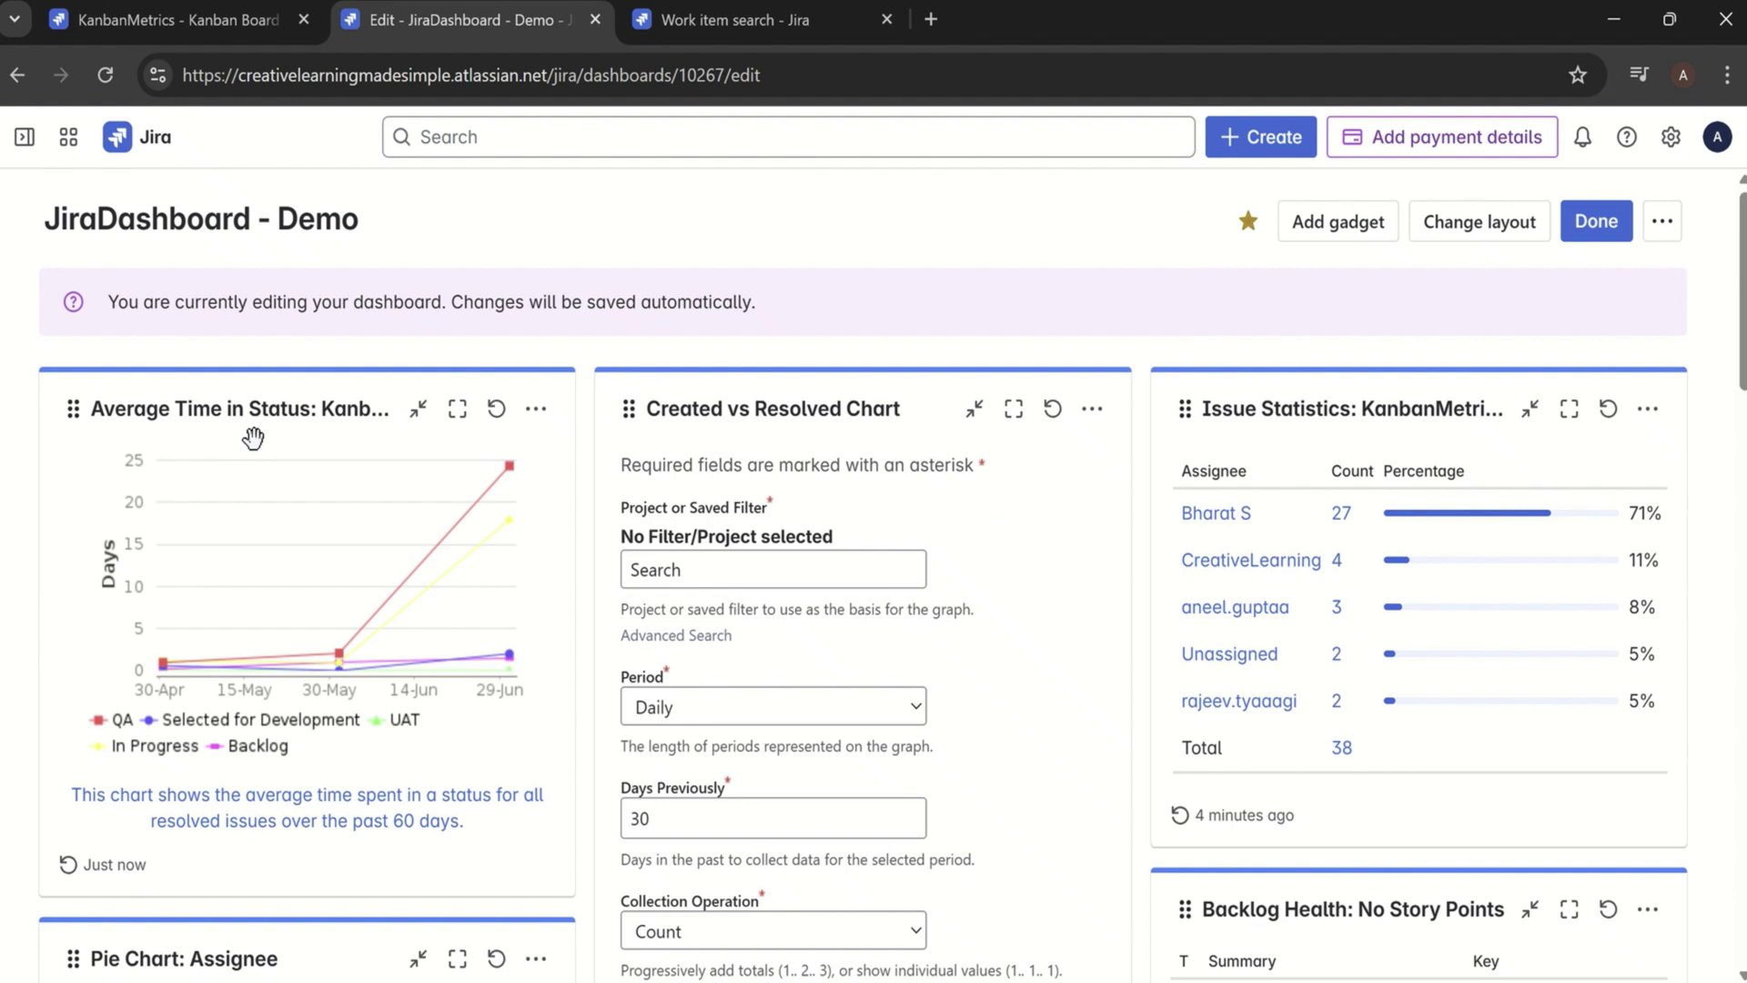
Step: Configure the Created vs Resolved Chart gadget with the KanbanMetrics (KNBNMTRCS) project and save it with the default settings
left_click(759, 578)
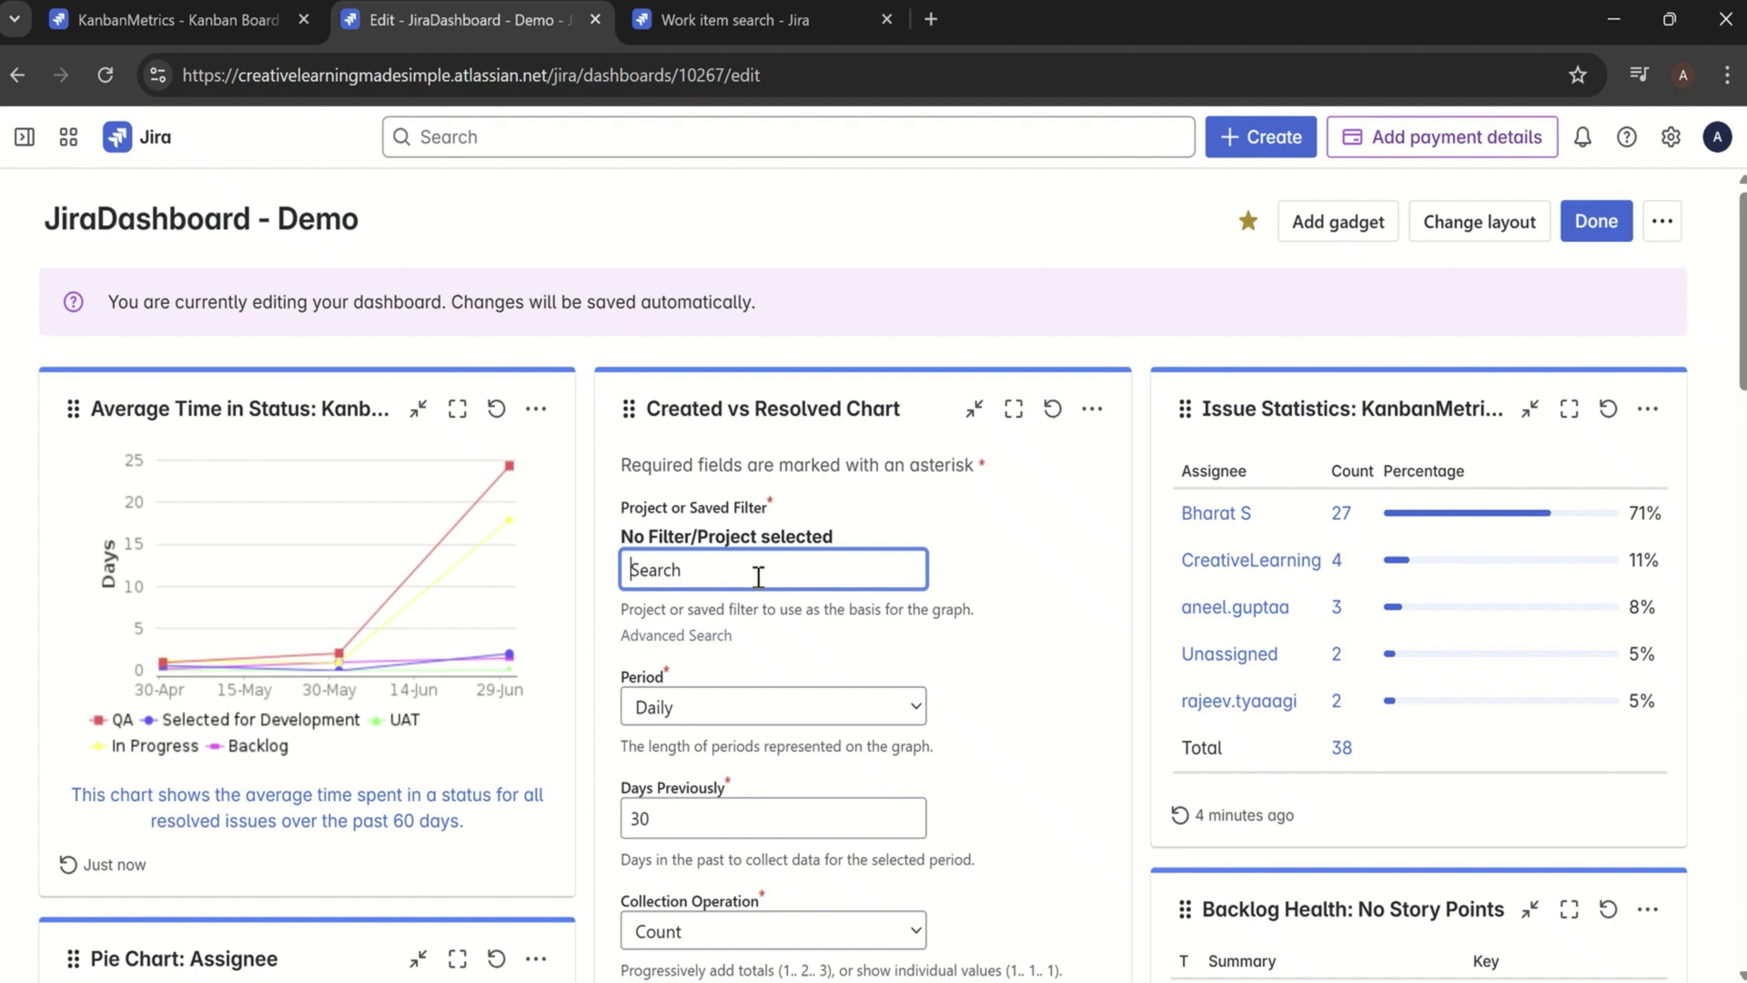
type("kanban")
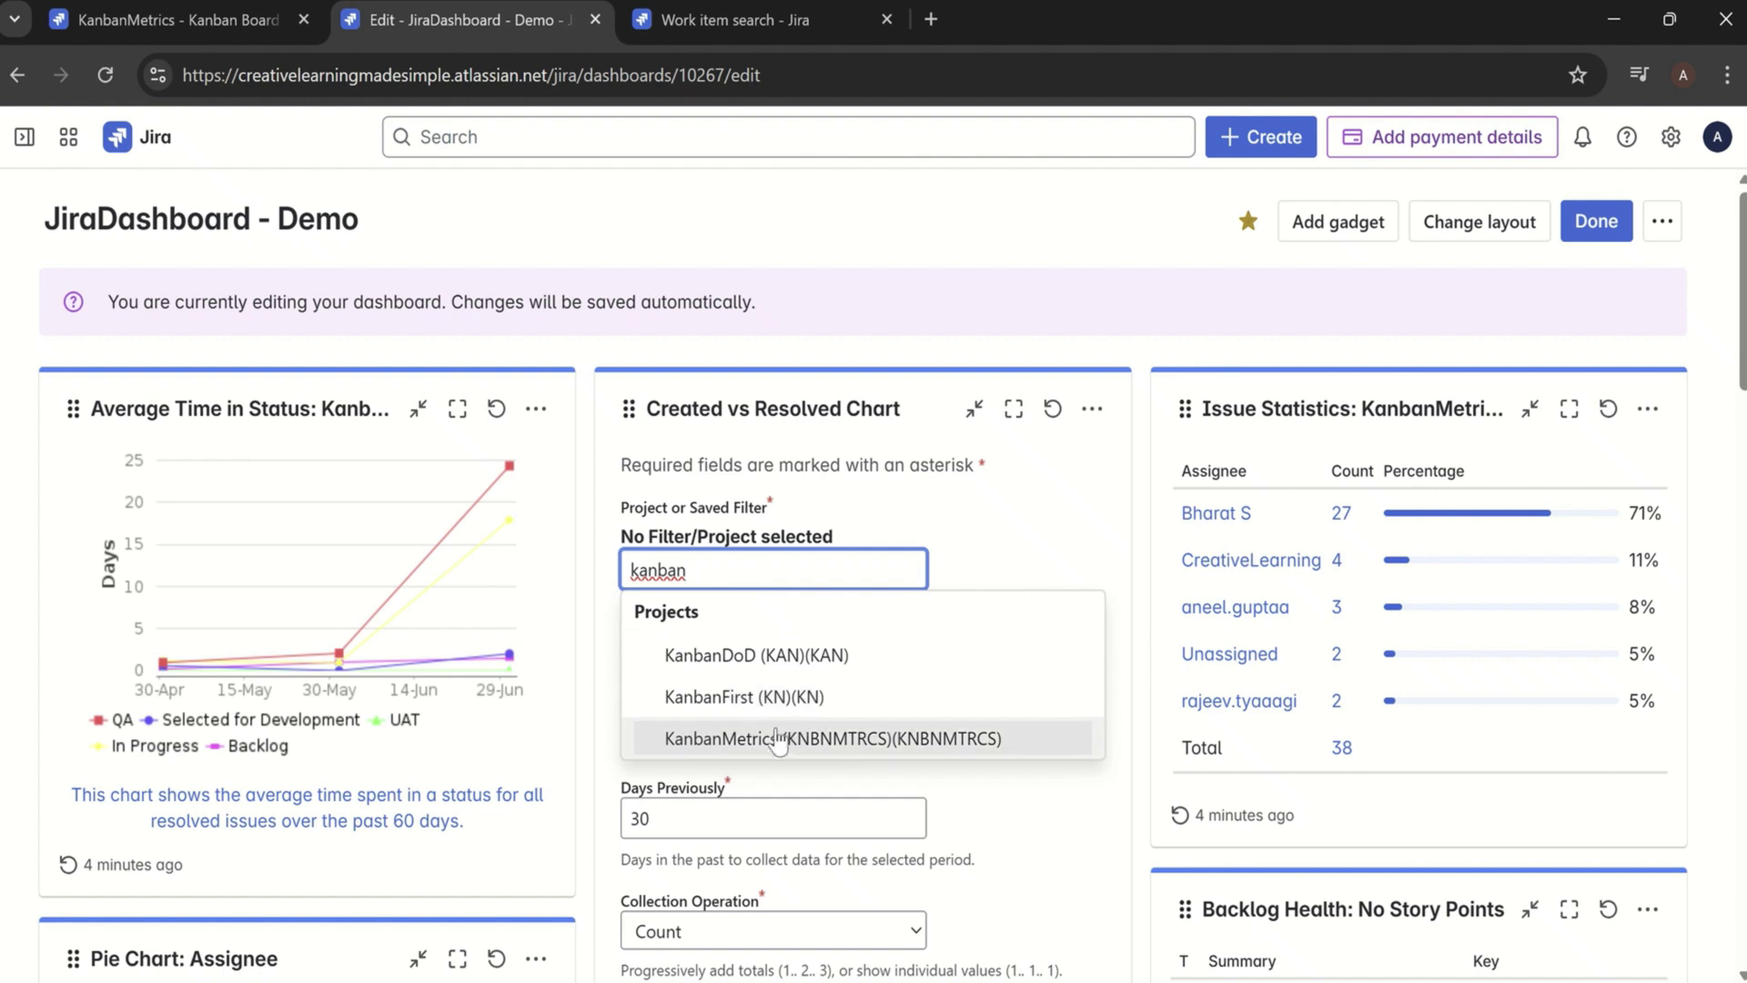
left_click(769, 741)
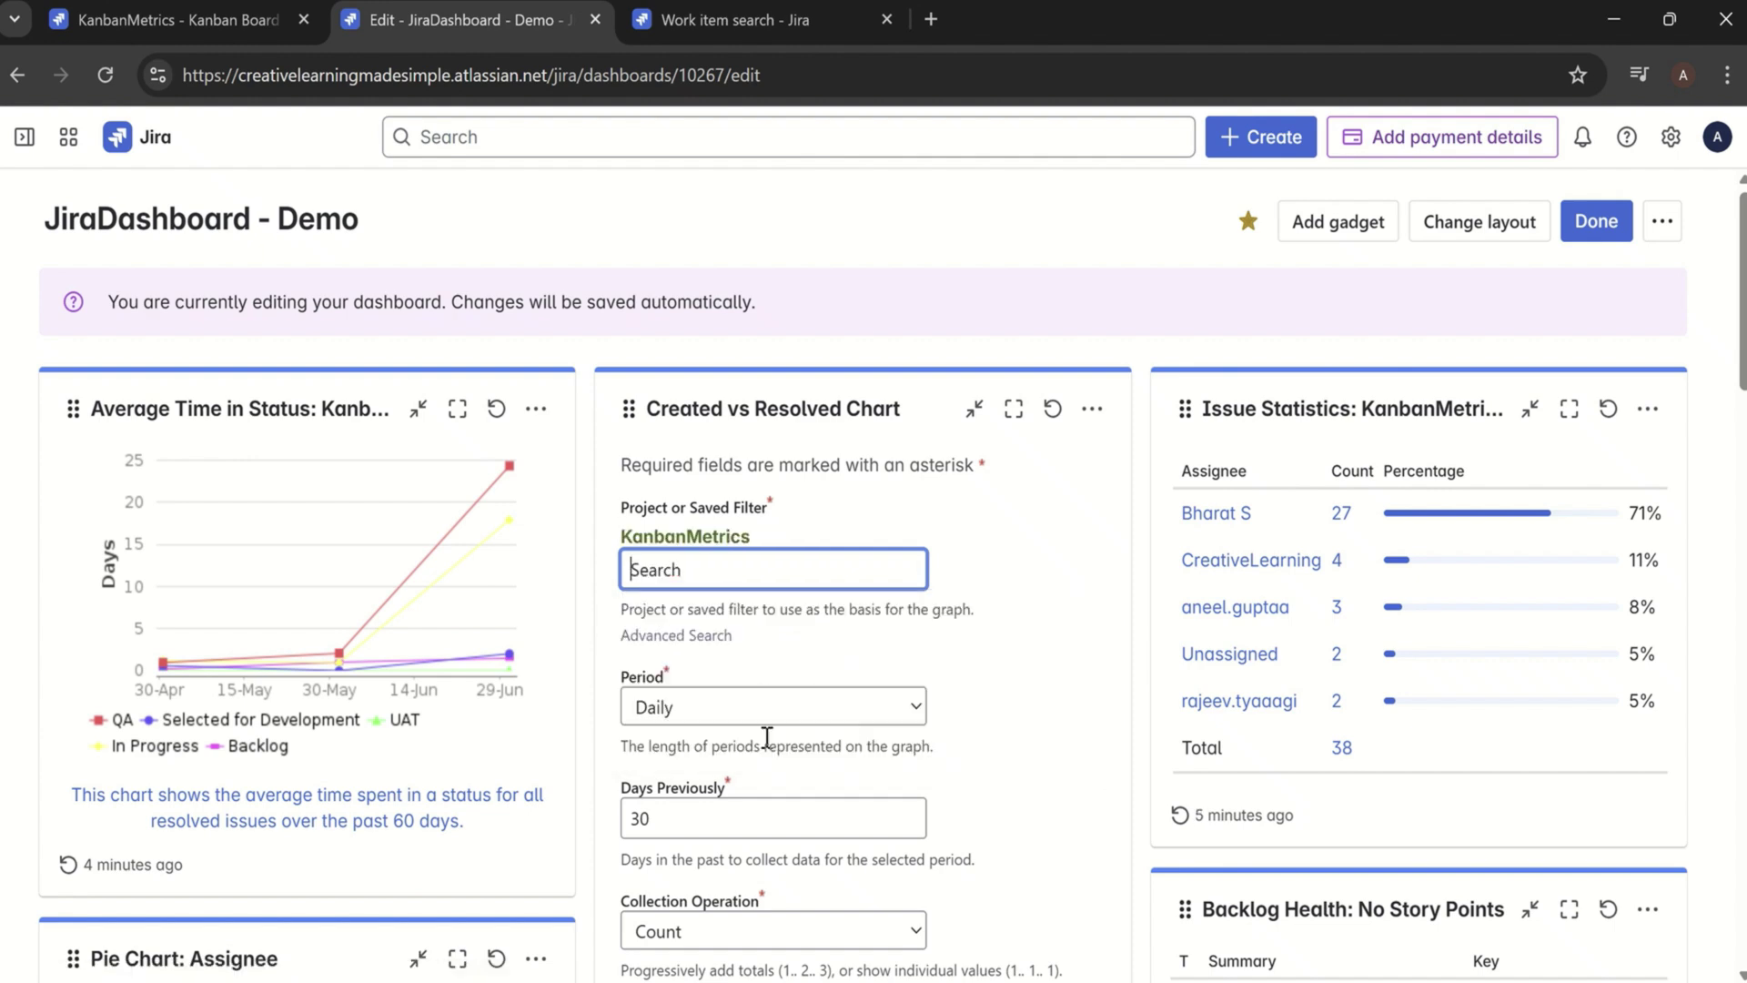
left_click_drag(1740, 346, 1744, 486)
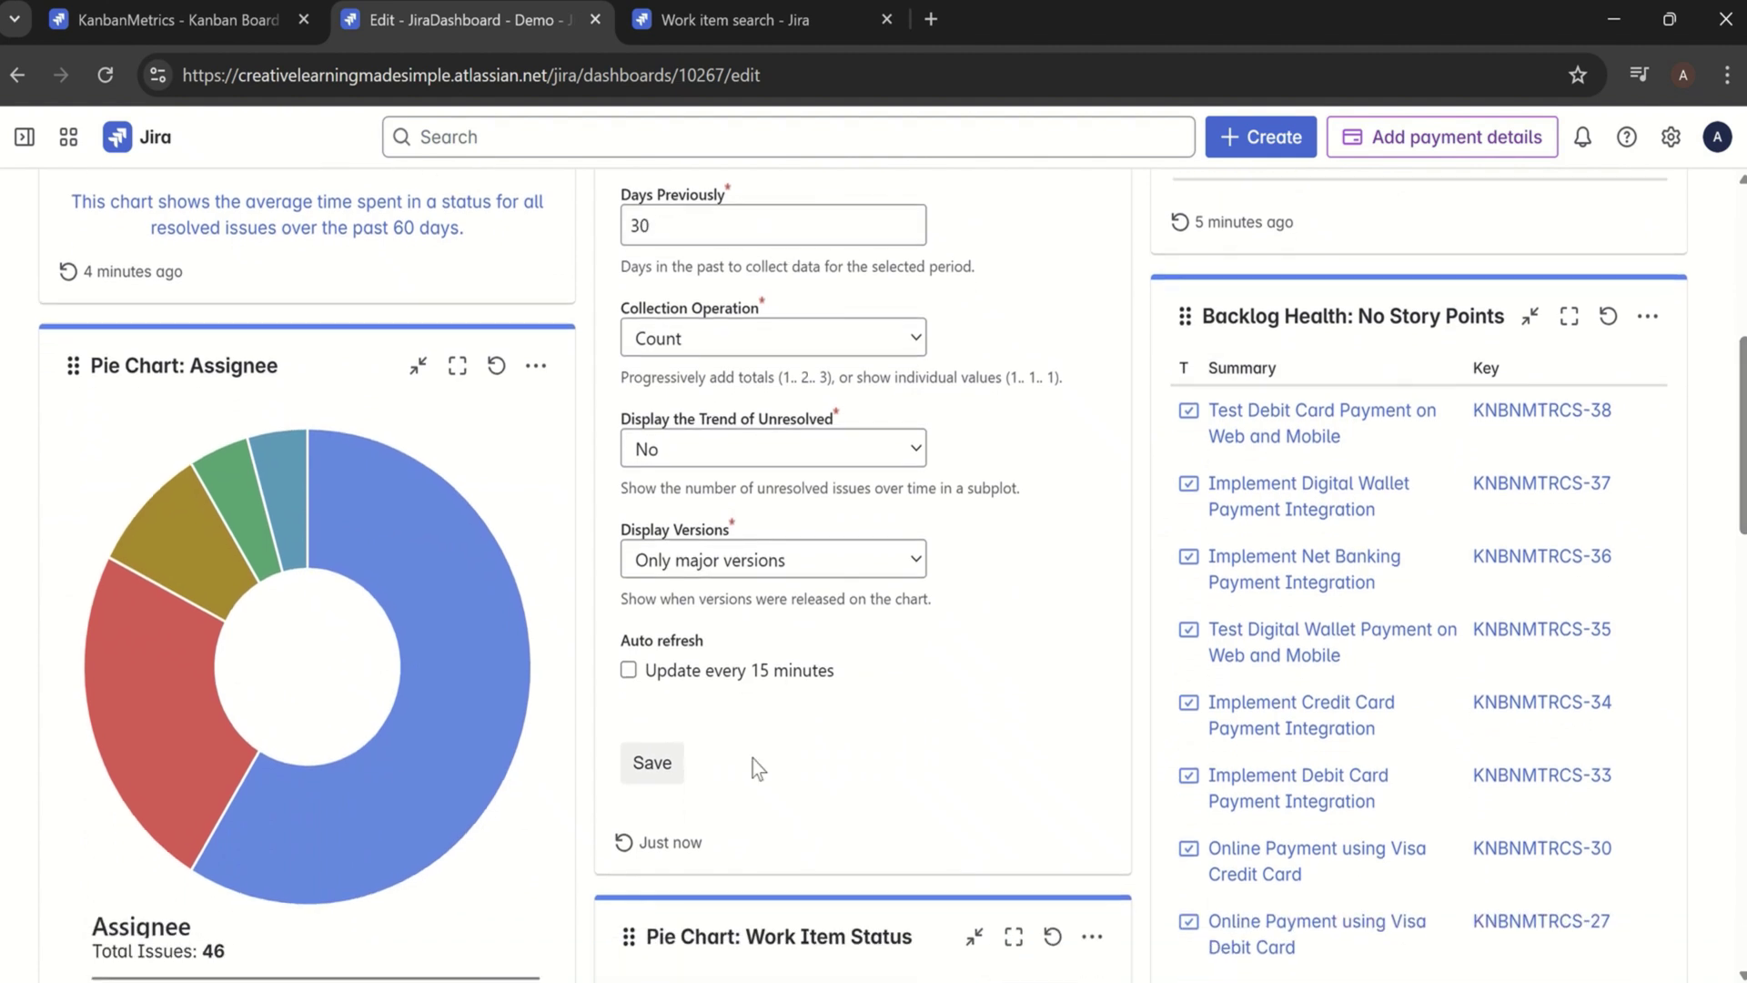
left_click(653, 763)
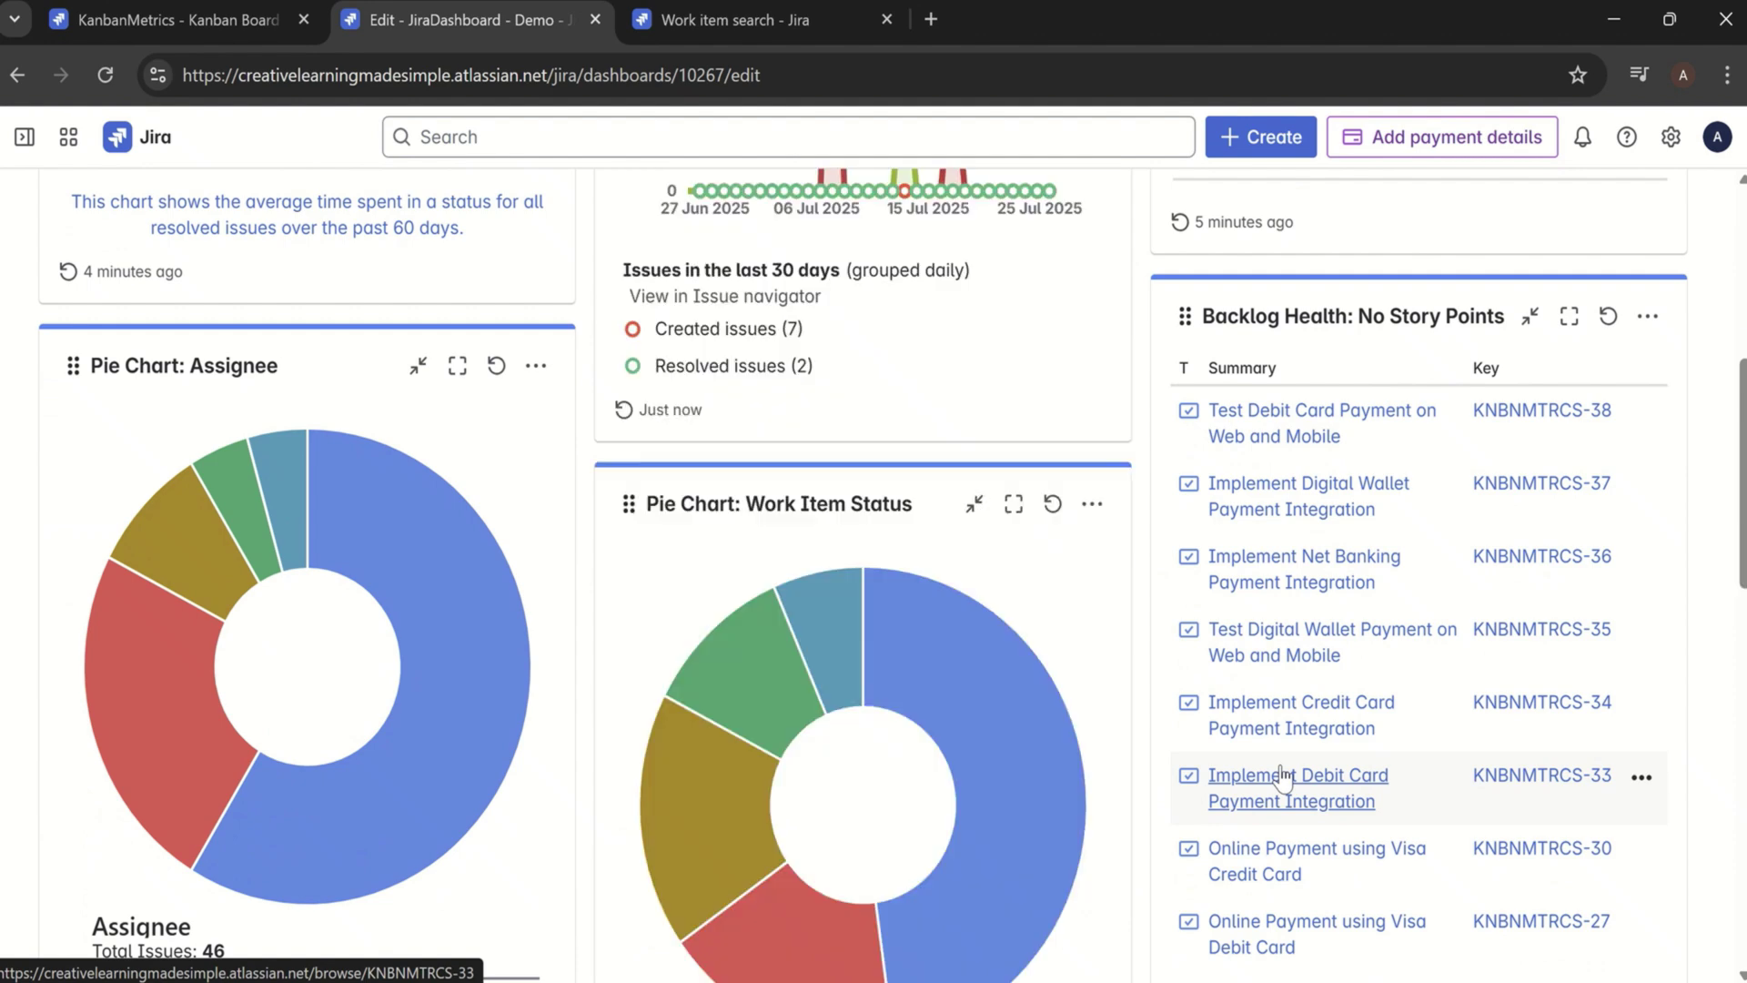
Step: Maximize the Created vs Resolved Chart gadget to examine its daily chart, and restore it to its normal size
scroll(1033, 335, "up", 5)
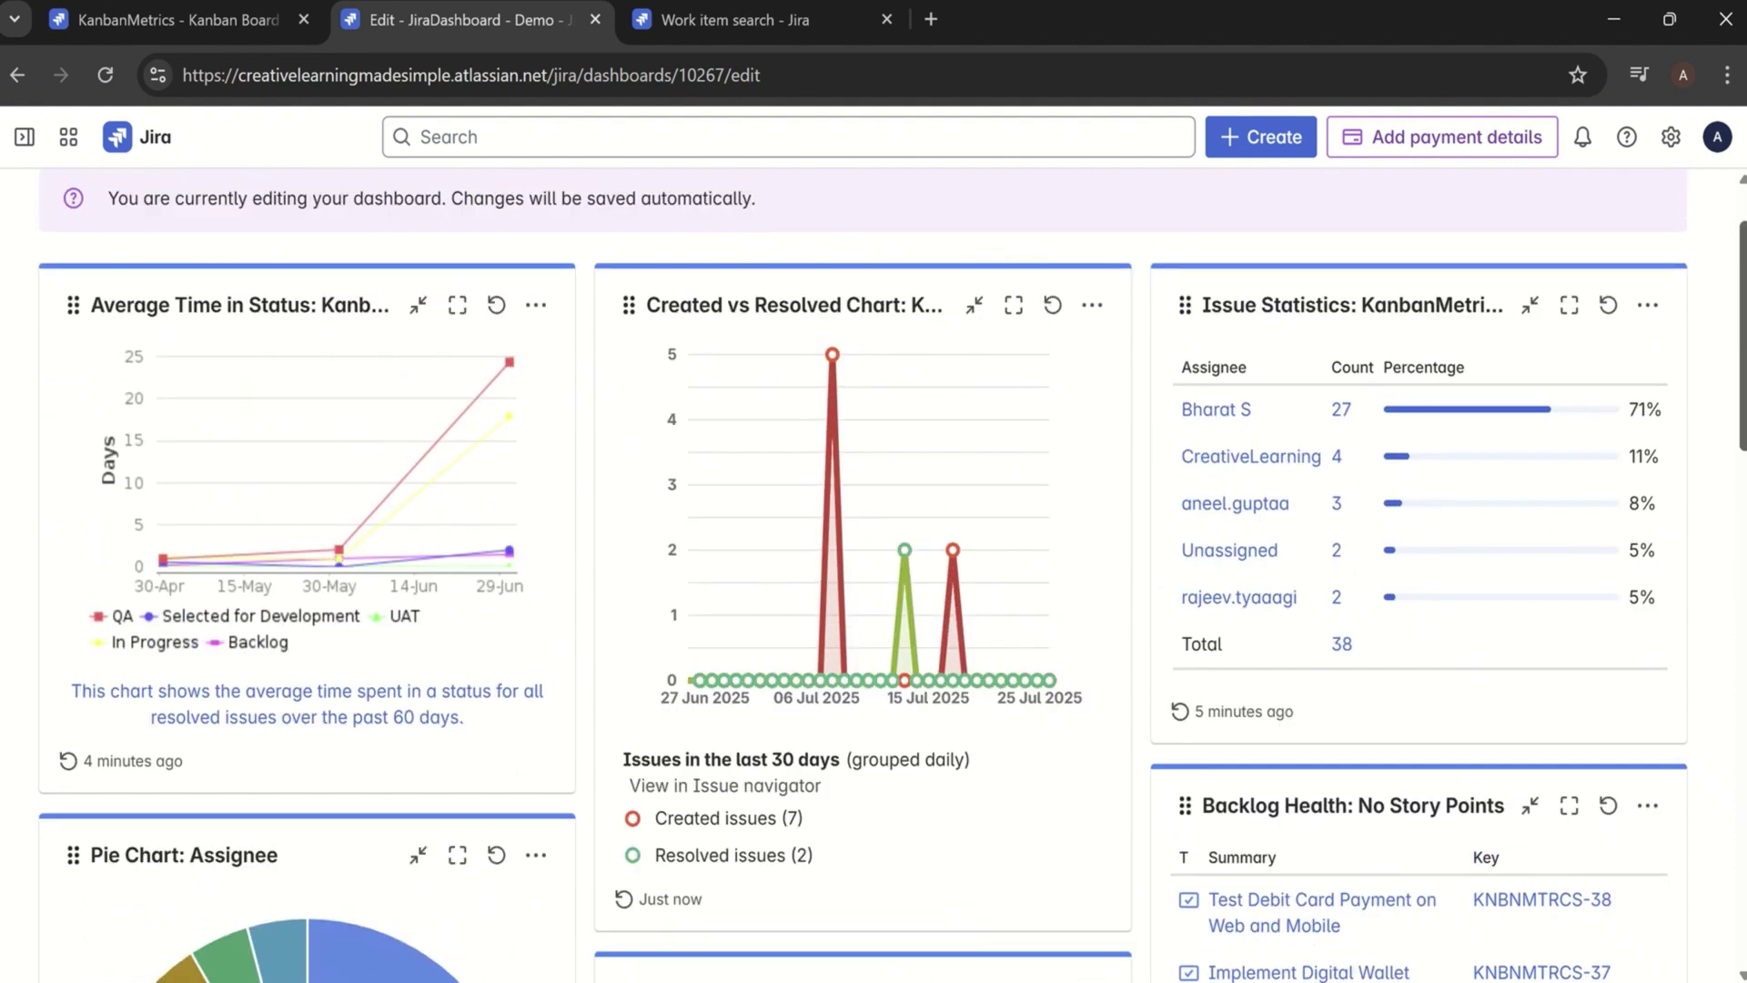
left_click(1014, 312)
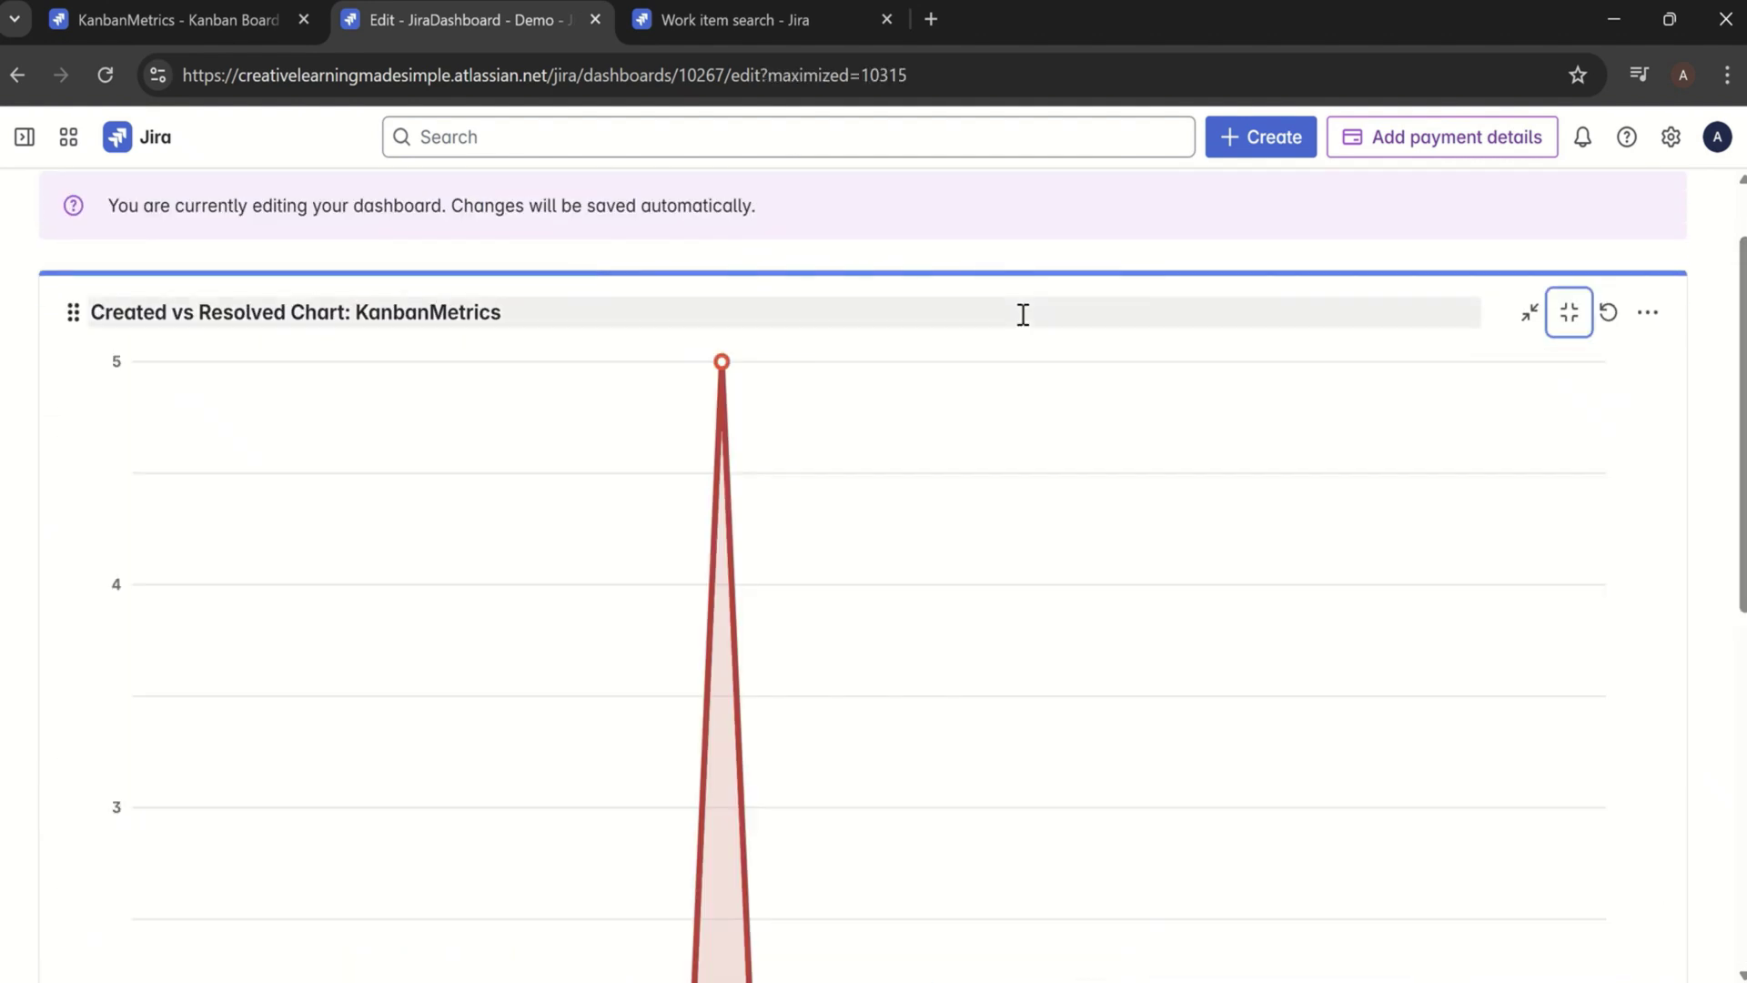
left_click_drag(1739, 336, 1740, 227)
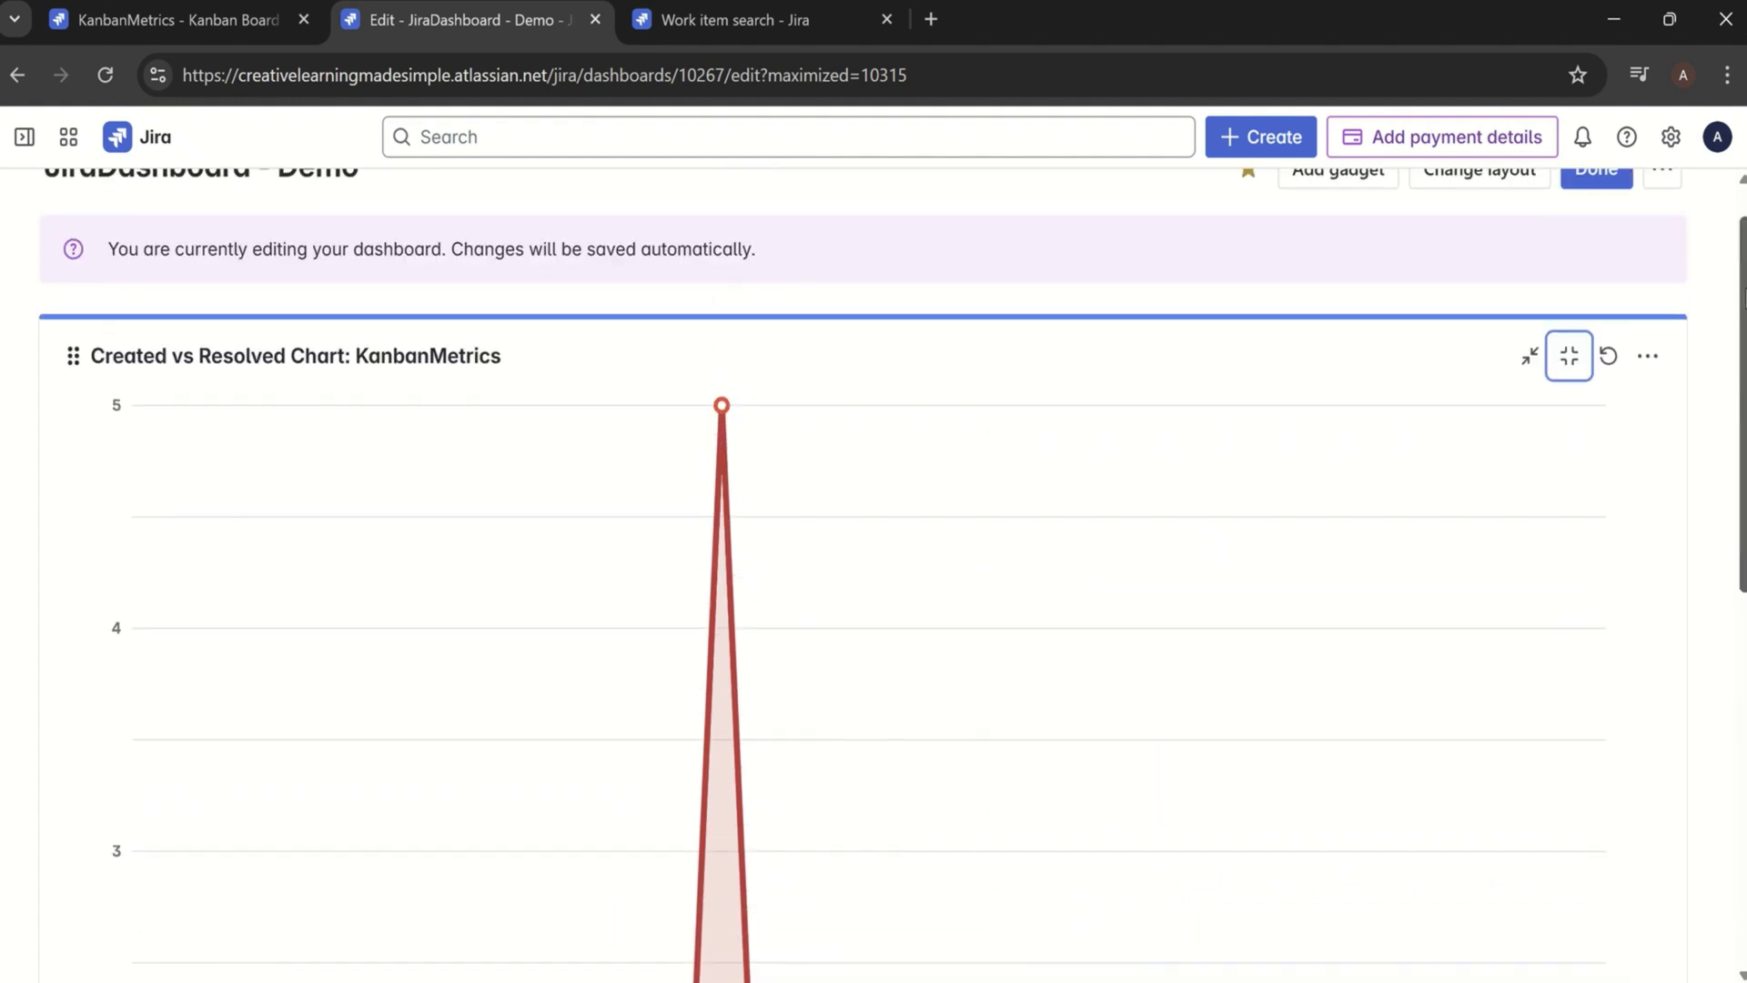
left_click(1568, 355)
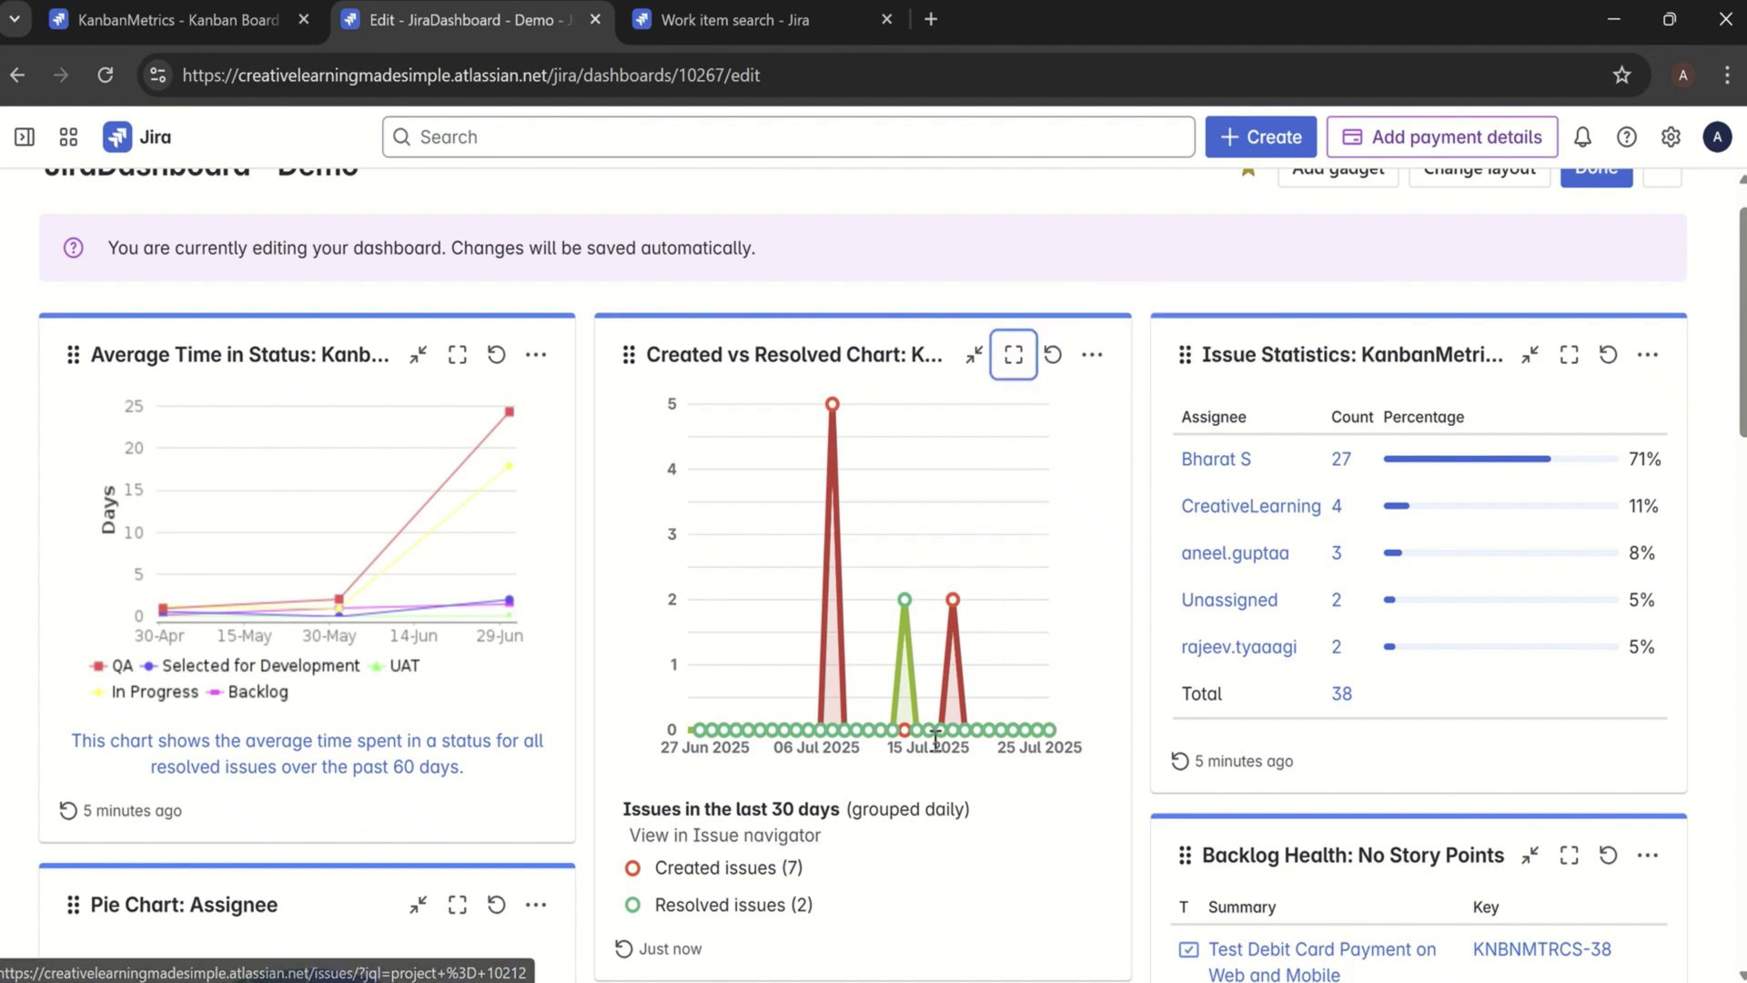
Step: Open the work items created on 17 Jul 2025 from the chart in a new tab, review them, and close both work item search tabs
mouse_move(953, 609)
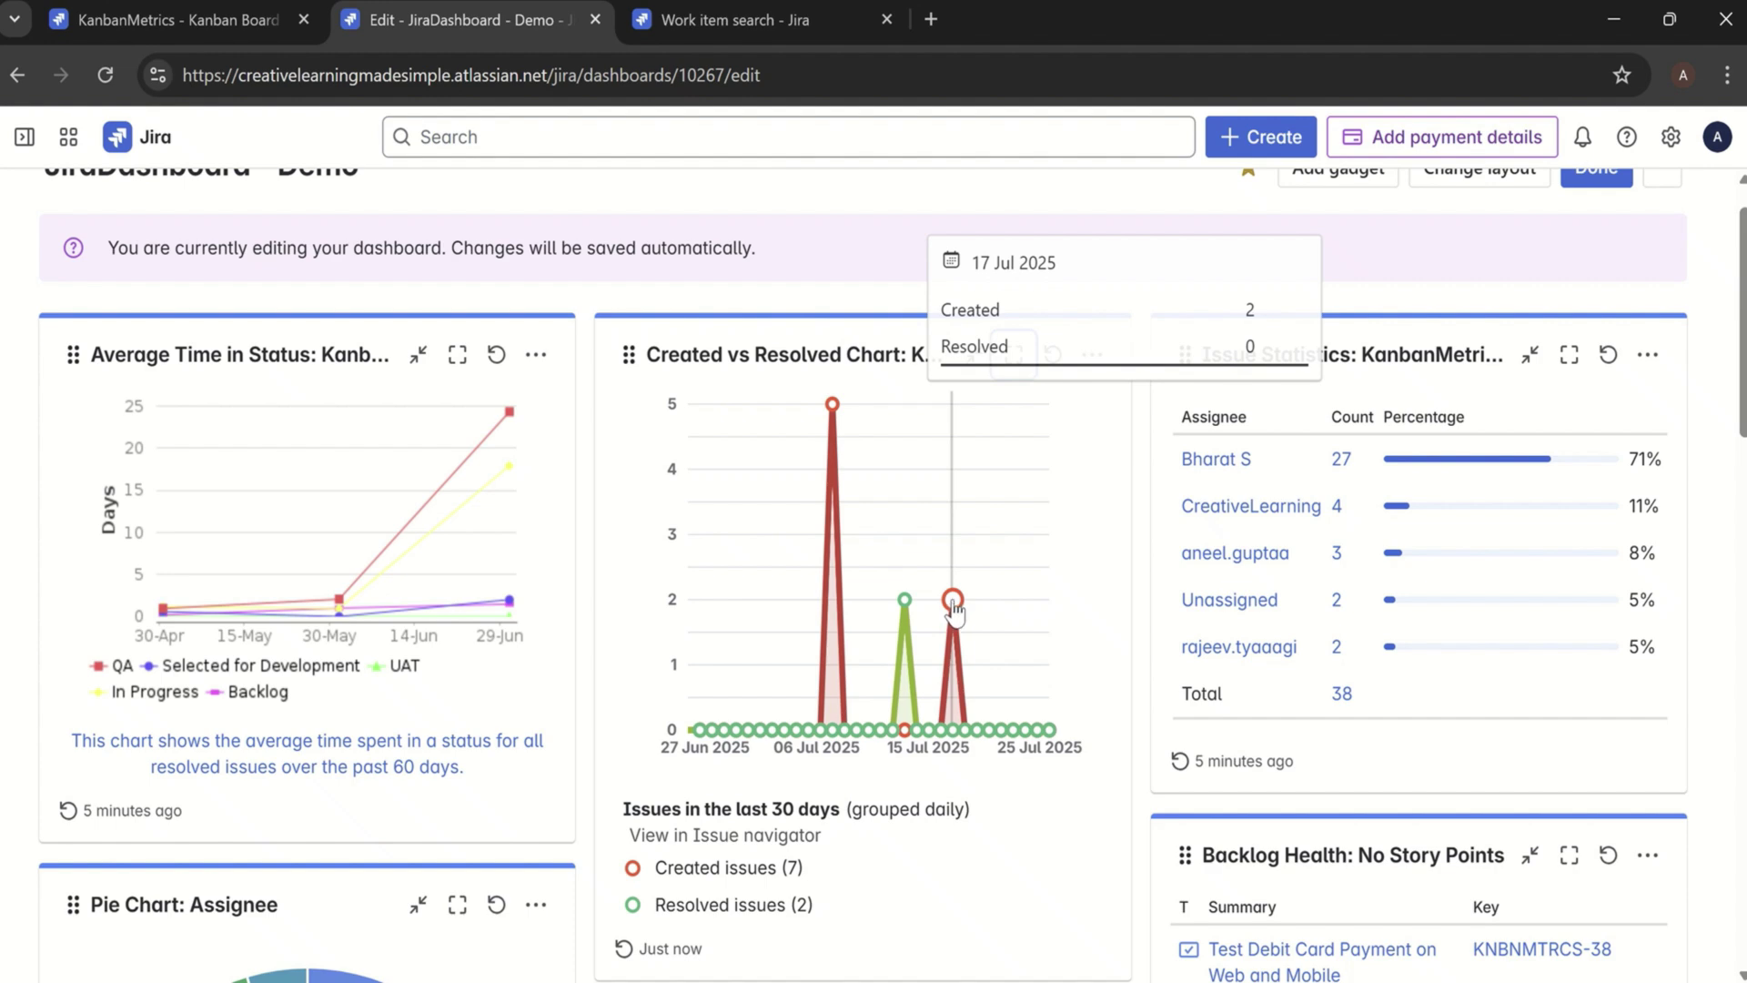
left_click(952, 605)
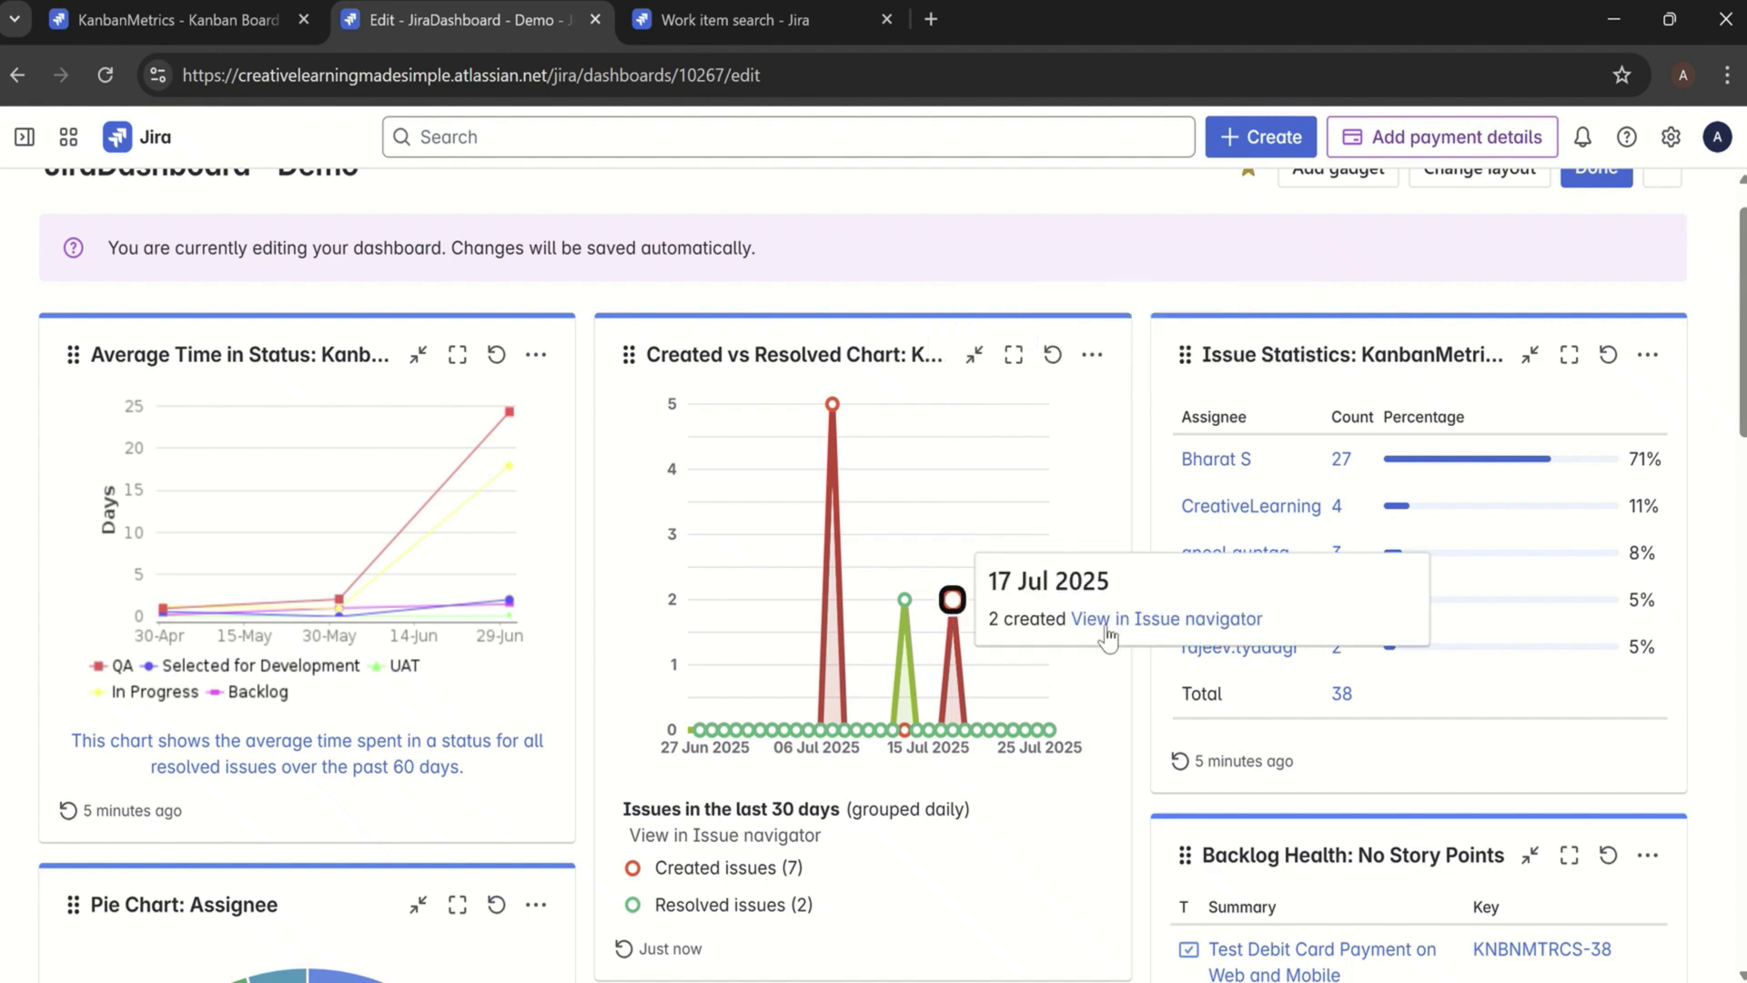
right_click(1150, 622)
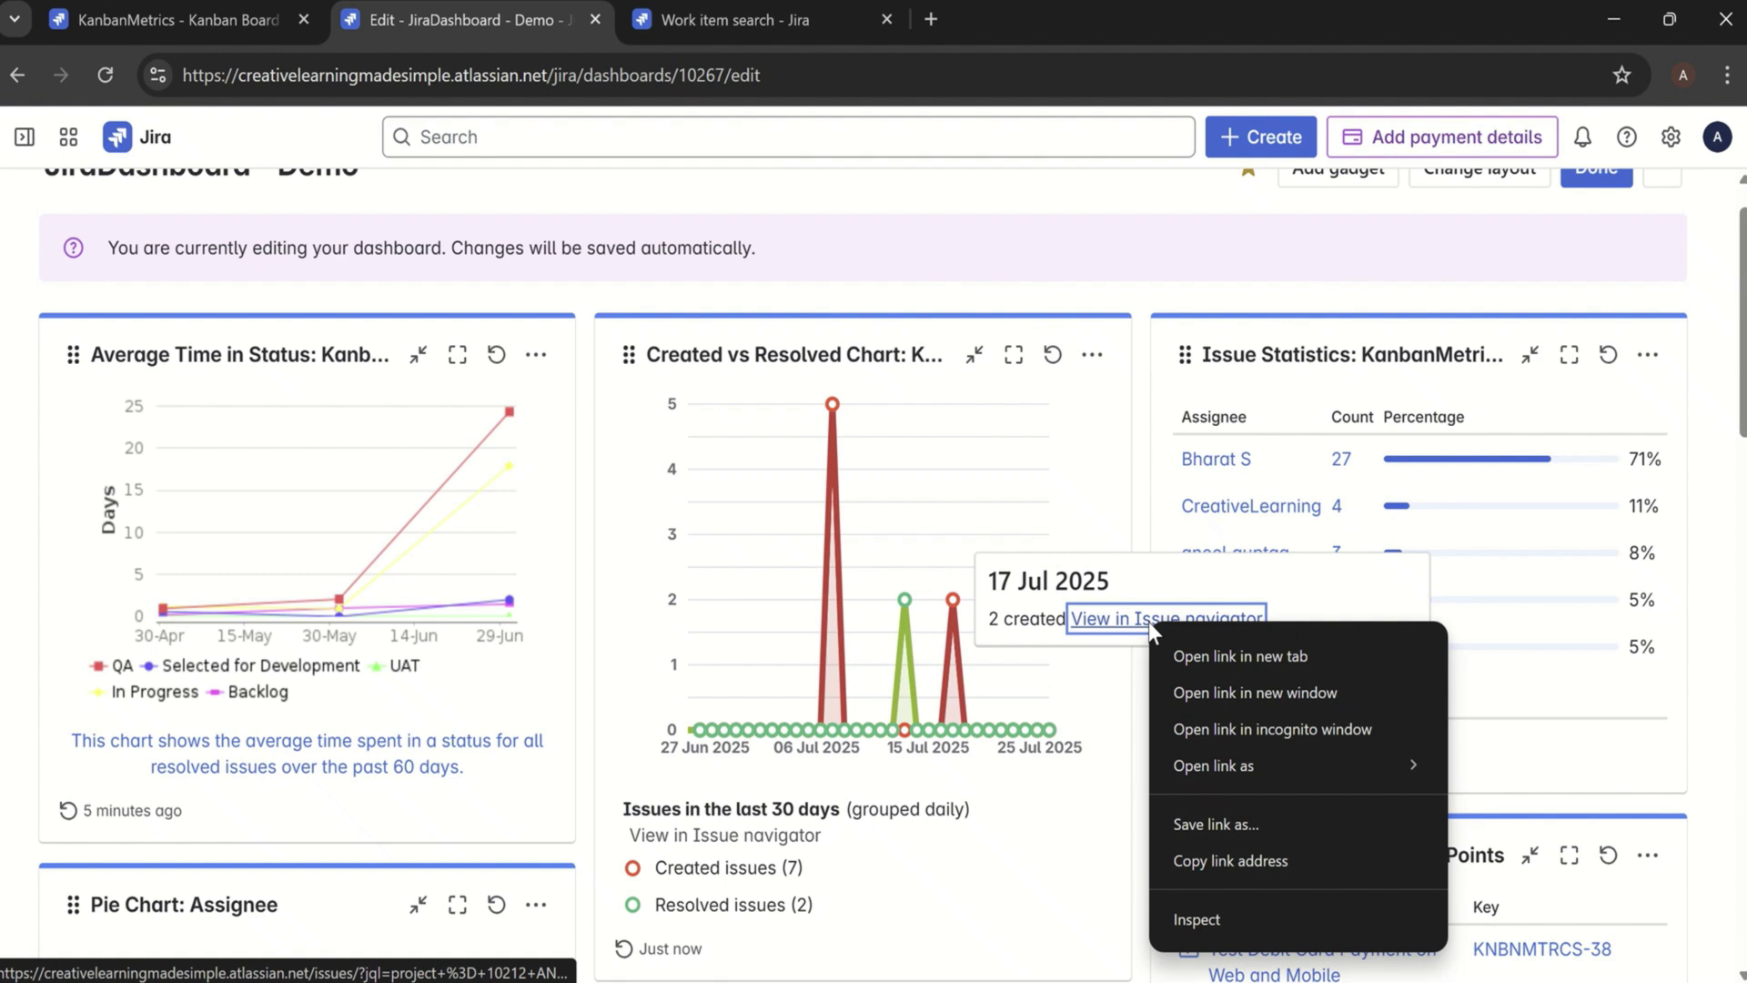
left_click(1248, 659)
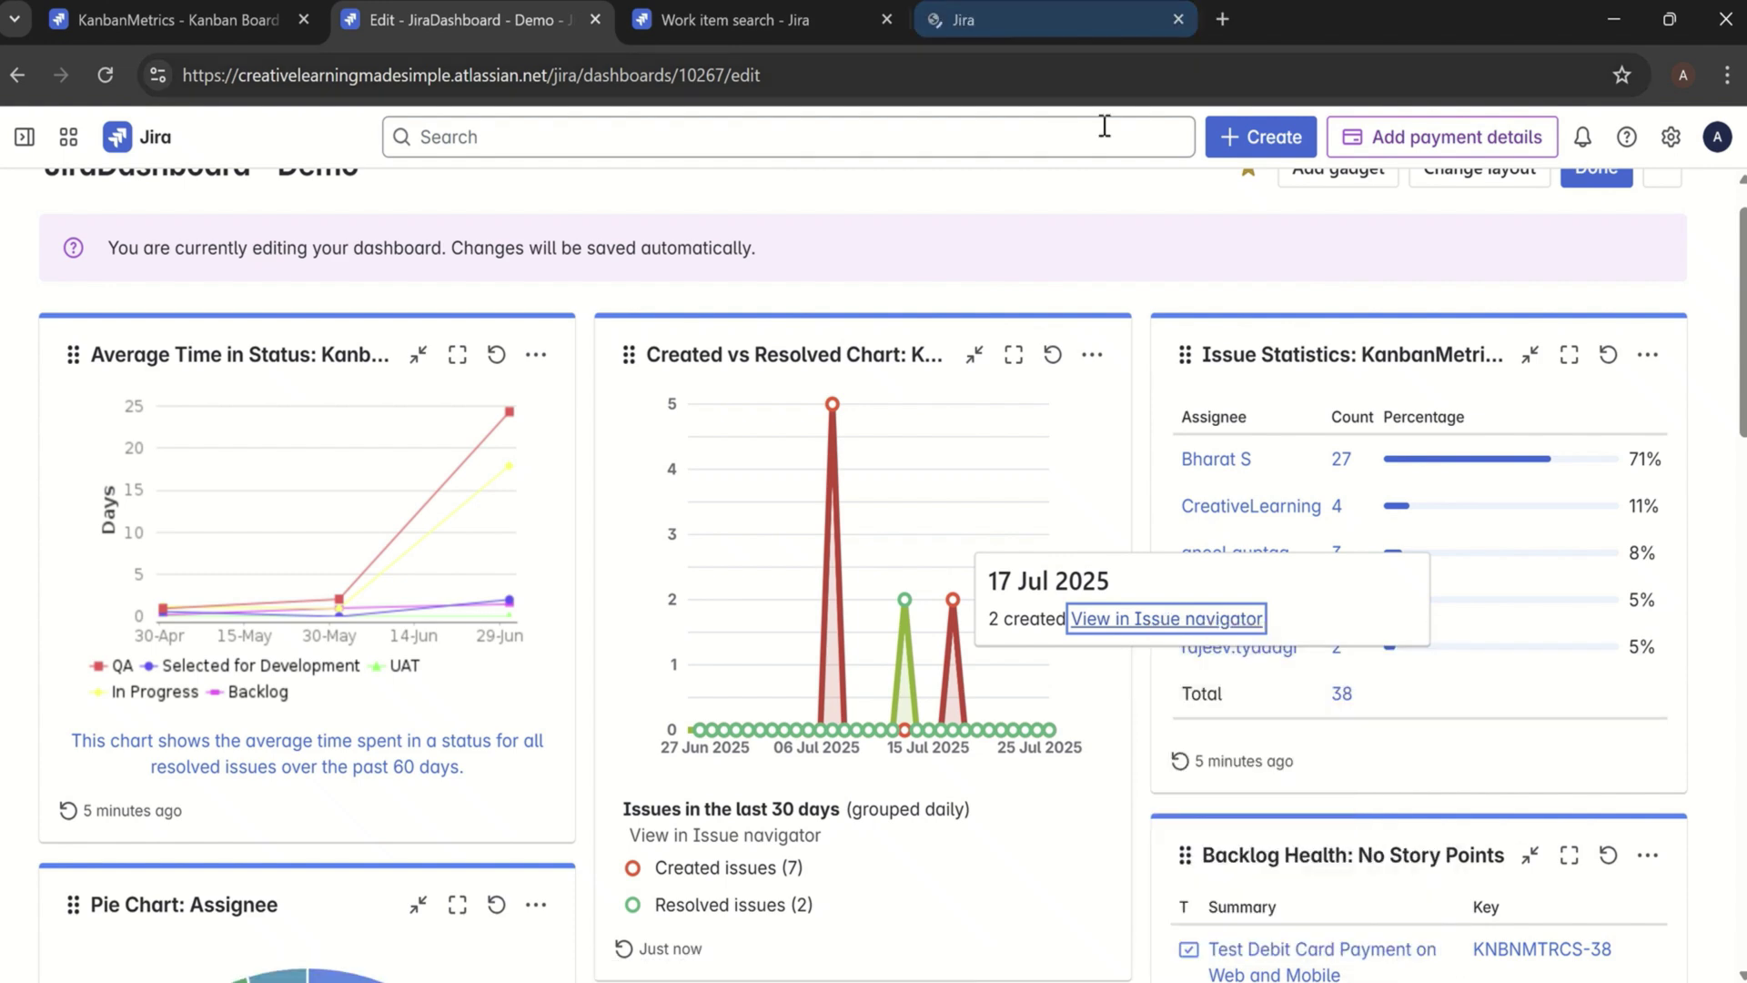
left_click(1051, 20)
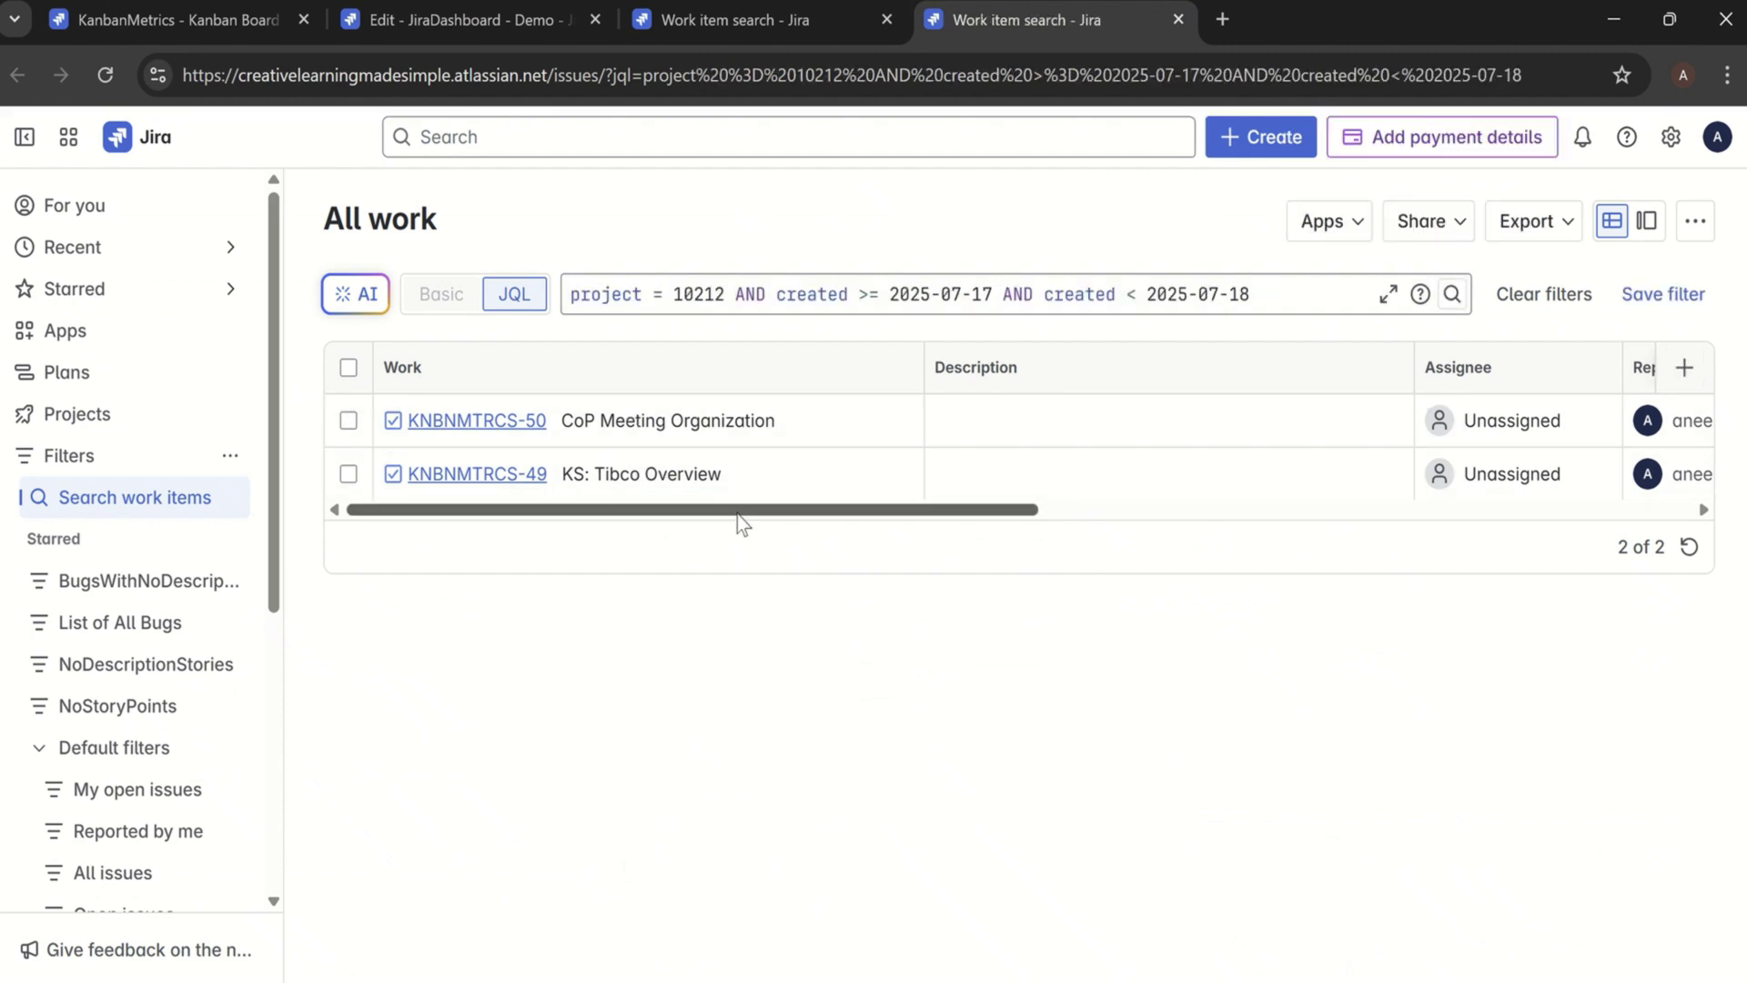
left_click(1179, 18)
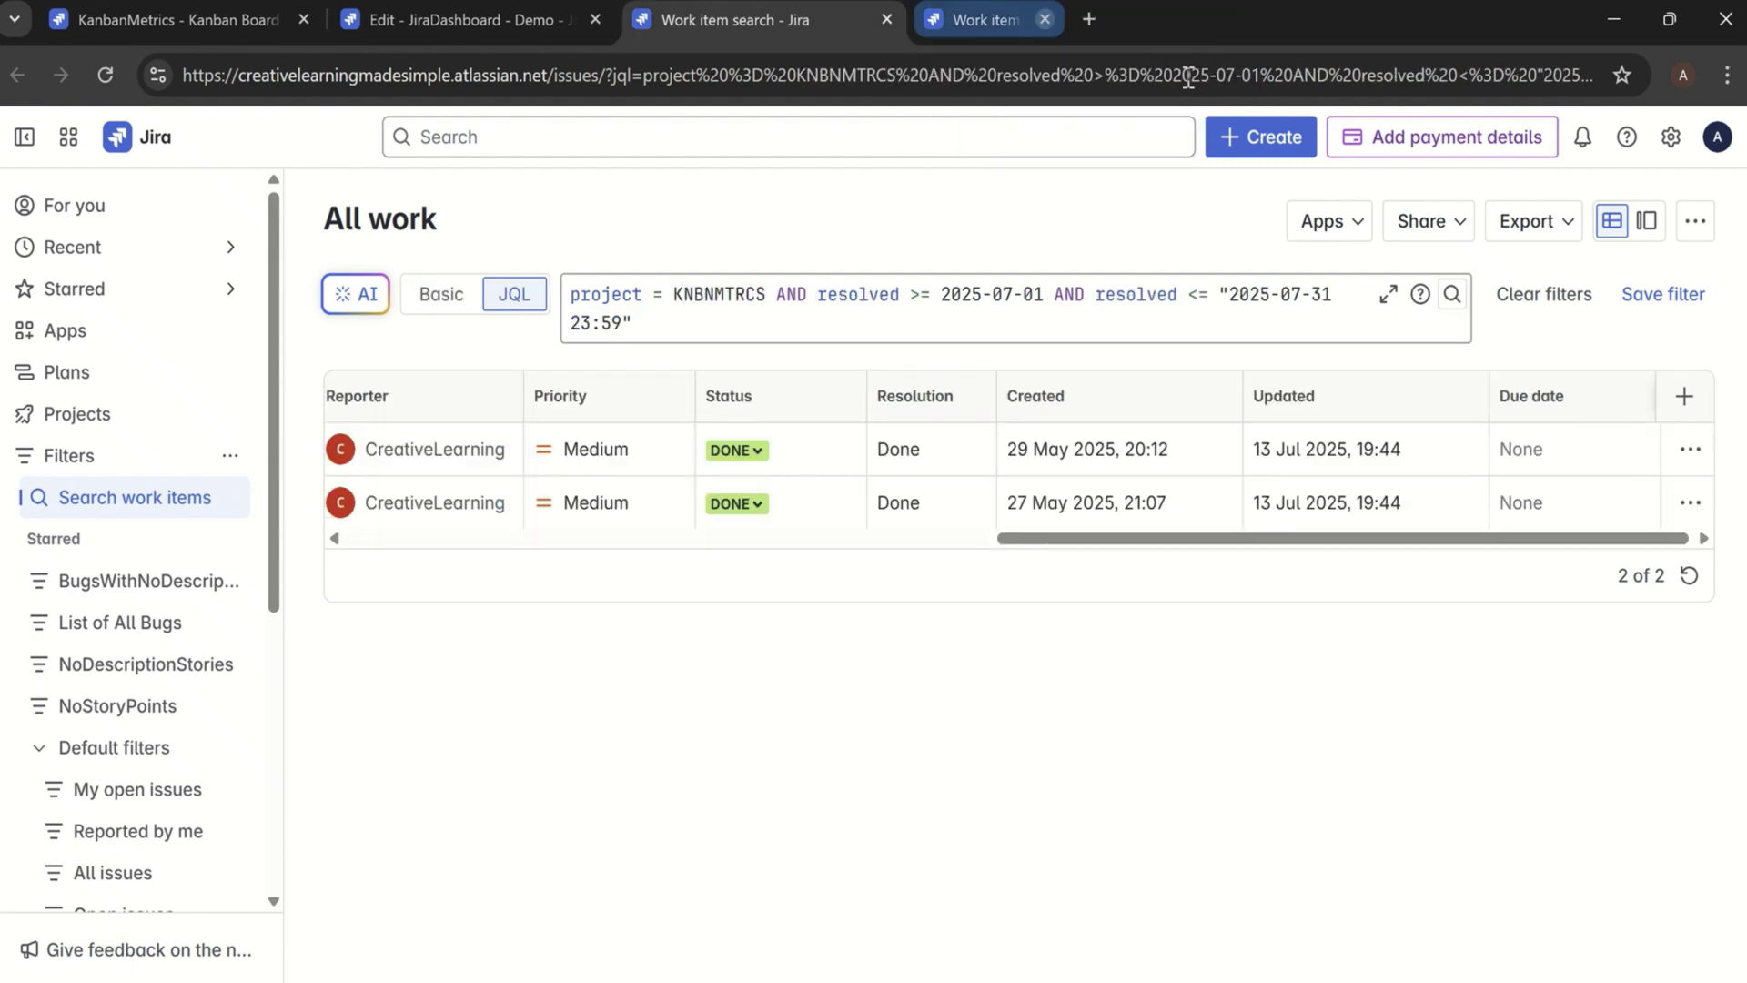
left_click(888, 19)
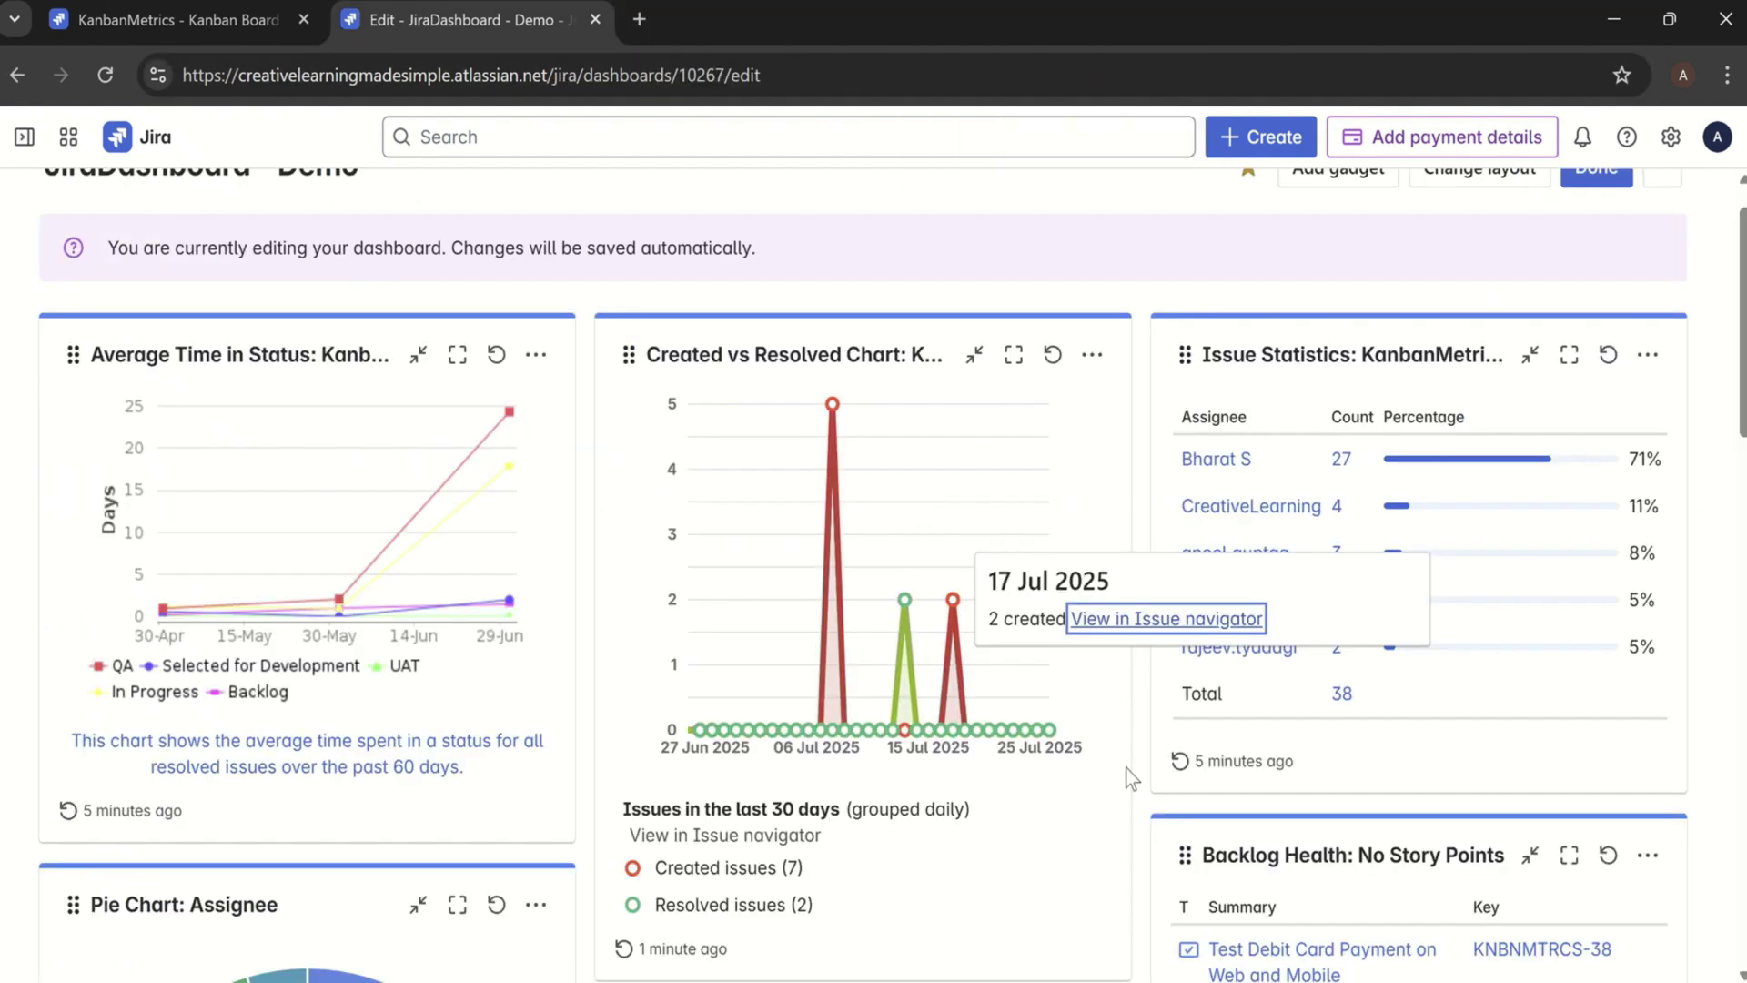
Step: Locate the KS: Tibco Overview and CoP Meeting Organization work items in the Backlog column of the KNBNMTRCS board
left_click(205, 22)
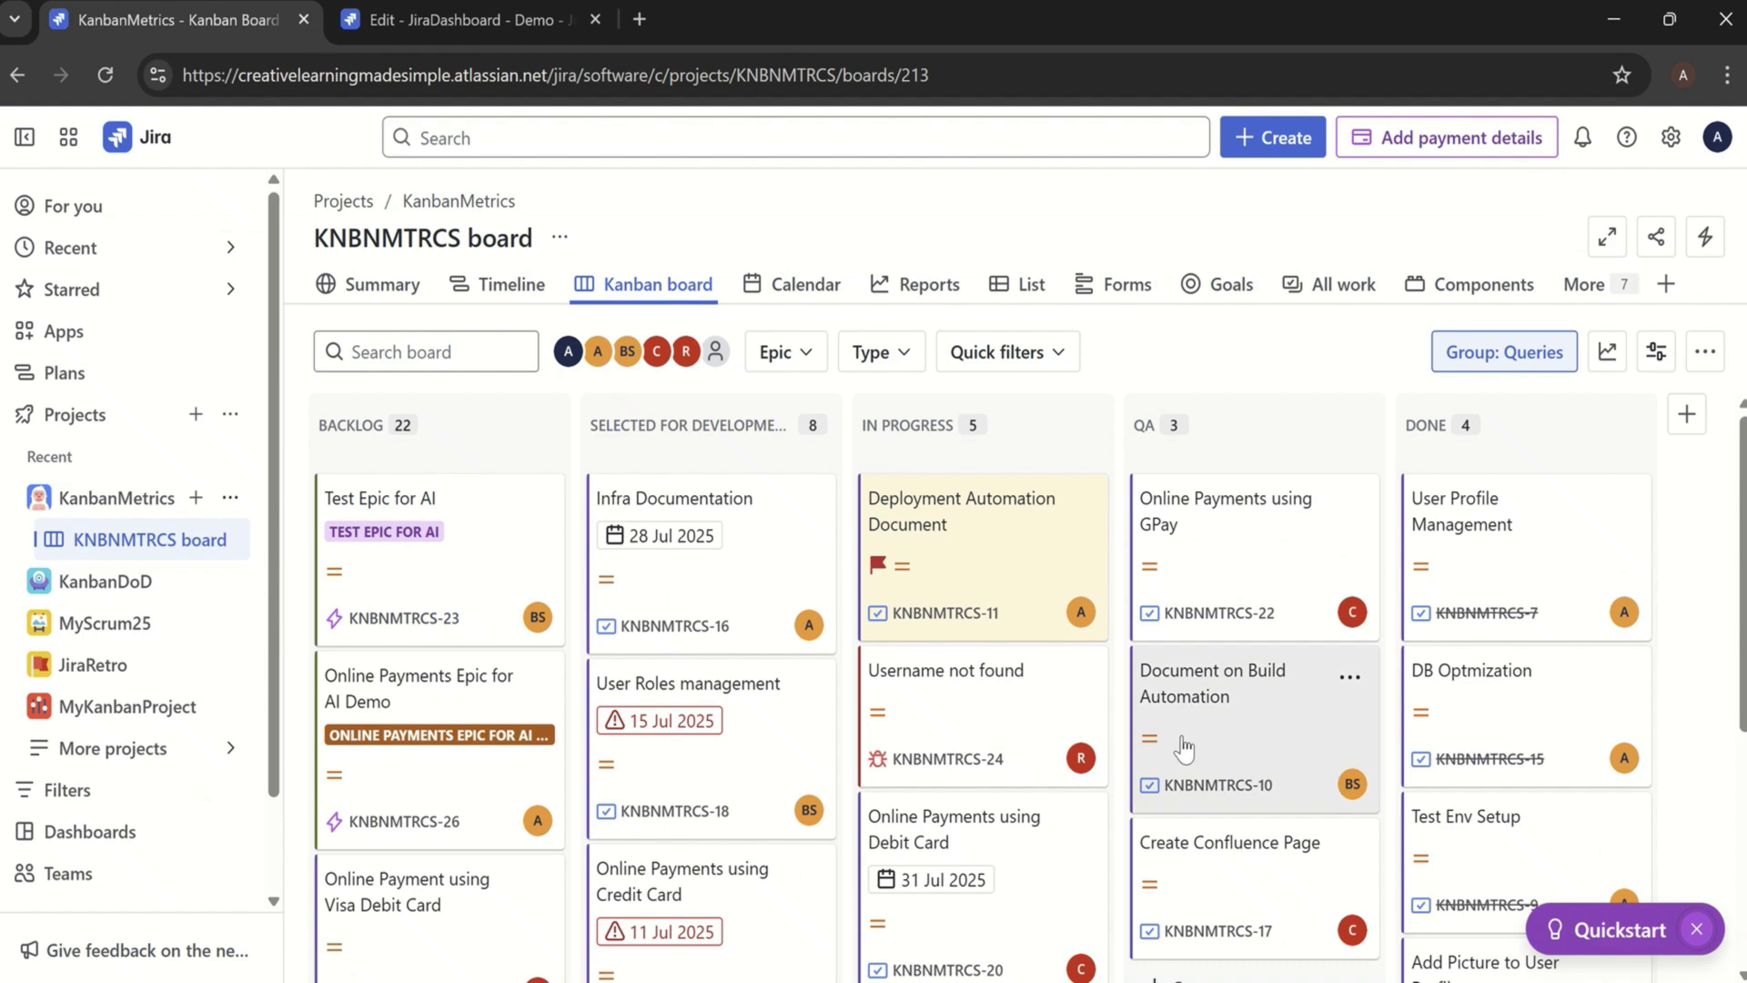
scroll(1031, 688, "down", 15)
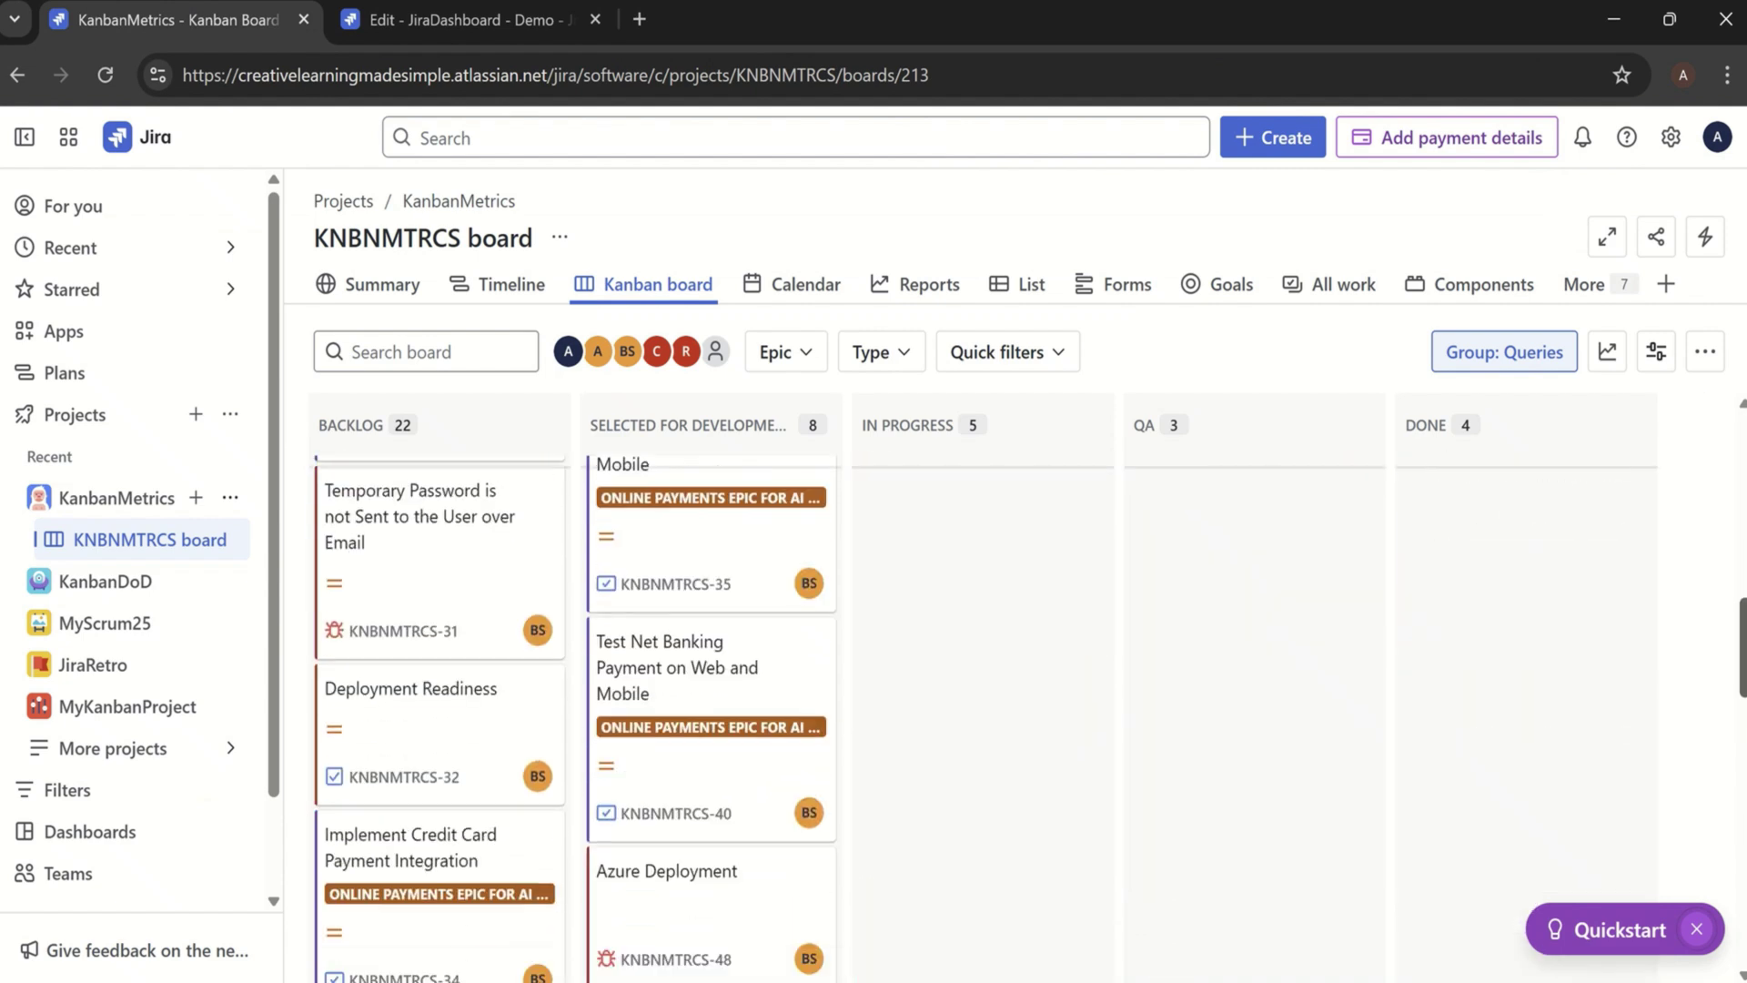
scroll(439, 719, "up", 2)
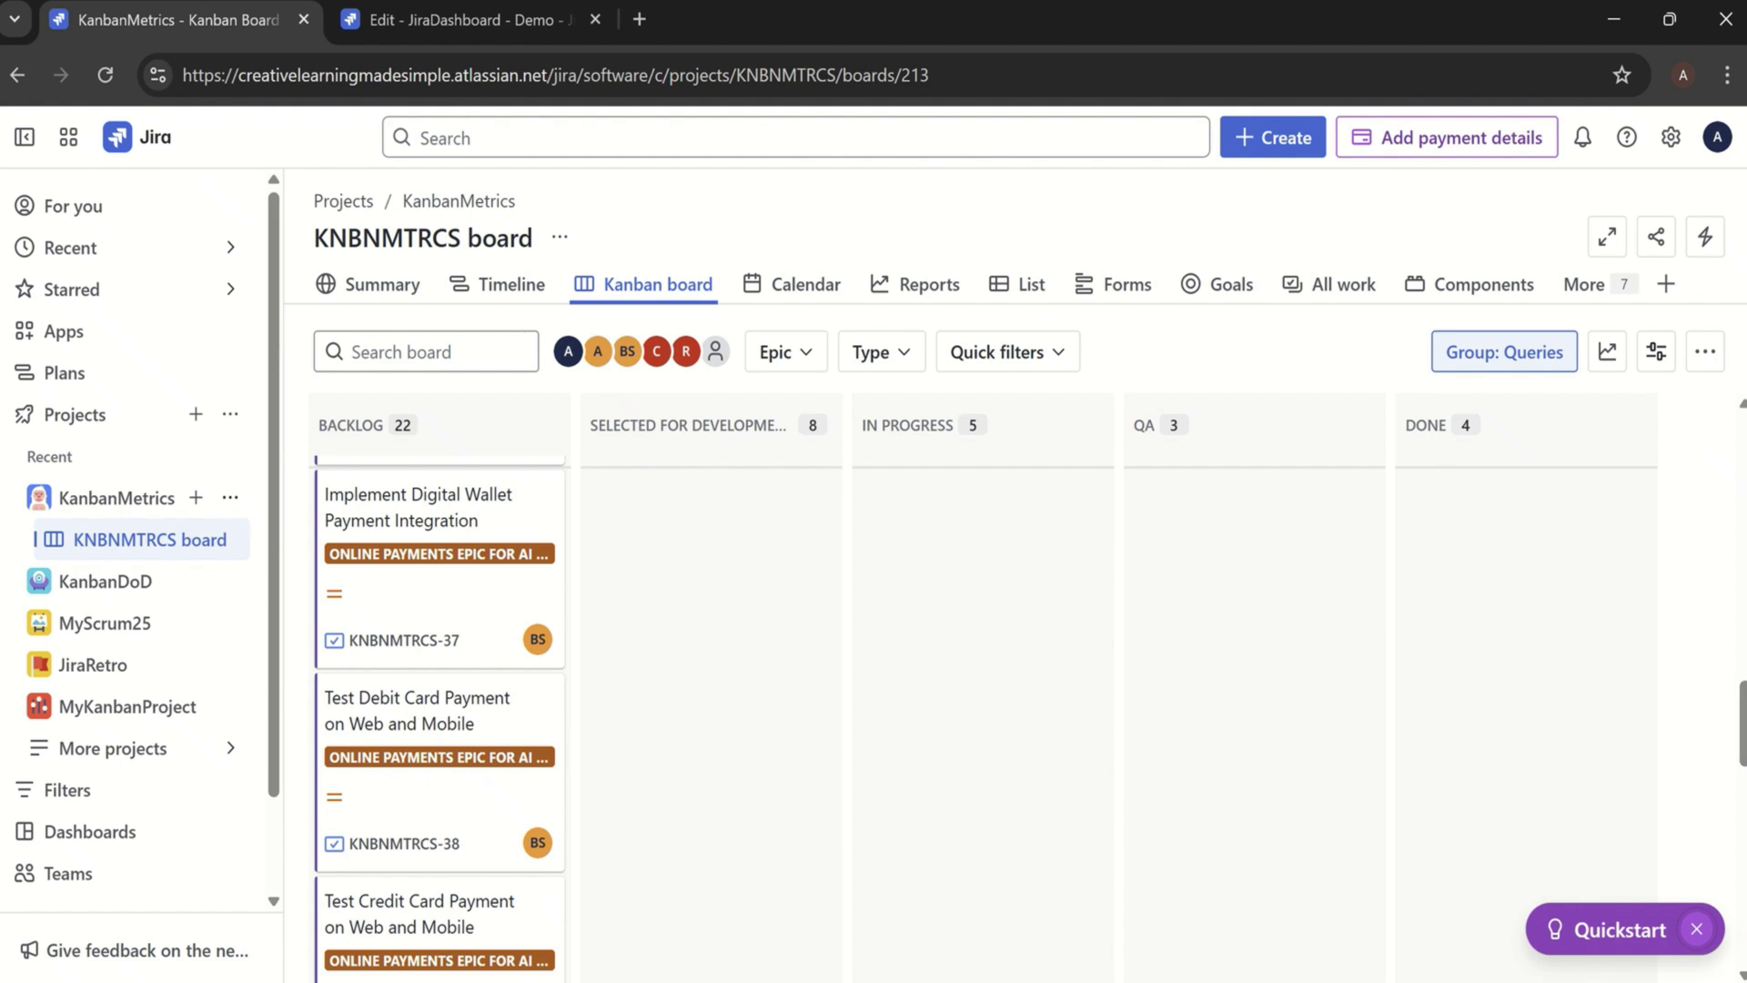
scroll(439, 719, "down", 10)
scroll(439, 719, "down", 5)
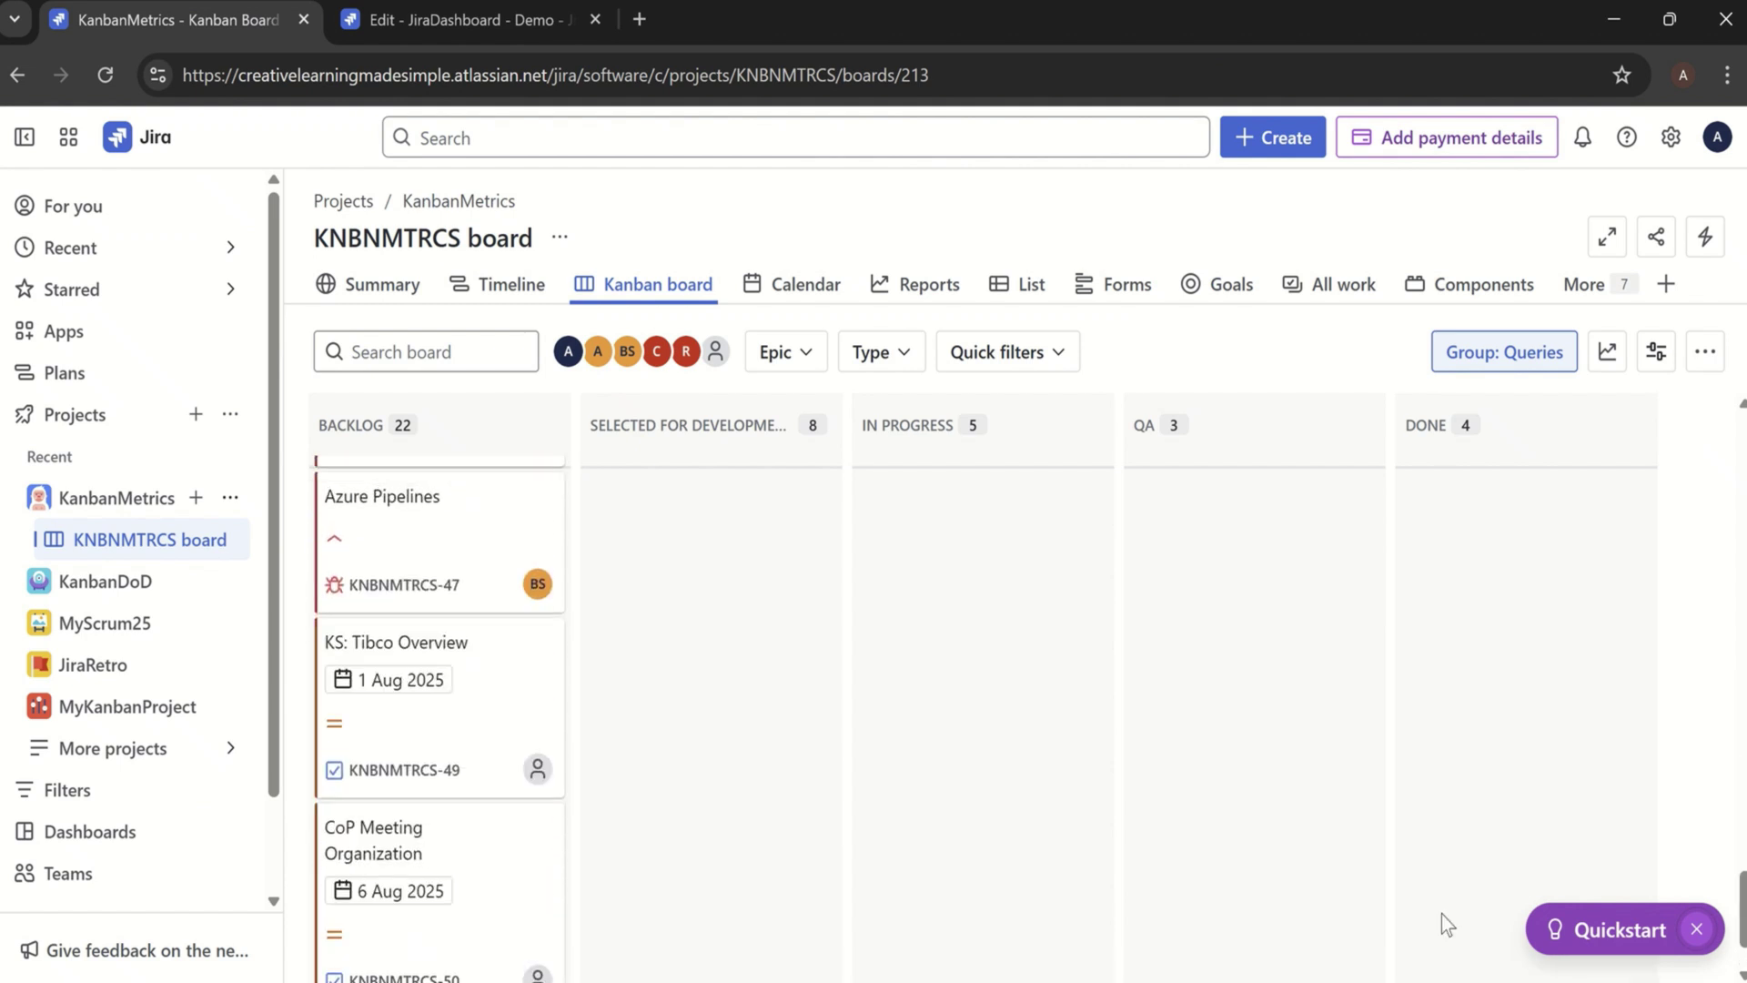
scroll(1443, 925, "down", 1)
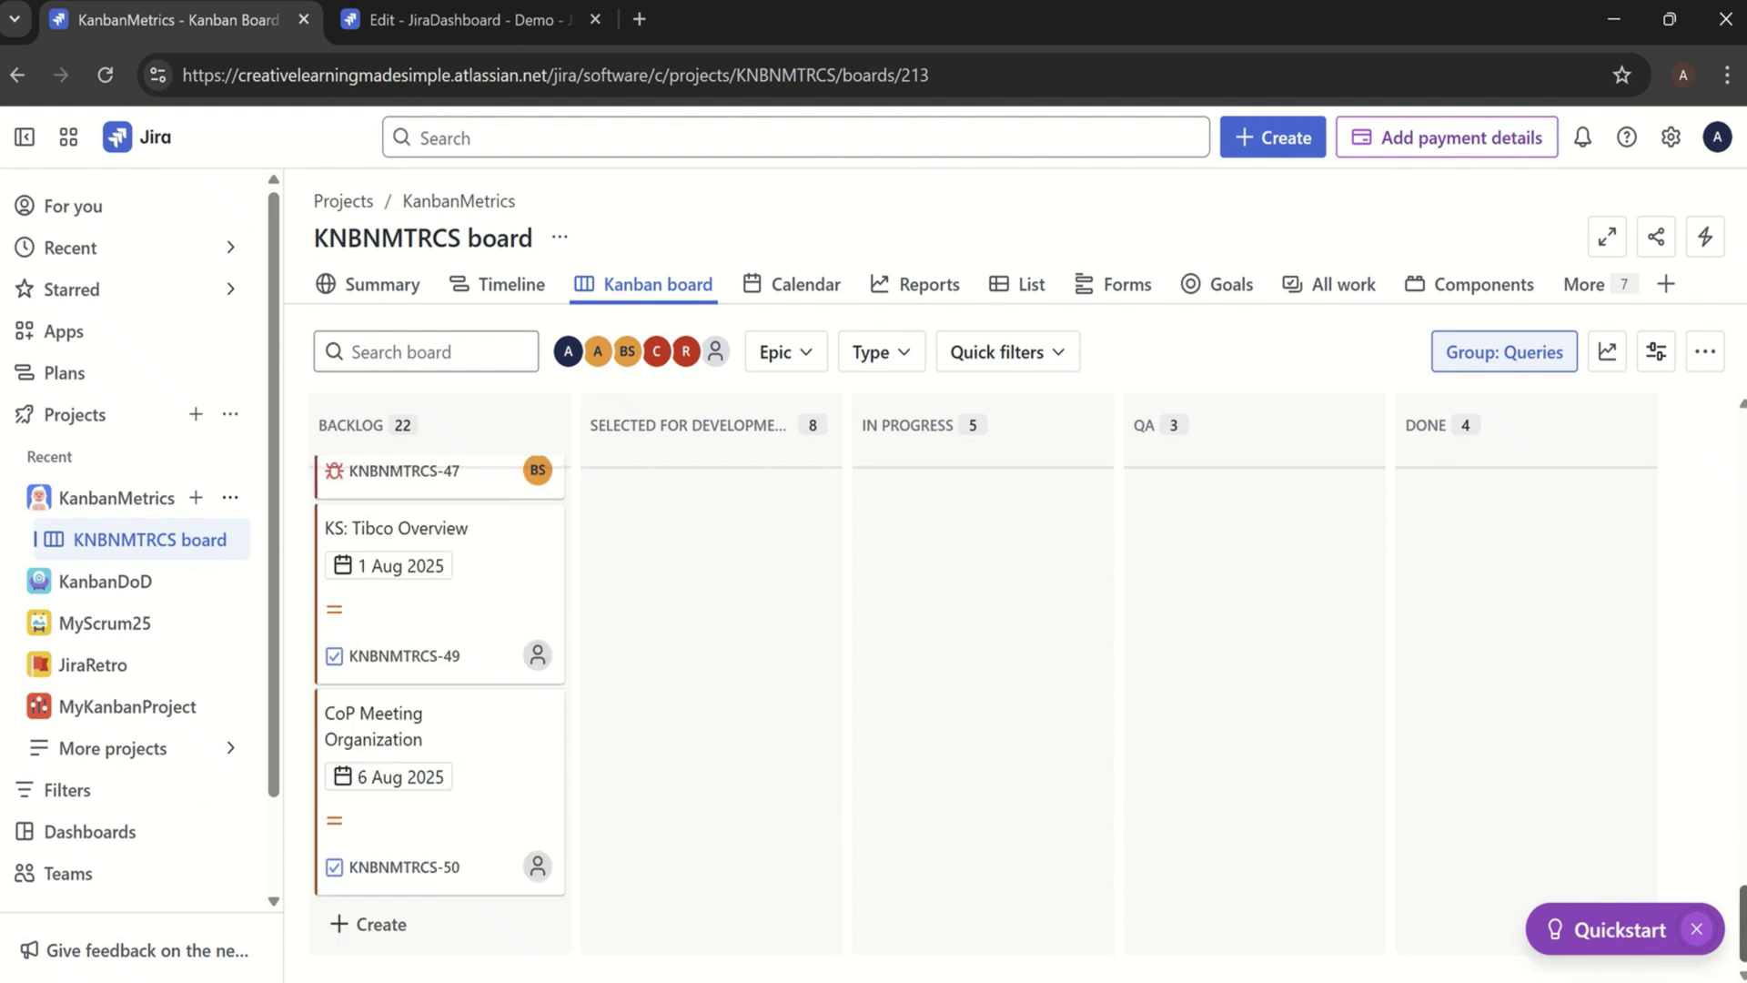
Step: Create a work item titled "New Issue to optimize Performance" in the Backlog column of the KNBNMTRCS board
left_click(380, 924)
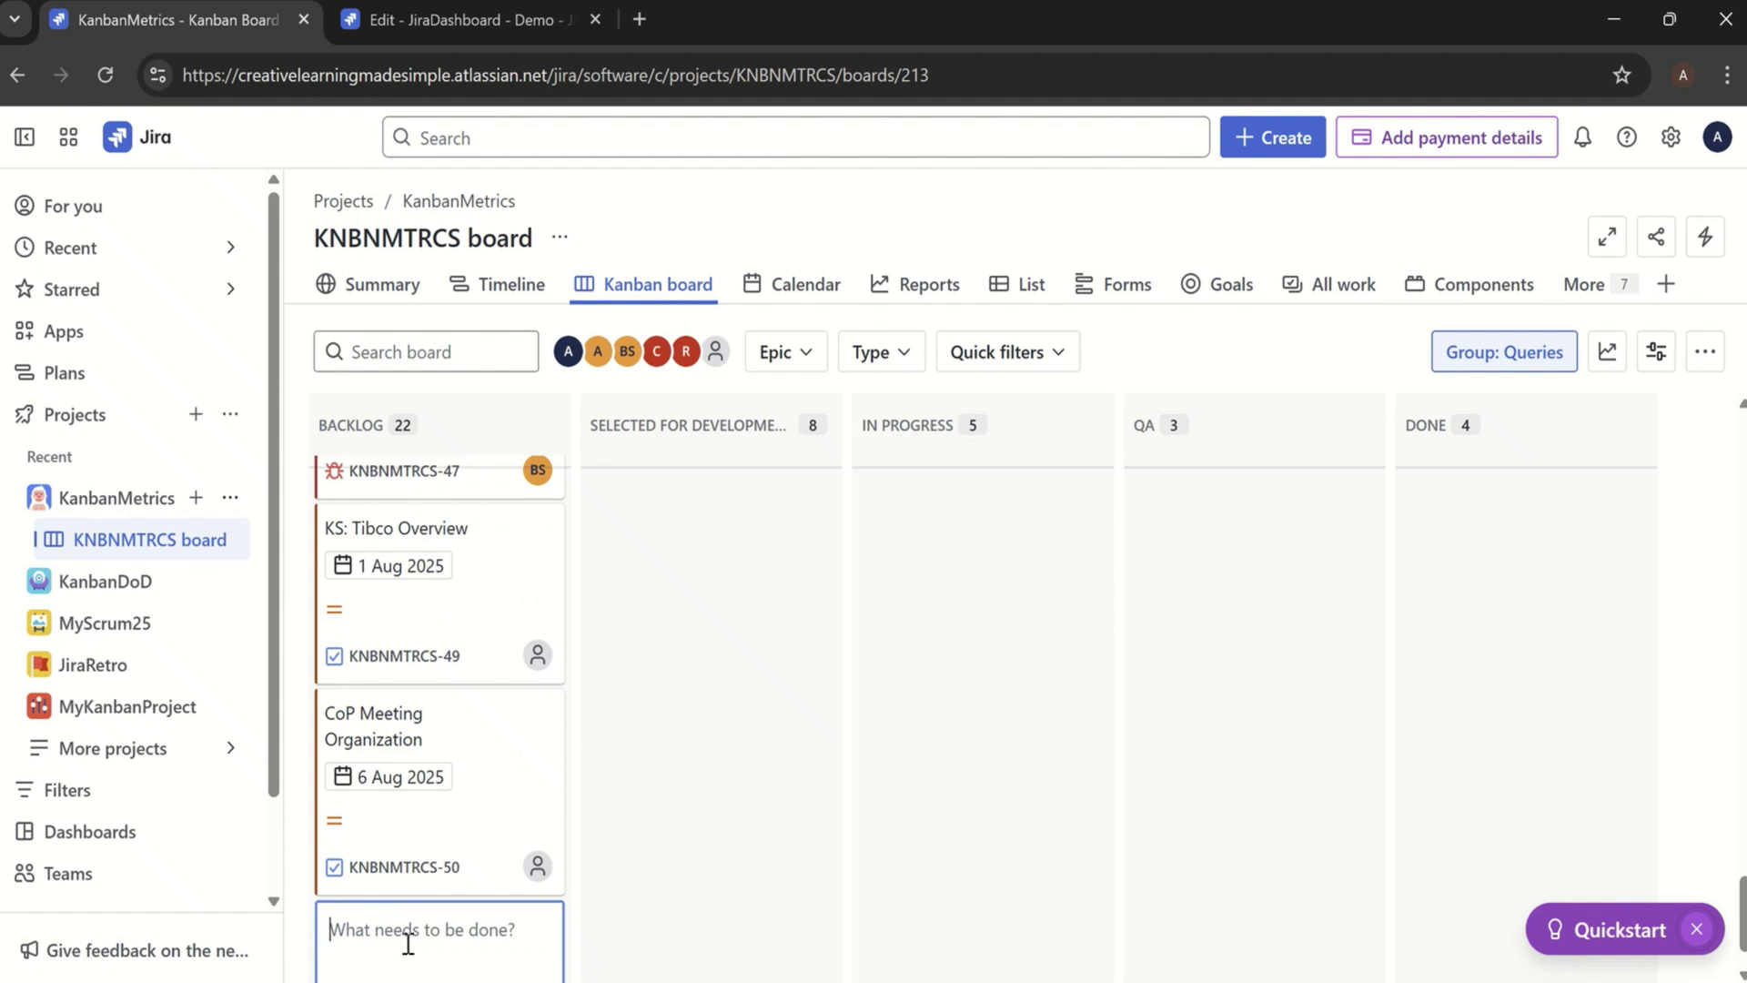
type("New ")
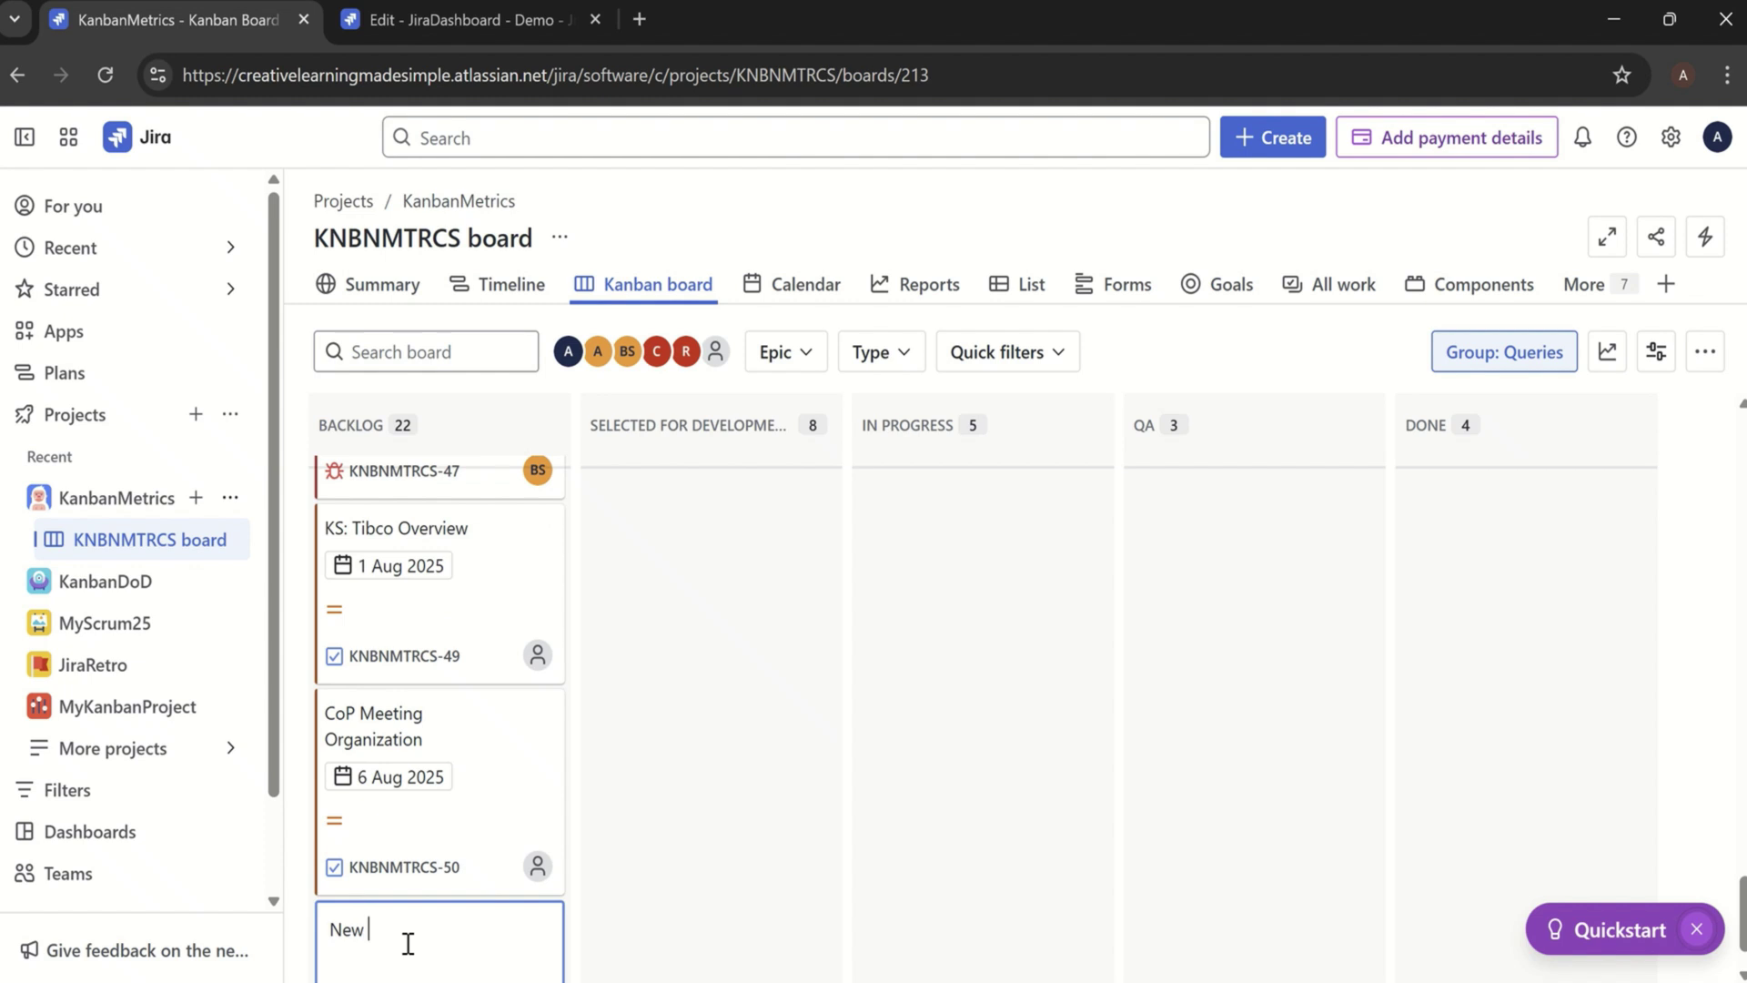
type("Issue to optimize Performance")
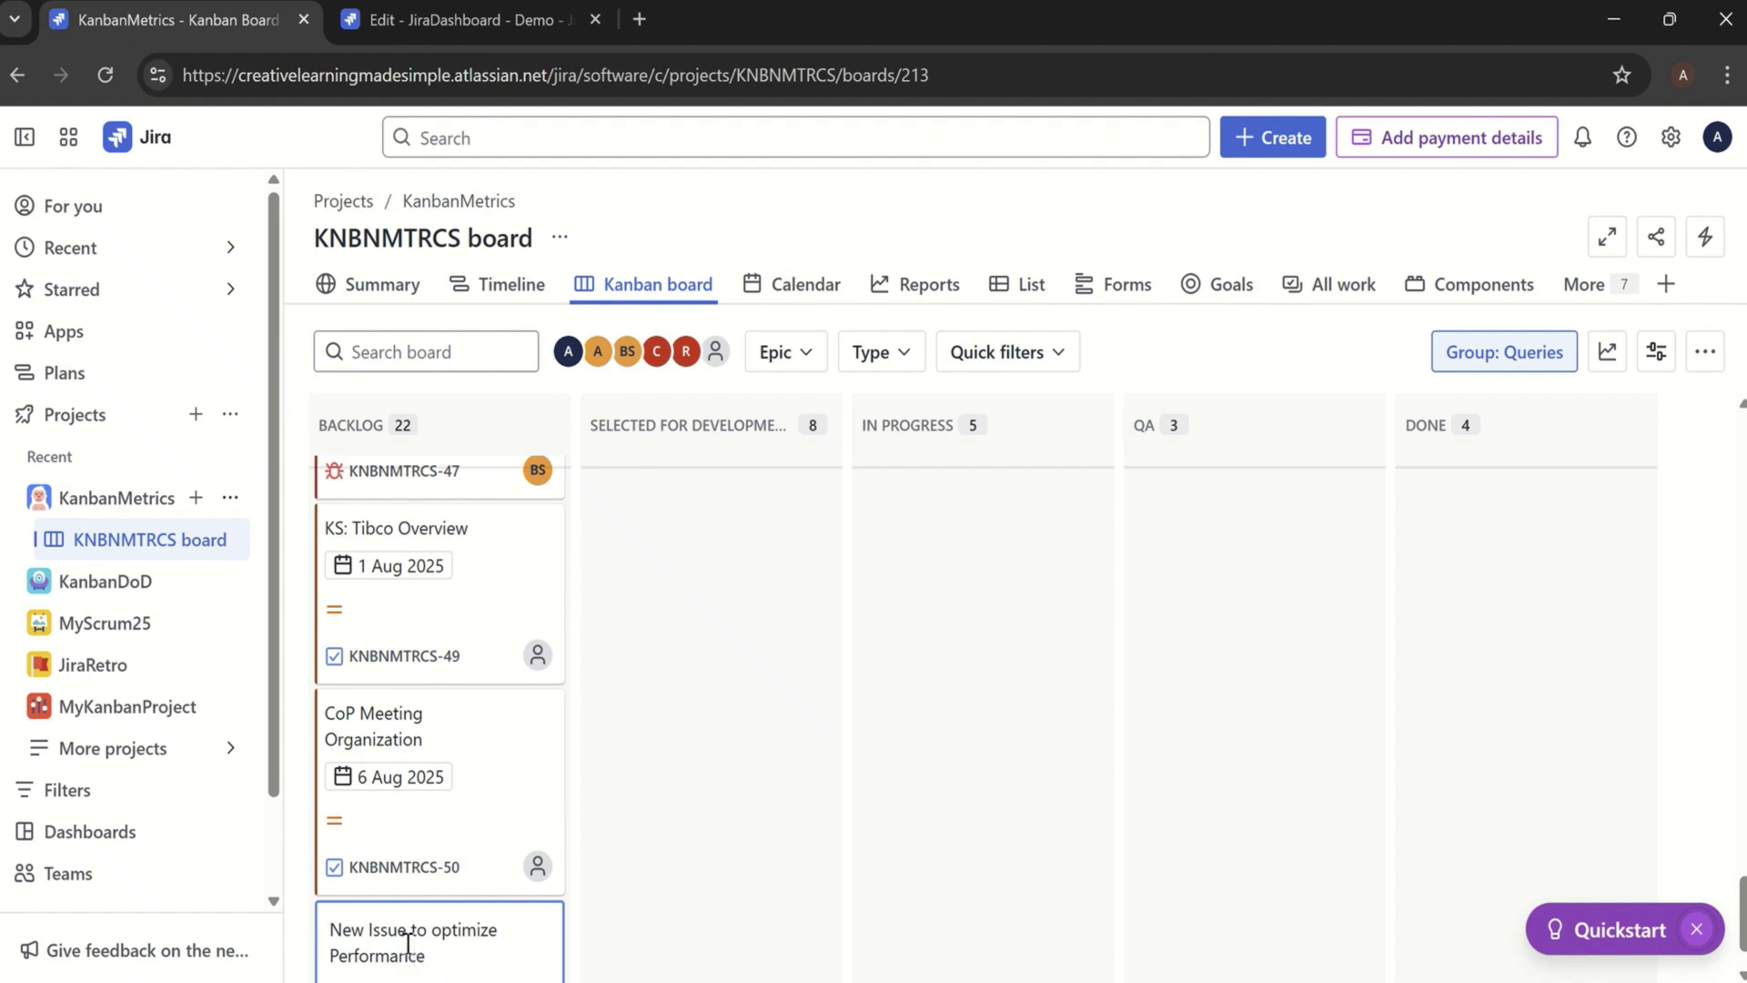
key("Return")
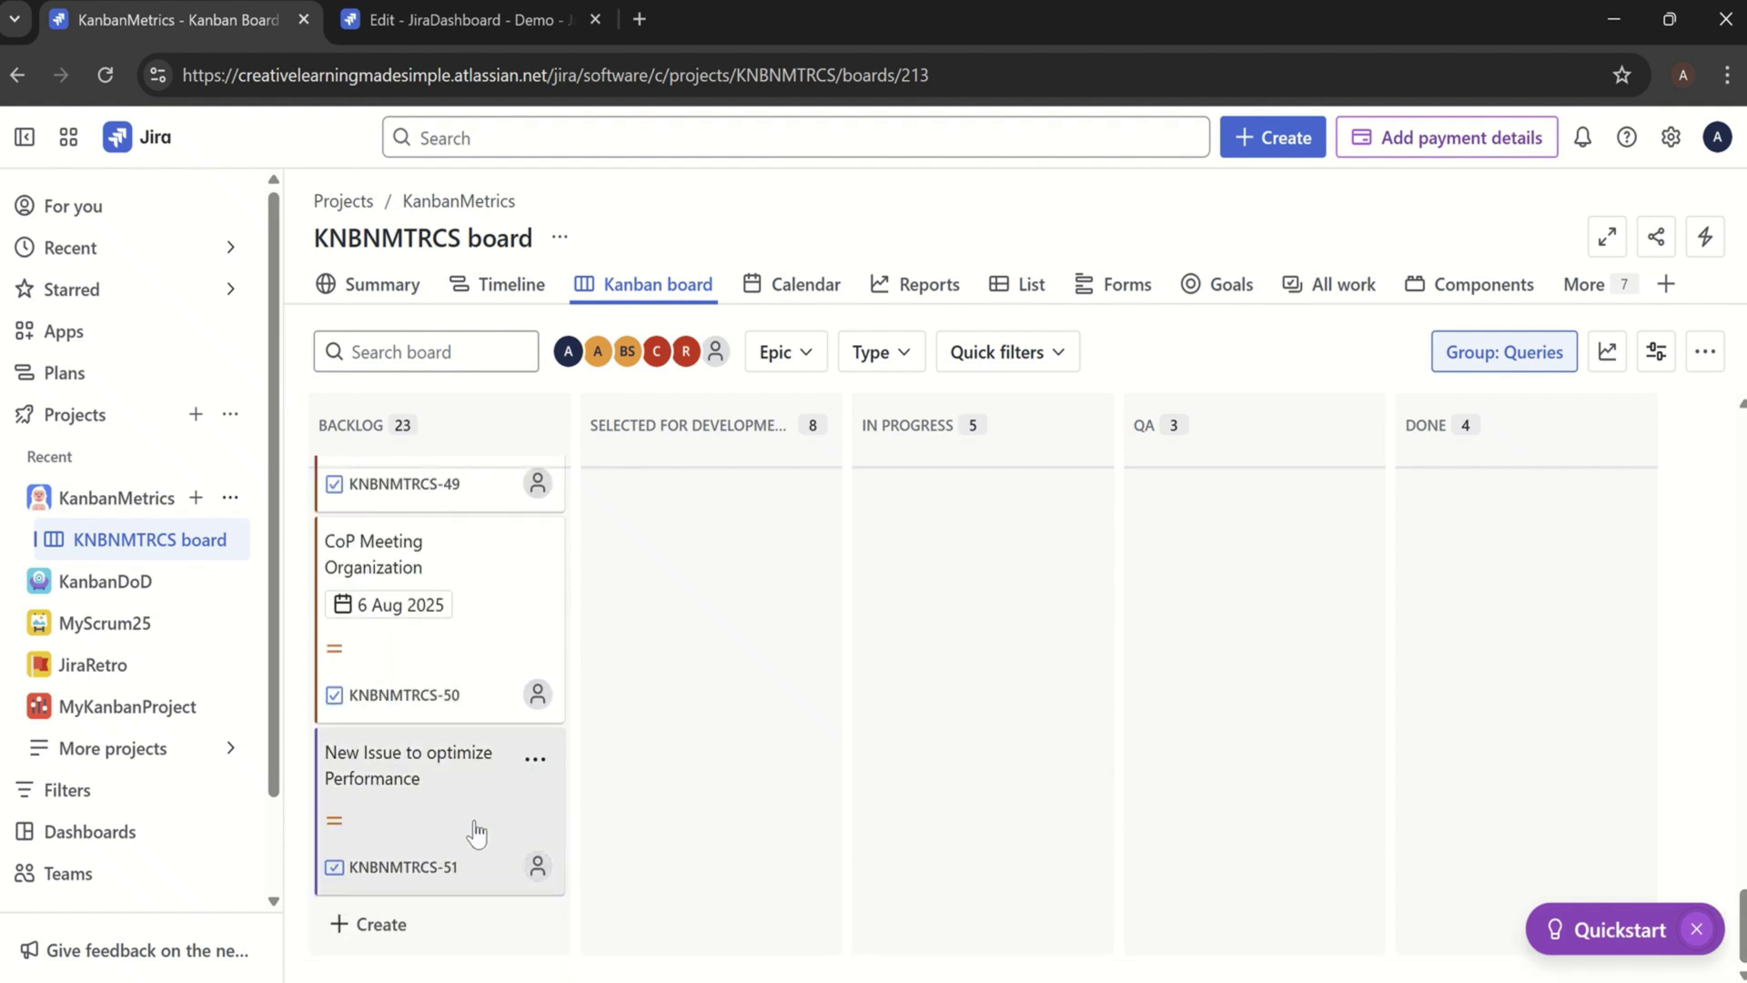
Step: Move the New Issue to optimize Performance card up the Backlog column to directly below Test Epic for AI
left_click_drag(475, 833, 373, 568)
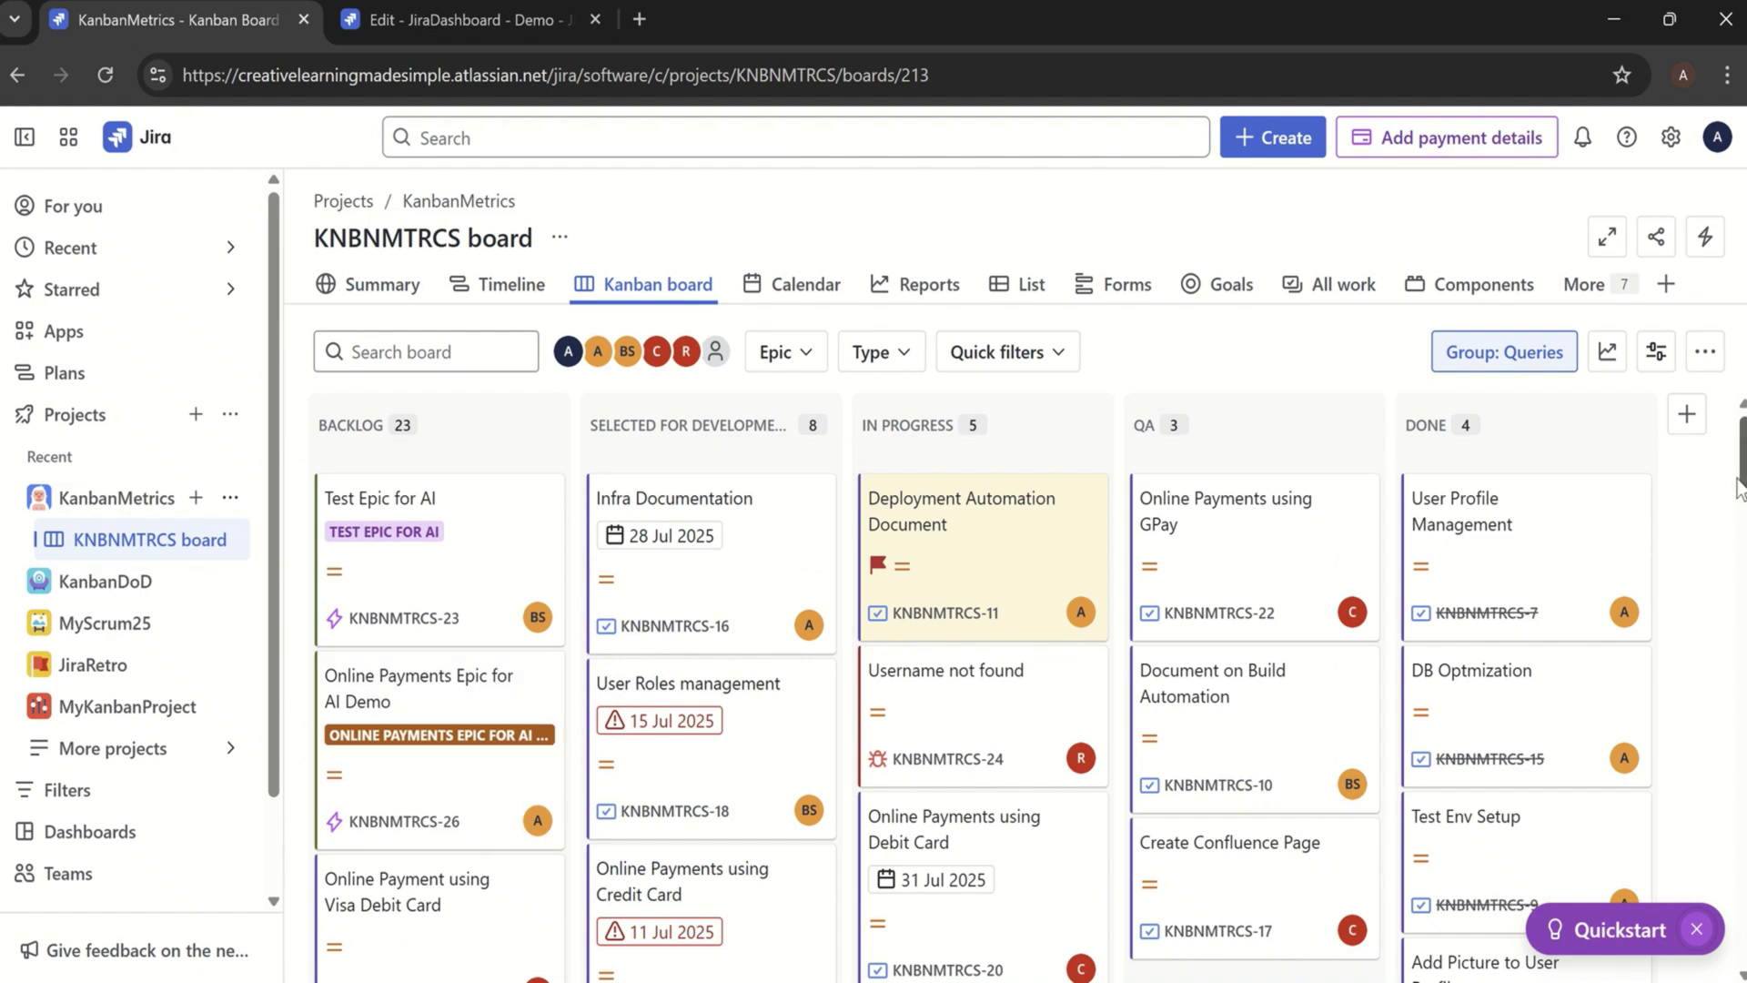
left_click_drag(1738, 487, 1738, 910)
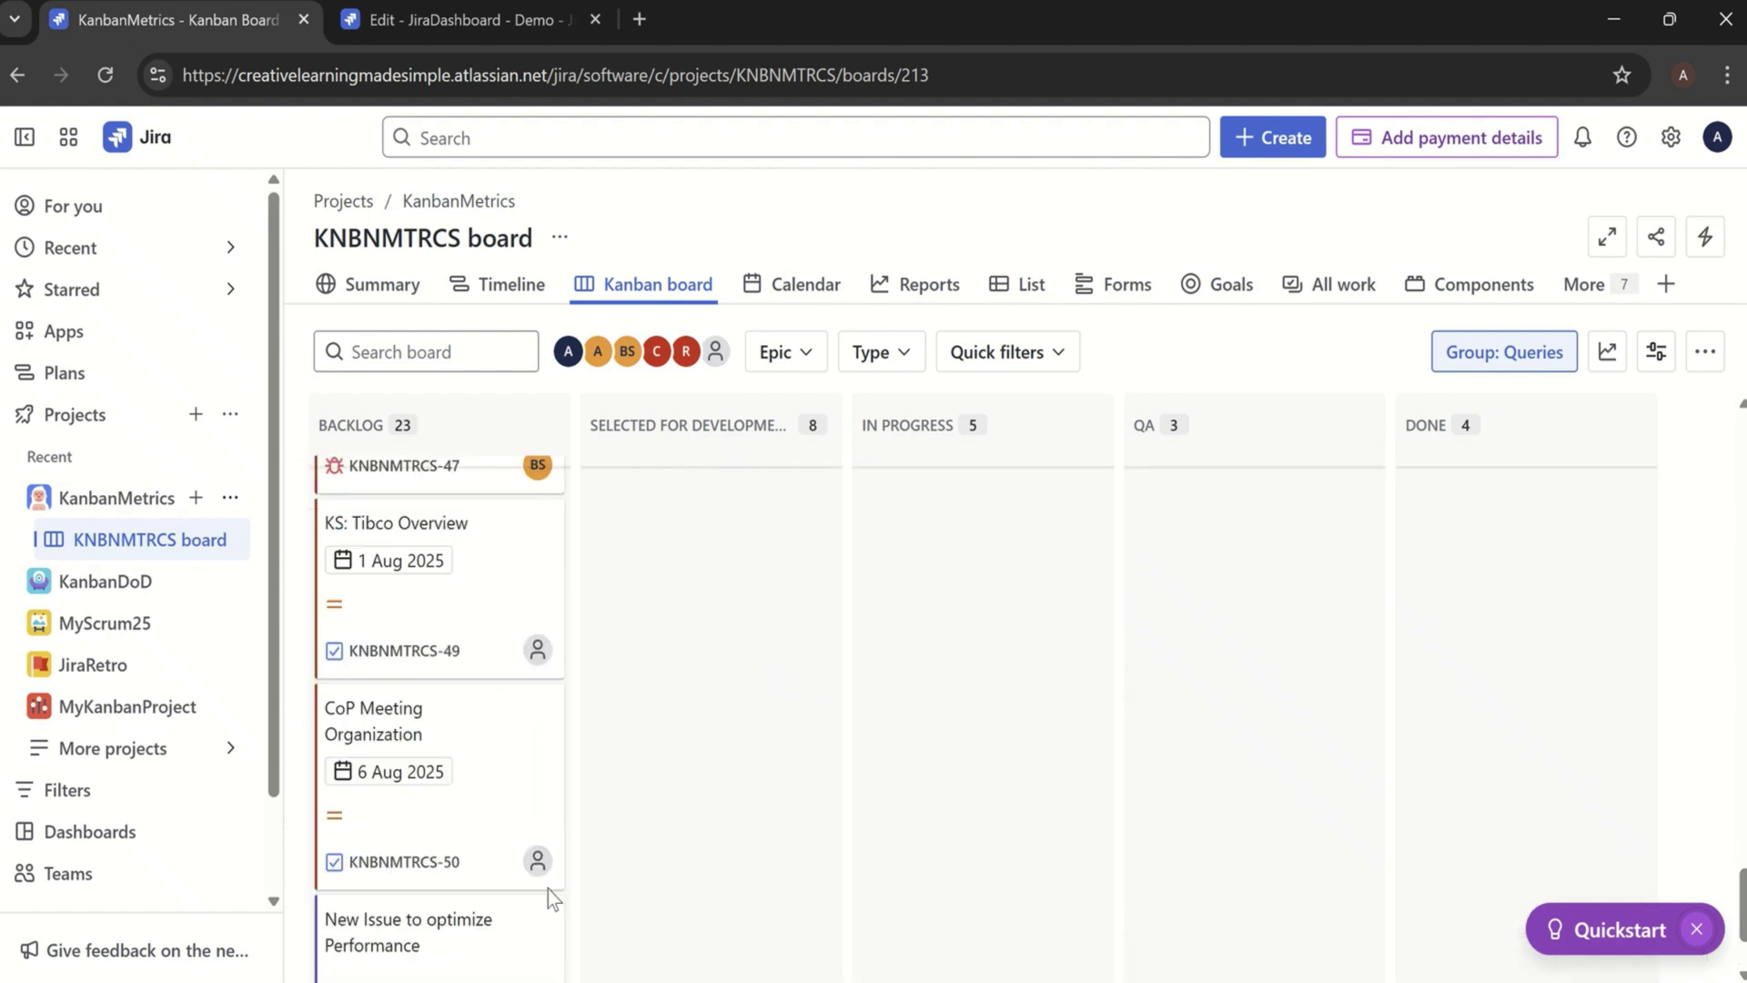
left_click_drag(550, 896, 433, 675)
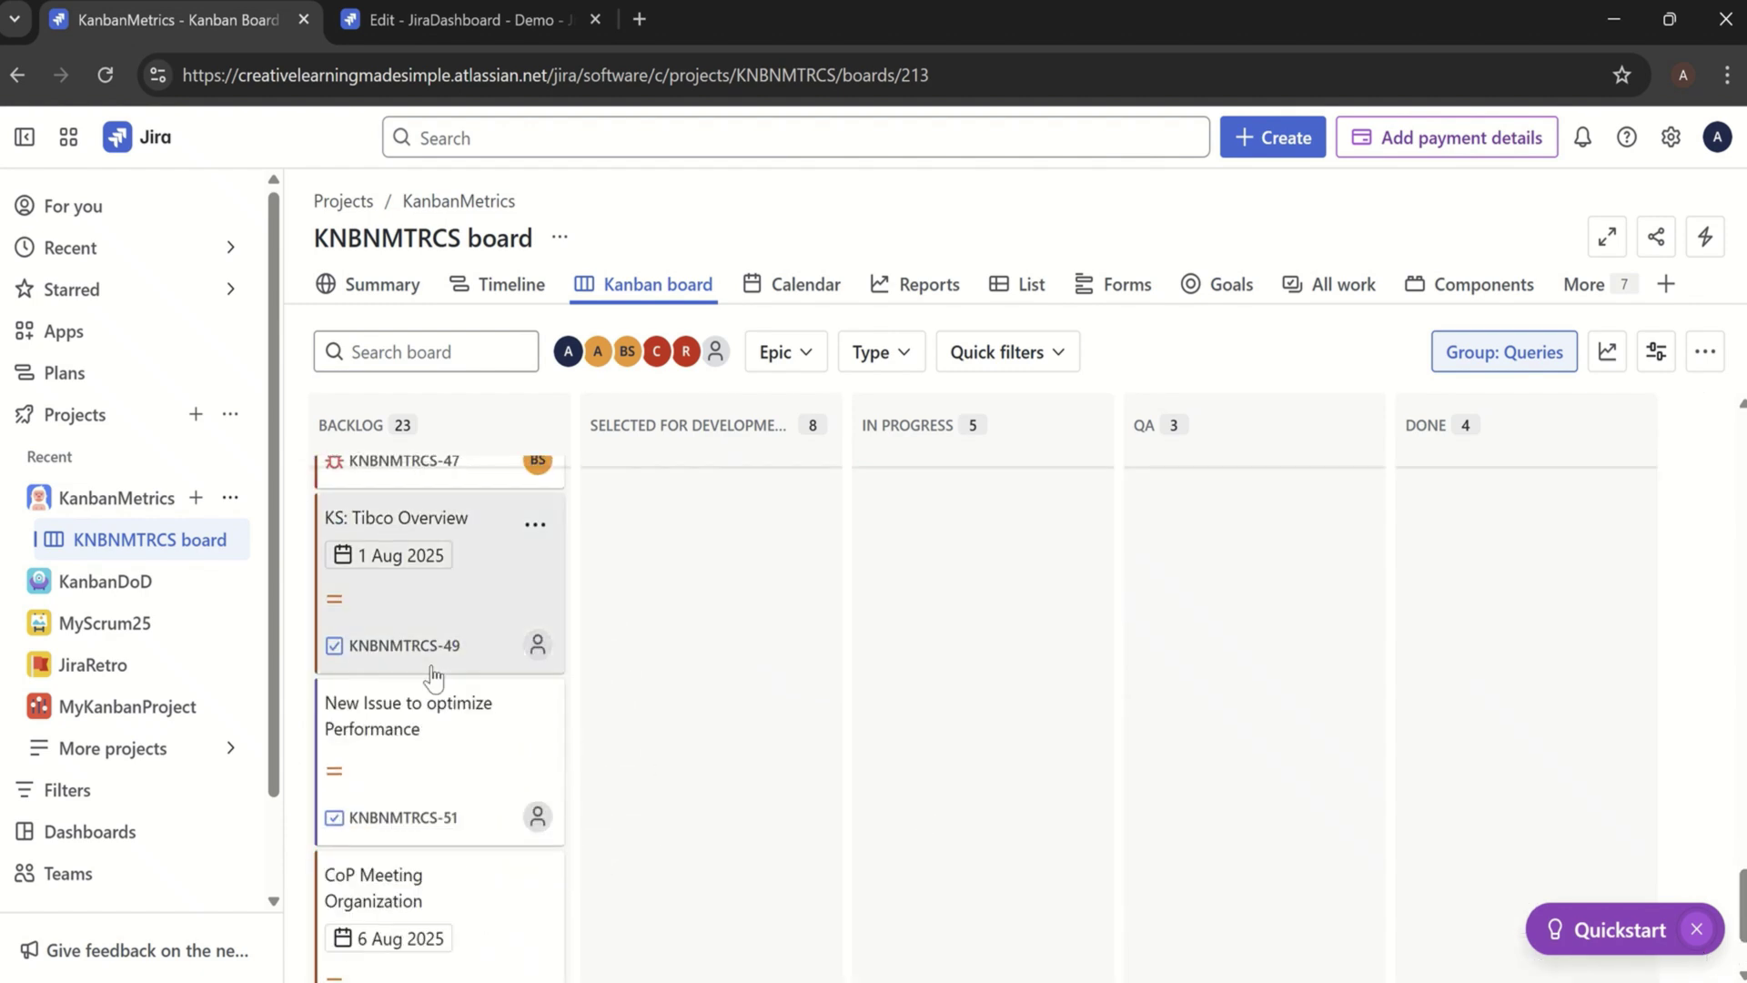
left_click_drag(461, 761, 375, 635)
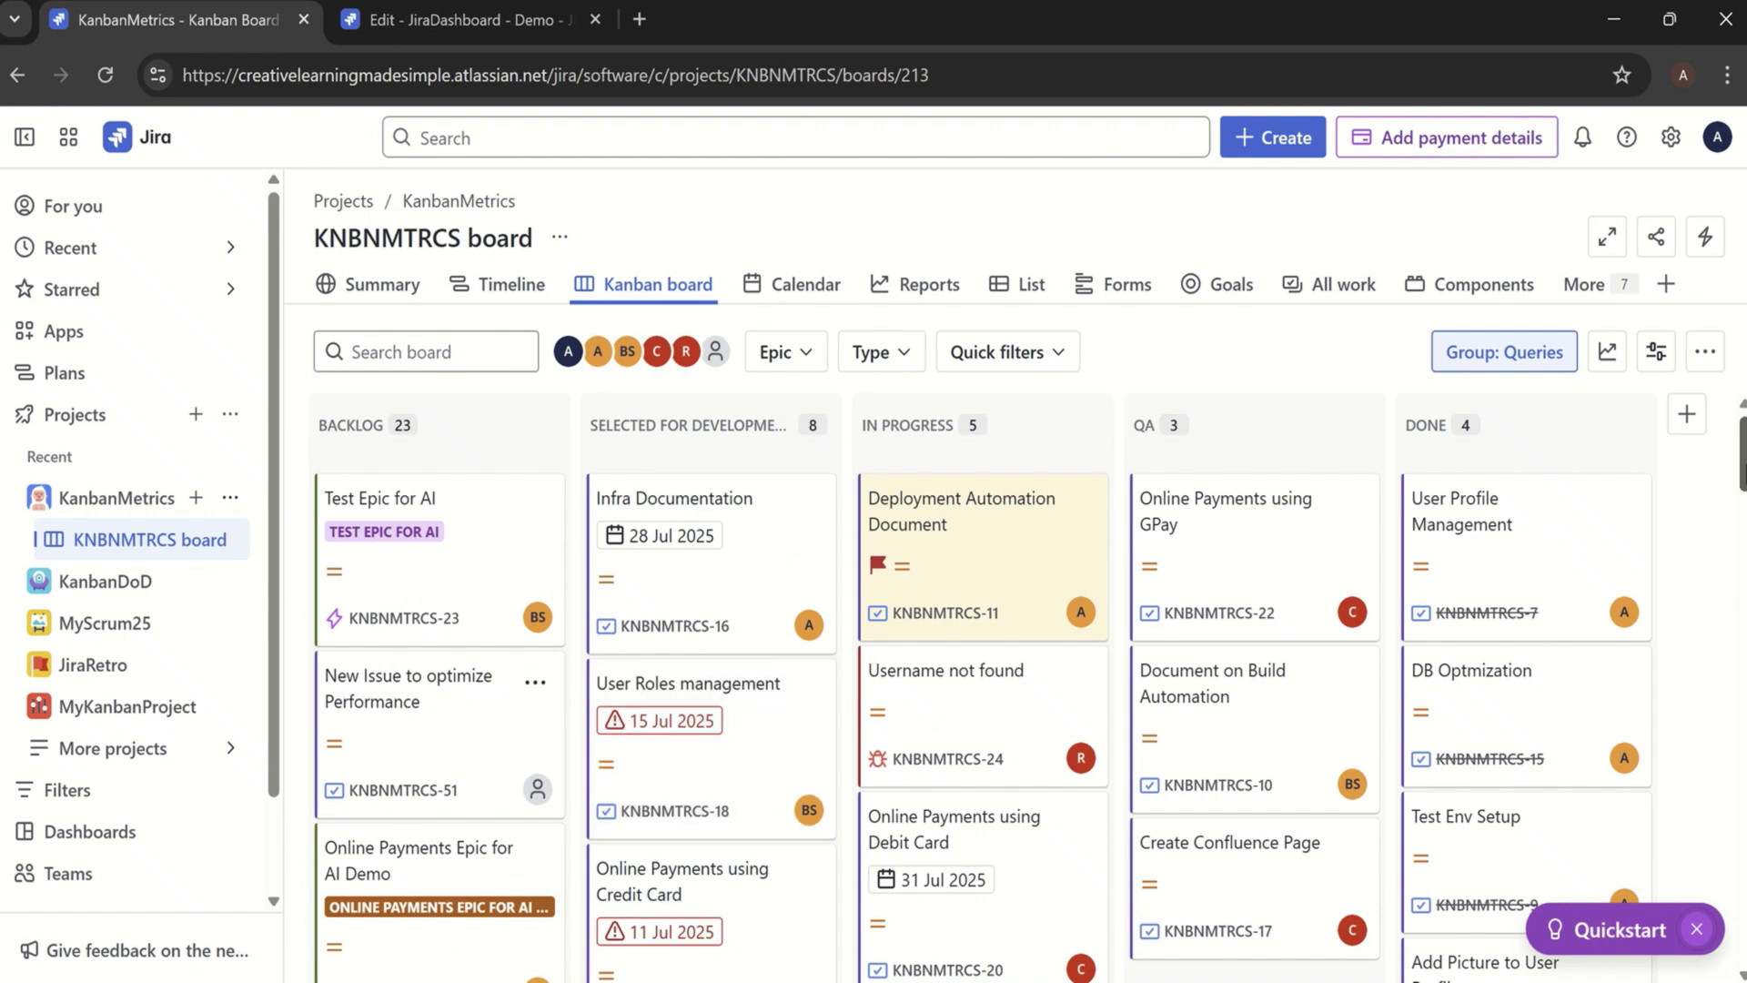
scroll(1236, 706, "down", 2)
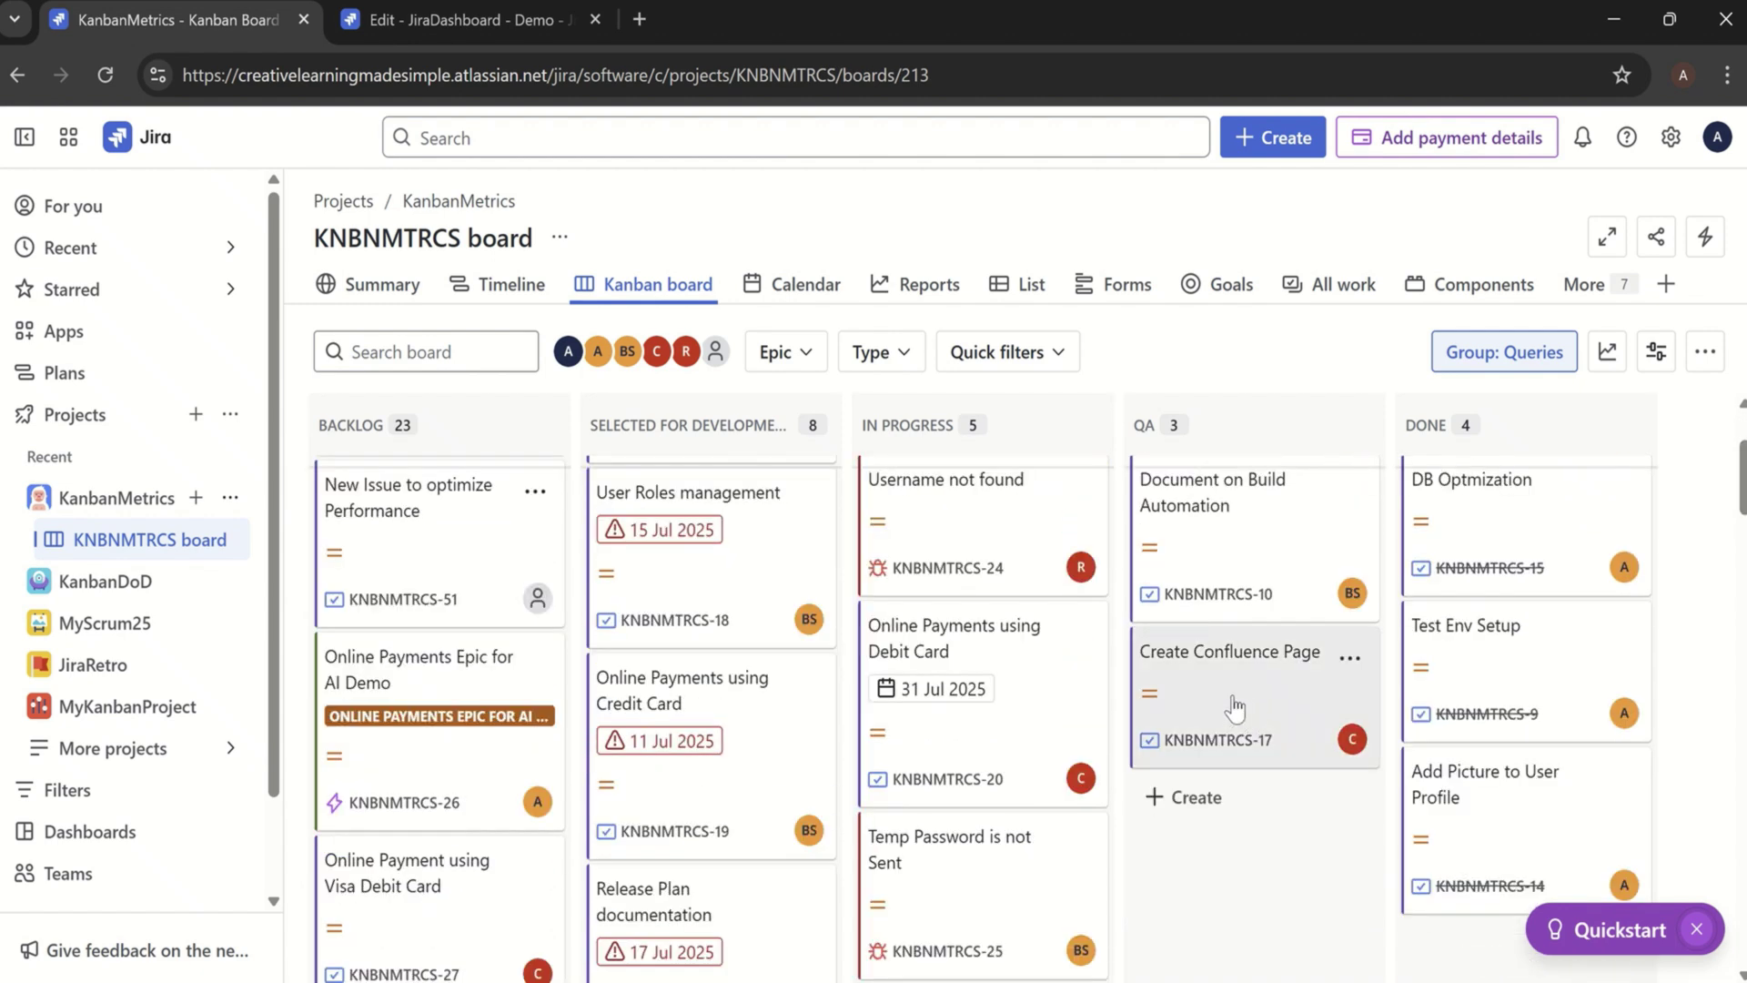
Step: Reload the JiraDashboard - Demo dashboard, dismiss the gadget list, and examine the 25 Jul 2025 point in the Created vs Resolved chart
left_click(451, 22)
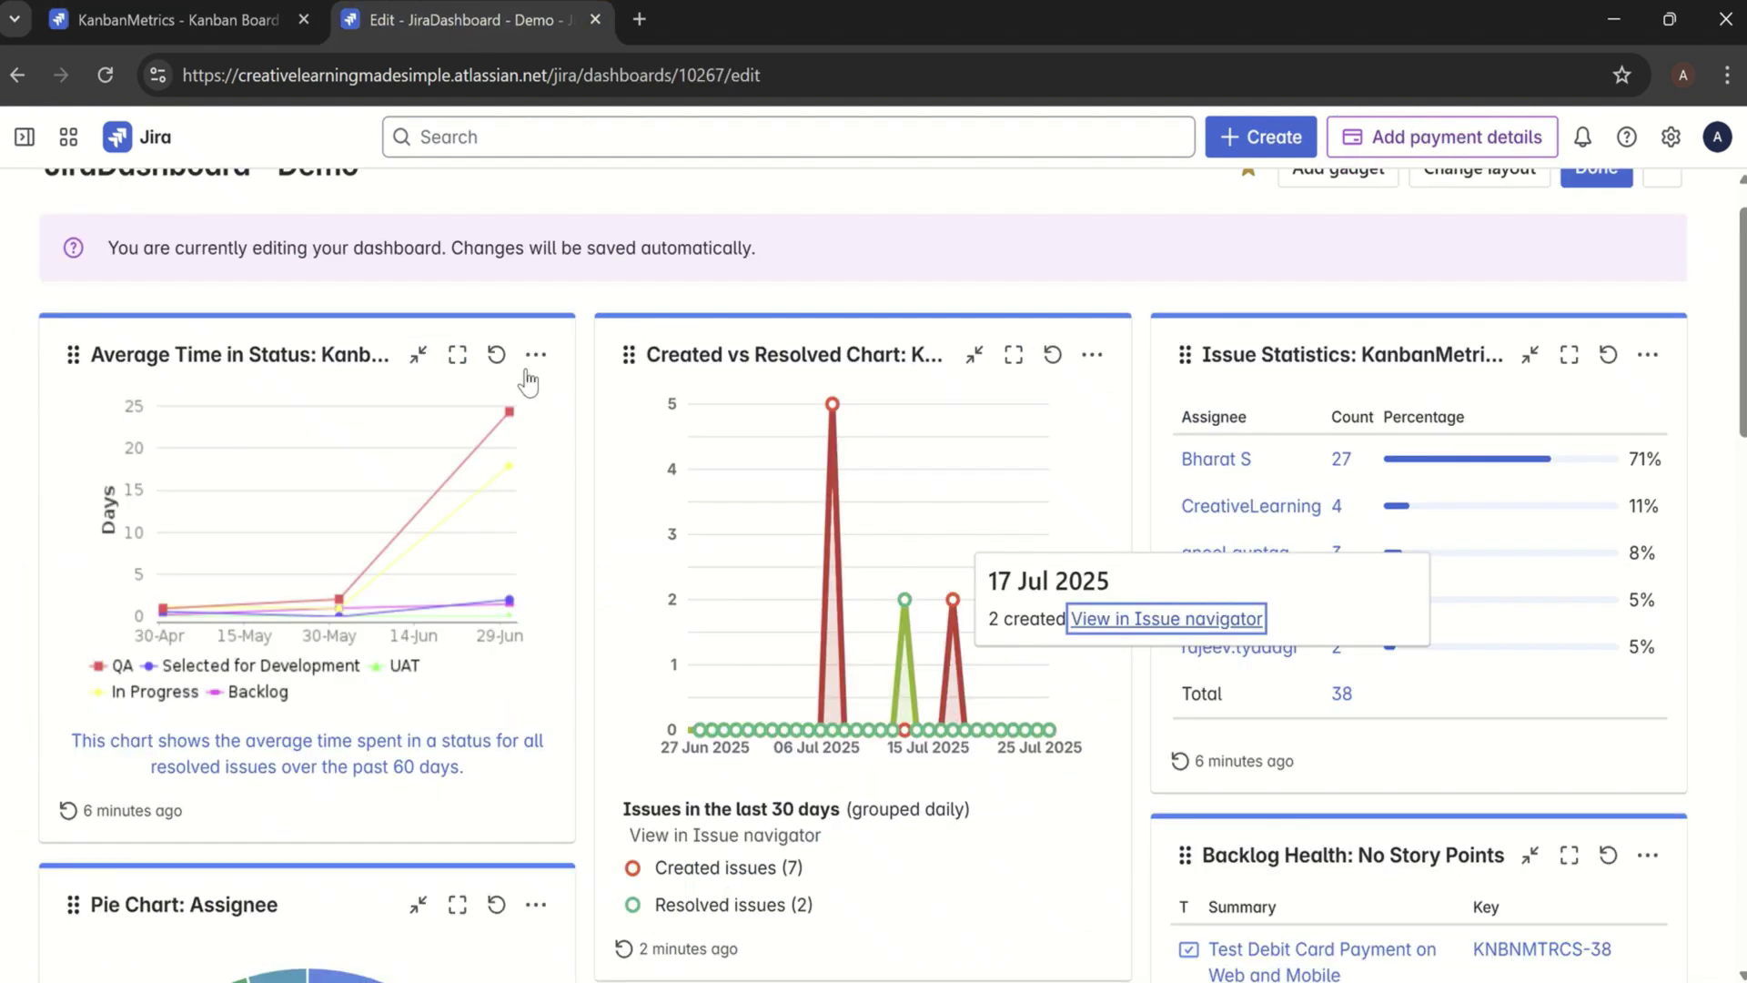
left_click(106, 74)
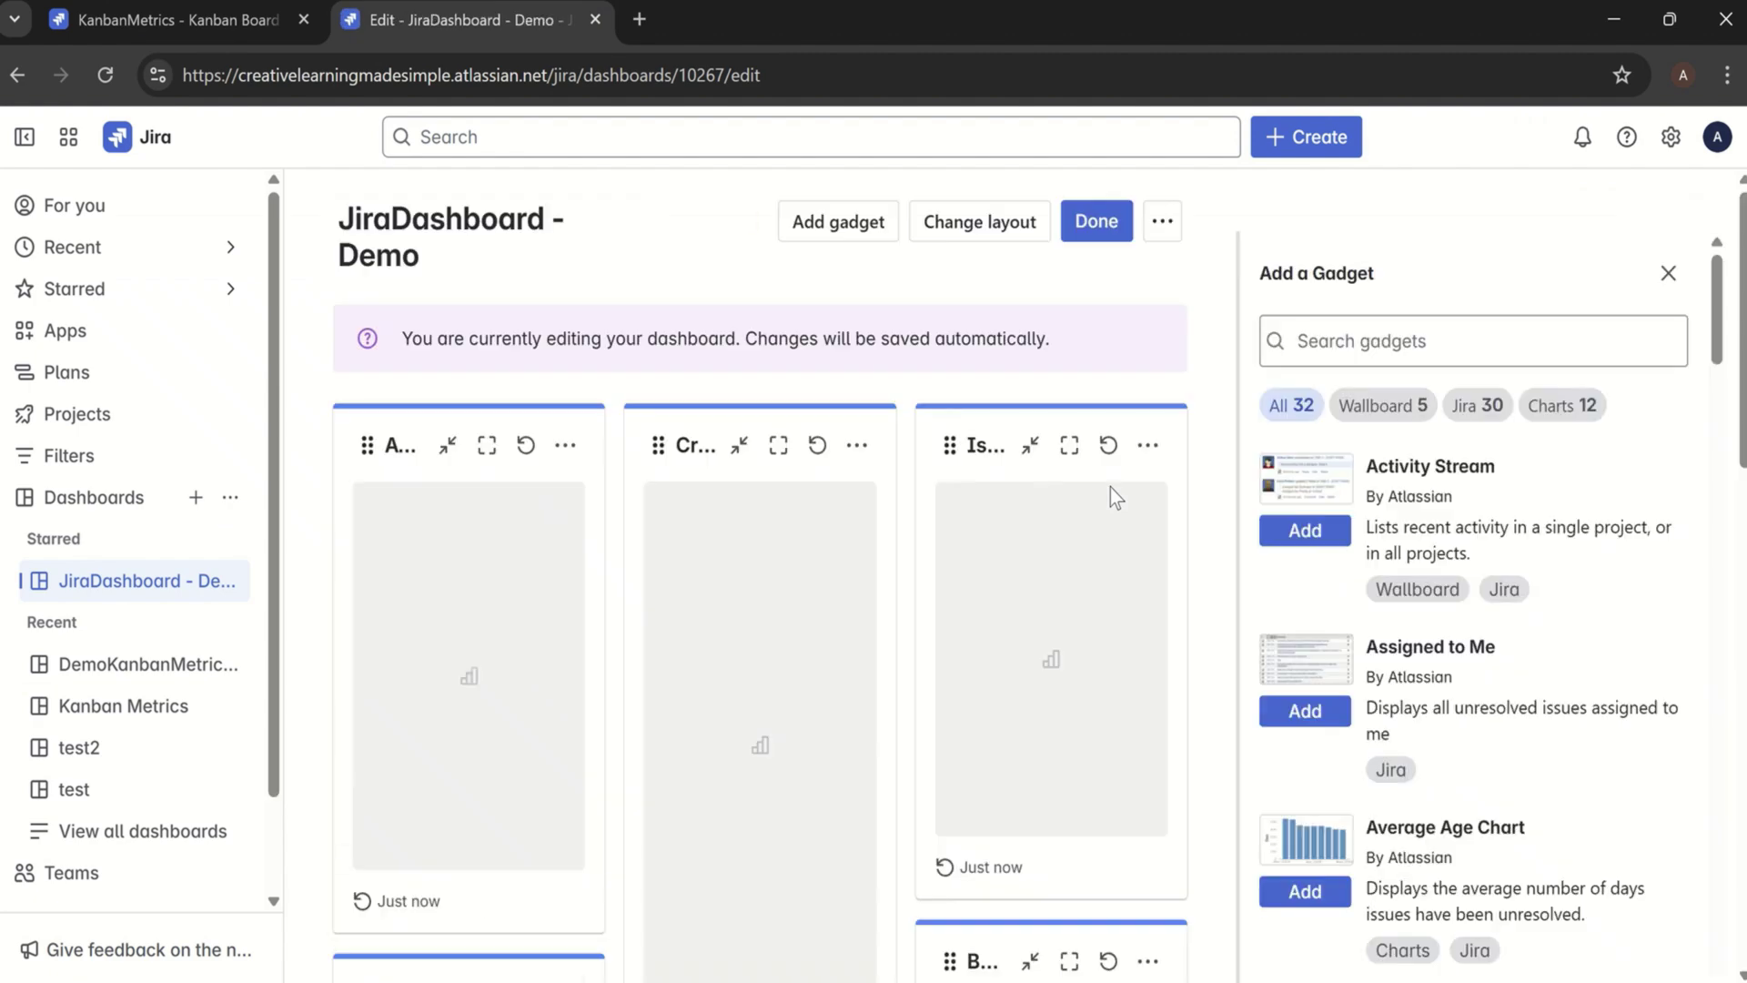
left_click(1668, 273)
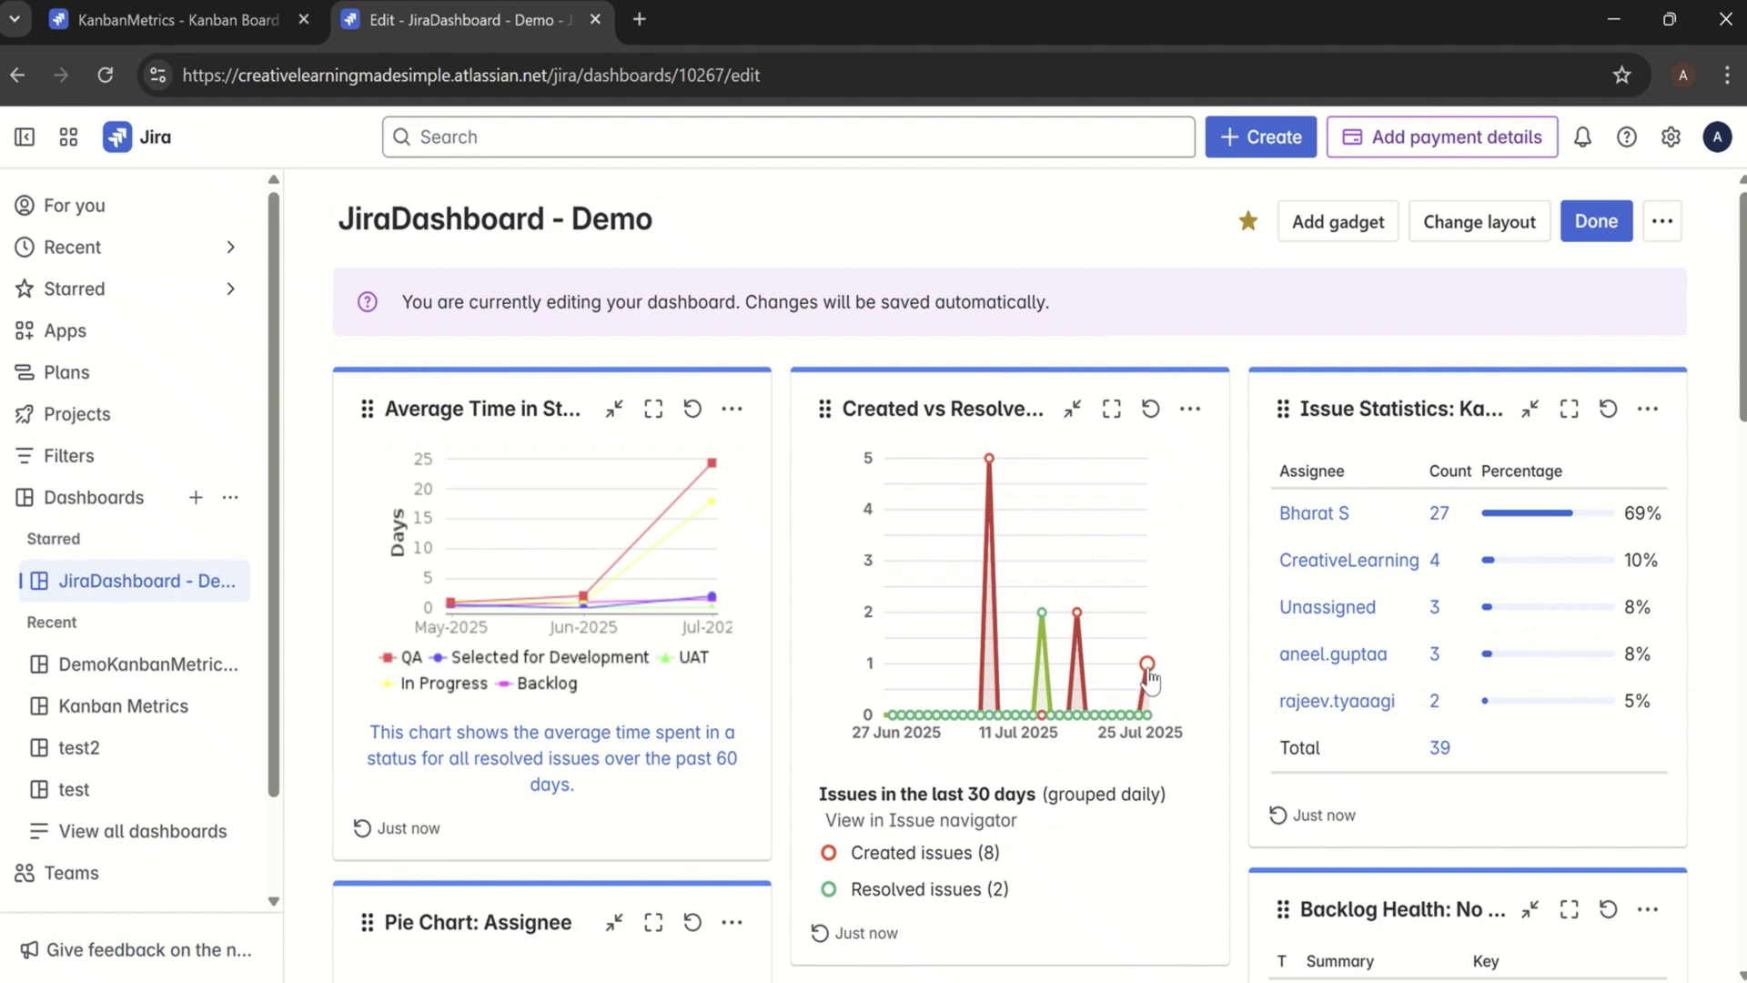
mouse_move(1148, 678)
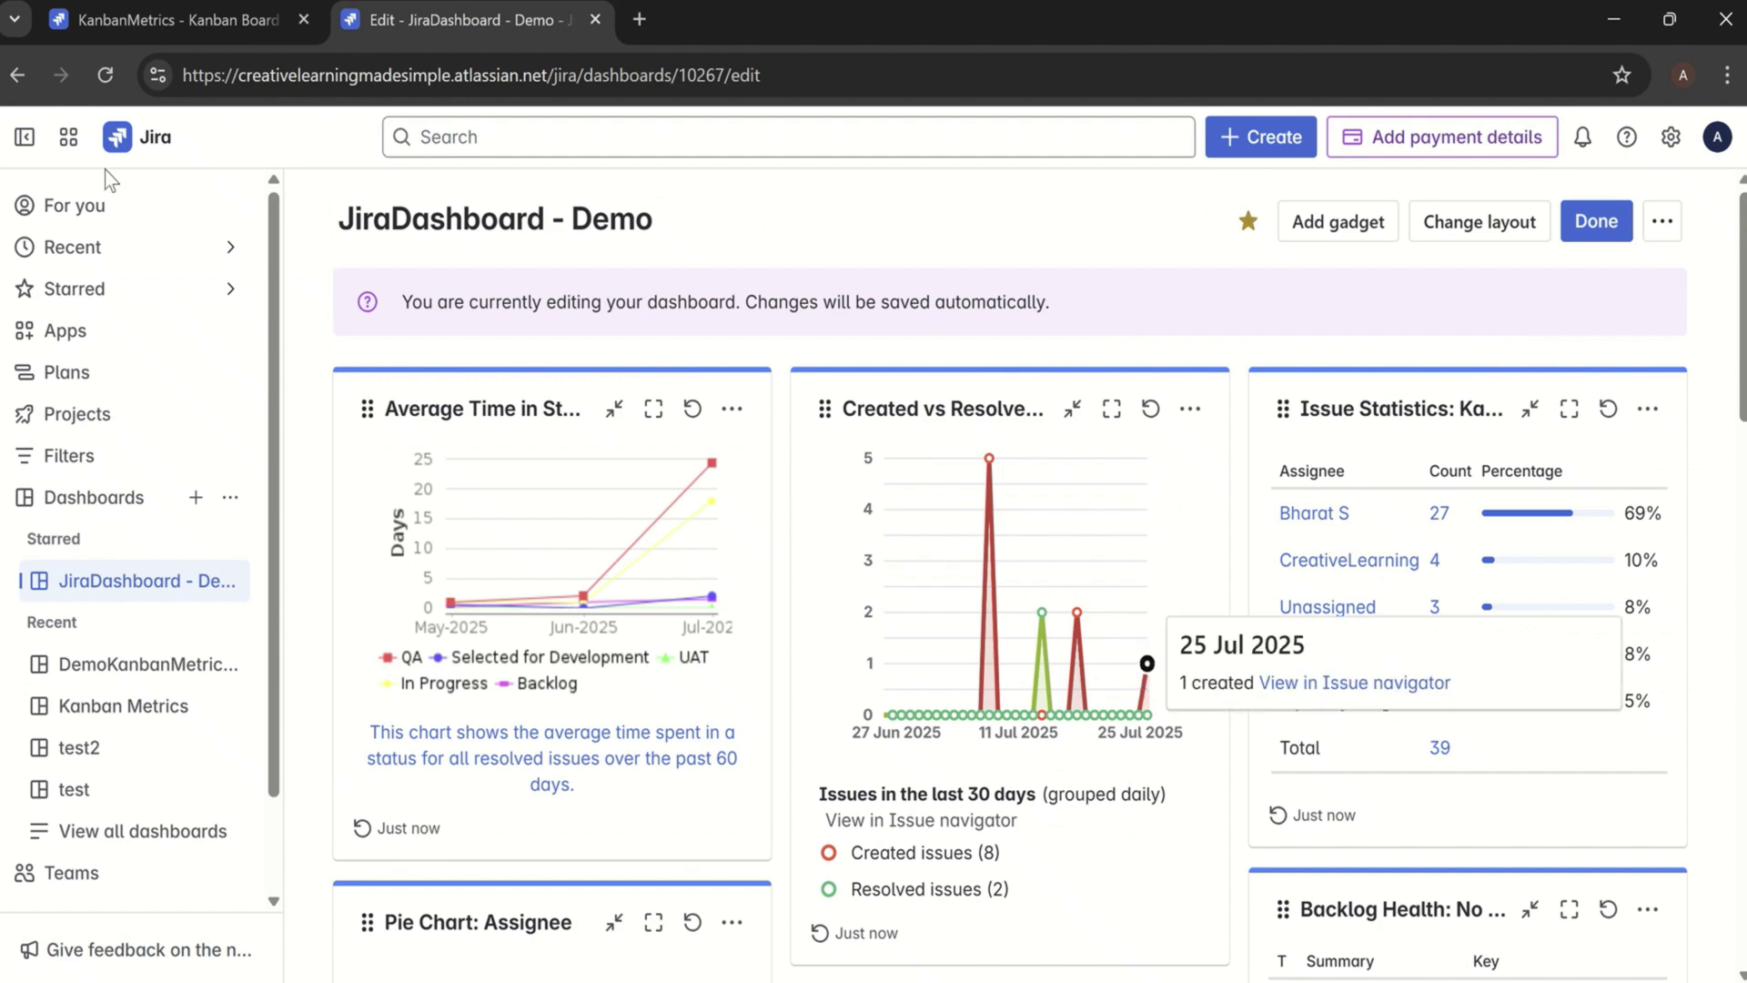
Step: Move the Create Confluence Page work item from QA to Done on the KNBNMTRCS board
left_click(184, 20)
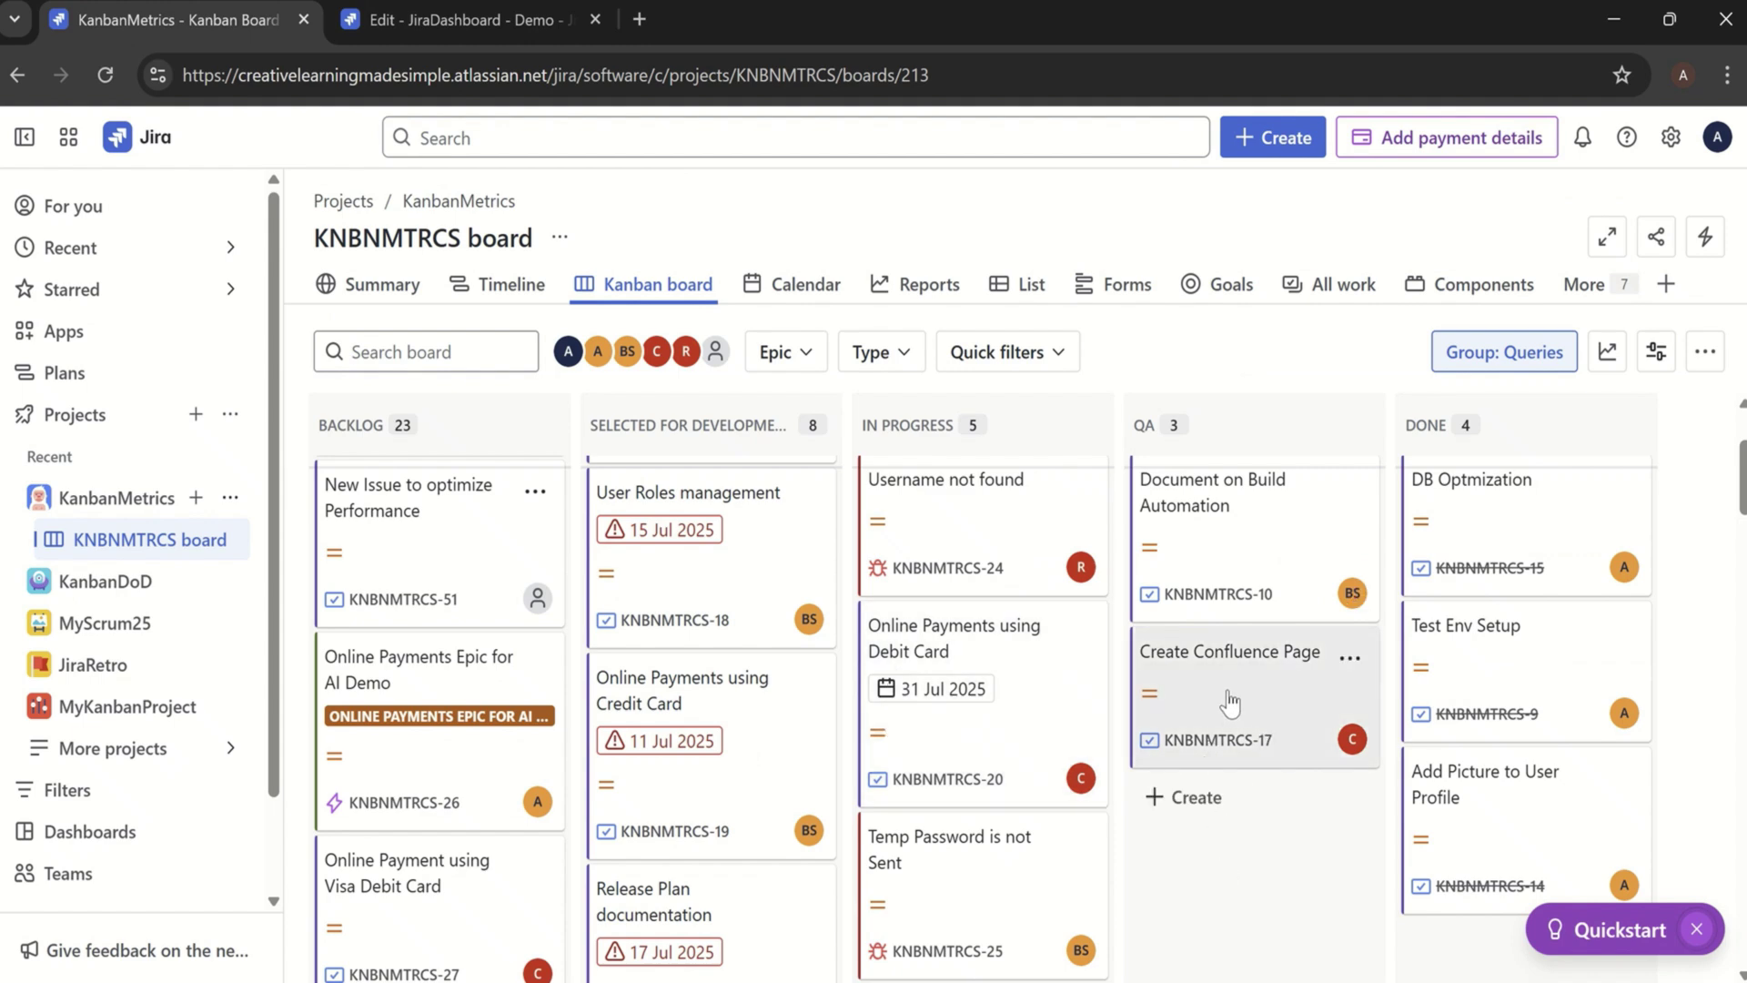
left_click_drag(1229, 702, 1451, 605)
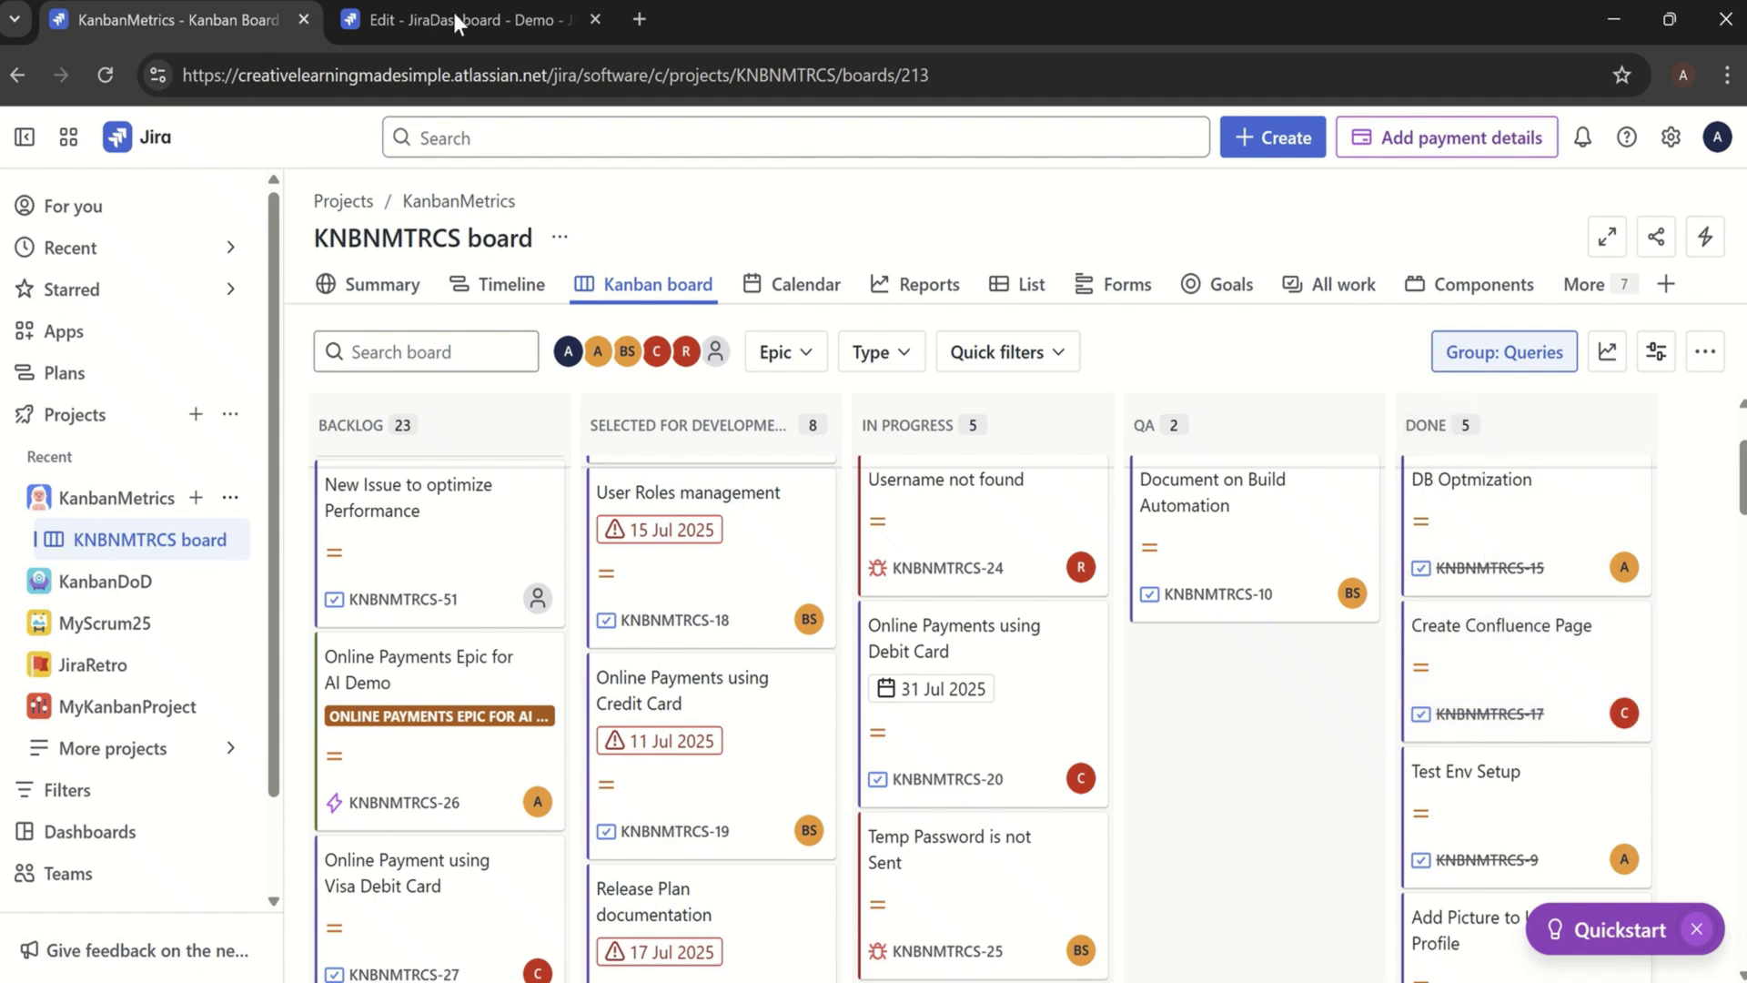
Step: Reload the dashboard, finish editing it, and examine the 25 Jul 2025 point in the Created vs Resolved chart
left_click(483, 18)
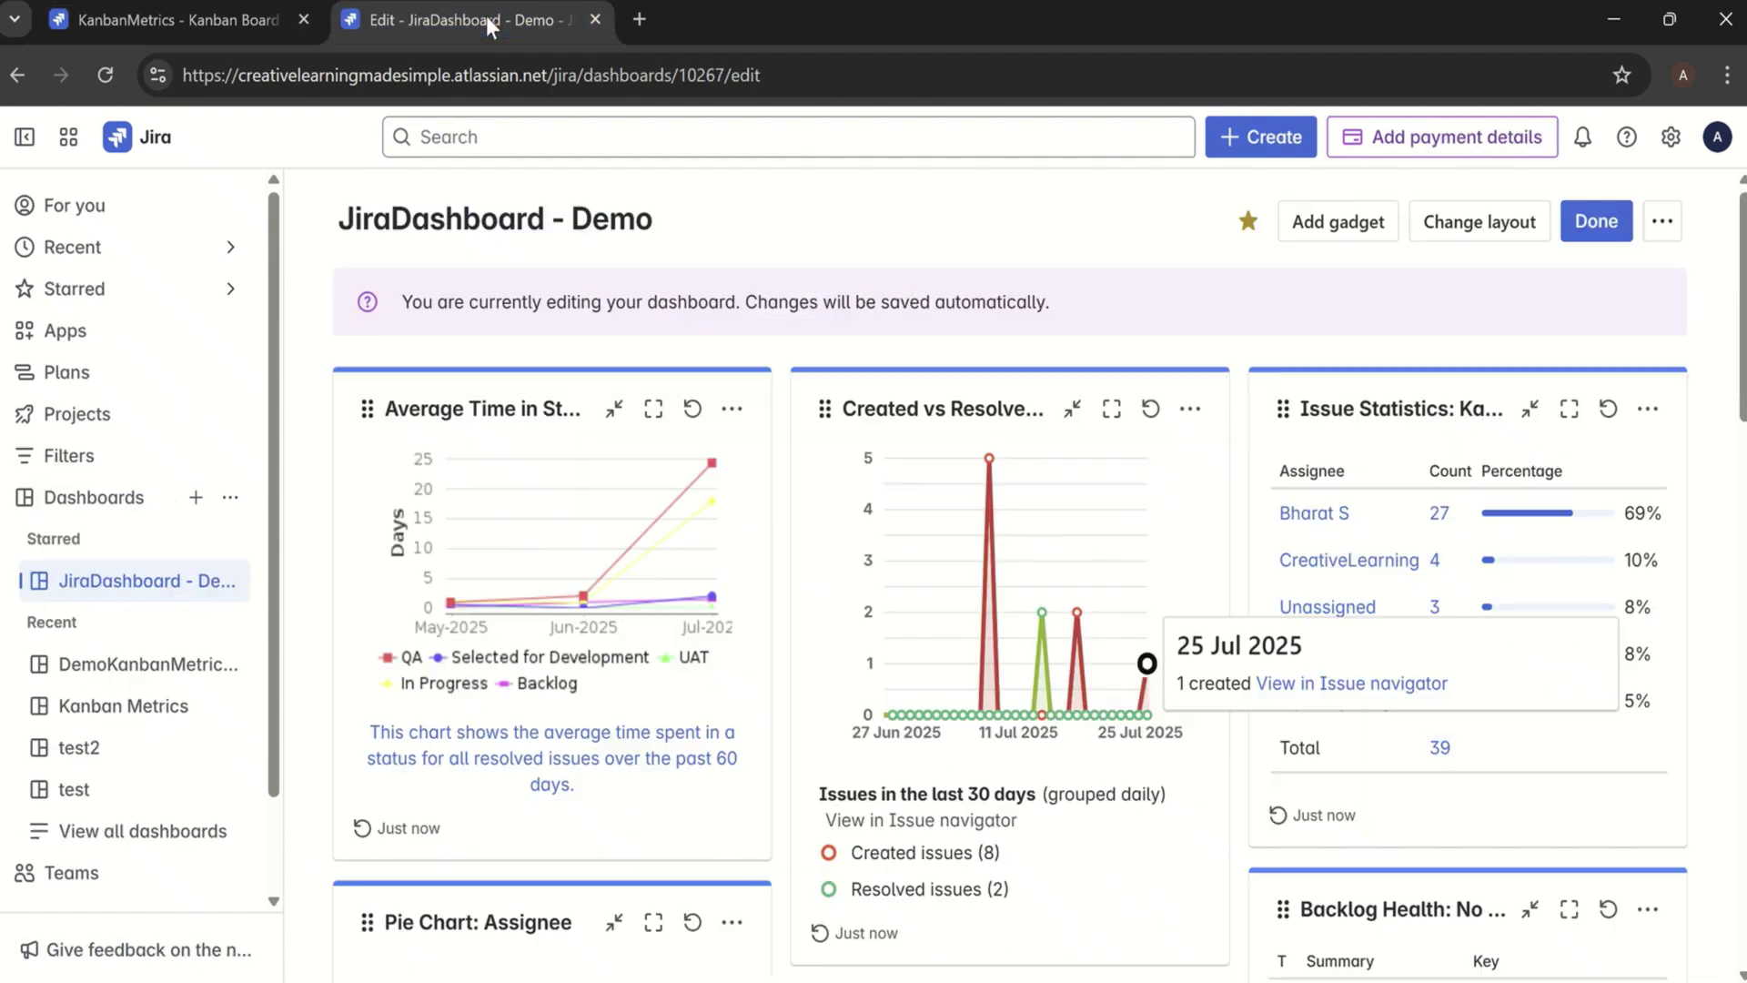
left_click(107, 77)
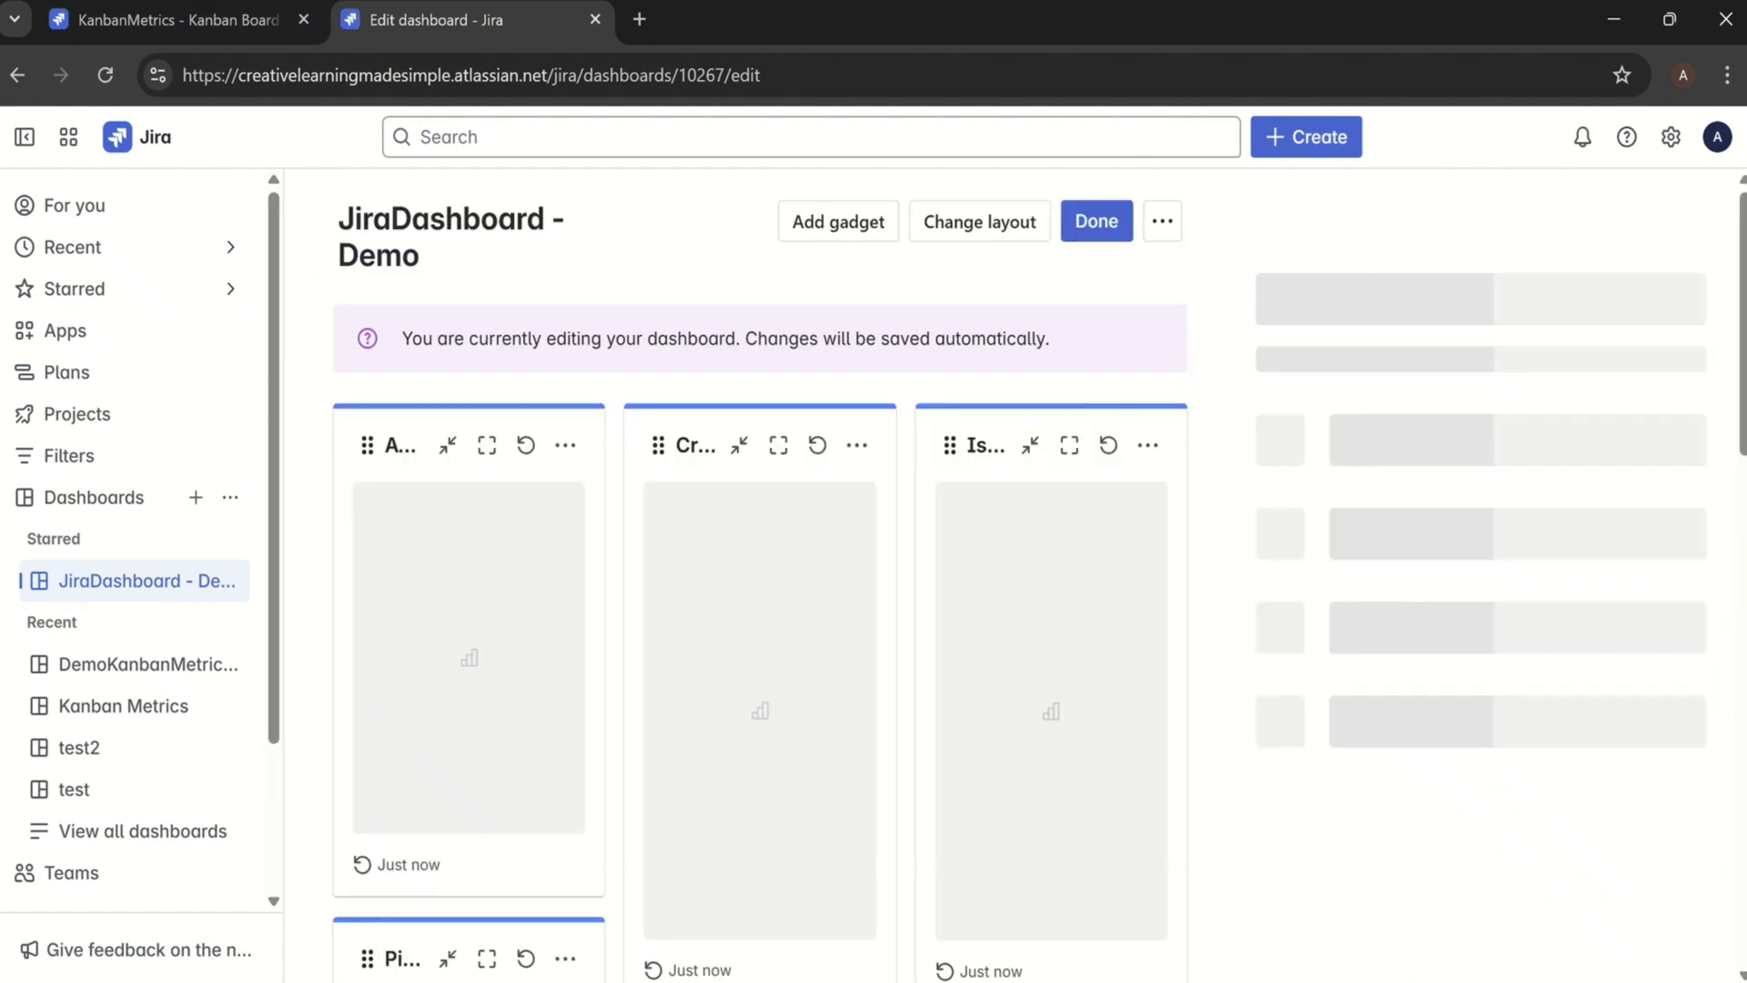
left_click(1668, 273)
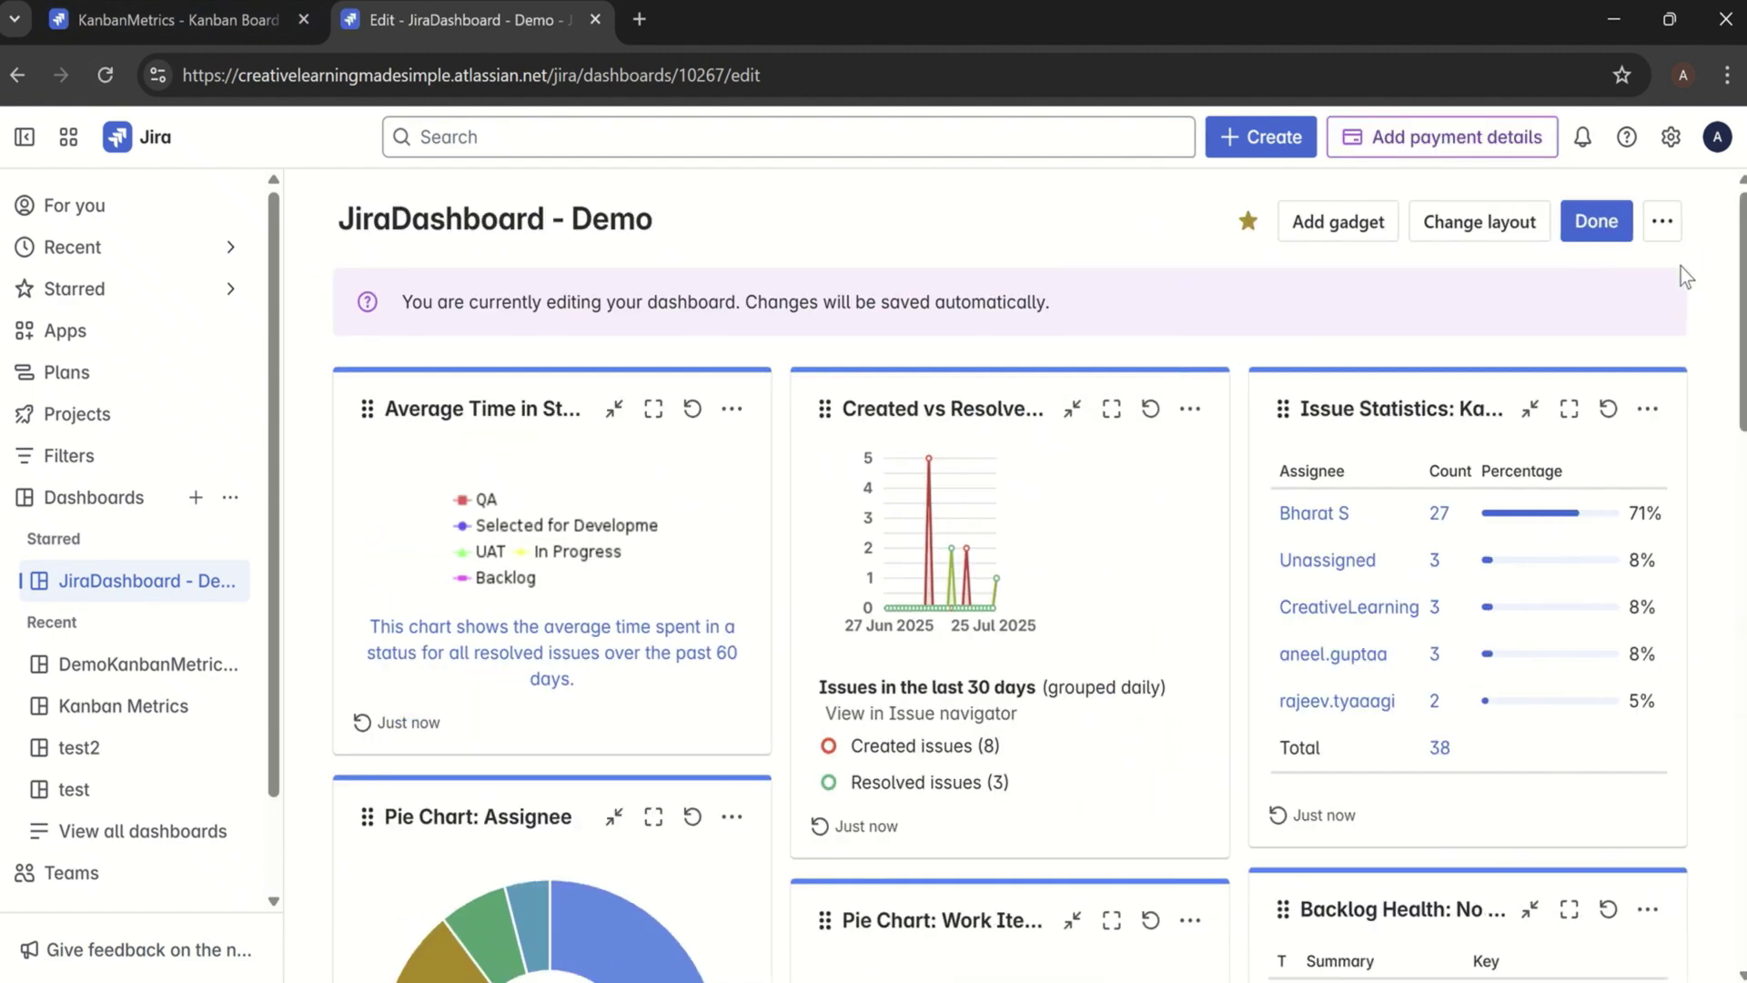
left_click(1595, 221)
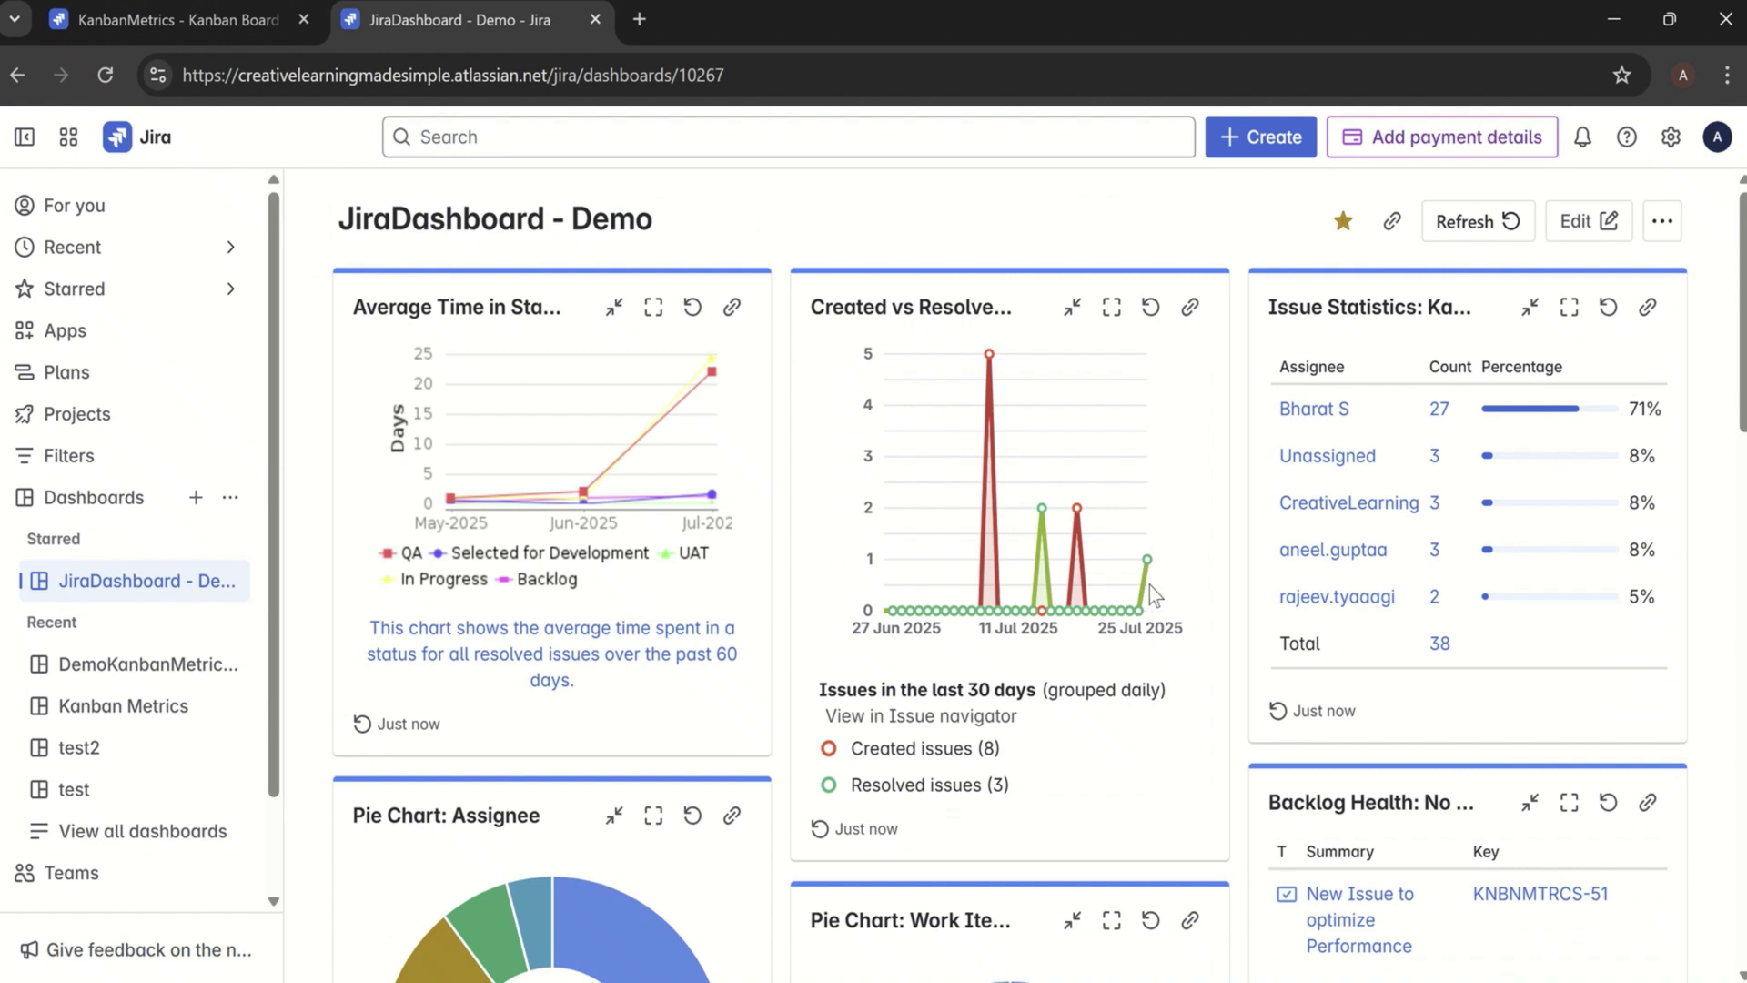
mouse_move(1149, 564)
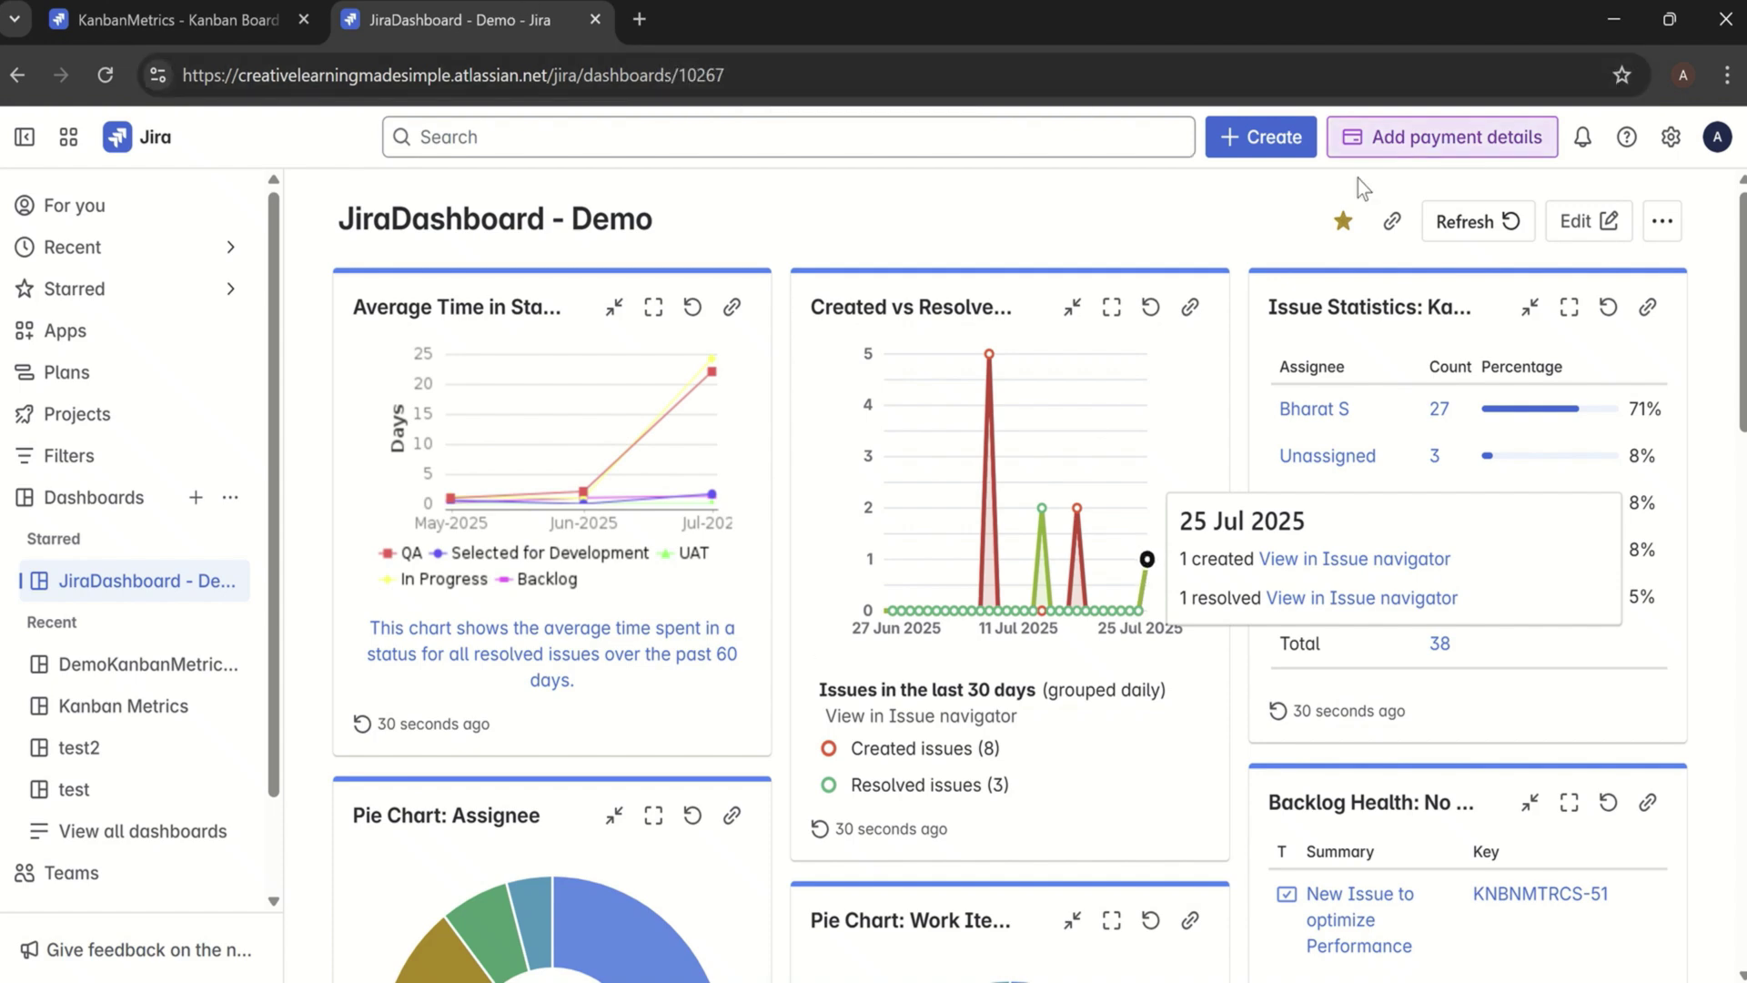
Step: Search the gadgets for "rich text", add two Rich Text Gadgets to the dashboard, and finish editing
left_click(1588, 227)
left_click(1341, 342)
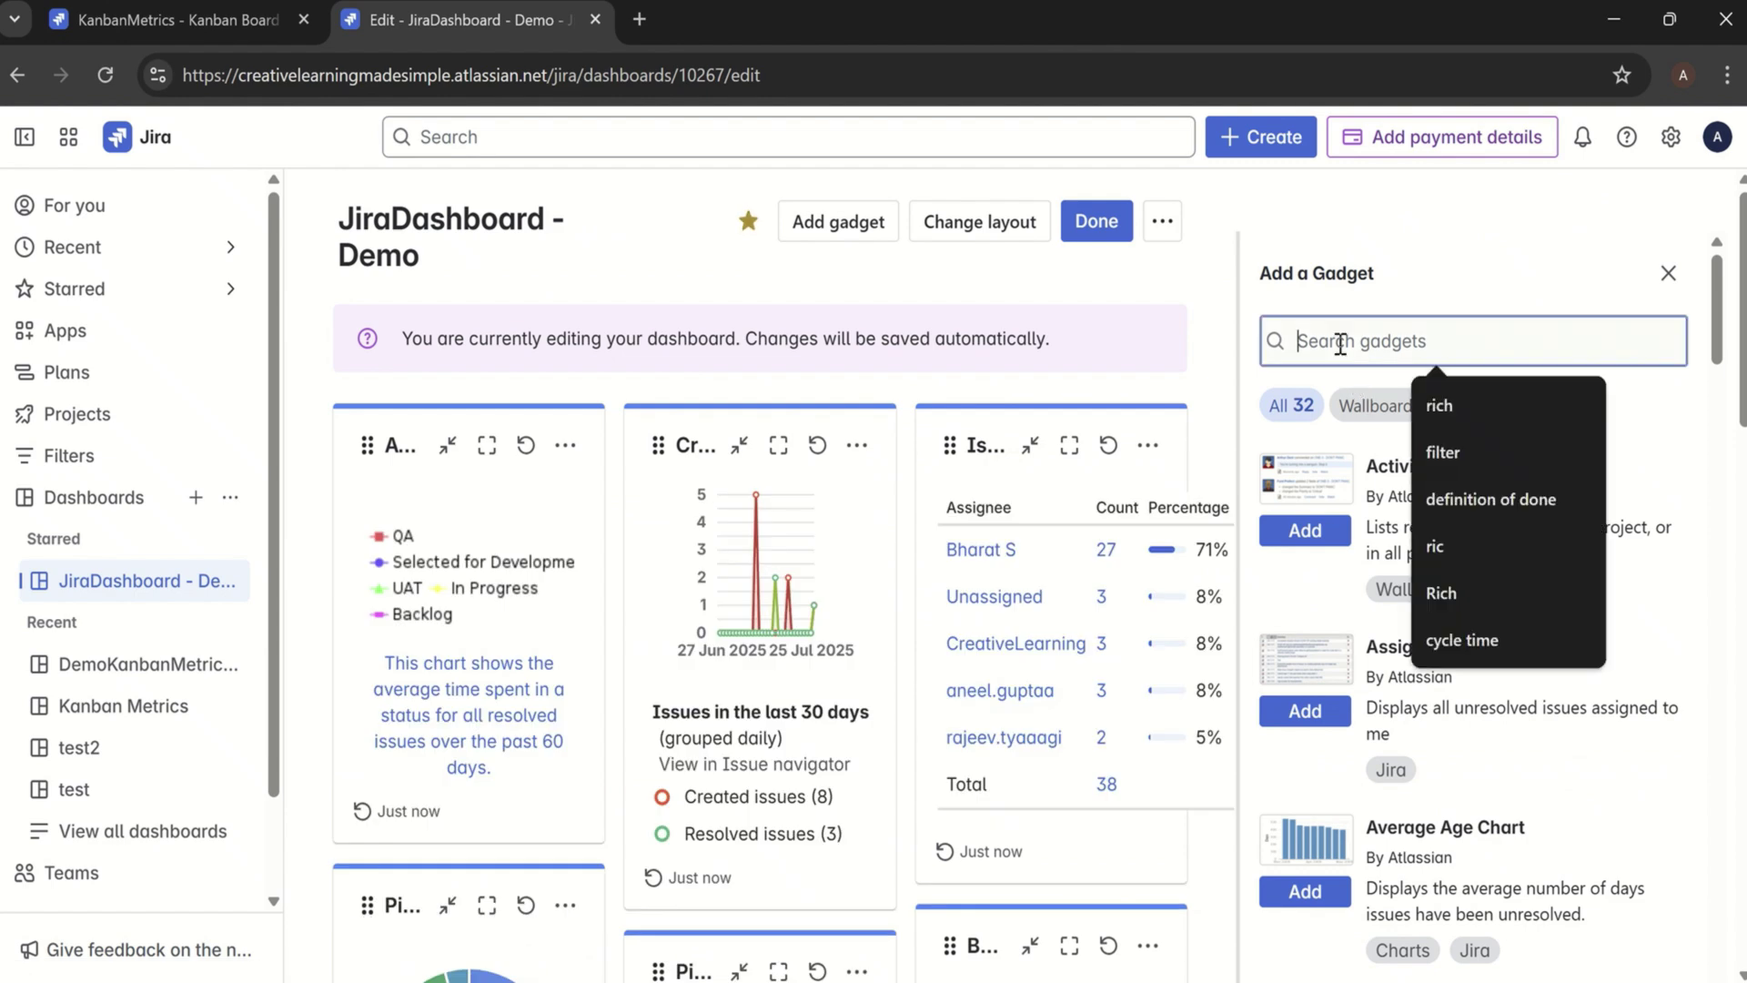
type("rich text")
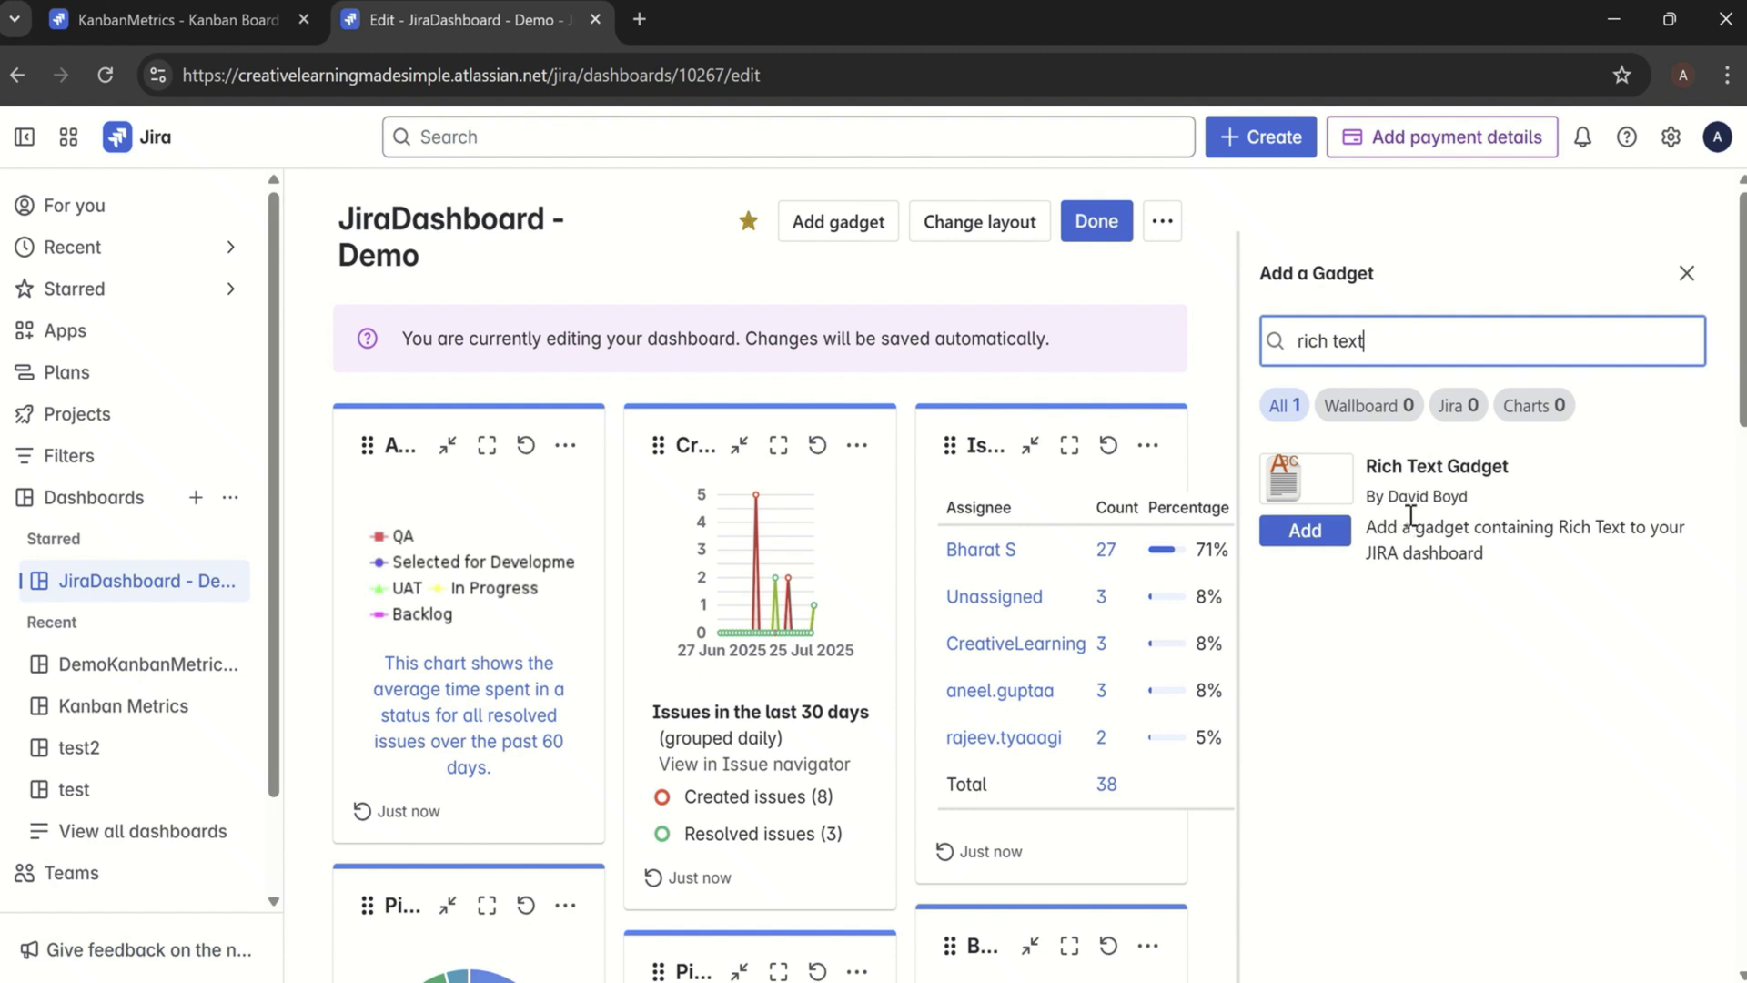
left_click(1308, 542)
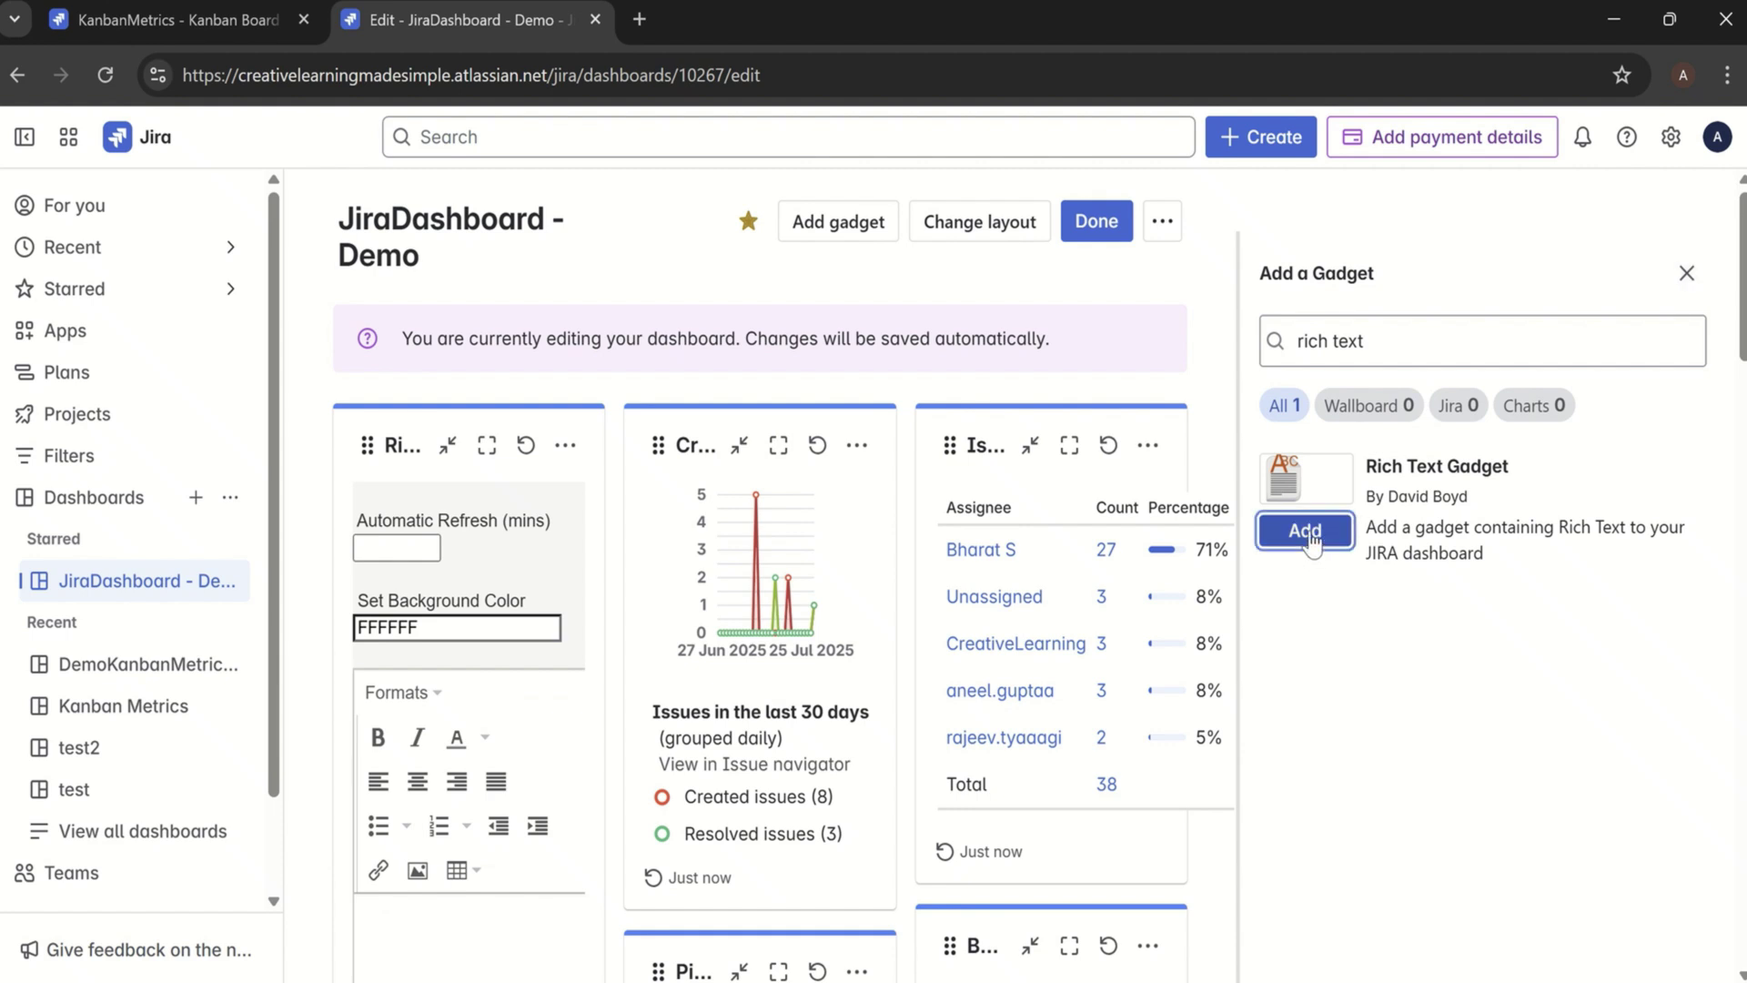
left_click(1686, 273)
left_click(1597, 228)
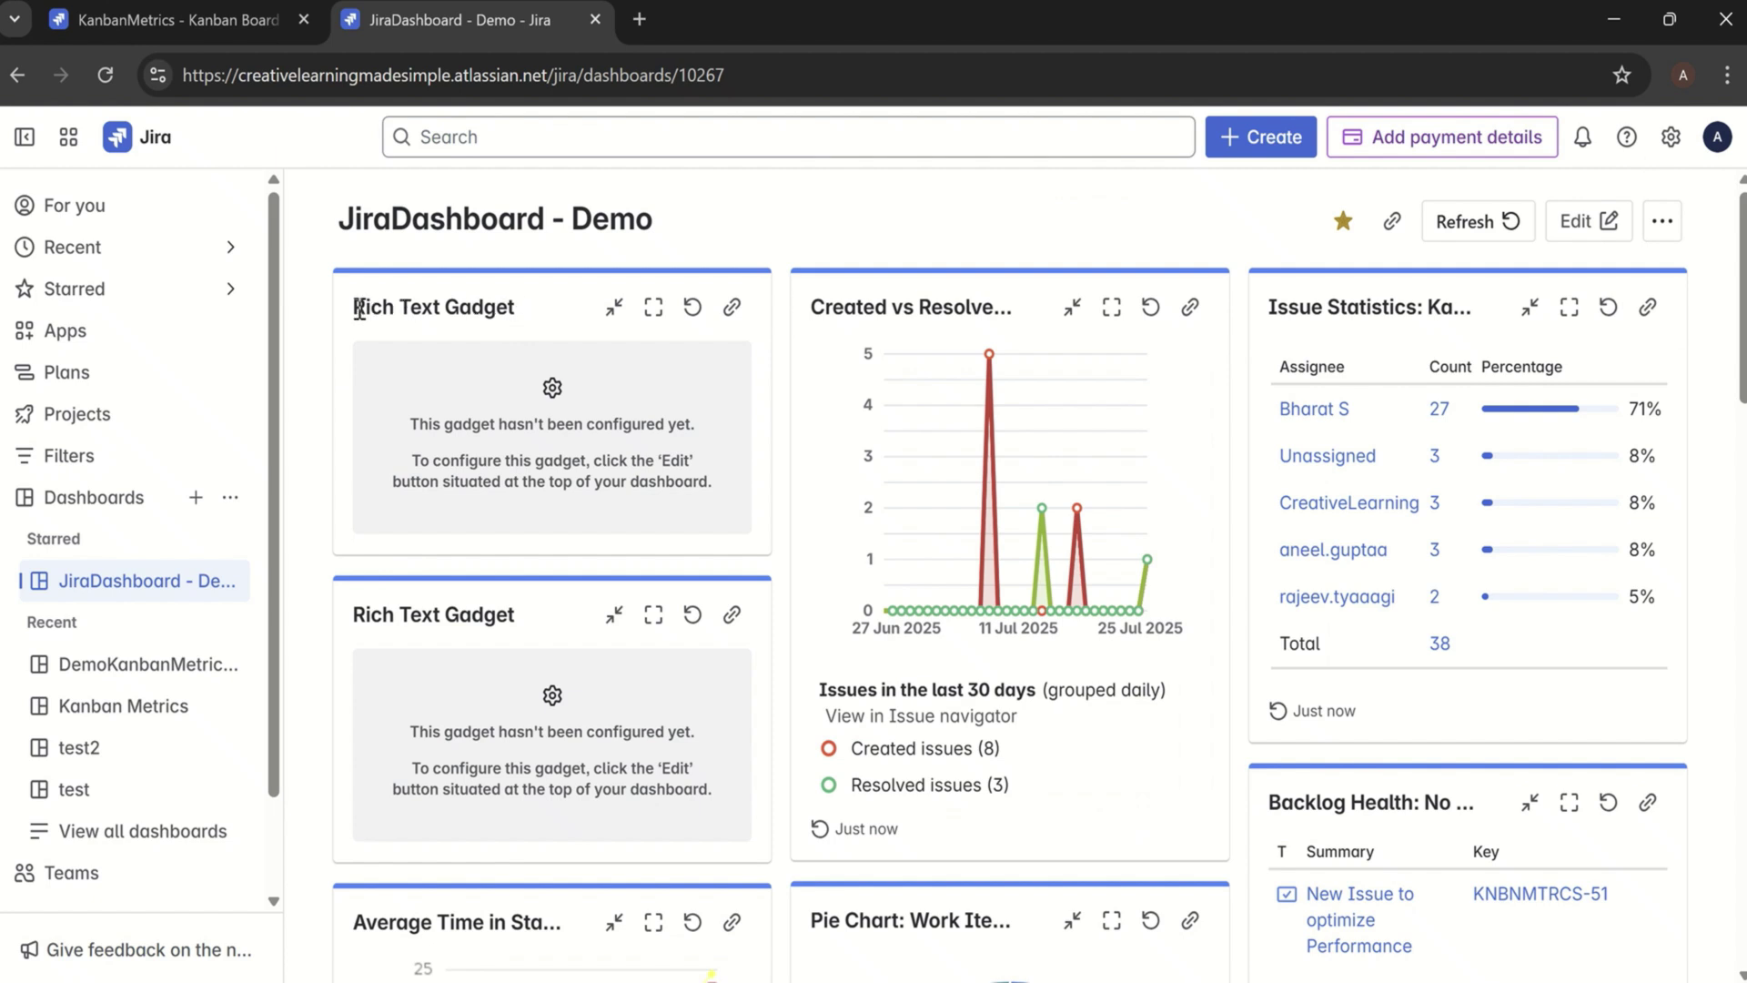
Step: Rename the first Rich Text Gadget as "Rich Text DoR" and collapse the side navigation
left_click_drag(354, 308, 566, 324)
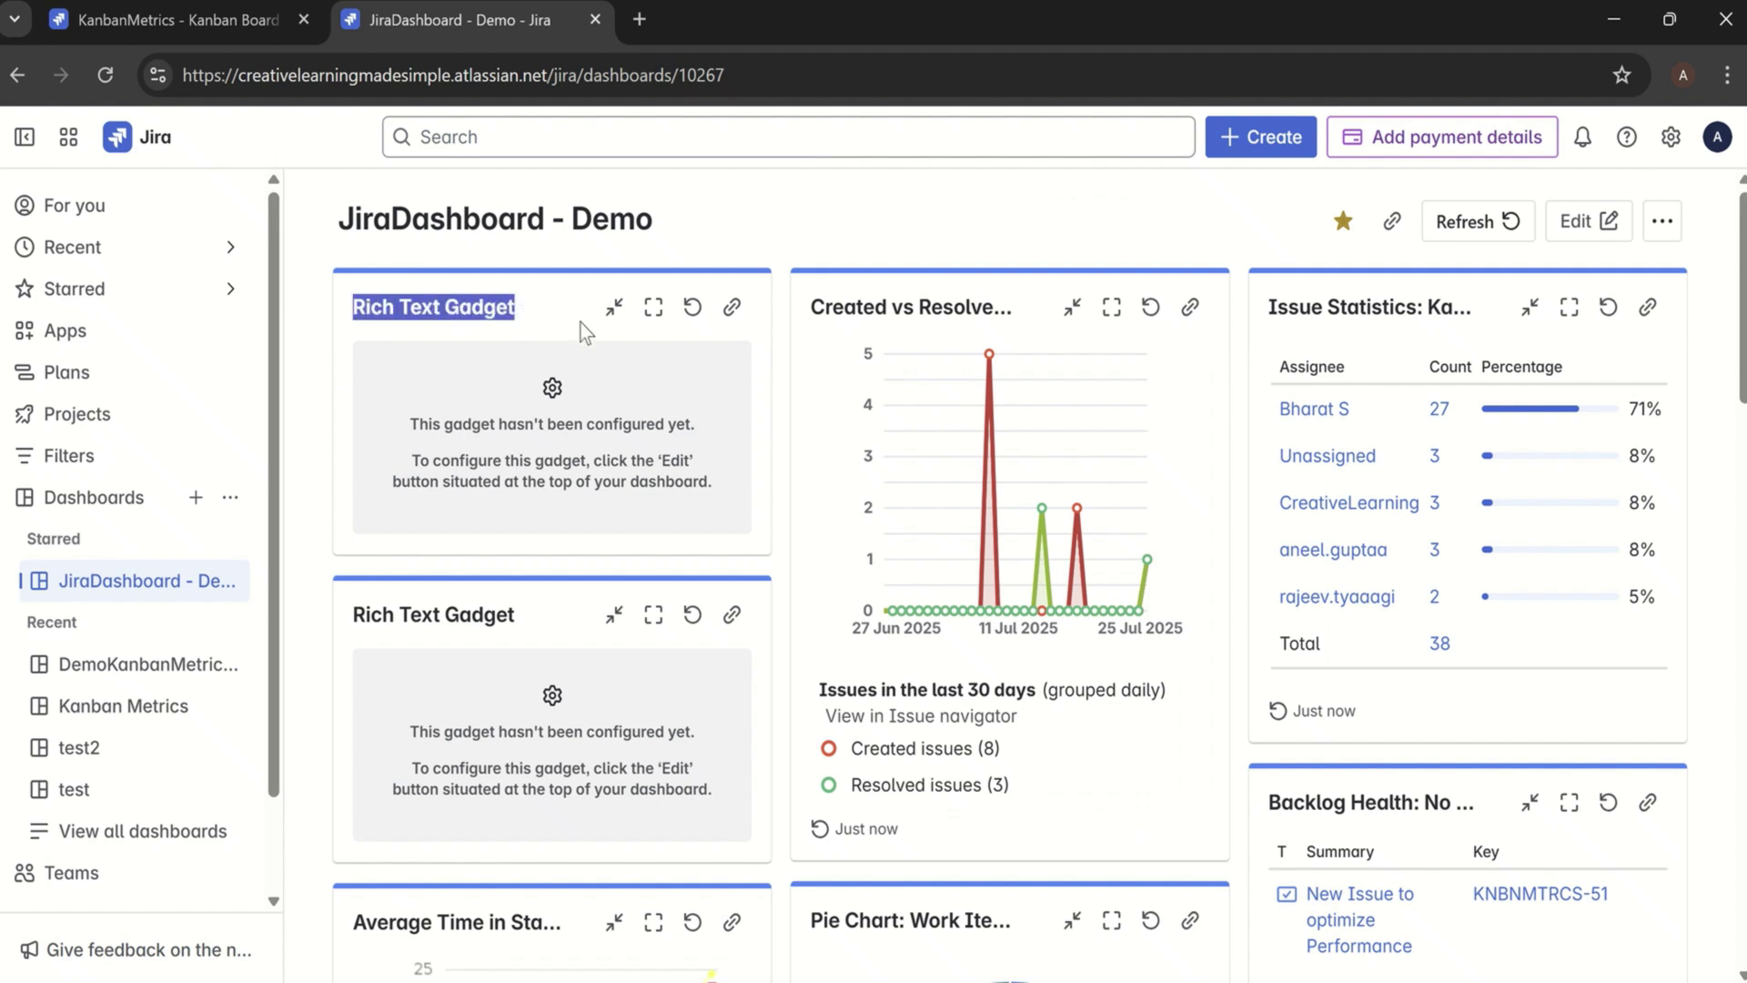
left_click(1584, 221)
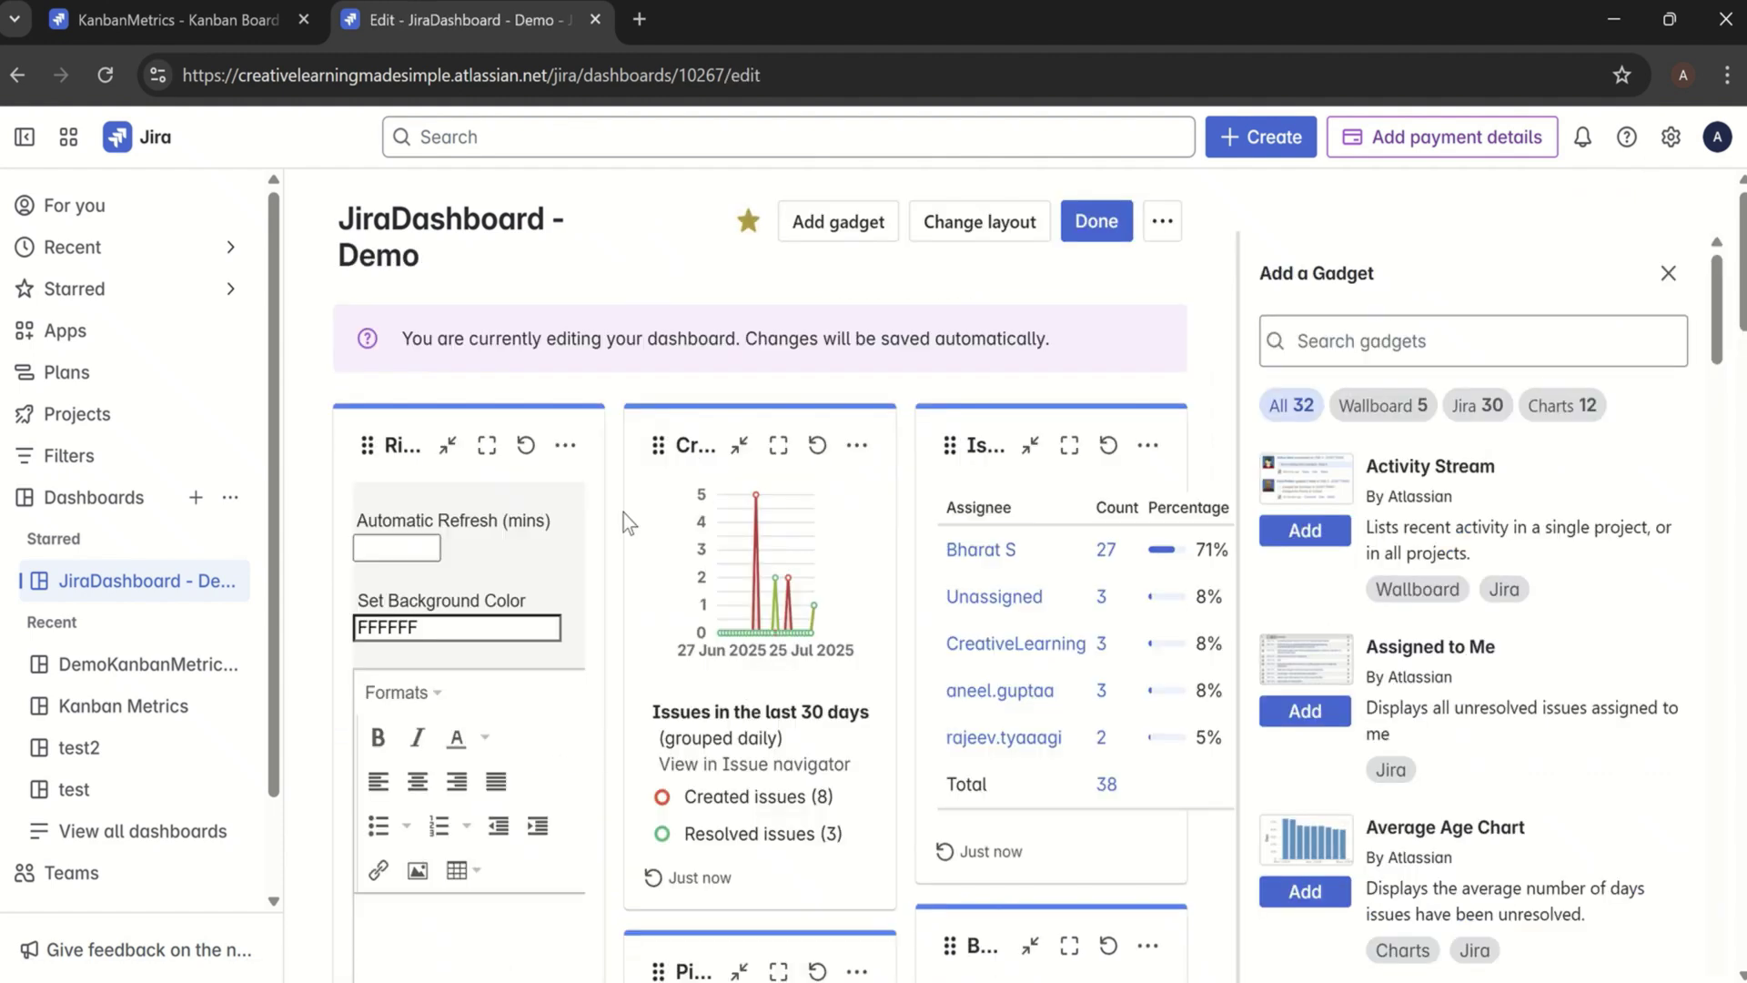
left_click(400, 446)
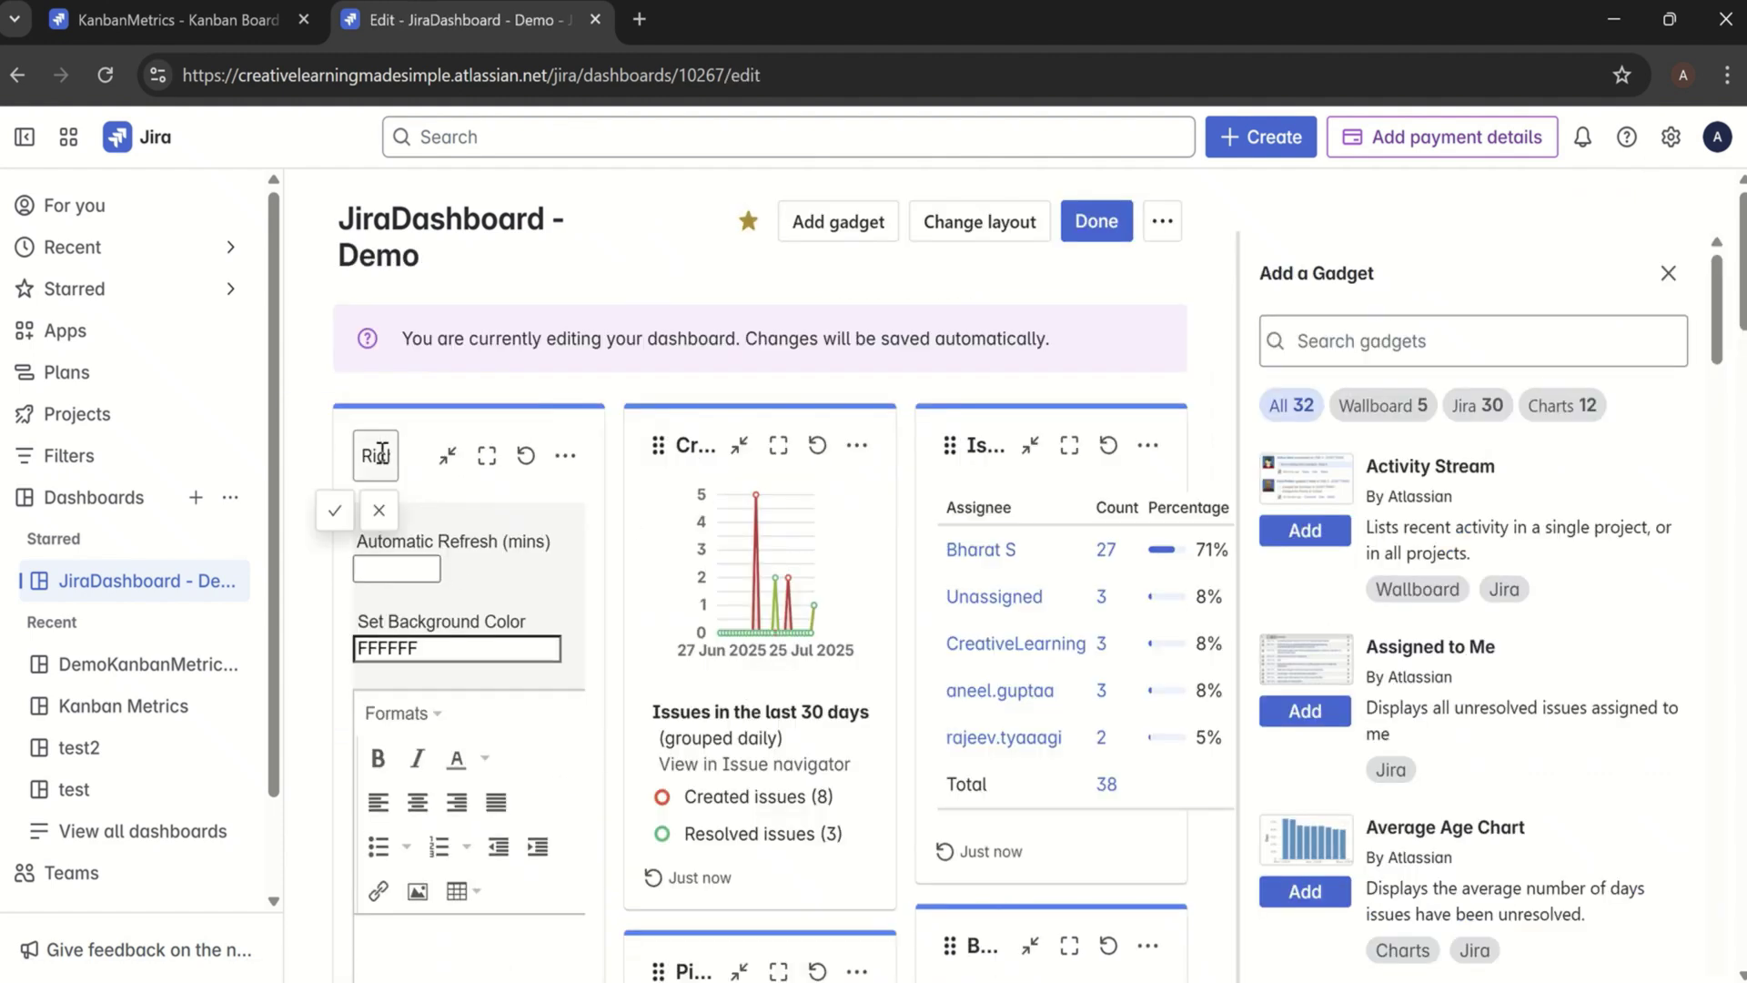
triple_click(381, 452)
left_click(334, 512)
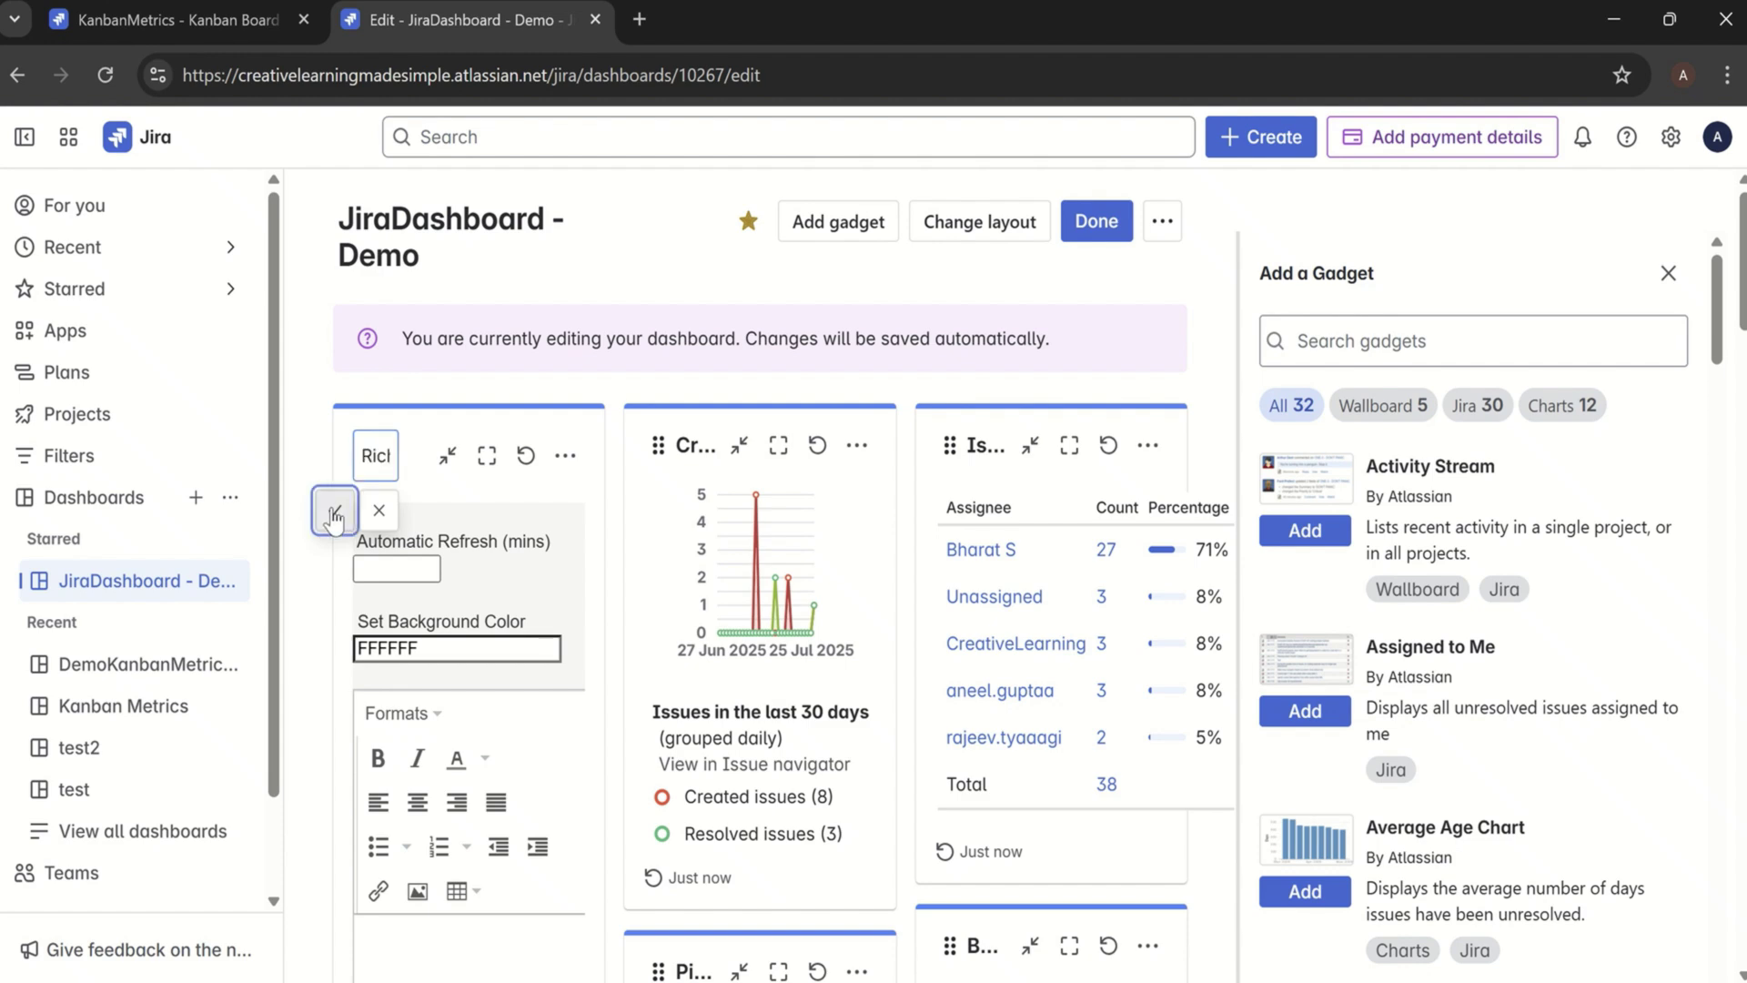
left_click(25, 138)
Step: Start a numbered list in the Rich Text DoR gadget with the item "User Story has Acceptance Criteria"
left_click(170, 812)
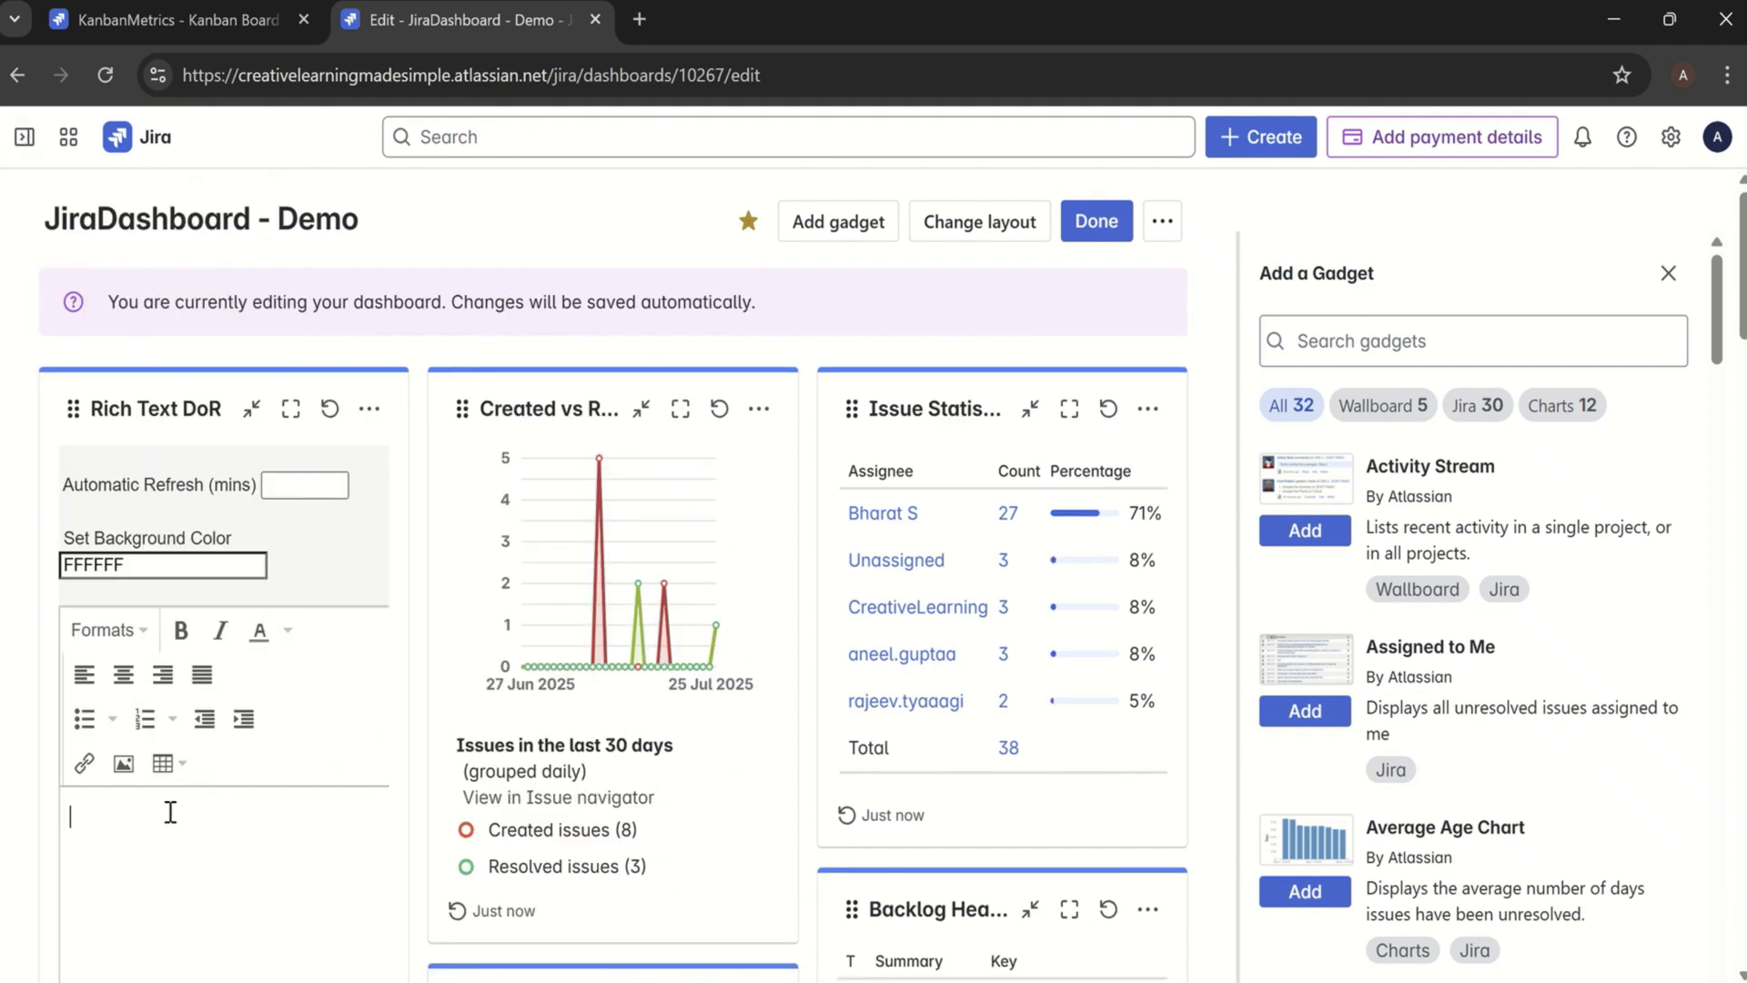
type("1. User Story has Acceptamce")
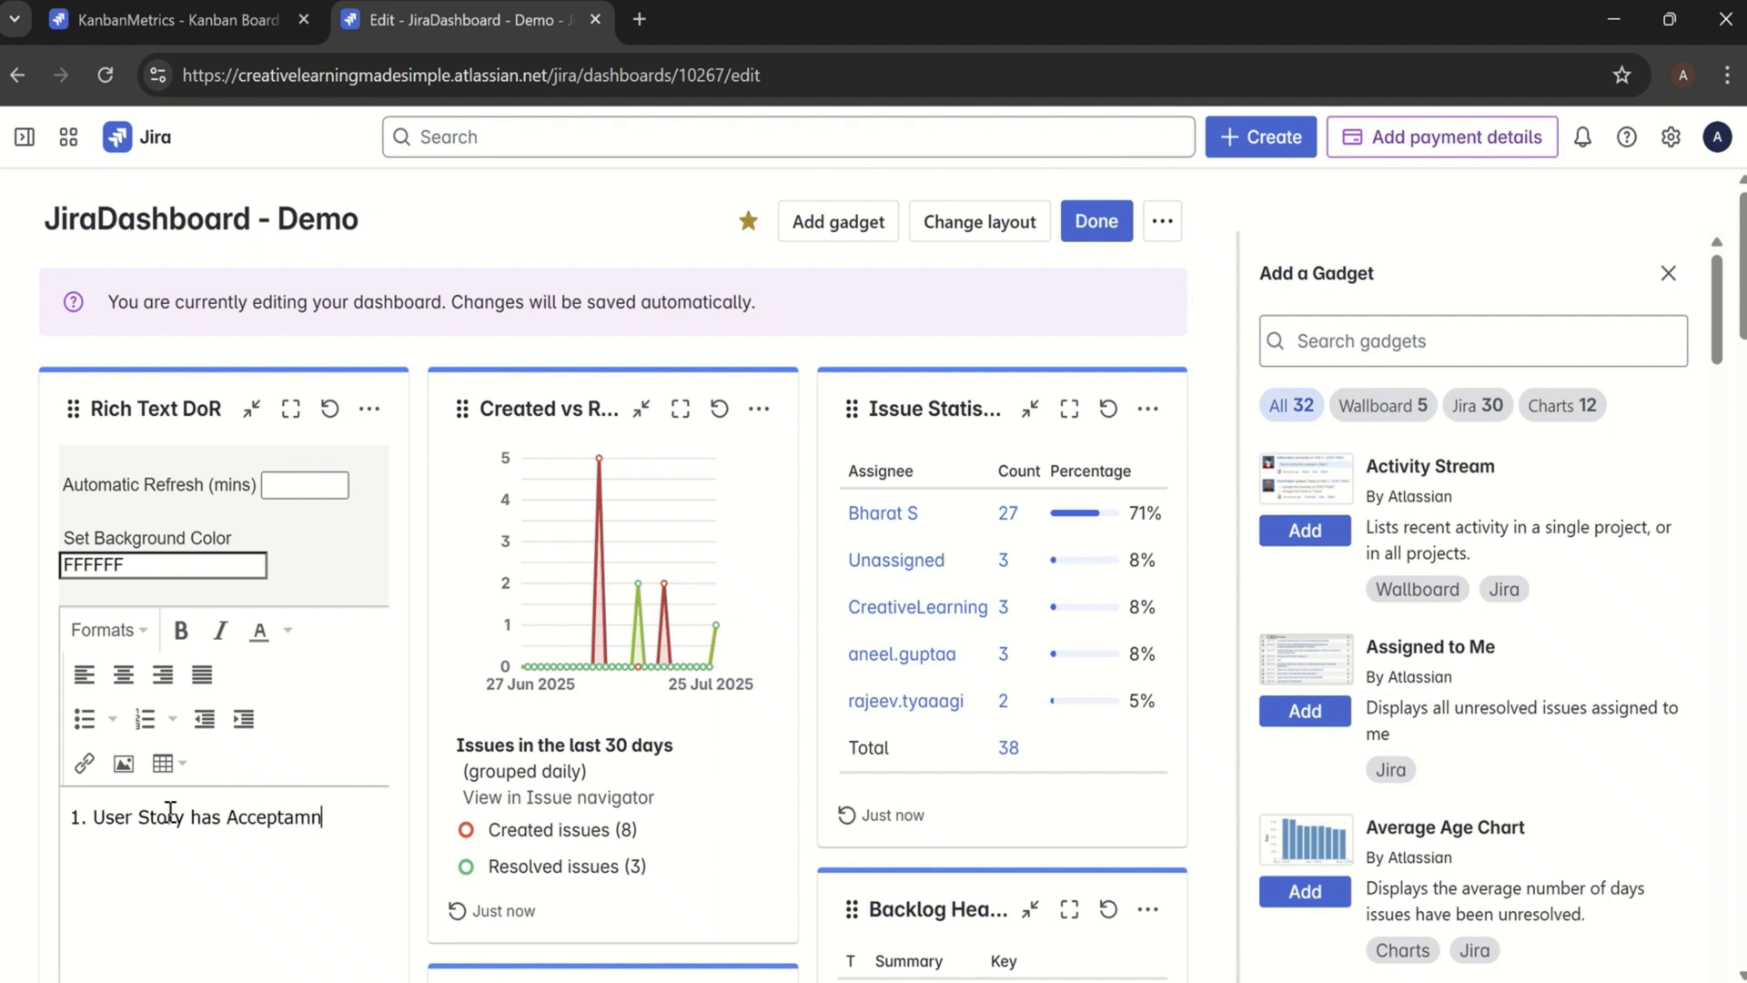
key("BackSpace")
key("BackSpace")
type("nce Criteria")
key("Return")
Step: Add "Story has been Prioritized" and "Story is estimated by Team" as items 2 and 3 of the Rich Text DoR list
type("Story ")
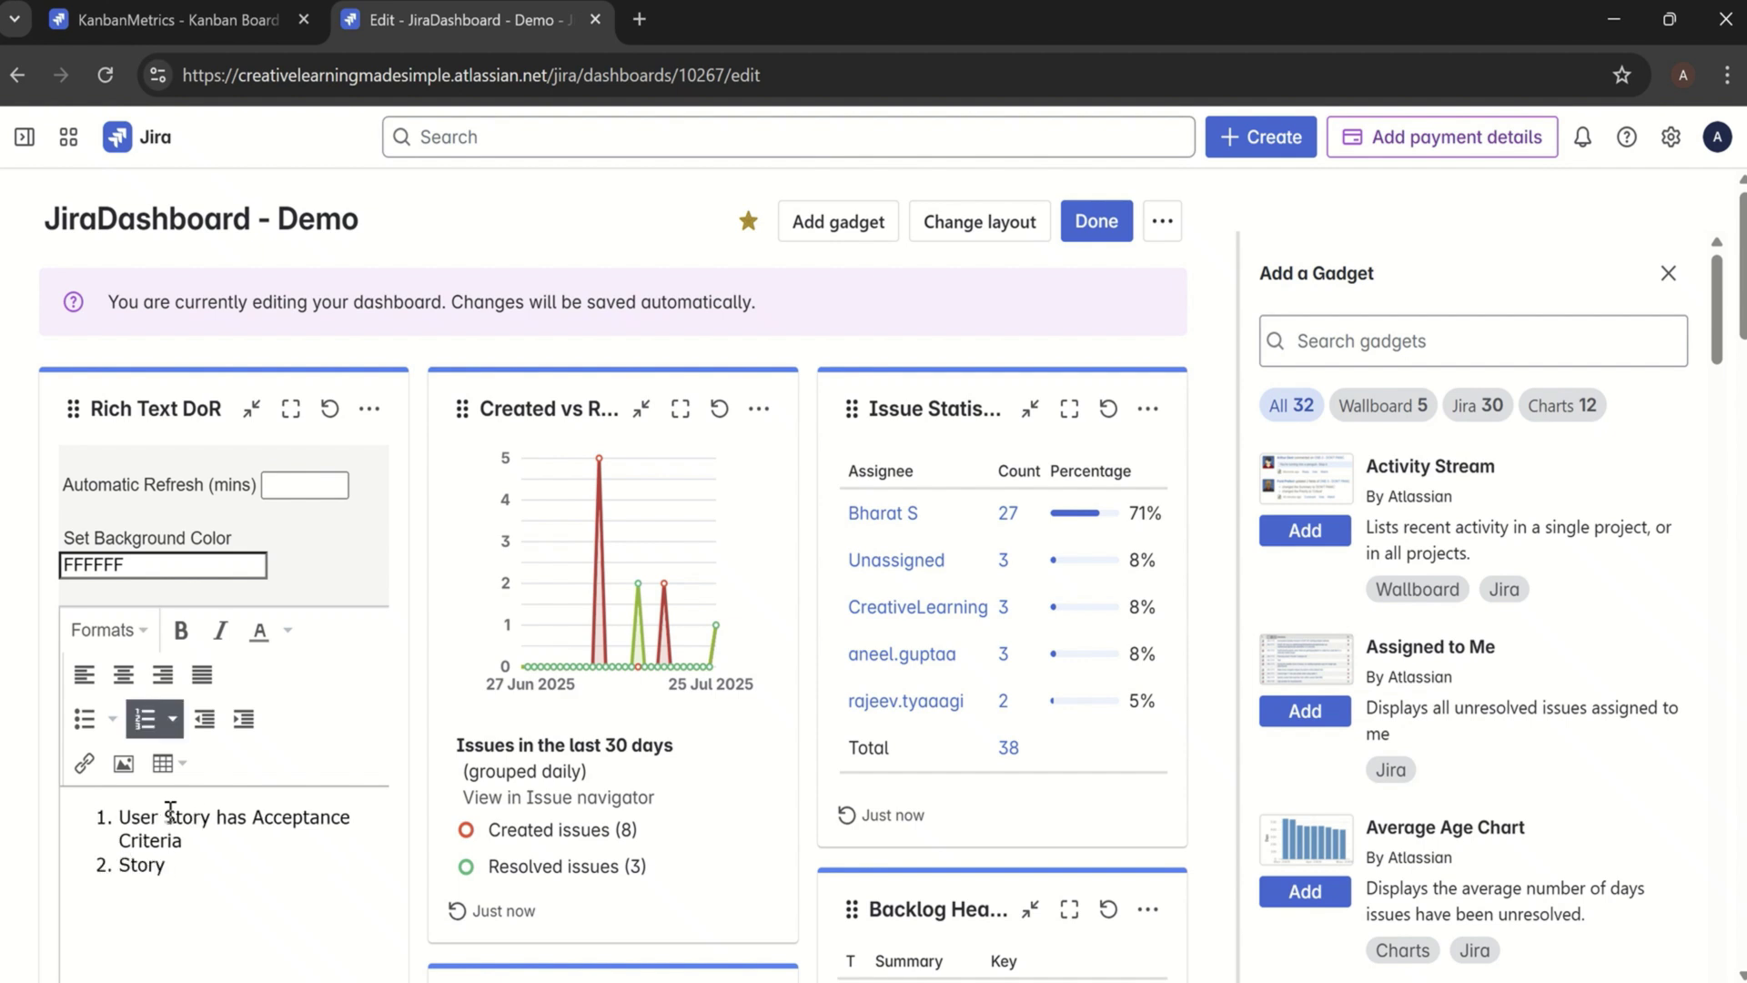
type("has b")
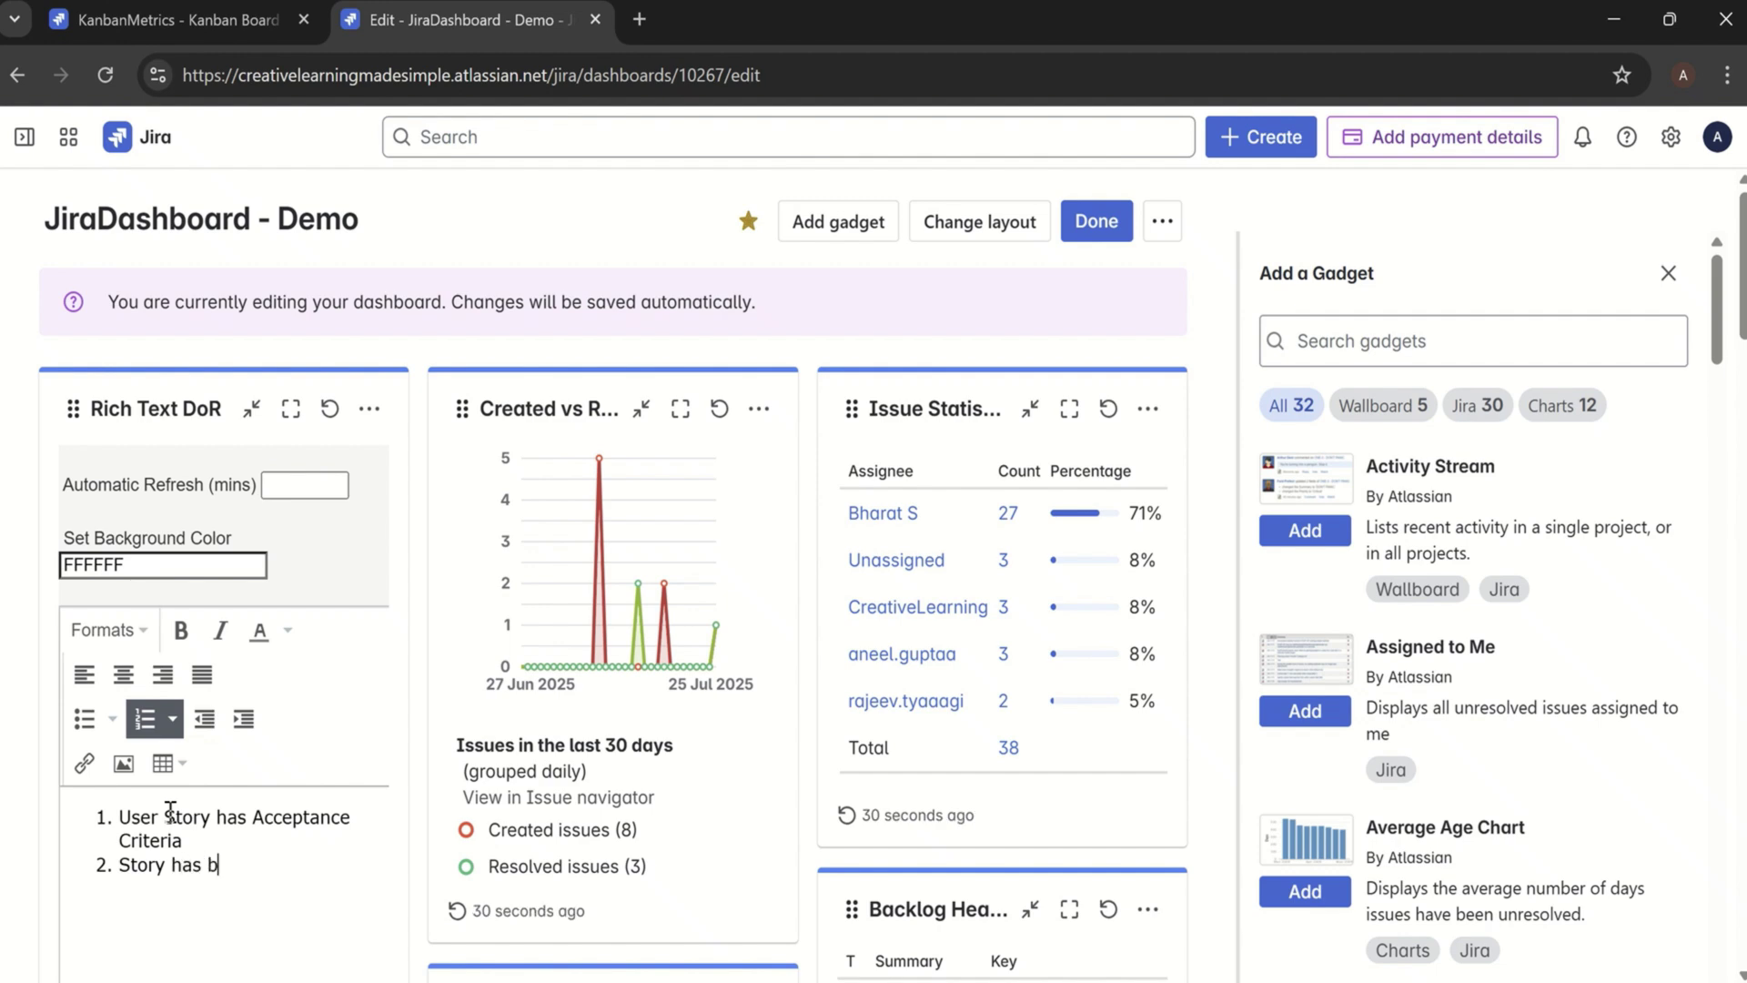
type("een Prioritized")
key("Return")
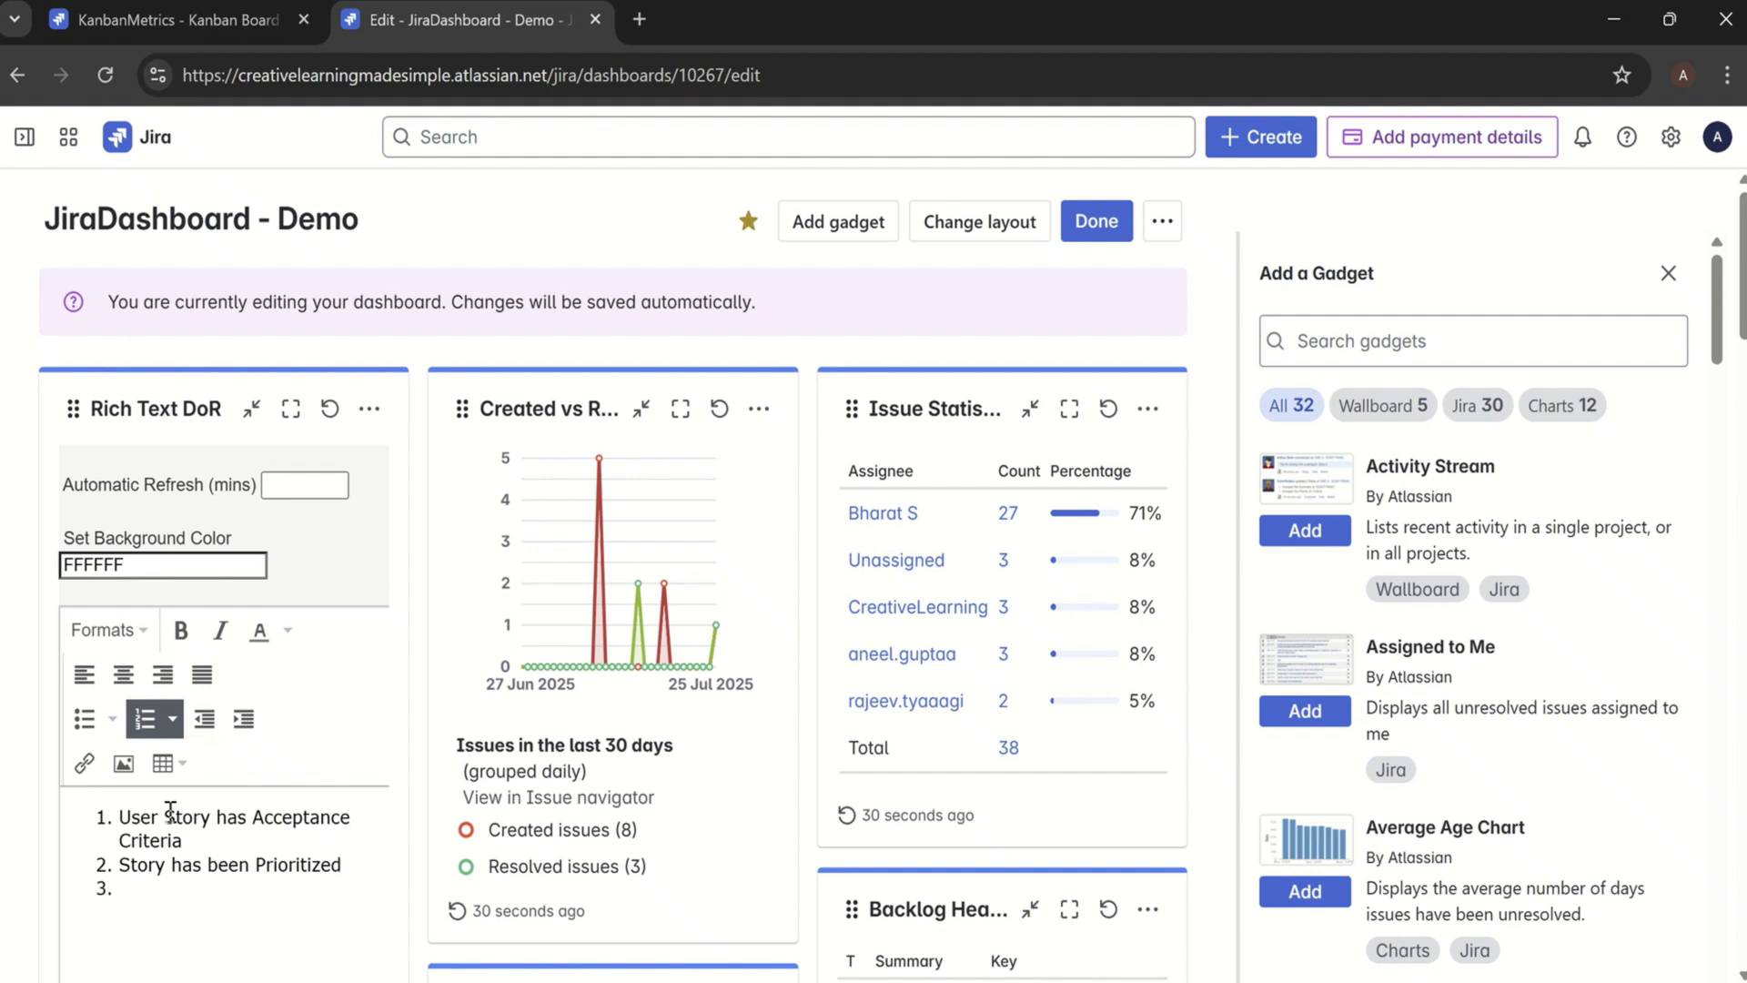
type("Story is estimated by Team")
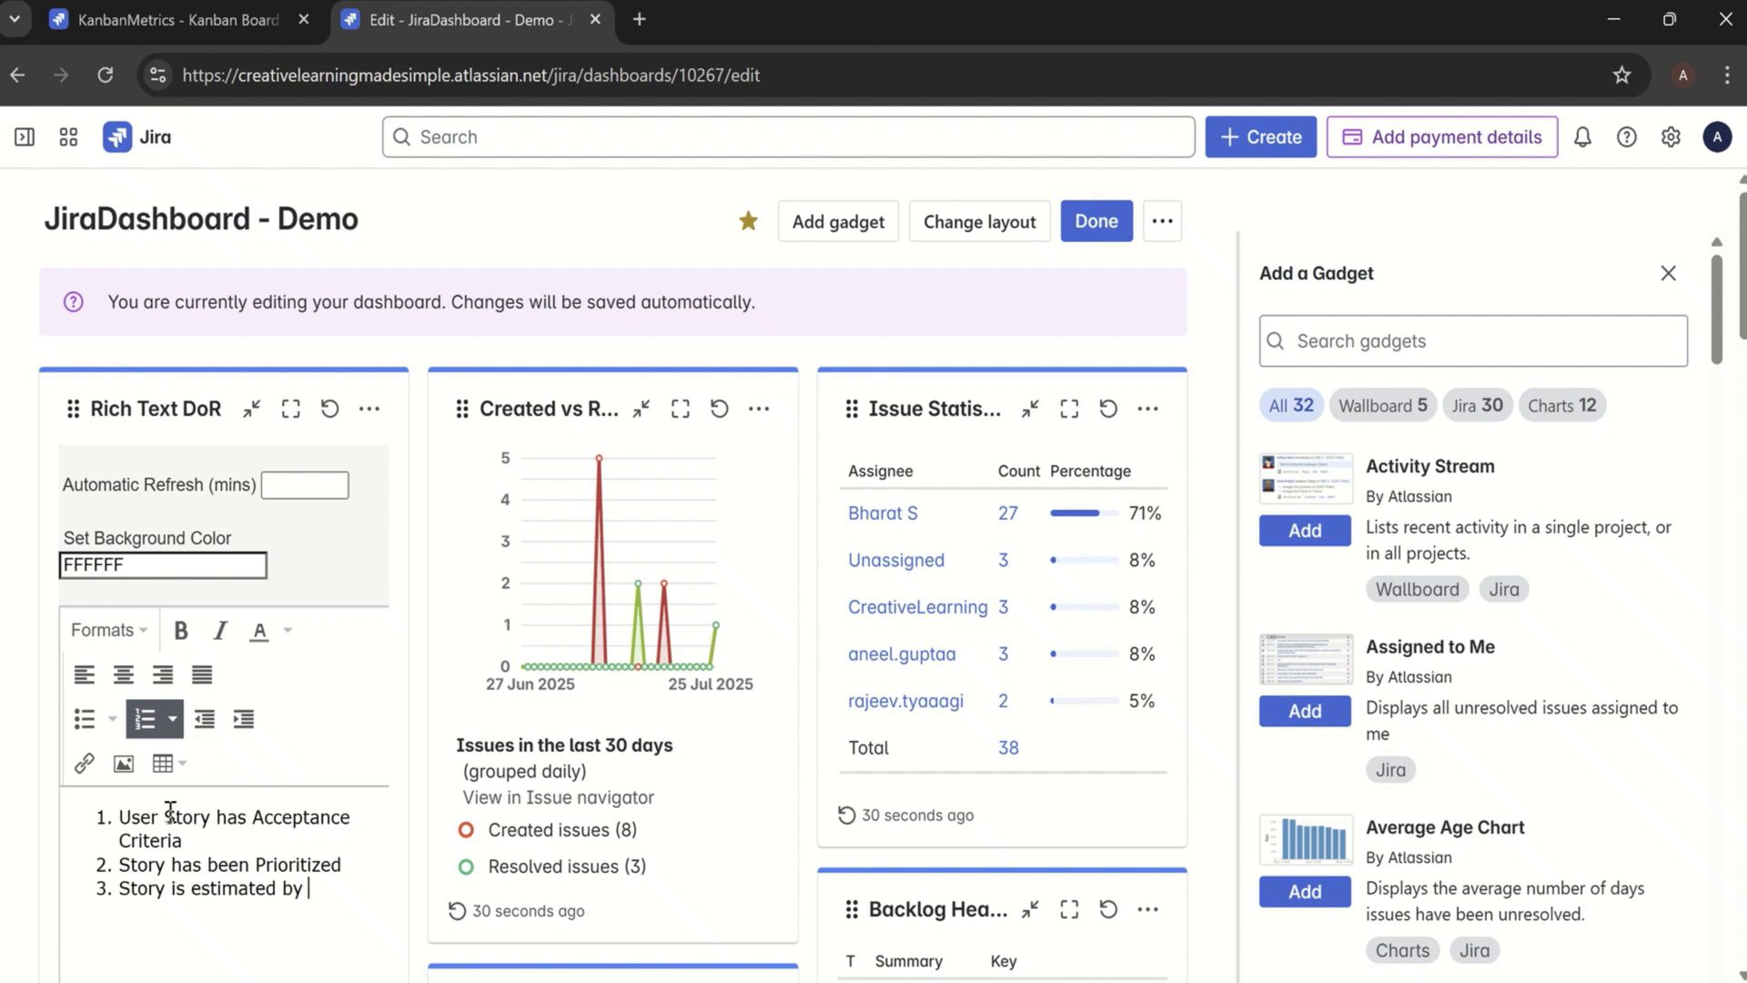
key("Return")
Step: Add "Dependencies (if any) has been disclosed" and "Wireframe as needed has been provided" as items 4 and 5 of the DoR list
type("Depende")
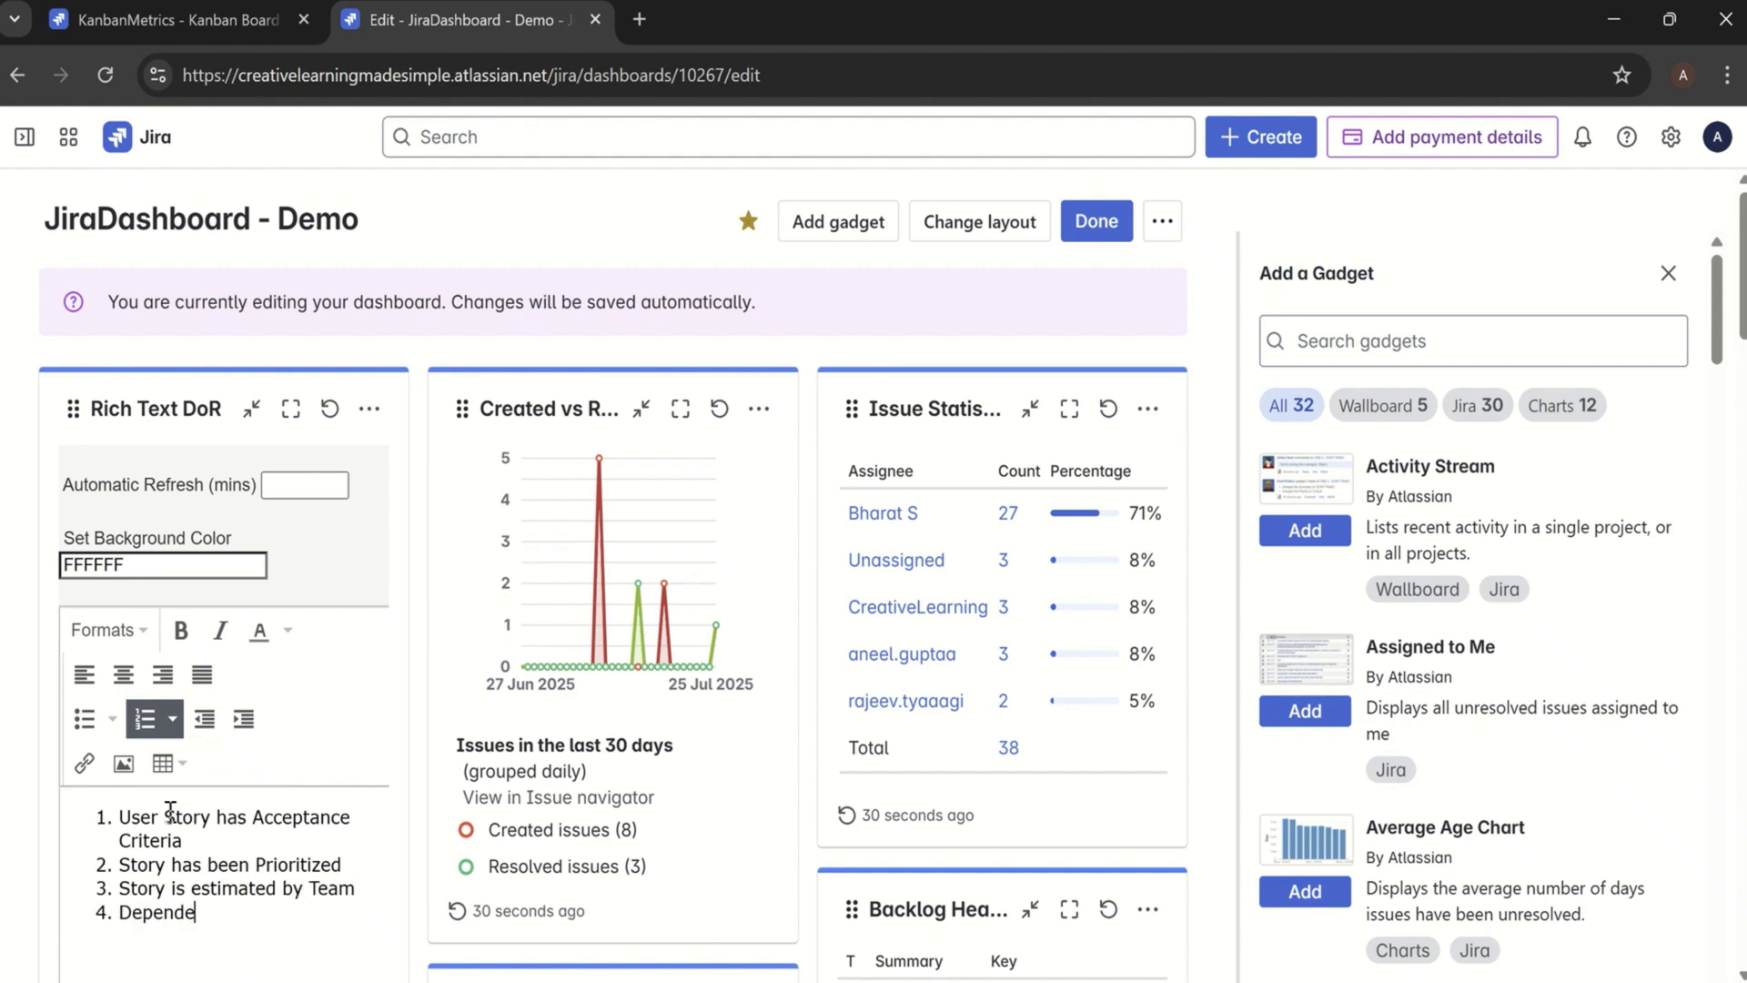
type("ncies (if any) has been d")
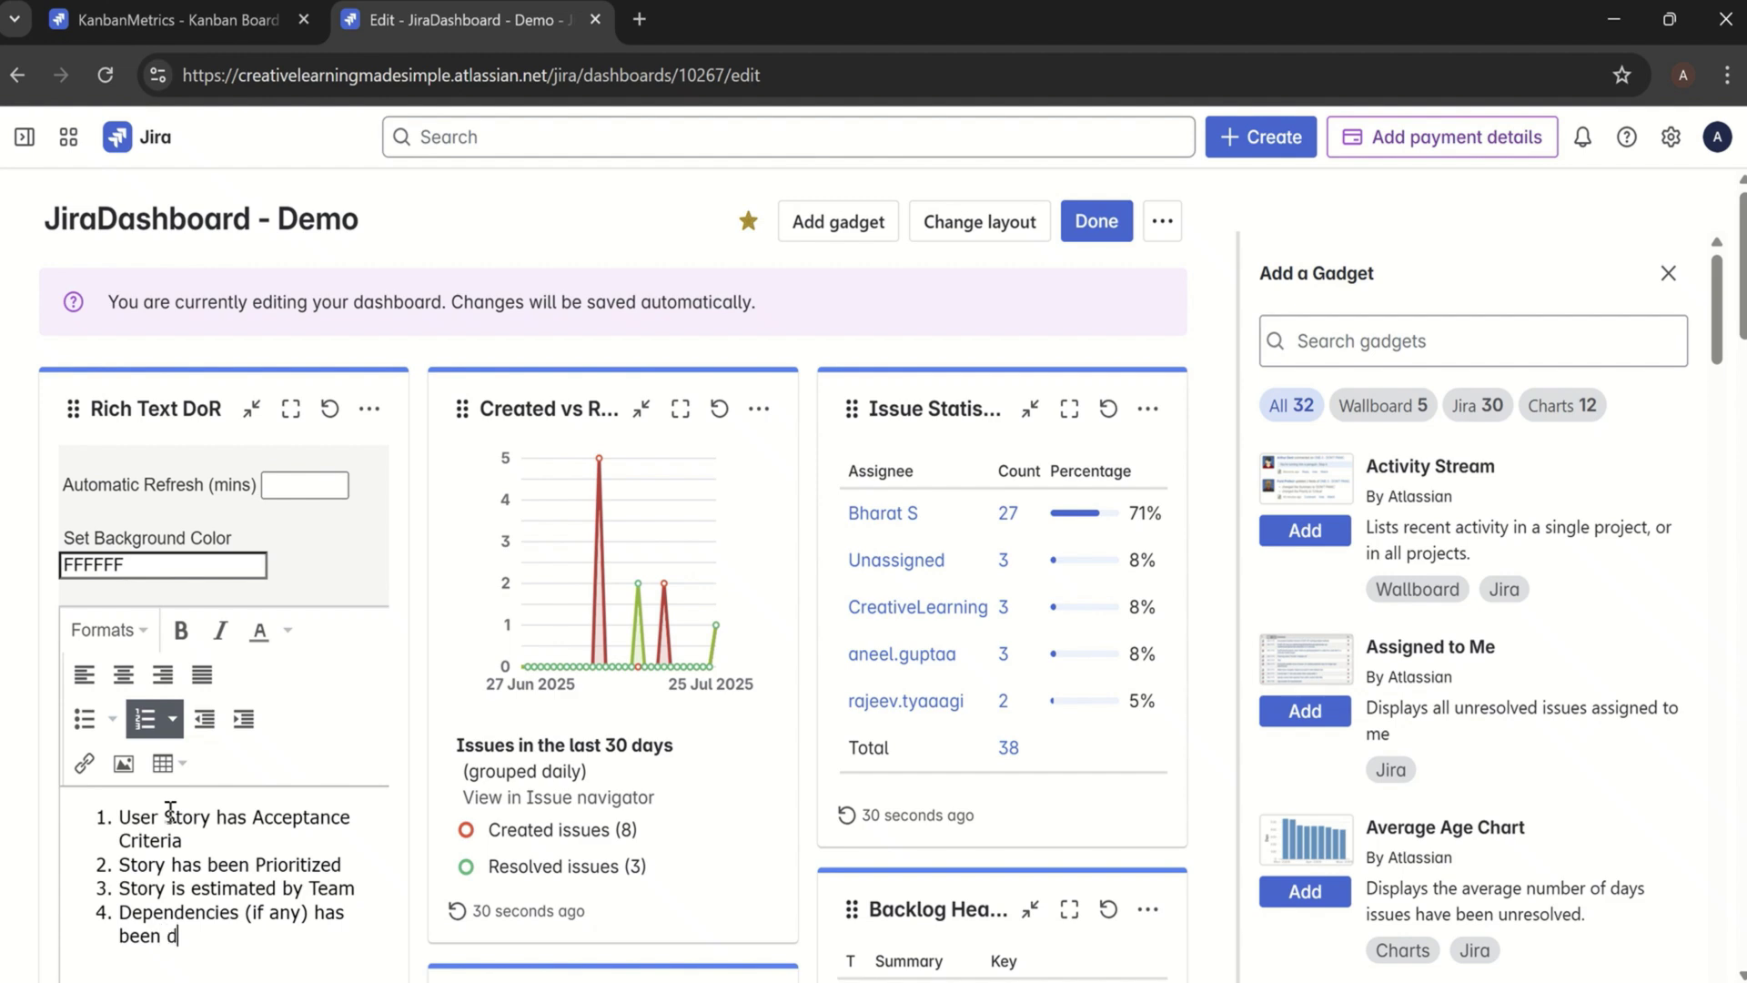
type("isclosed")
key("Return")
type("Wireframe ")
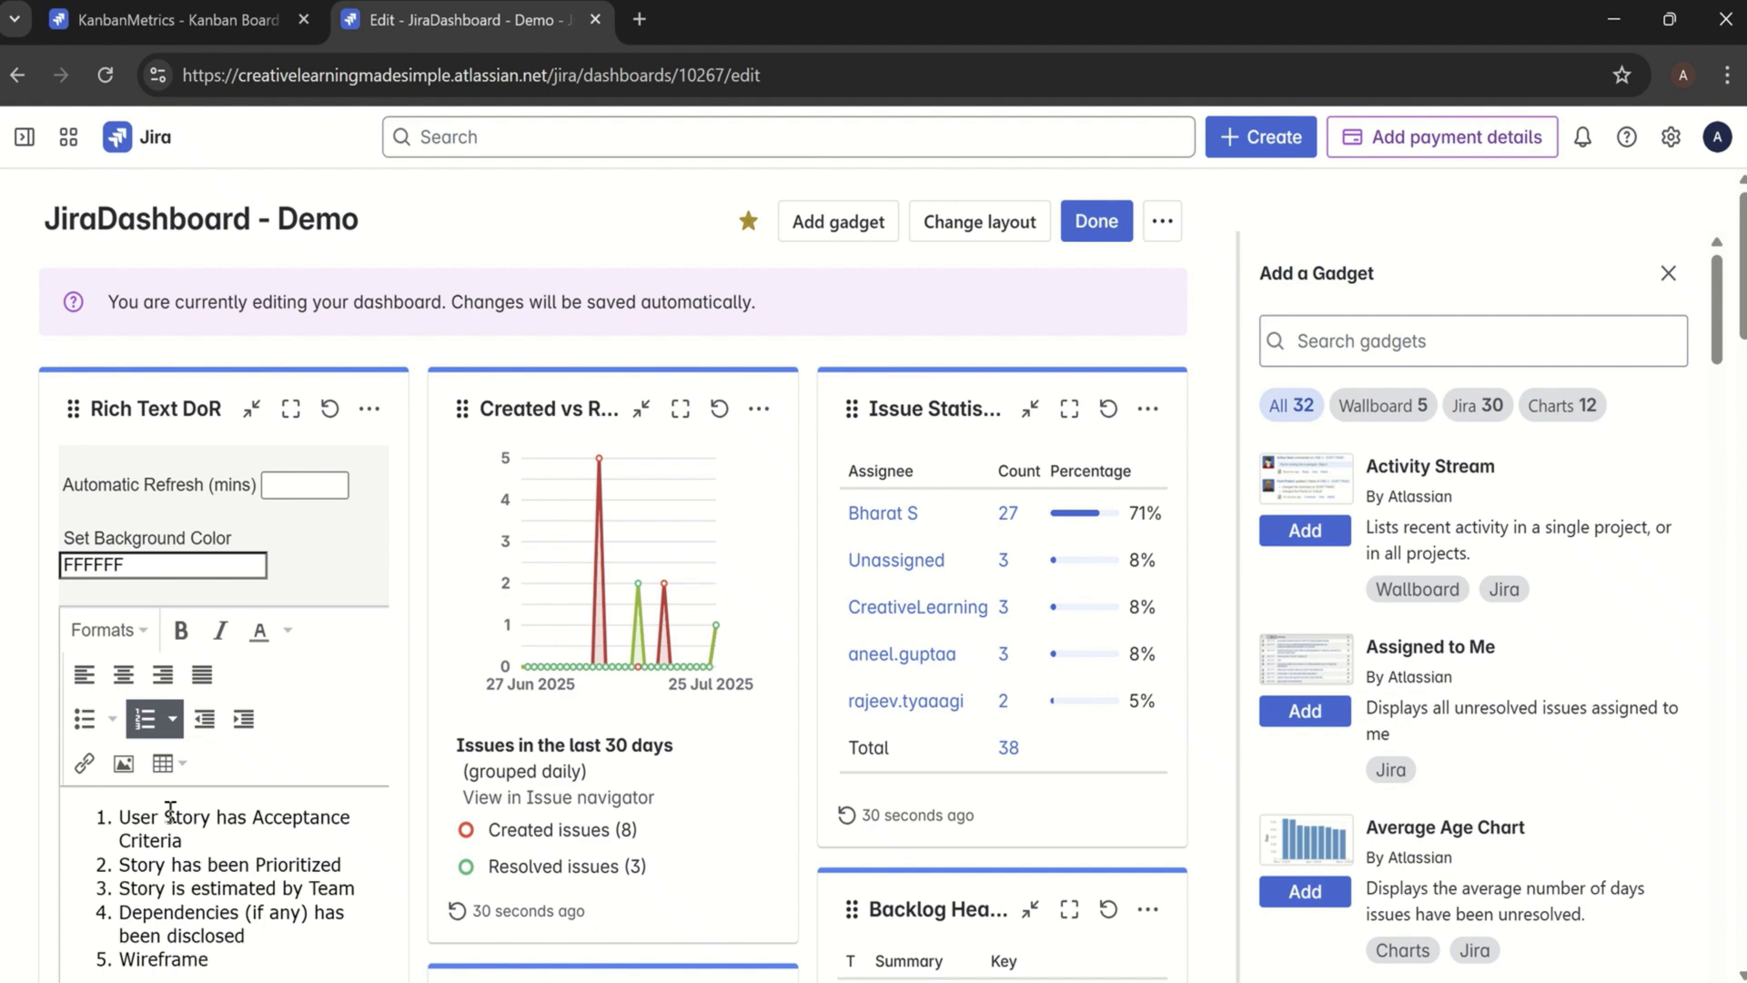
type("as needed has be")
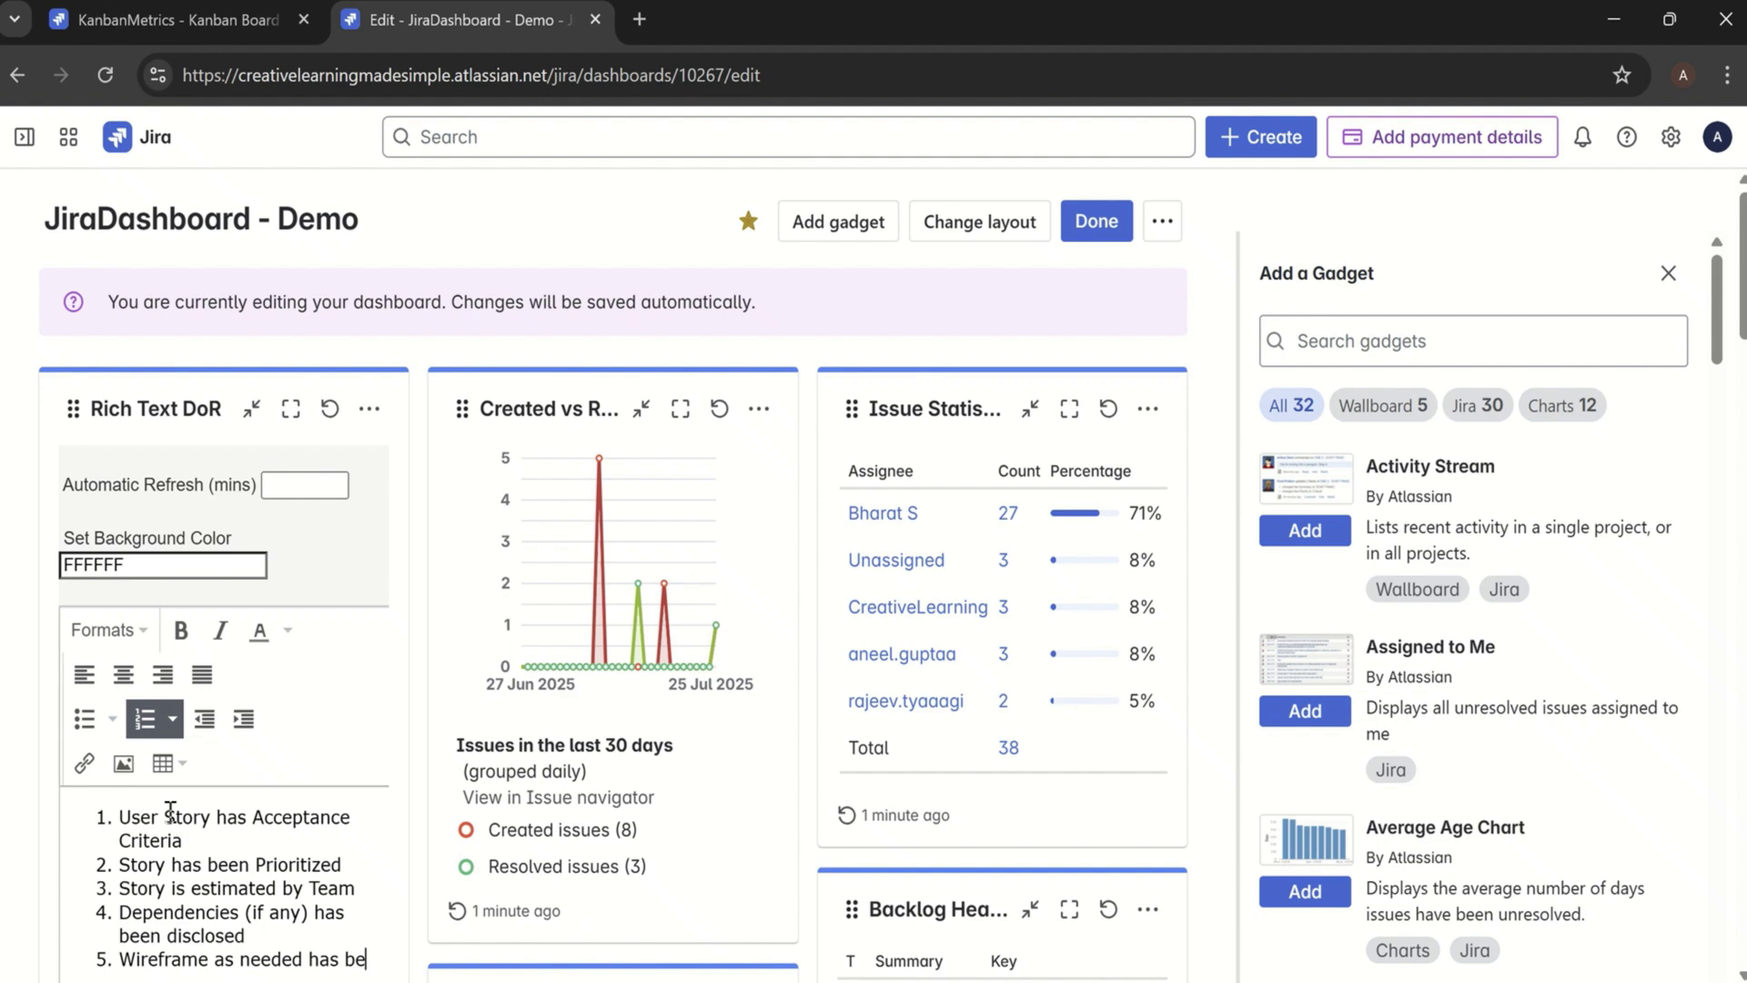
type("en provided")
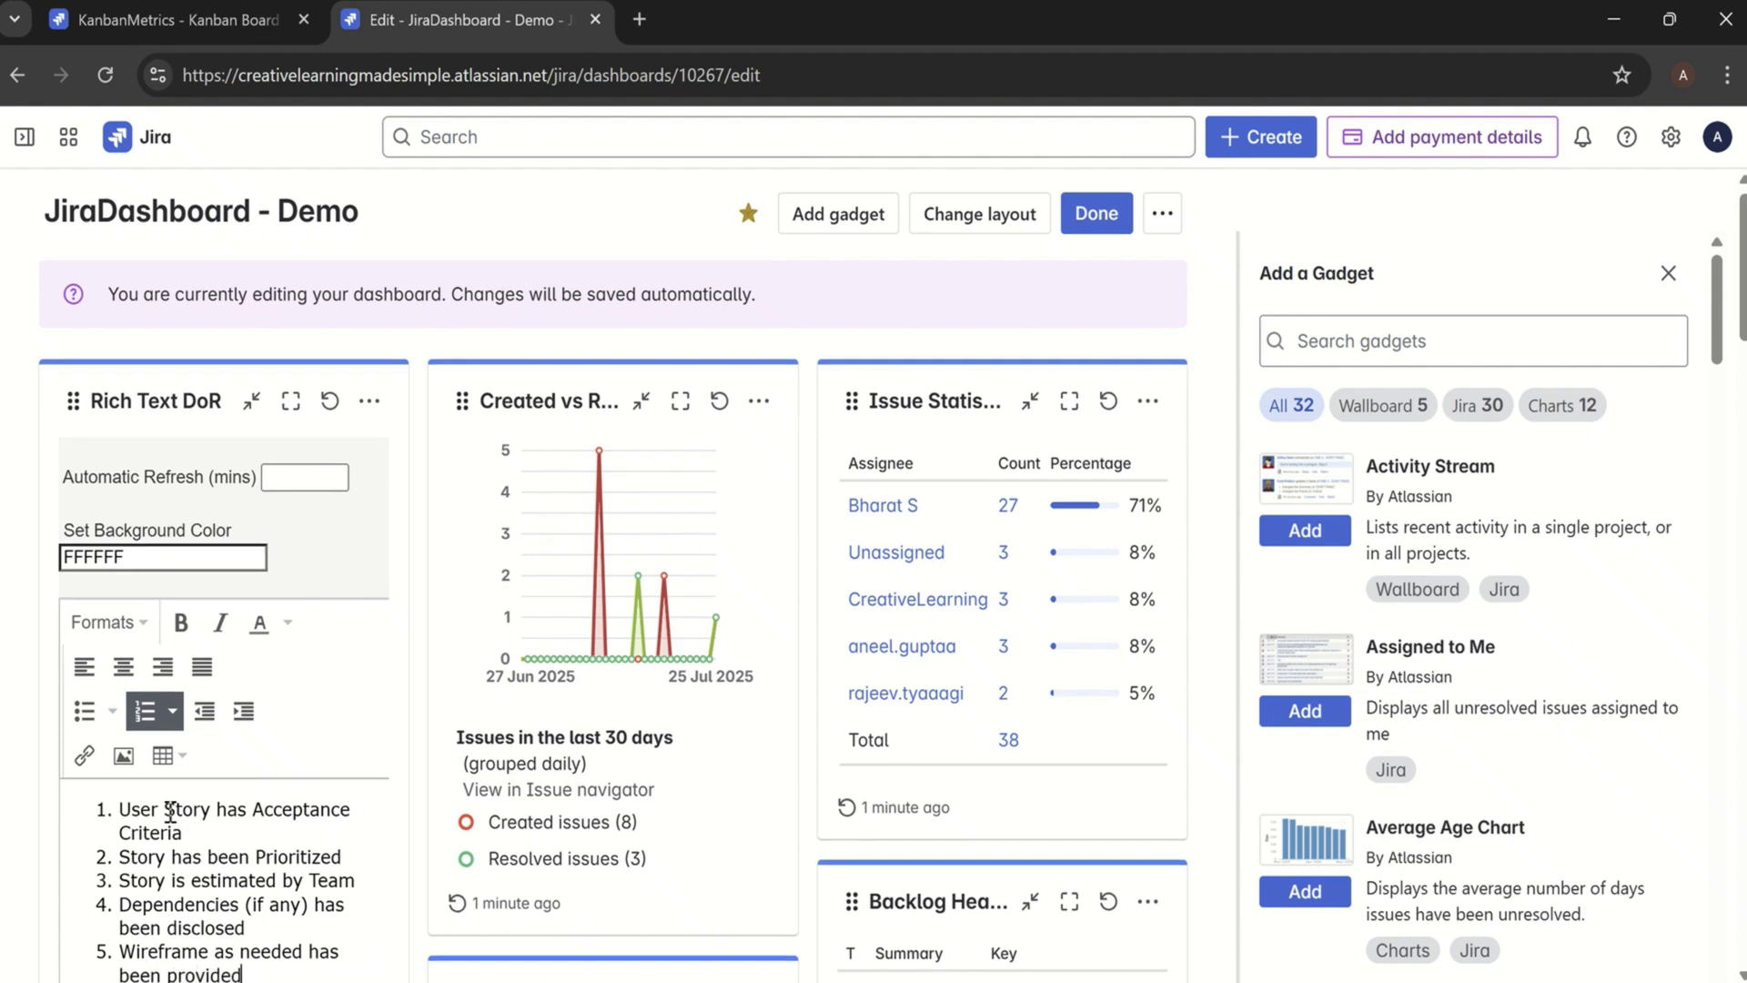
Step: Close the Add a Gadget pane and save the Rich Text DoR gadget's content
left_click(1671, 273)
scroll(1743, 364, "down", 3)
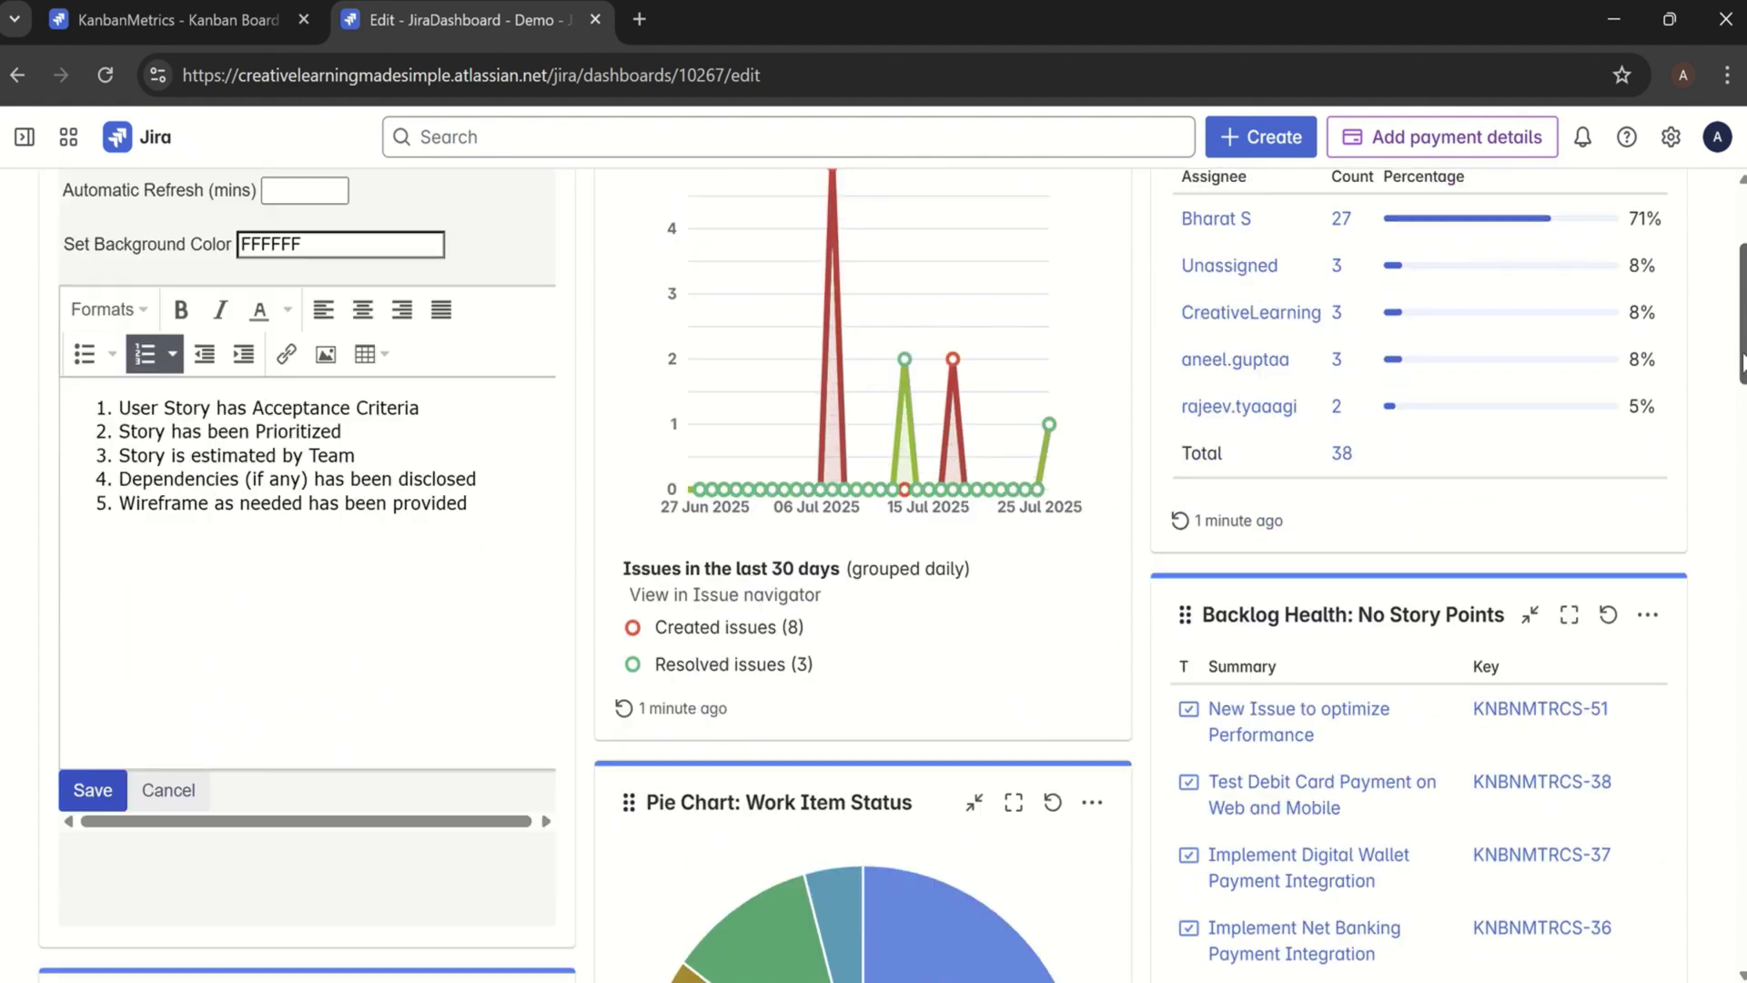
left_click(93, 790)
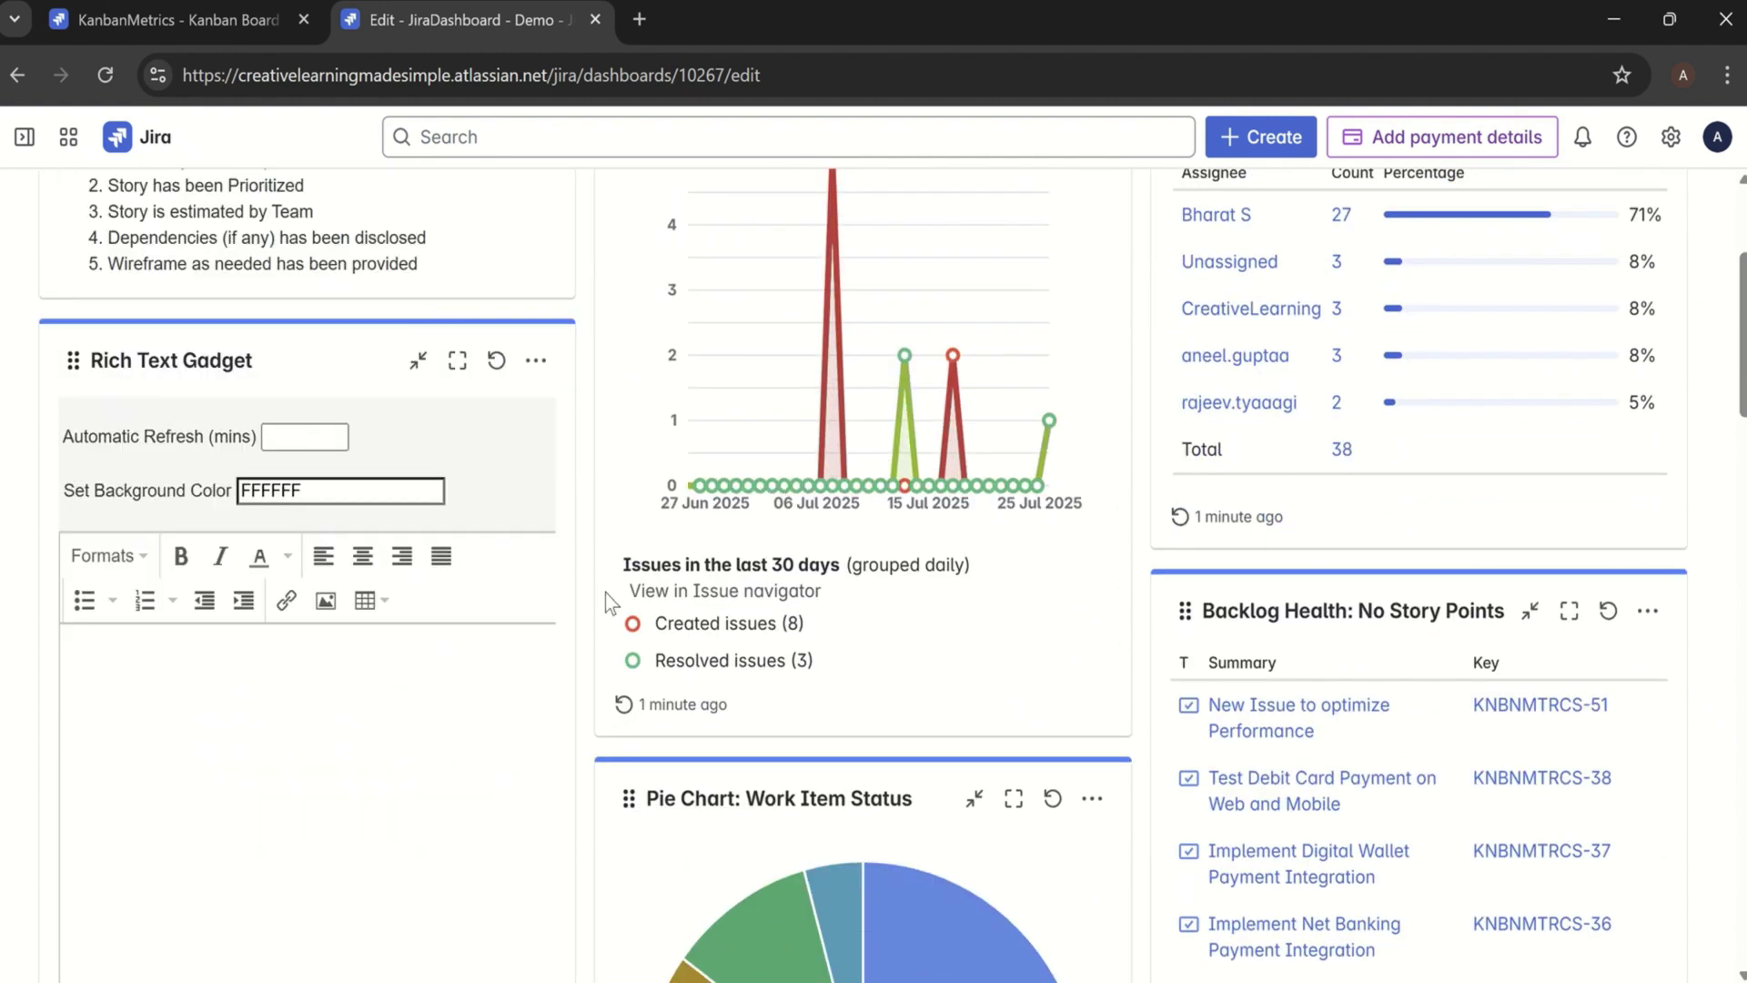
Step: Rename the second Rich Text Gadget as "DoD"
left_click(222, 360)
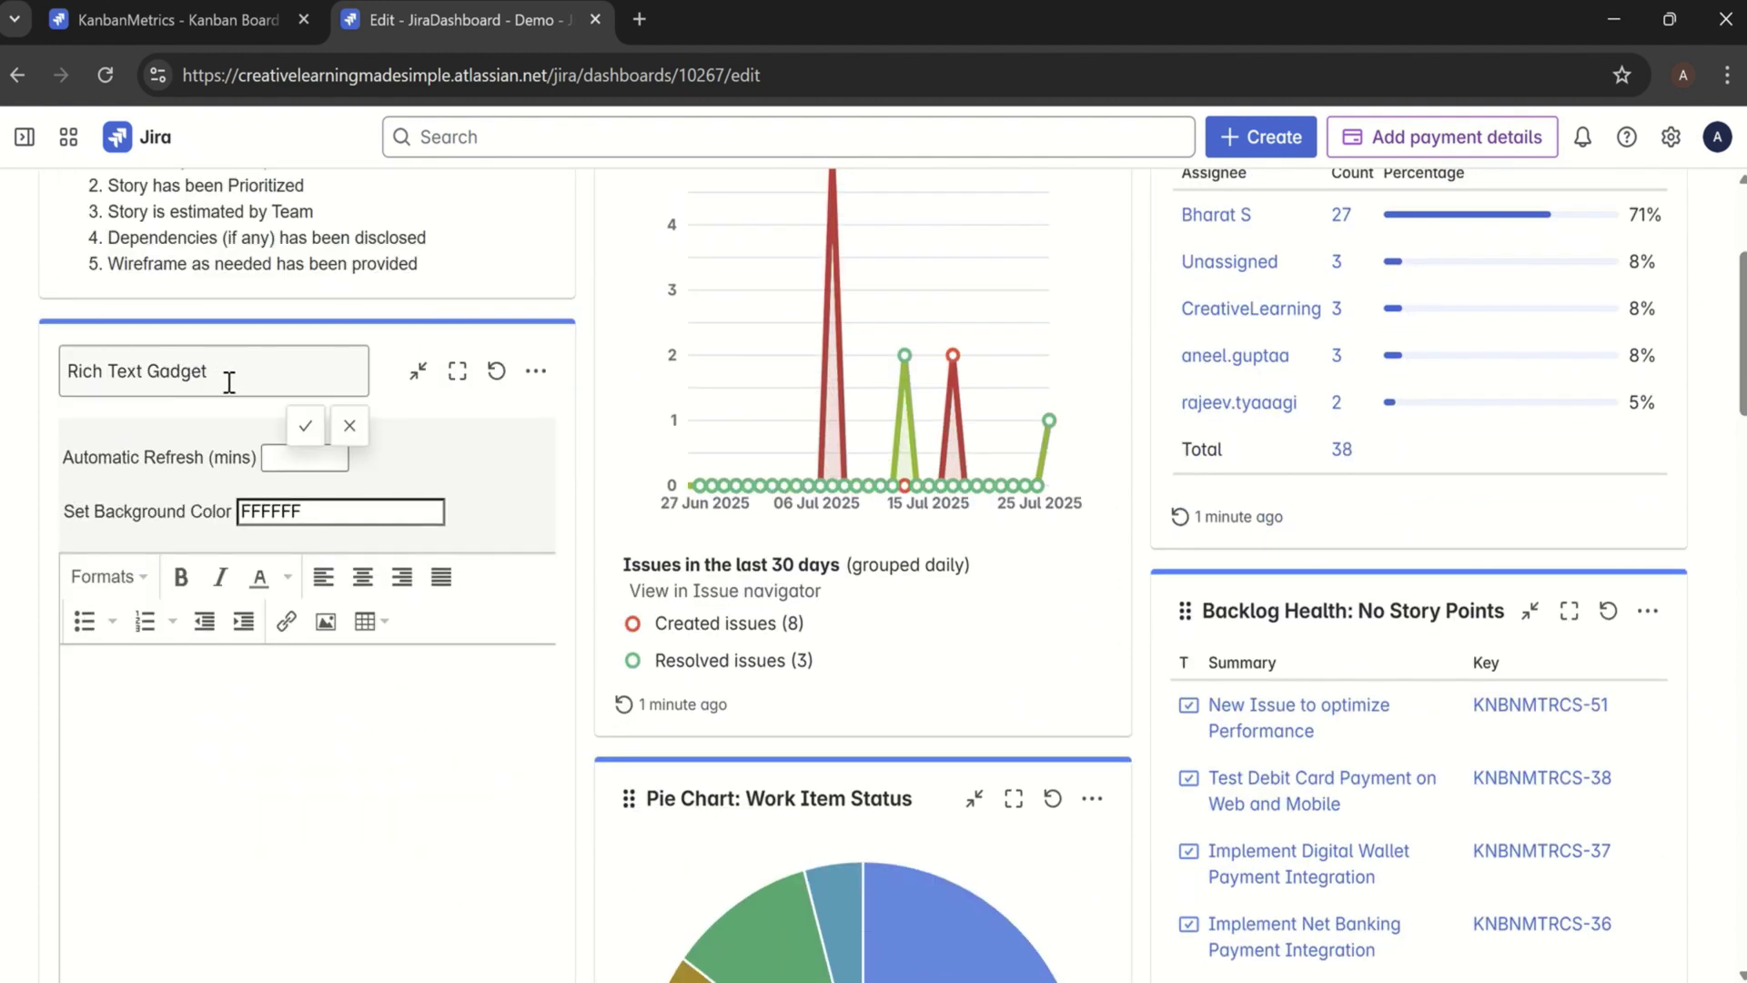
key("ctrl+a")
type("DoD")
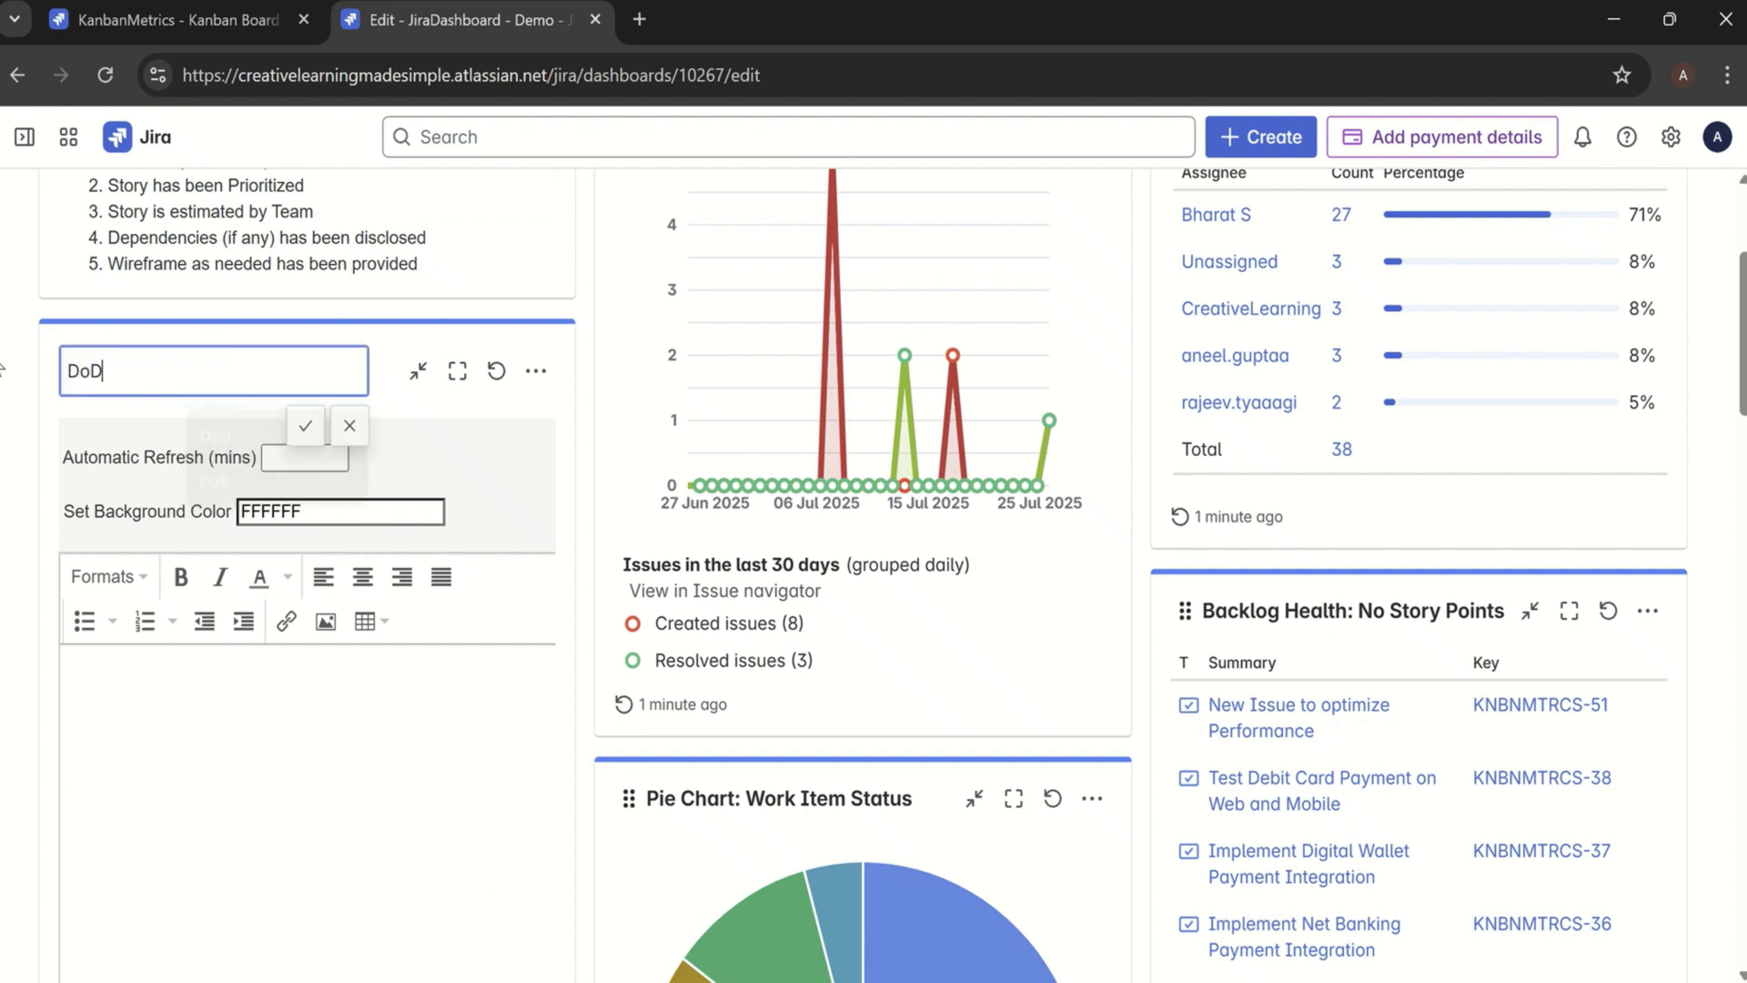
left_click(307, 430)
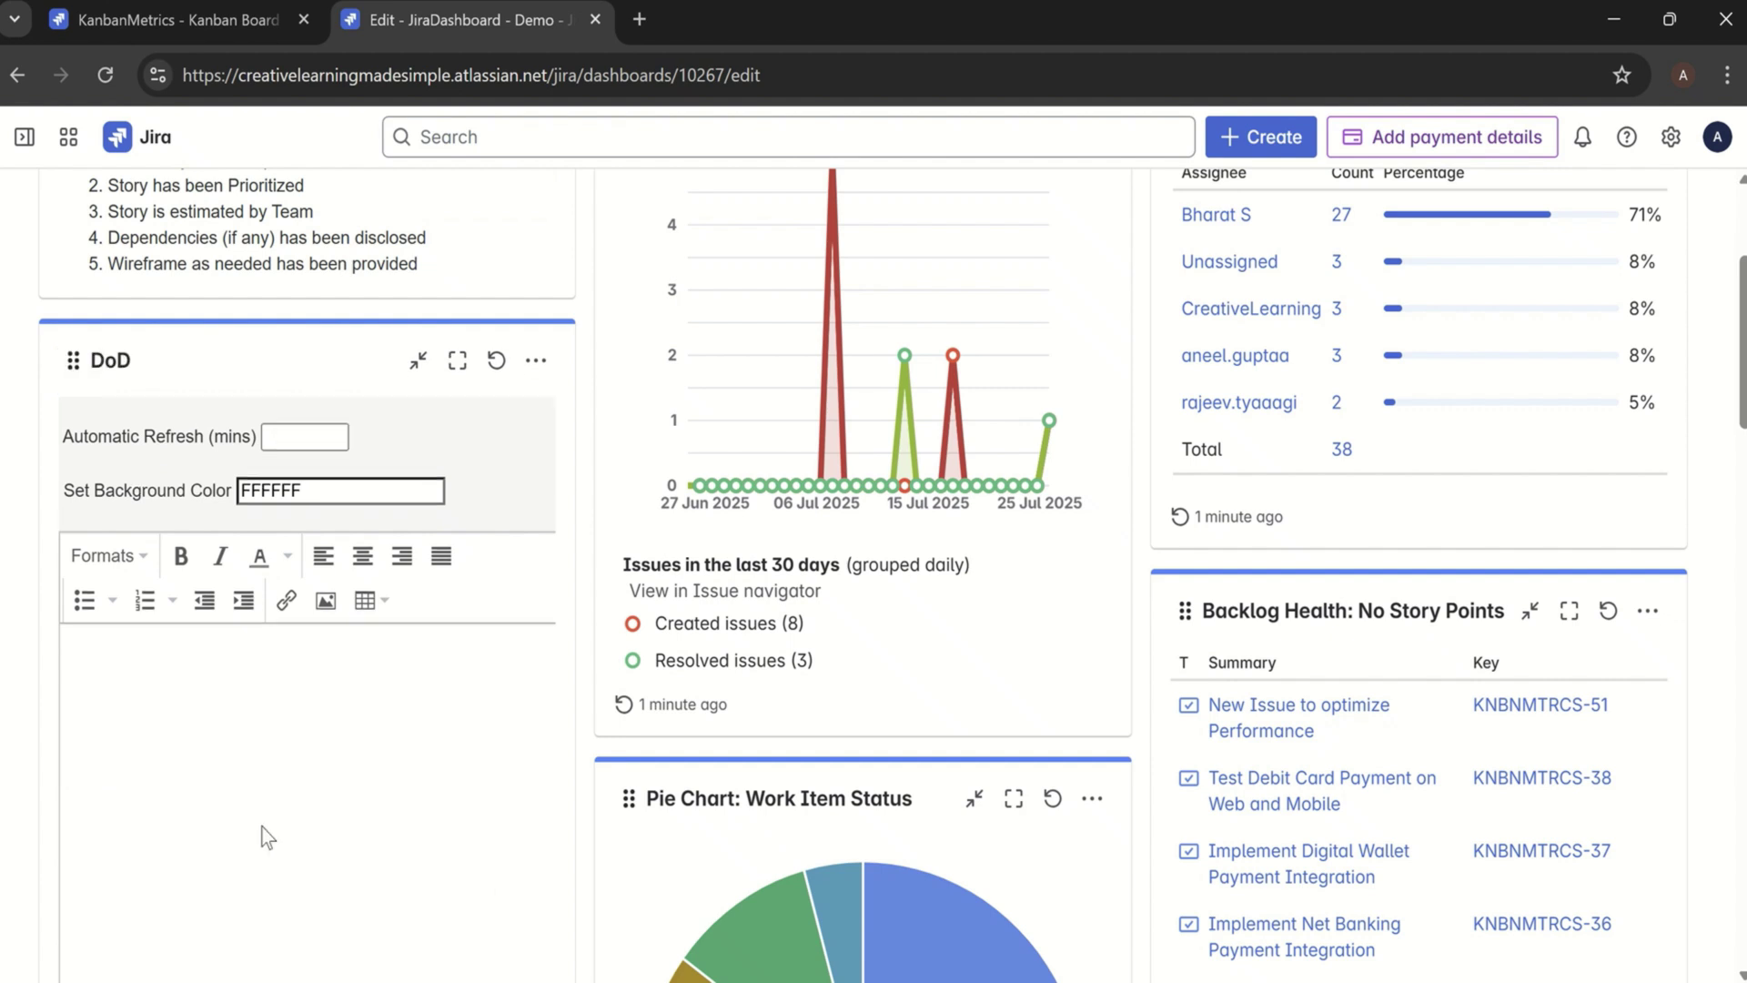
Step: Start a numbered list in the DoD gadget with "Code is Implemented as per all Acceptance Criteria" and "Code is Unit tested"
left_click(143, 680)
type("1. Code is Implemented as")
key("BackSpace")
key("BackSpace")
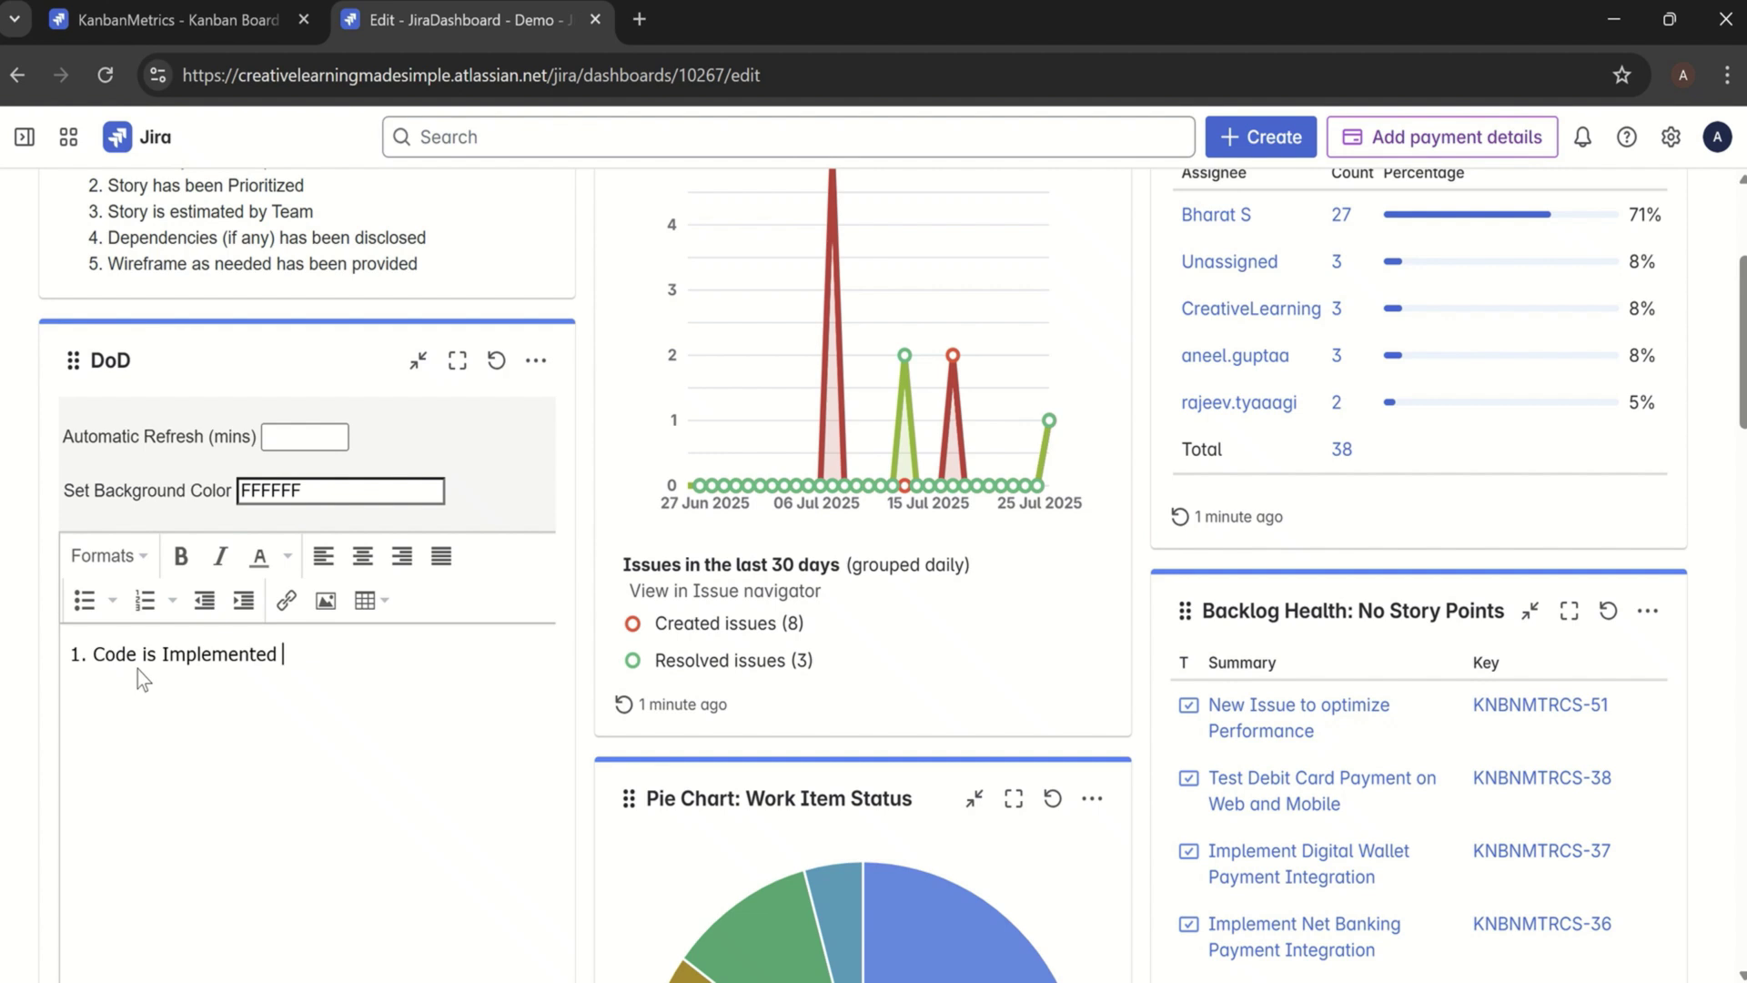
type("as per all Acc")
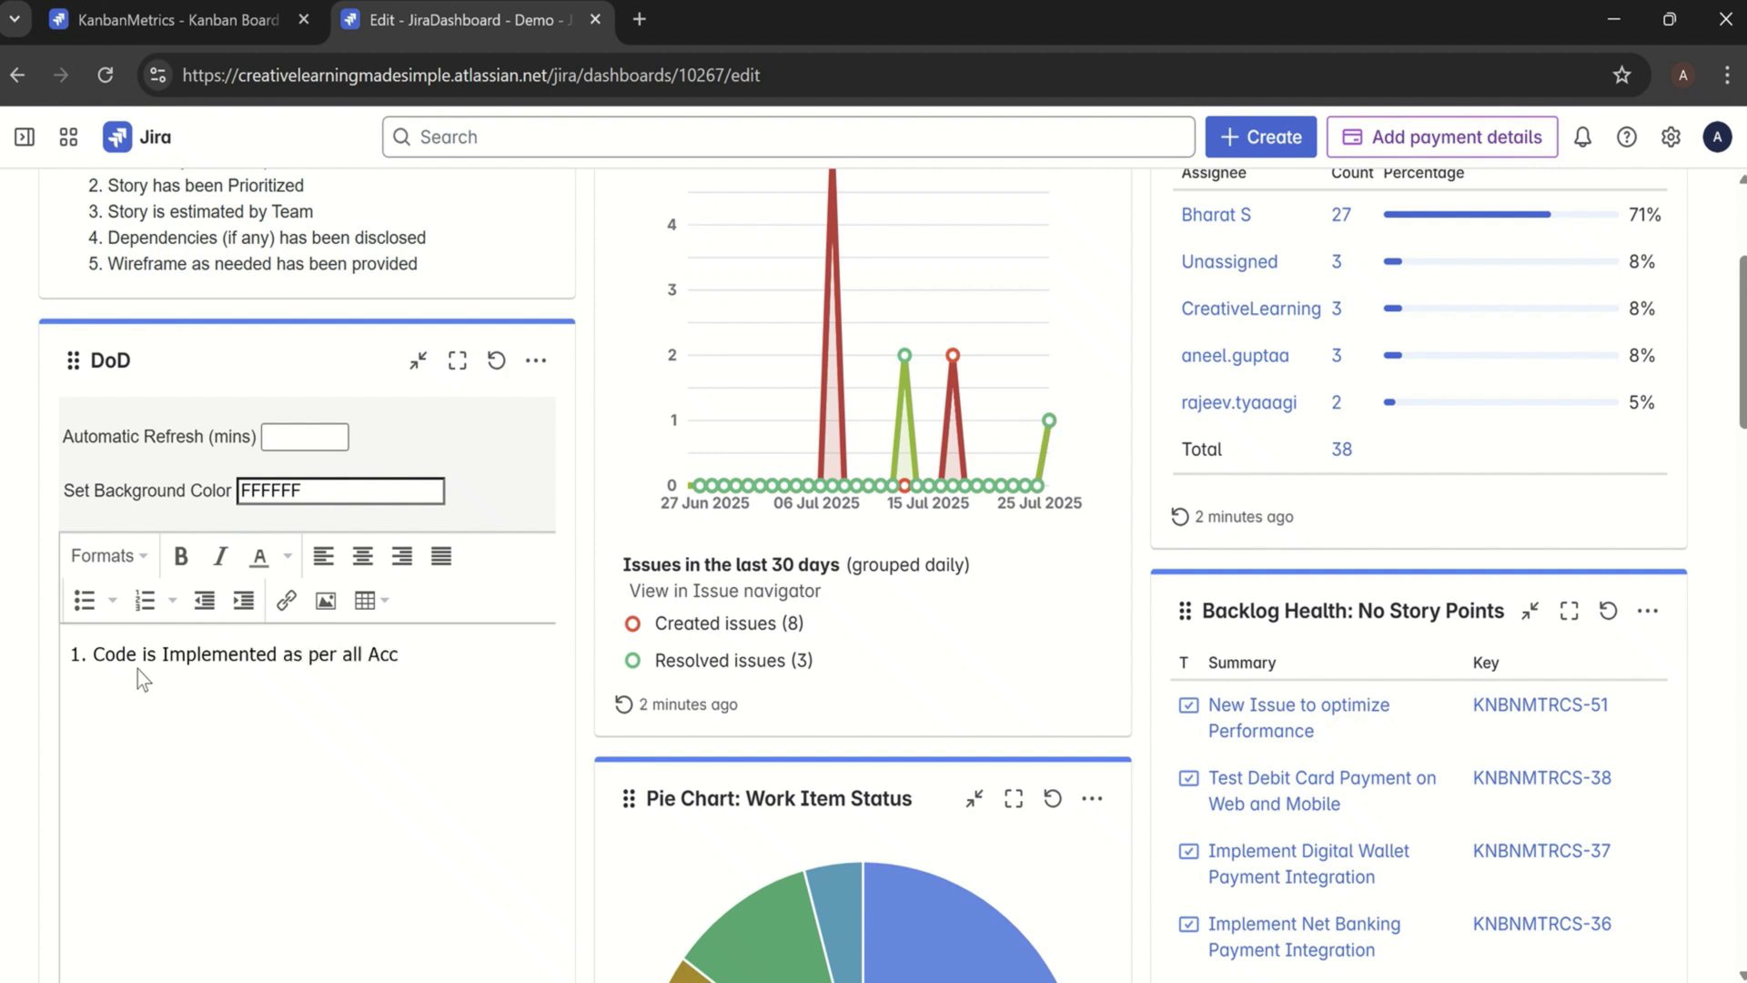
type("eptance Criteria")
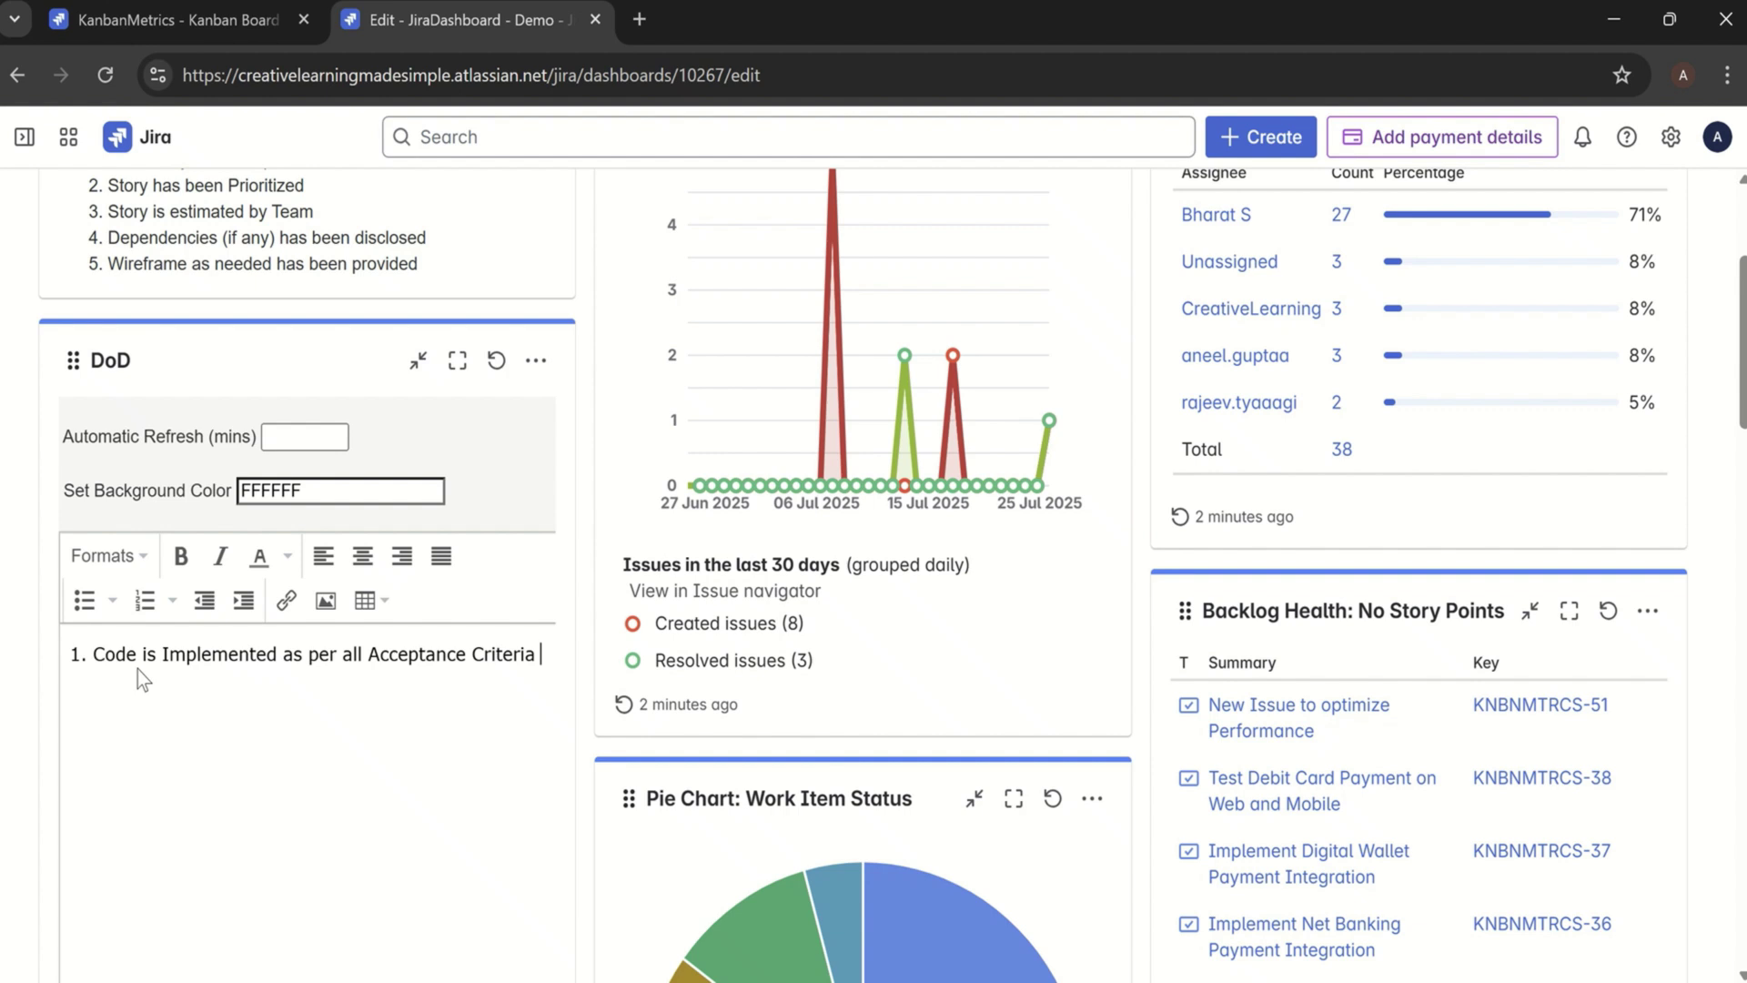
key("Return")
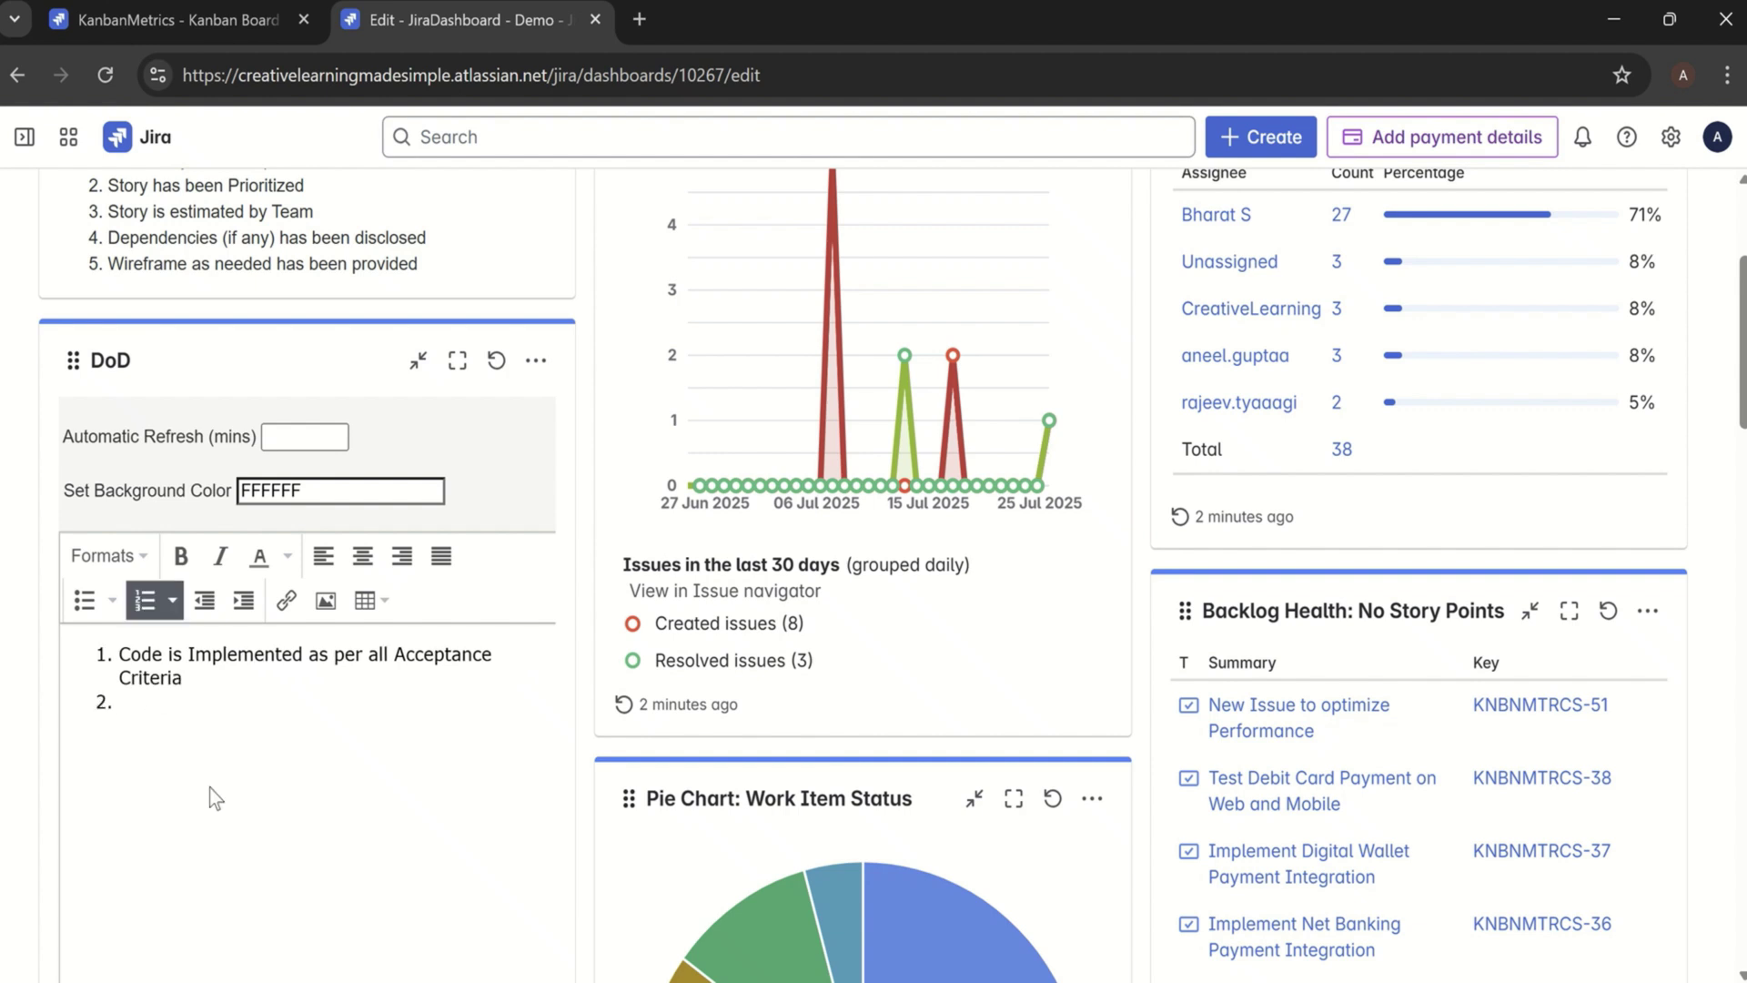
type("Code is Unit tested")
key("Return")
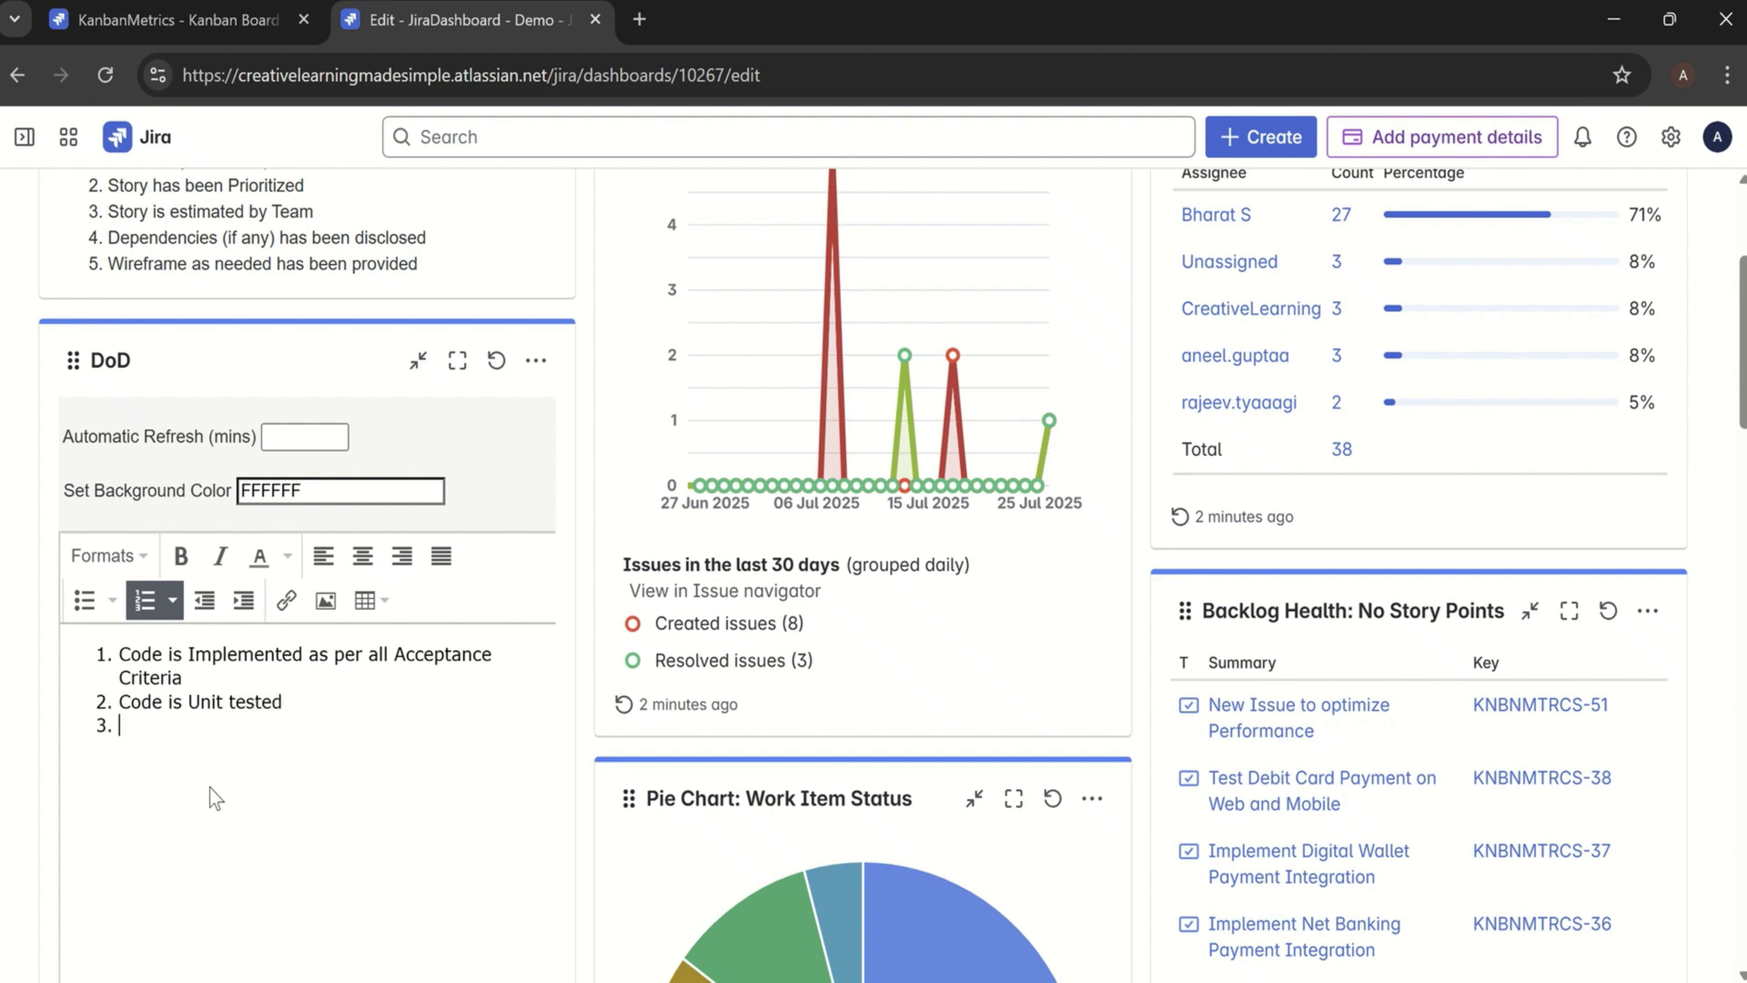
Step: Add "Code is Peer Reviewed" and "Code is Check-In and Build is passed" as items 3 and 4 of the DoD list
type("Code is Peer Reviewed")
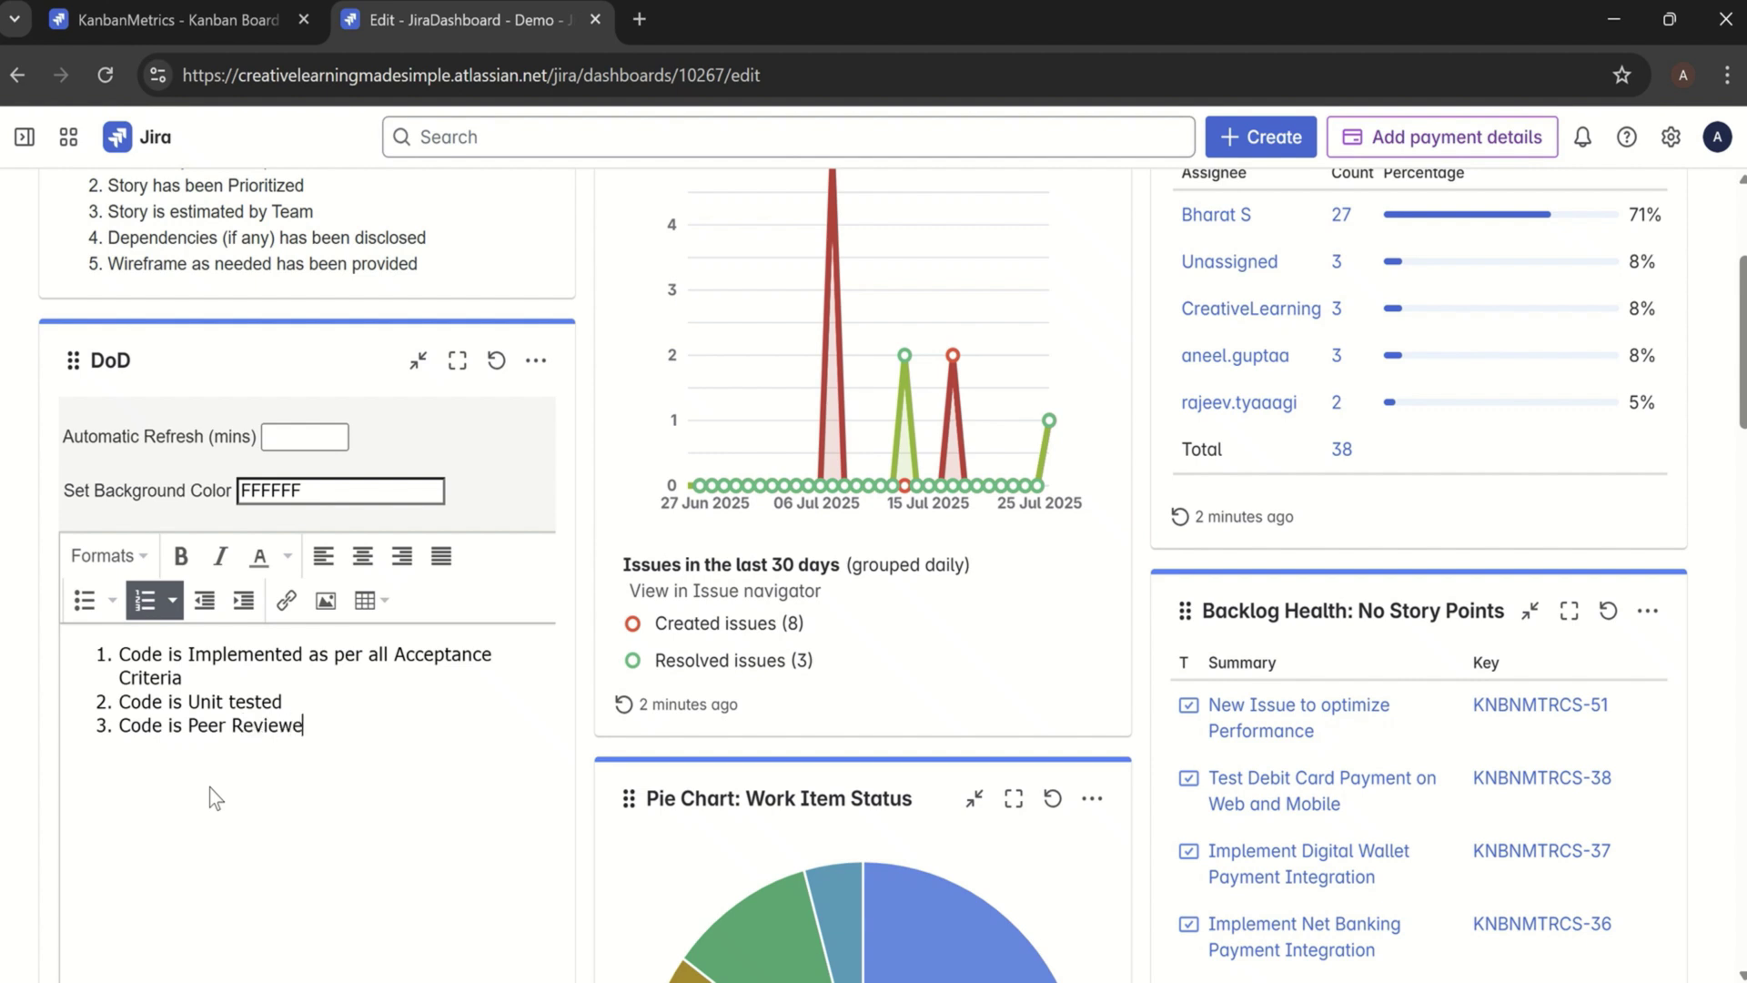
key("Return")
type("Code is Check")
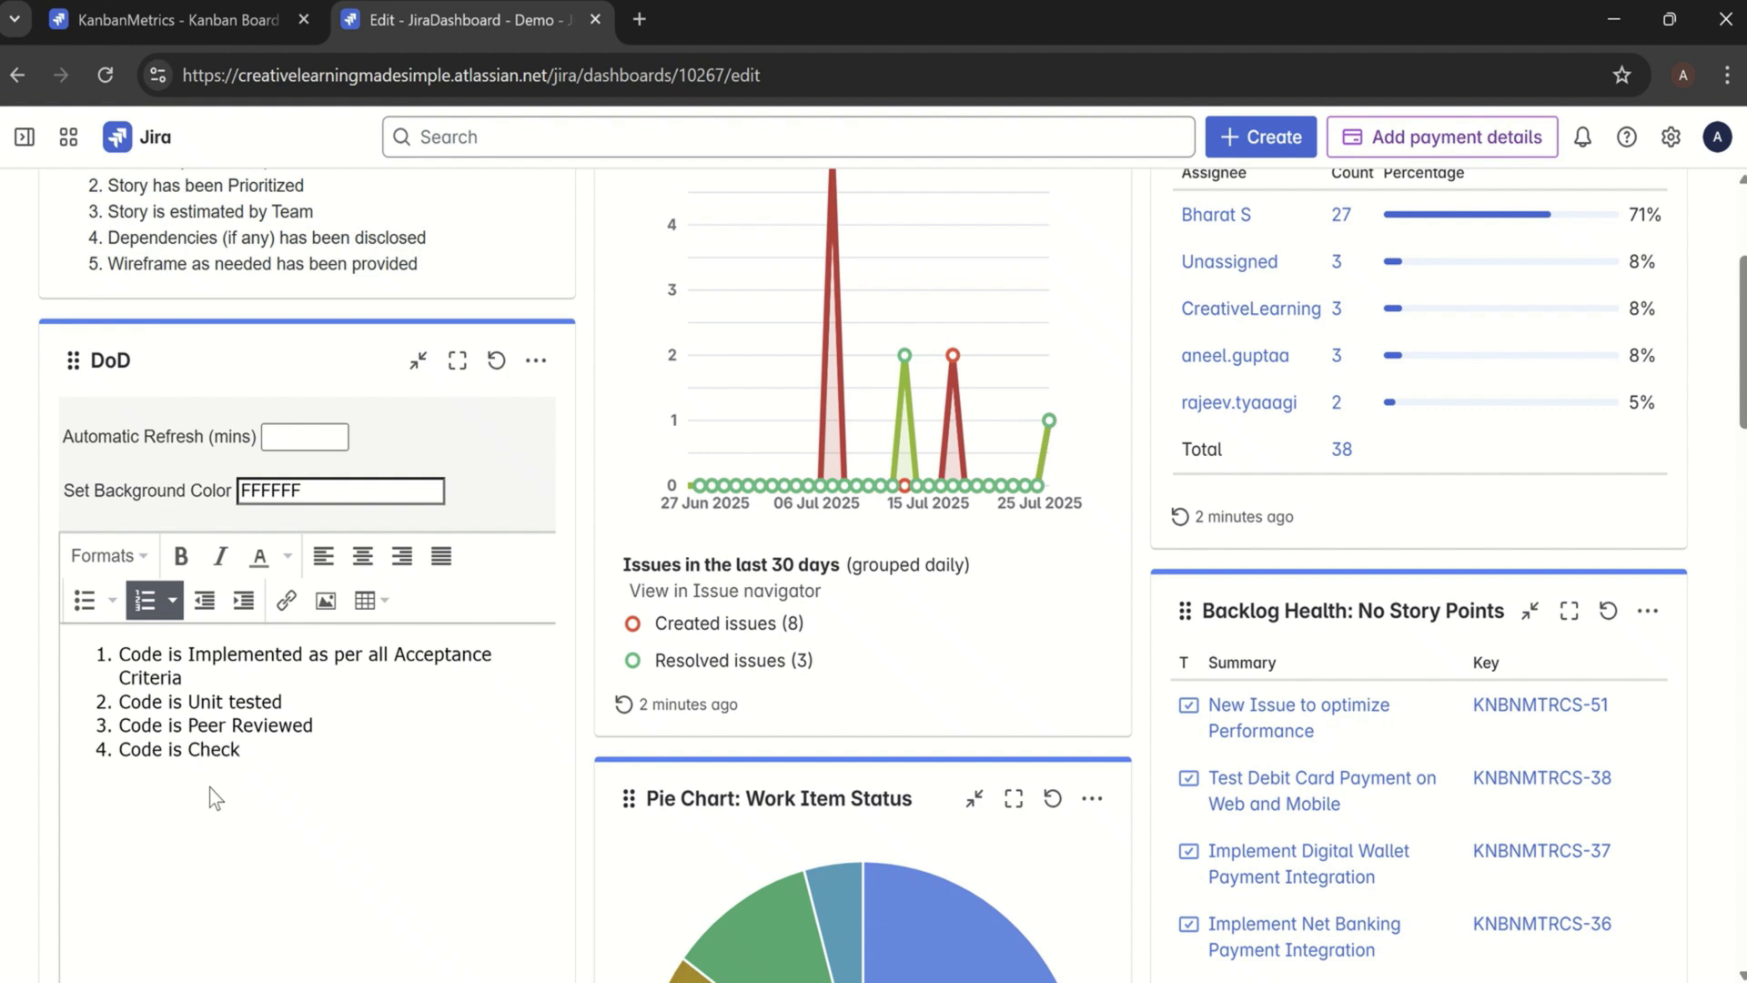
type("-In and Build is passed")
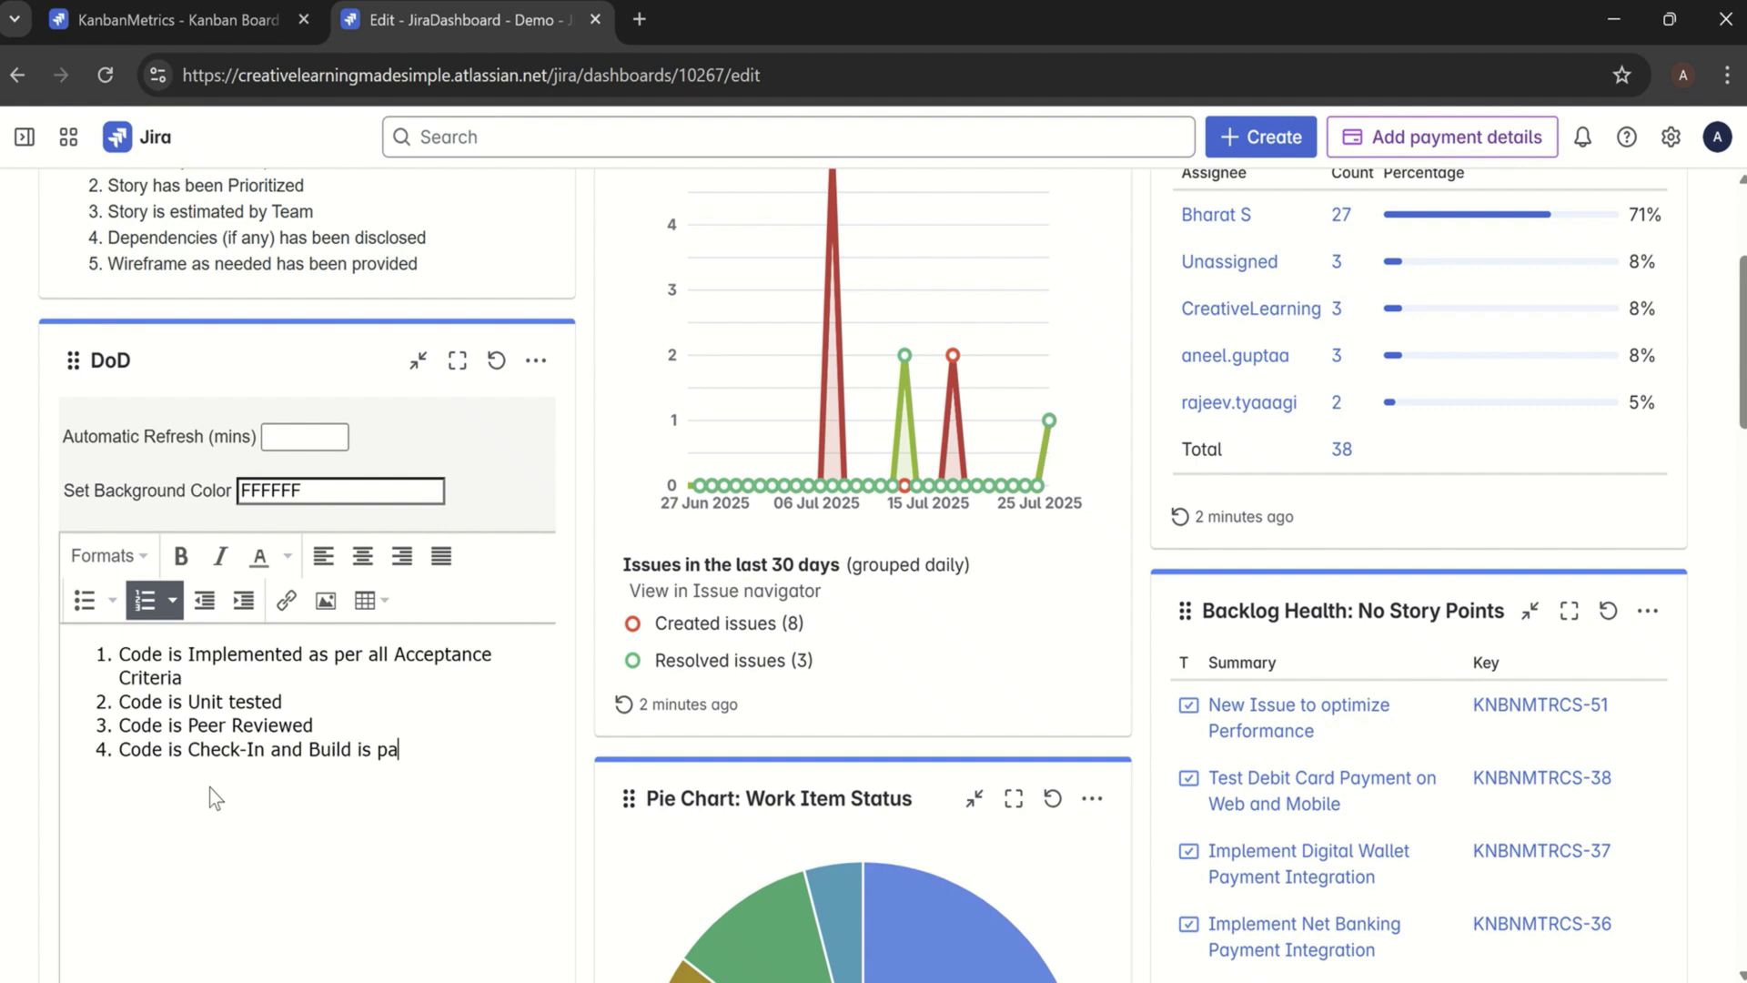
key("Return")
Step: Add "QA Tests Passed" and "Story is accepted" as items 5 and 6 of the DoD list
type("QS Tests")
key("BackSpace")
key("BackSpace")
key("BackSpace")
key("BackSpace")
key("BackSpace")
key("BackSpace")
type("A Tests ")
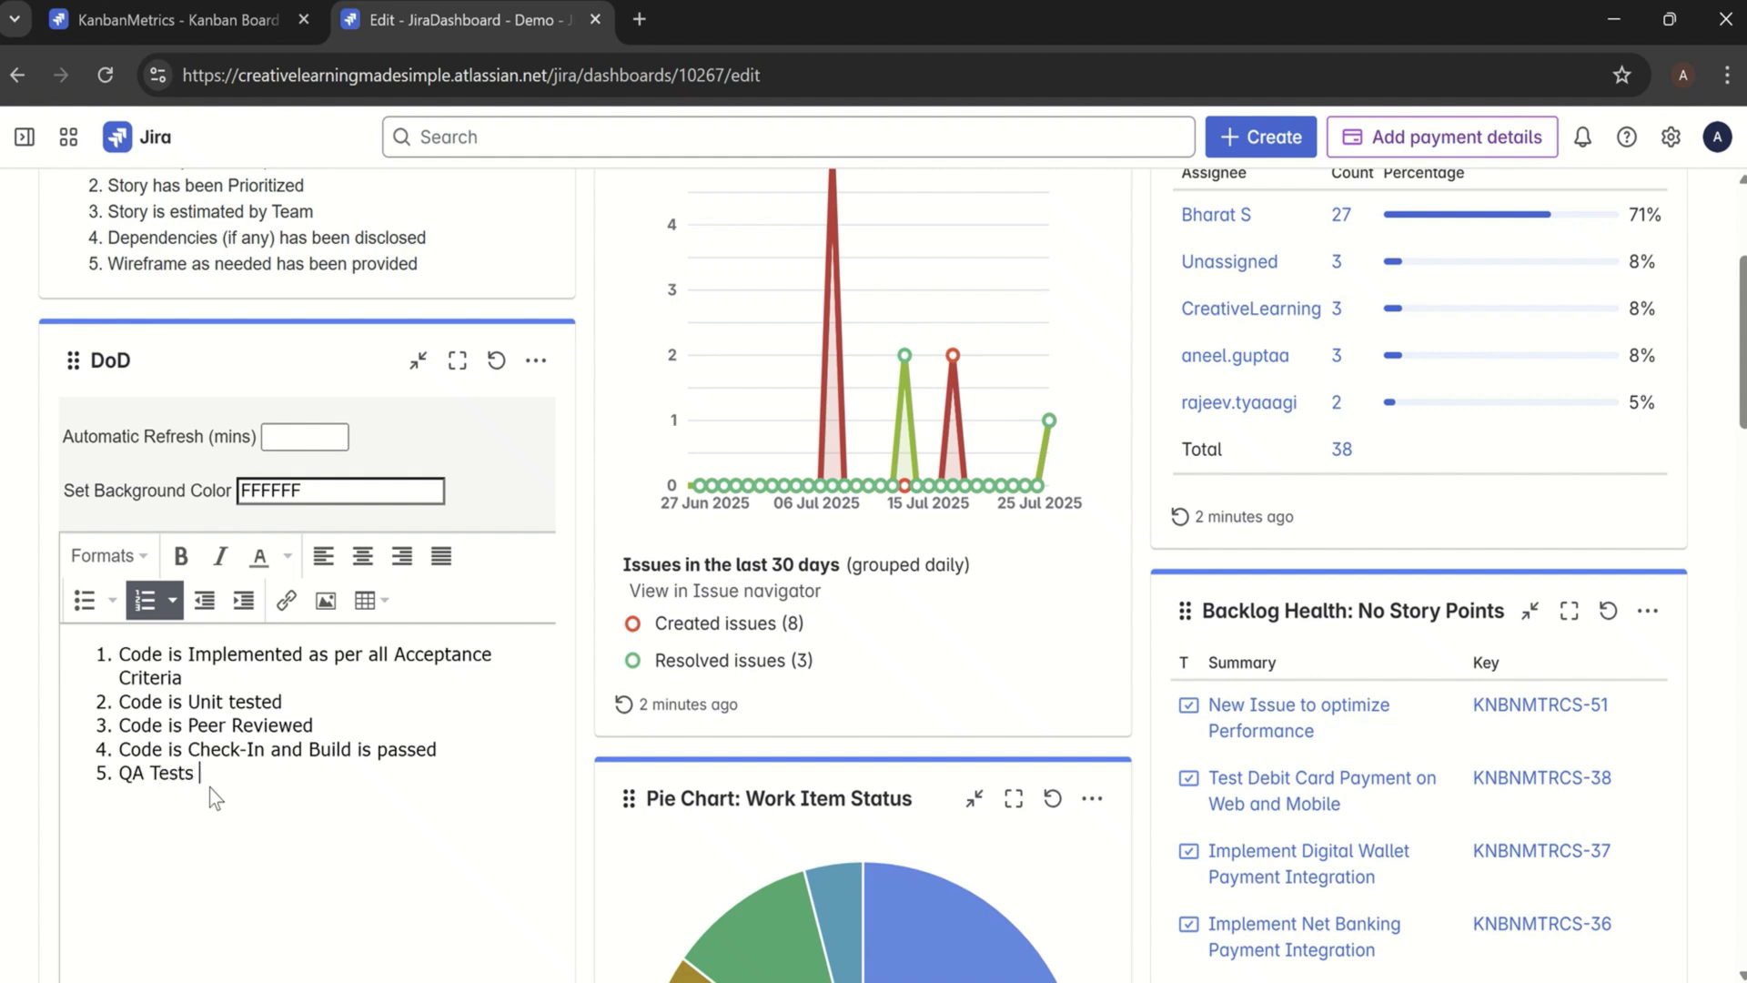
type("Passed")
key("BackSpace")
key("Return")
type("Story is accepted")
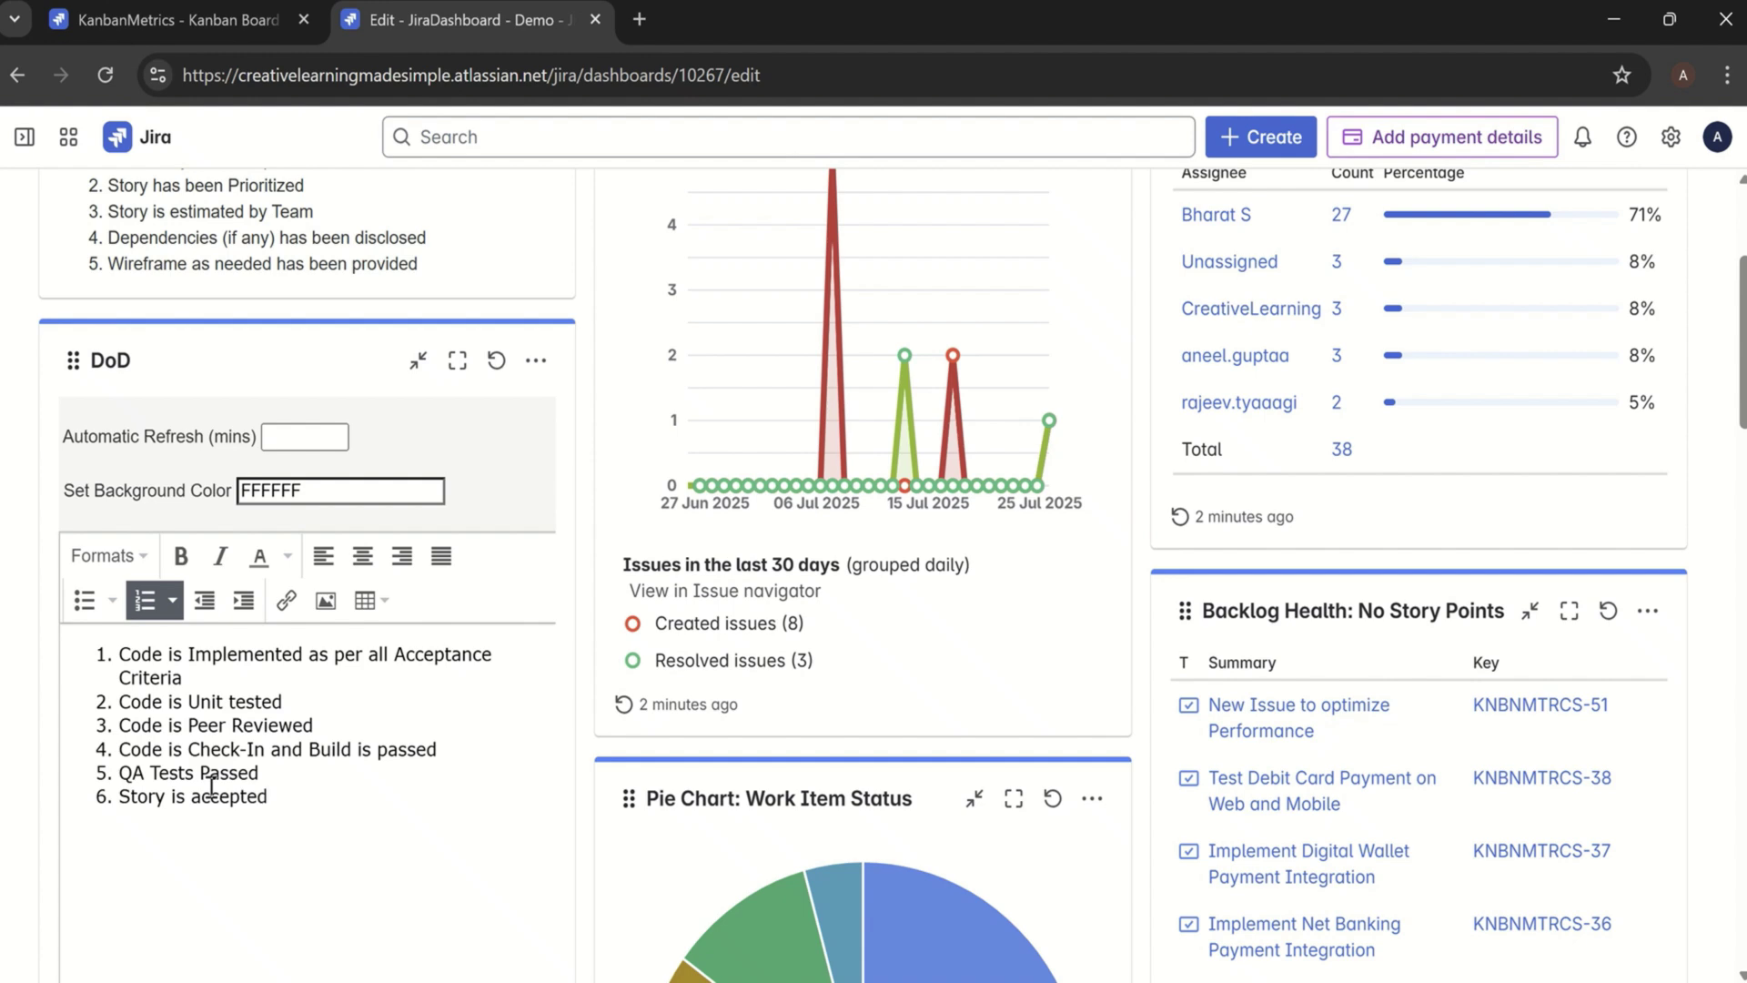
Step: Save the DoD gadget's content and return to the beginning of the dashboard
scroll(166, 654, "down", 5)
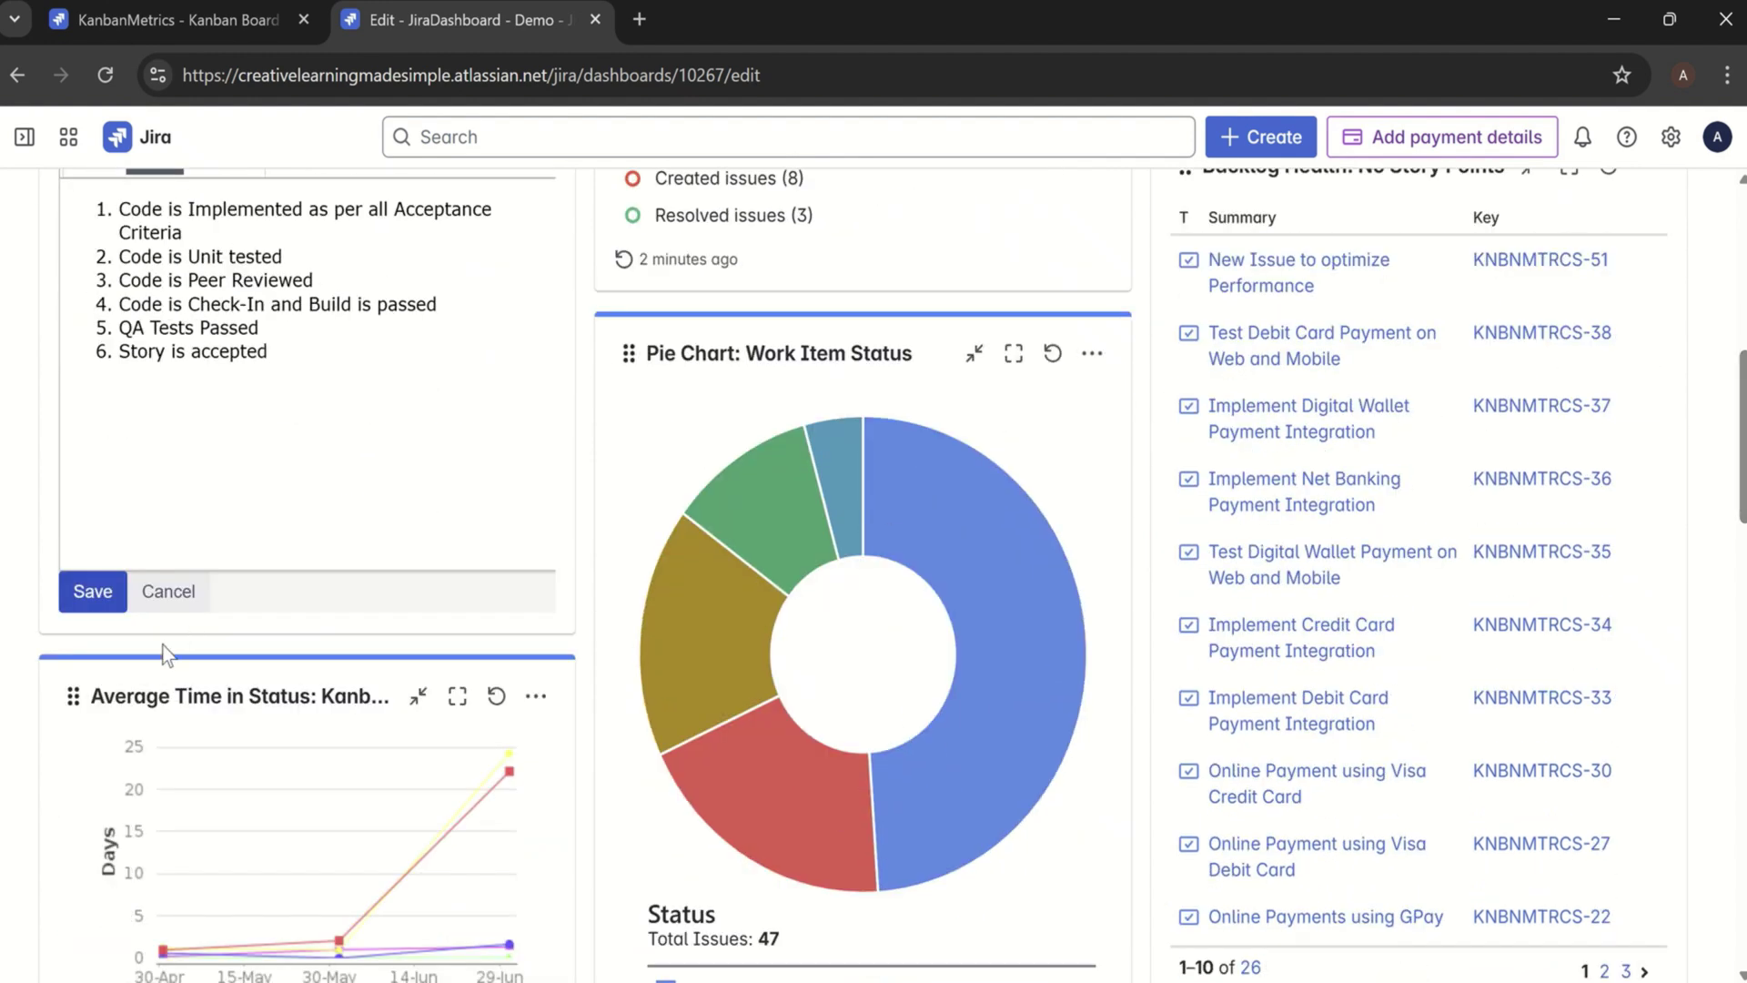
left_click(91, 591)
scroll(1743, 324, "up", 4)
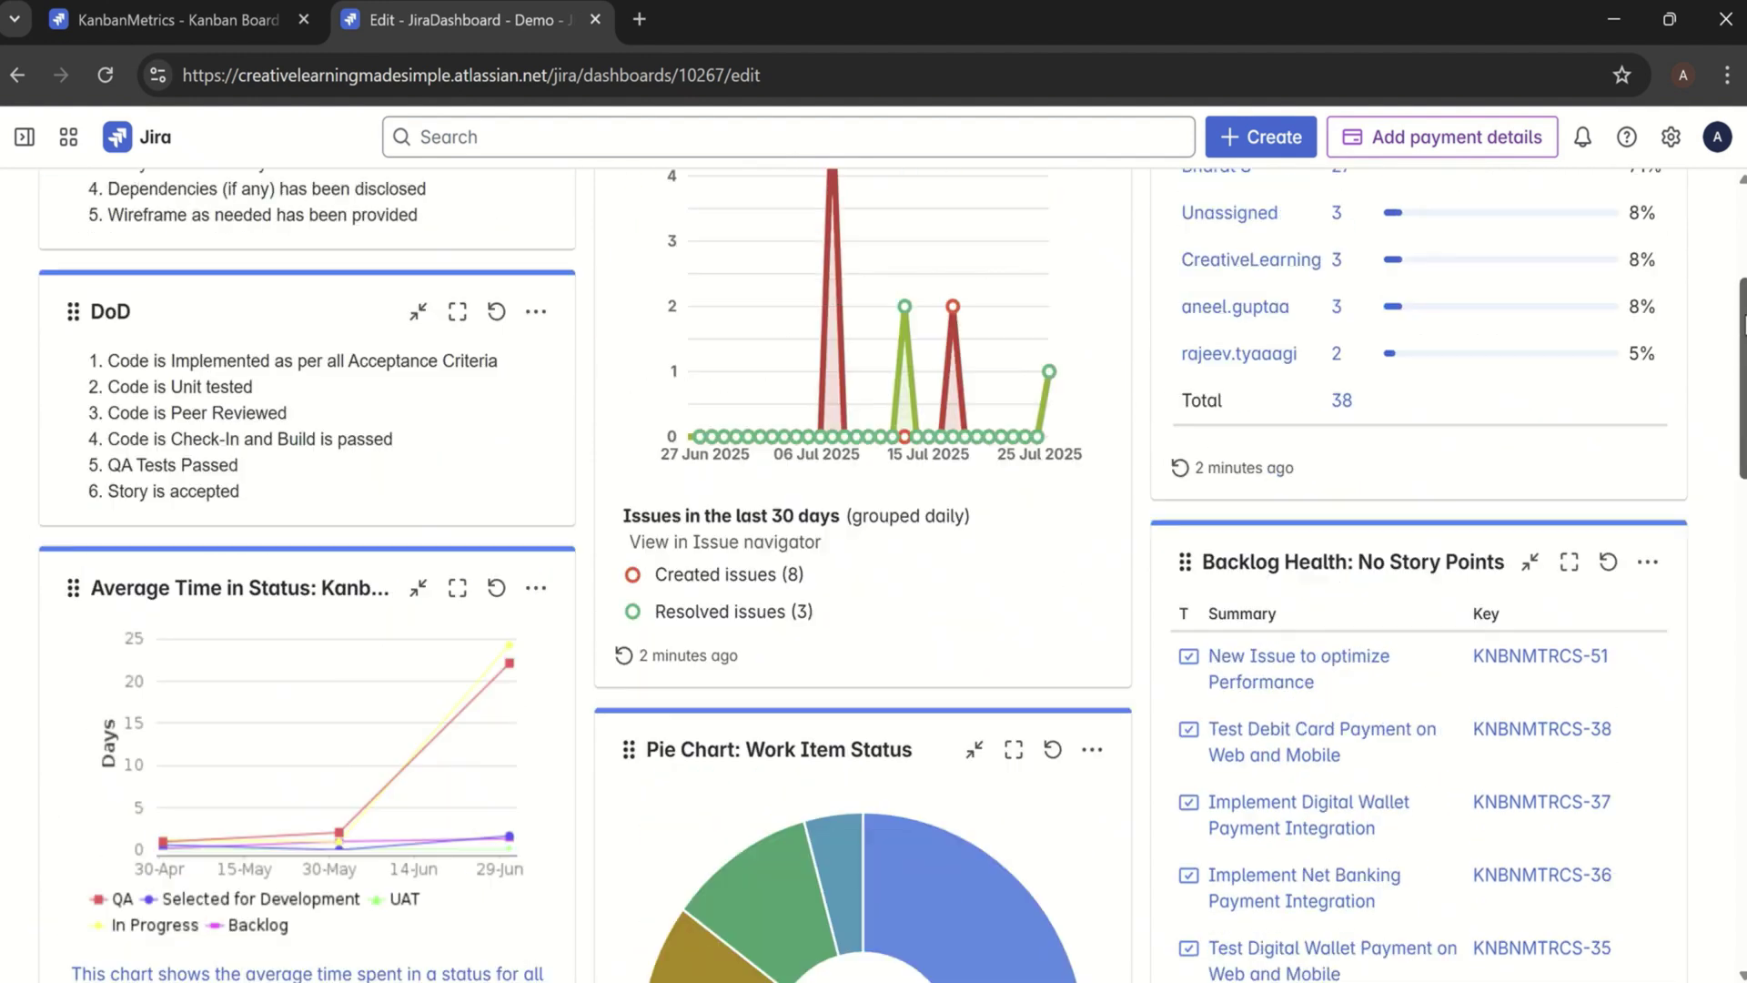
left_click_drag(1743, 324, 1740, 259)
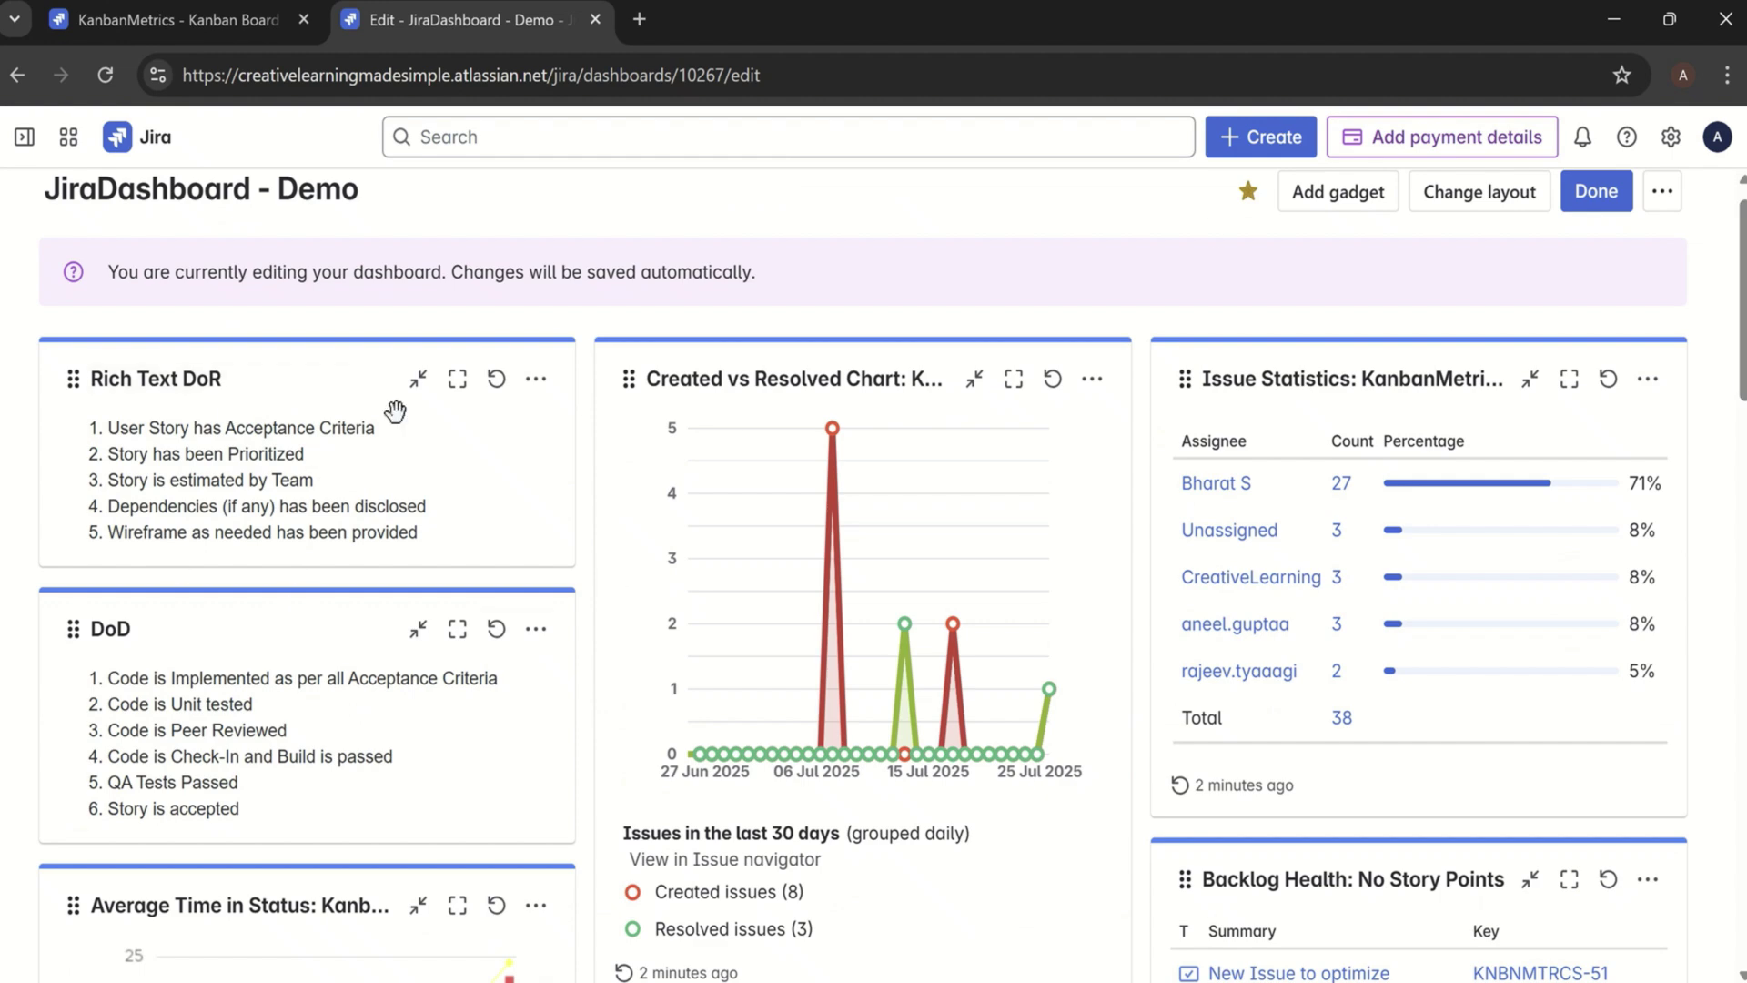
Step: Rename the Rich Text DoR gadget as "Definition of Ready"
left_click(186, 382)
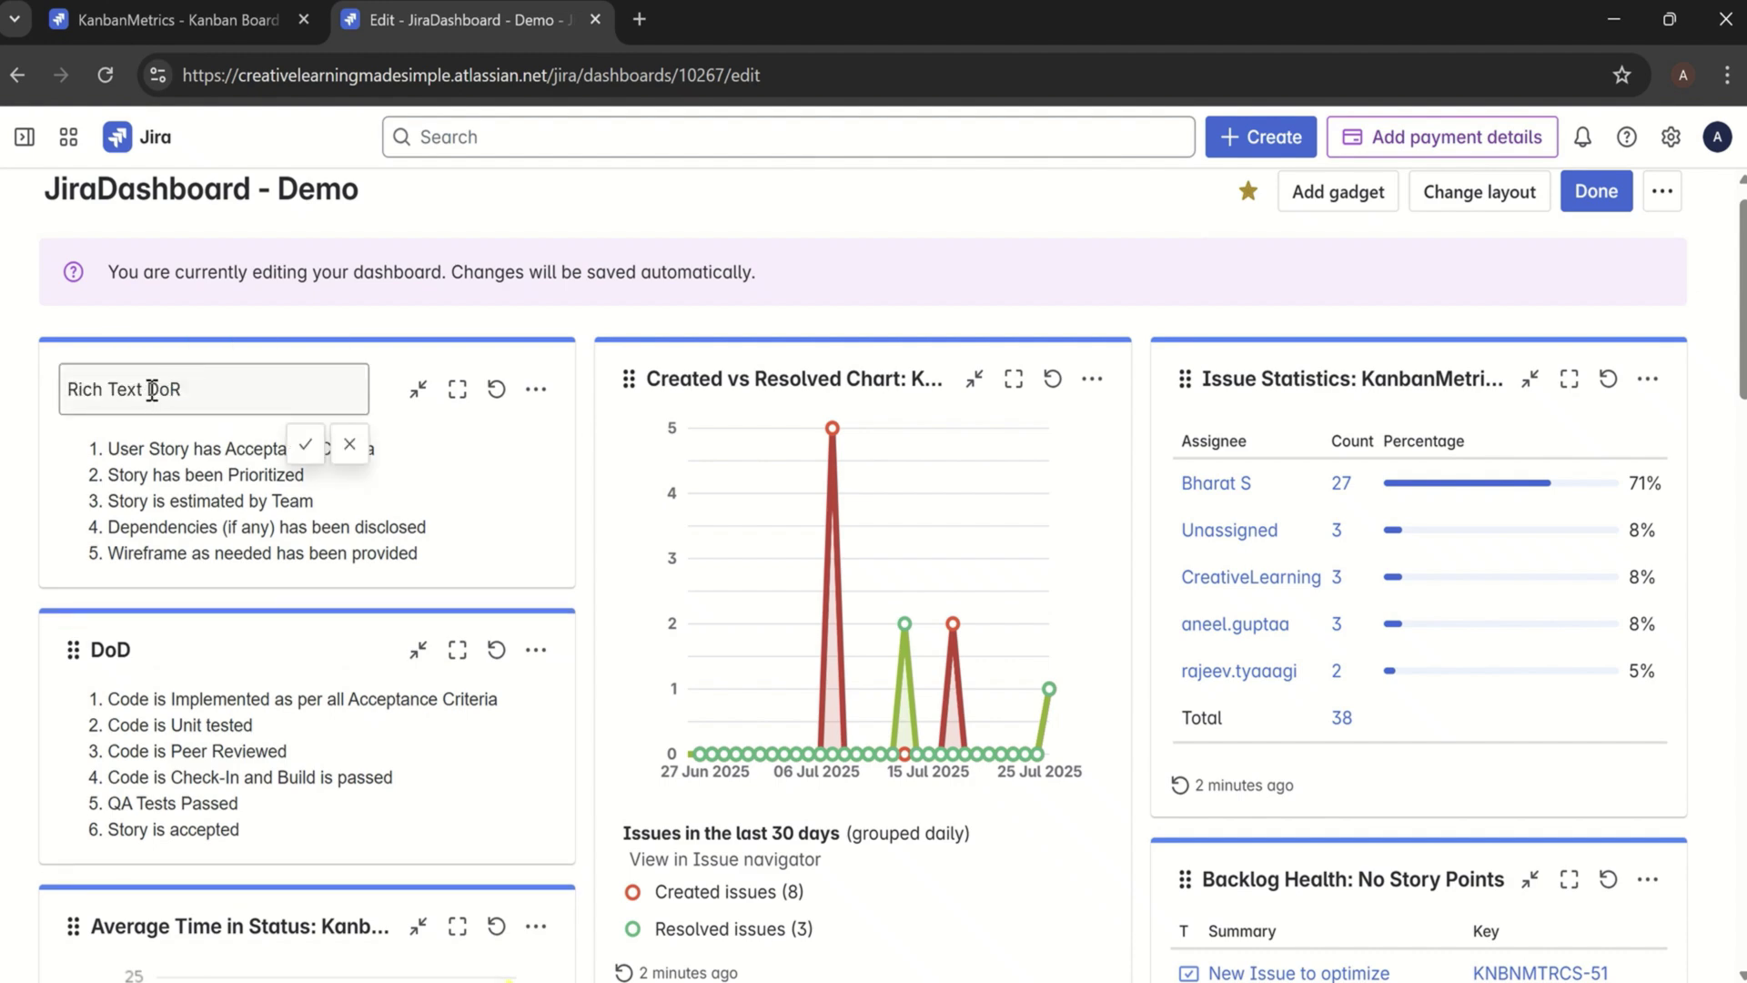
left_click_drag(147, 389, 2, 402)
key("BackSpace")
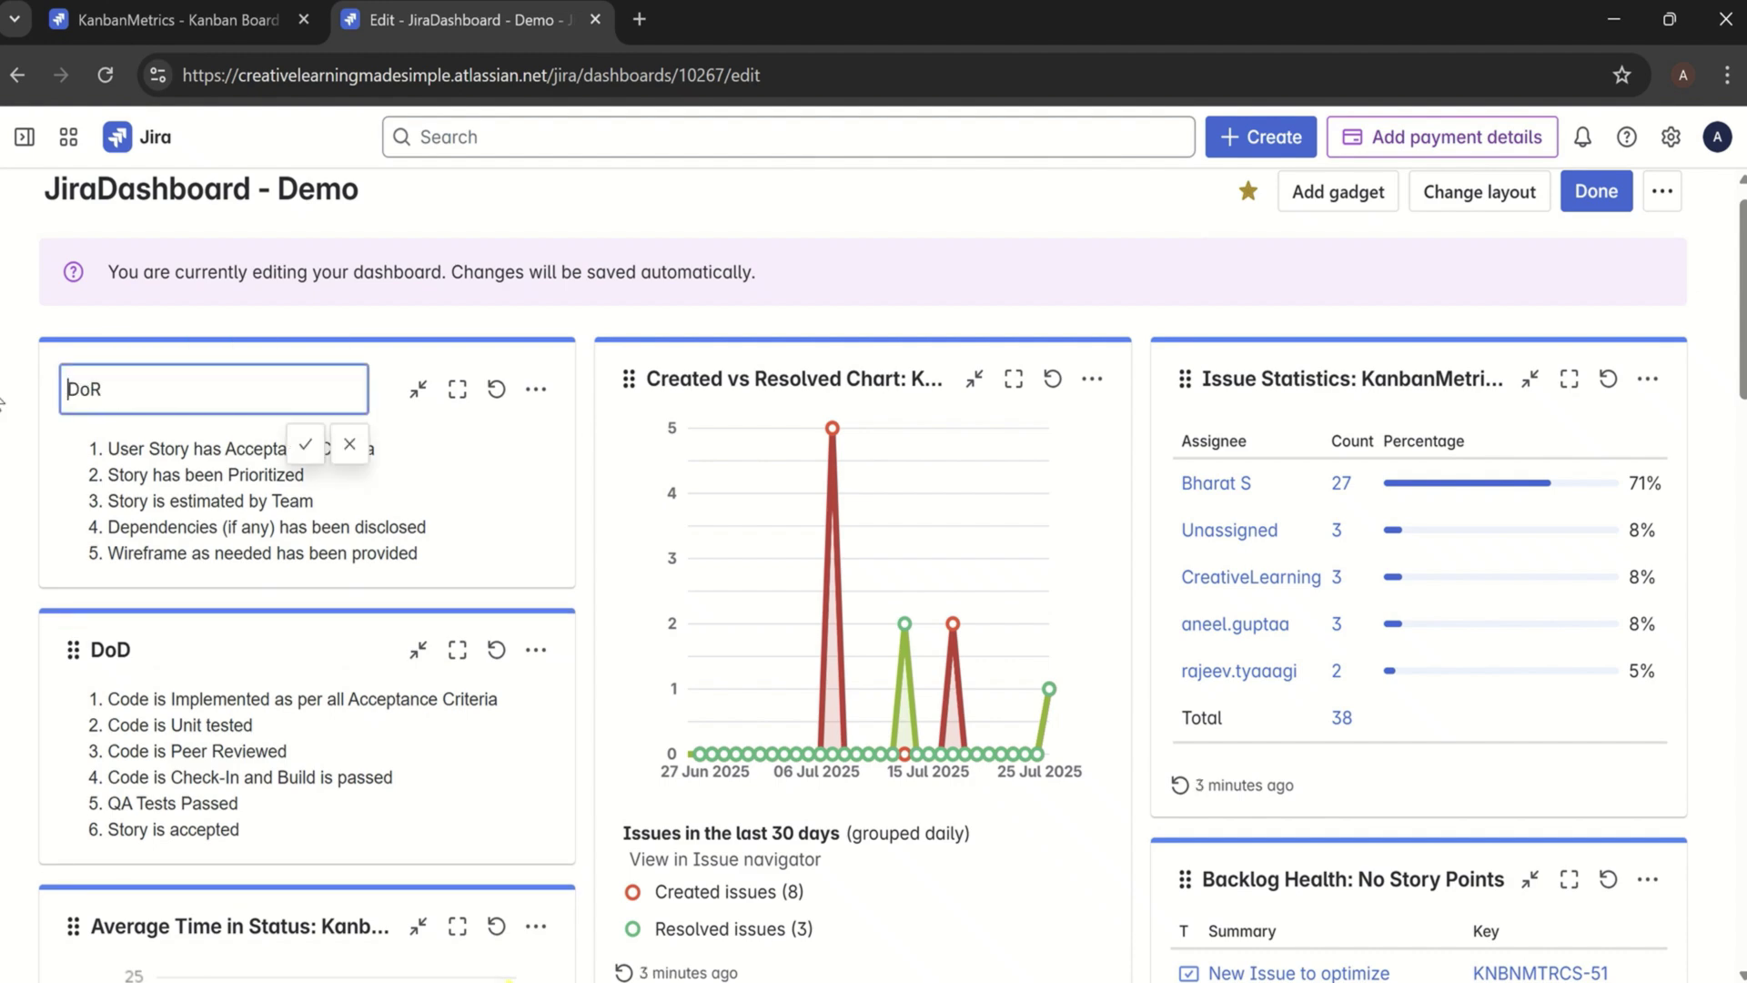
double_click(85, 388)
type("Definition of Ready")
left_click(306, 448)
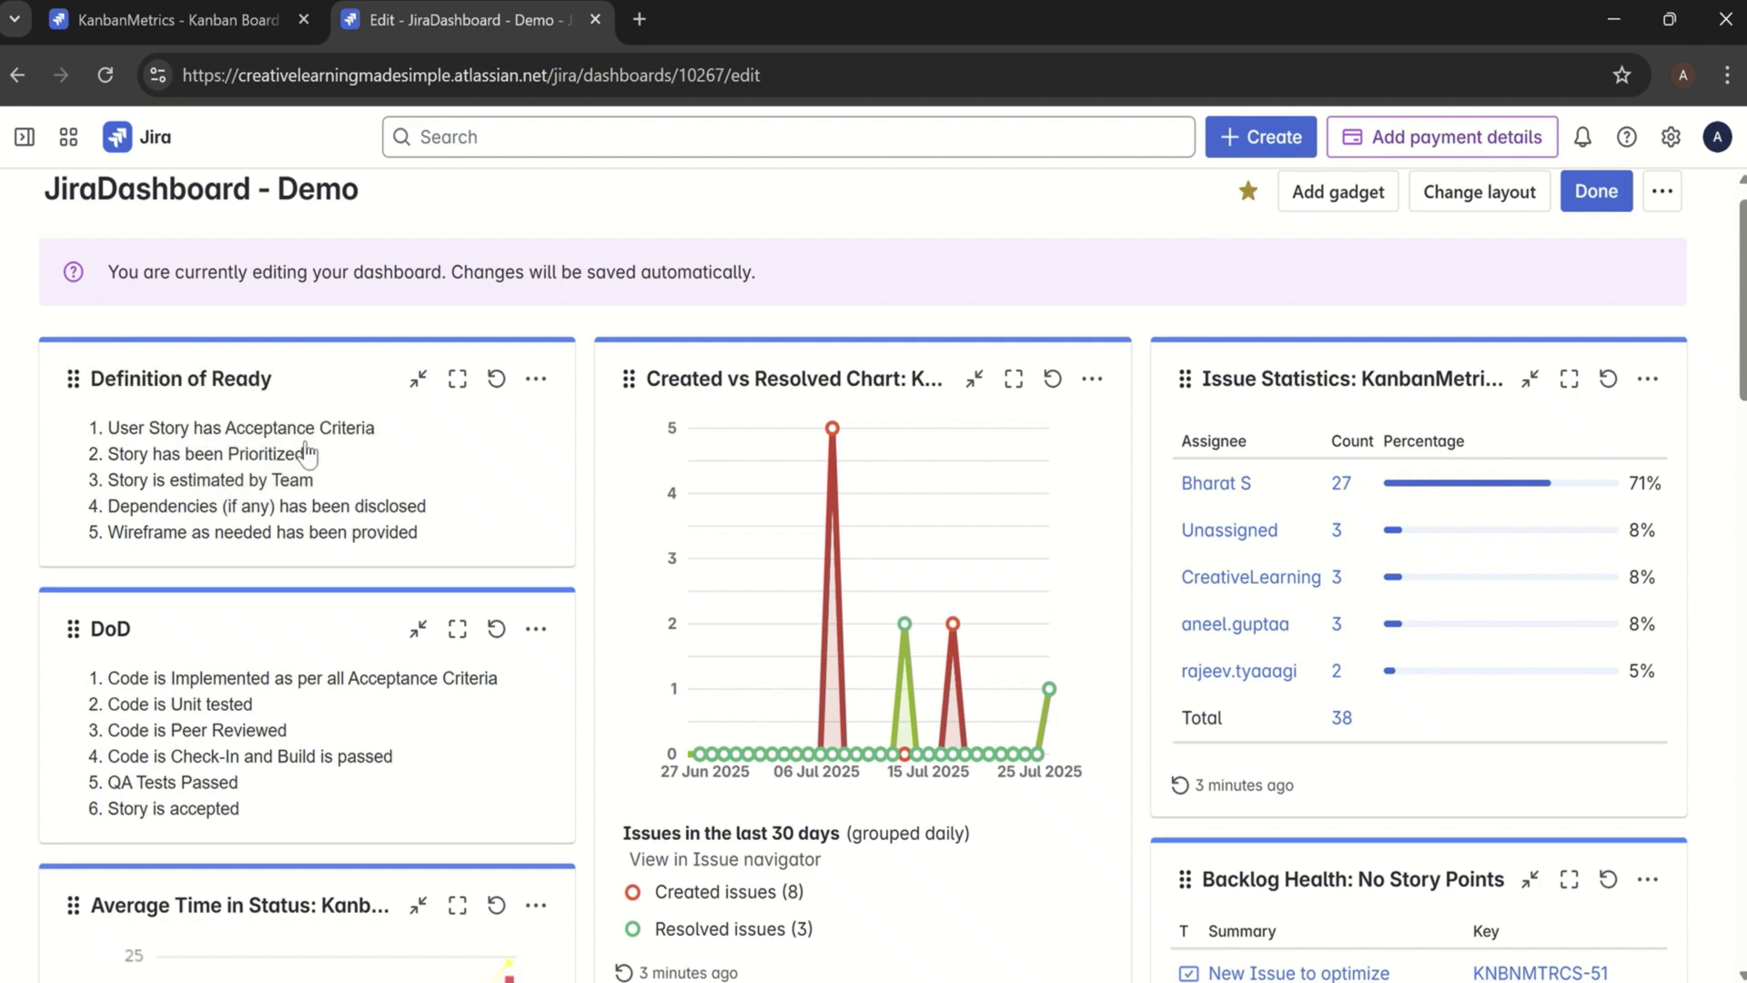
Step: Rename the DoD gadget as "Definition of Done"
left_click(112, 628)
double_click(112, 640)
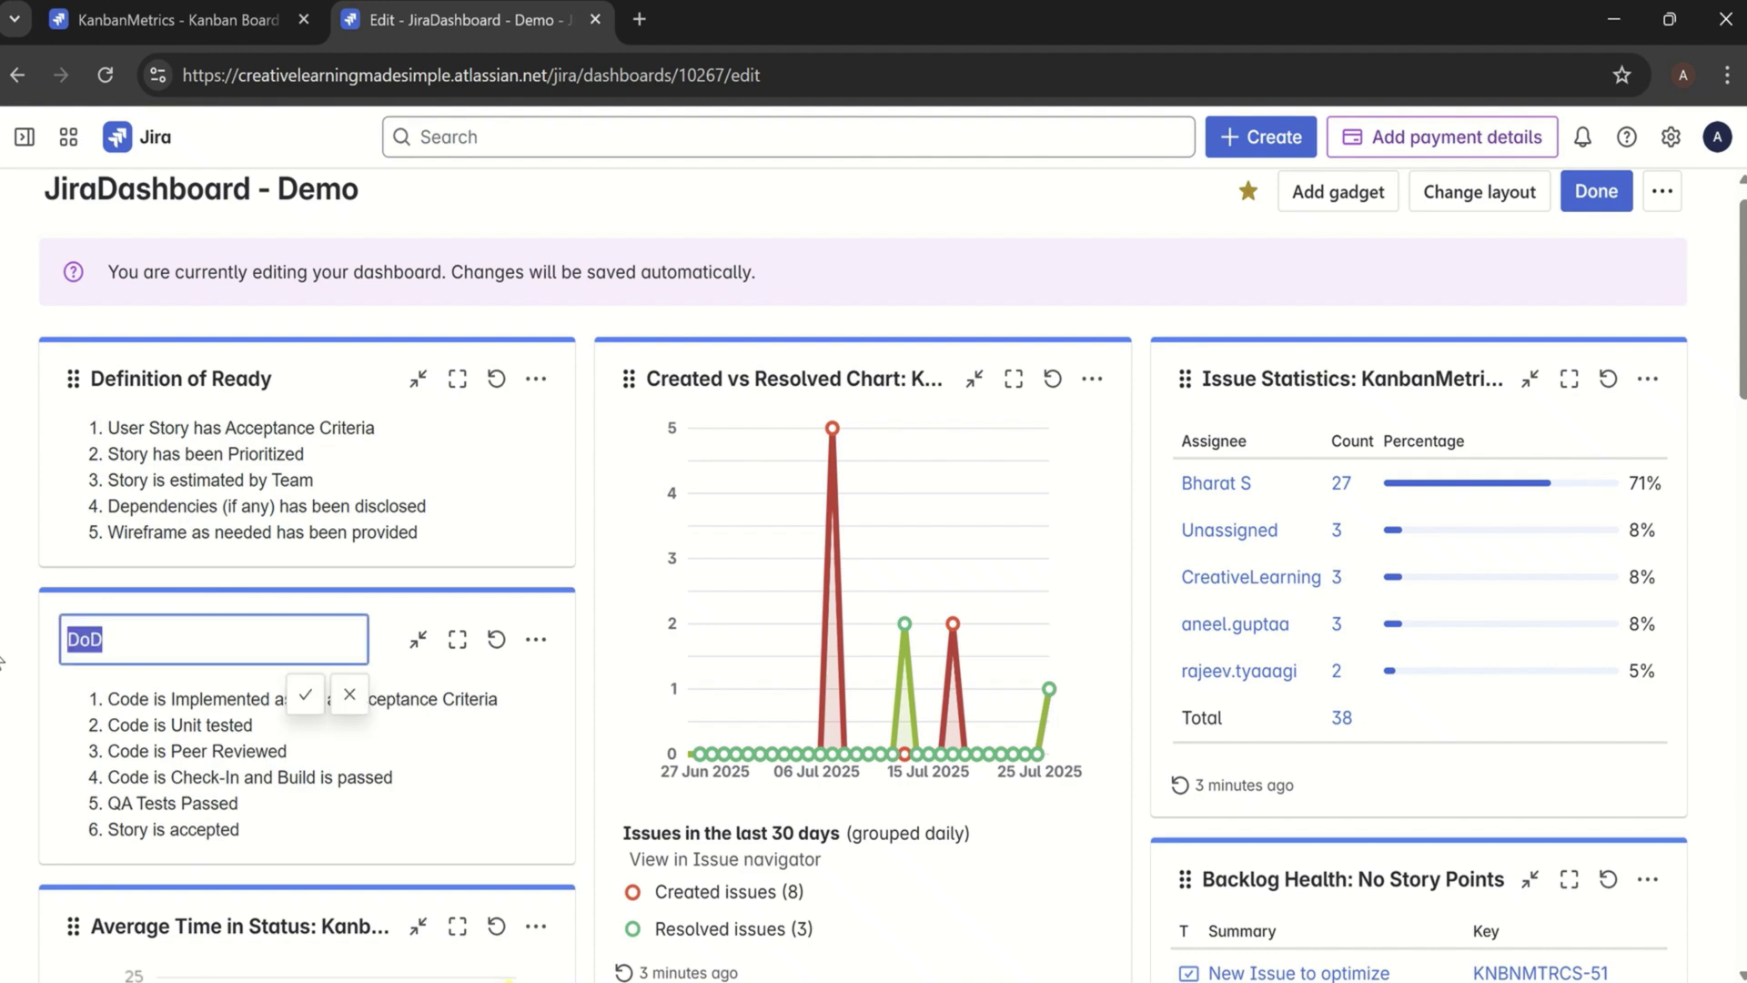
type("Definition of Done")
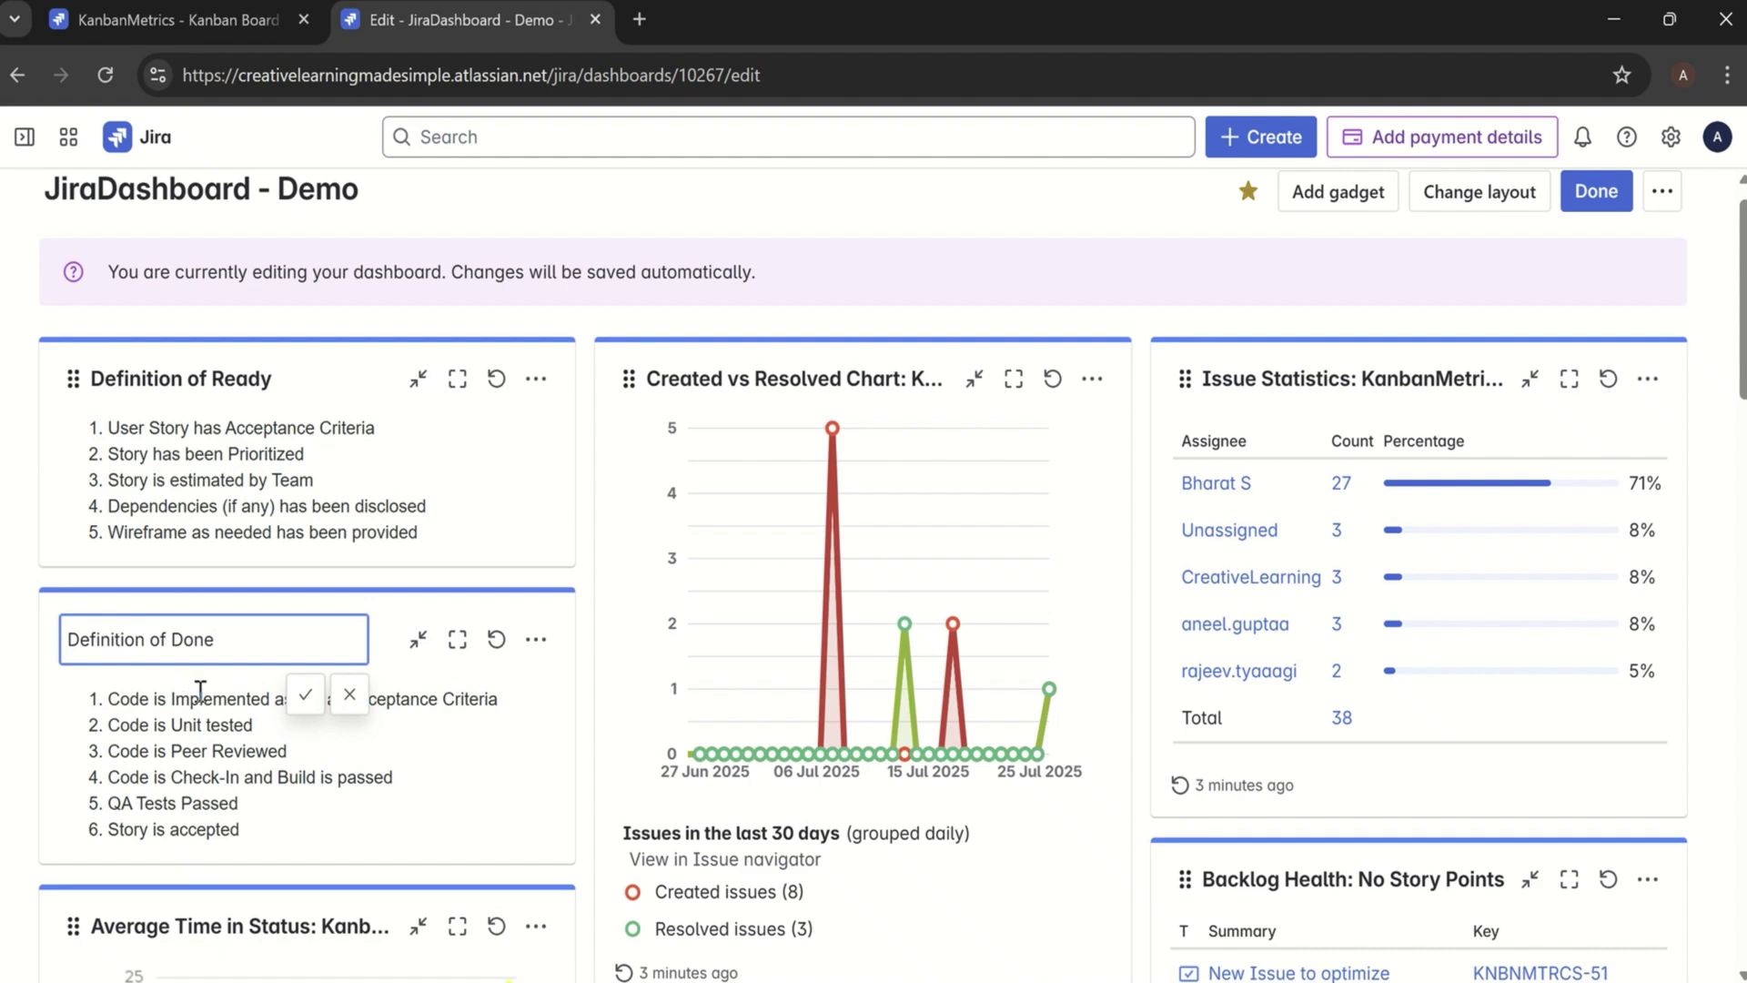
left_click(305, 701)
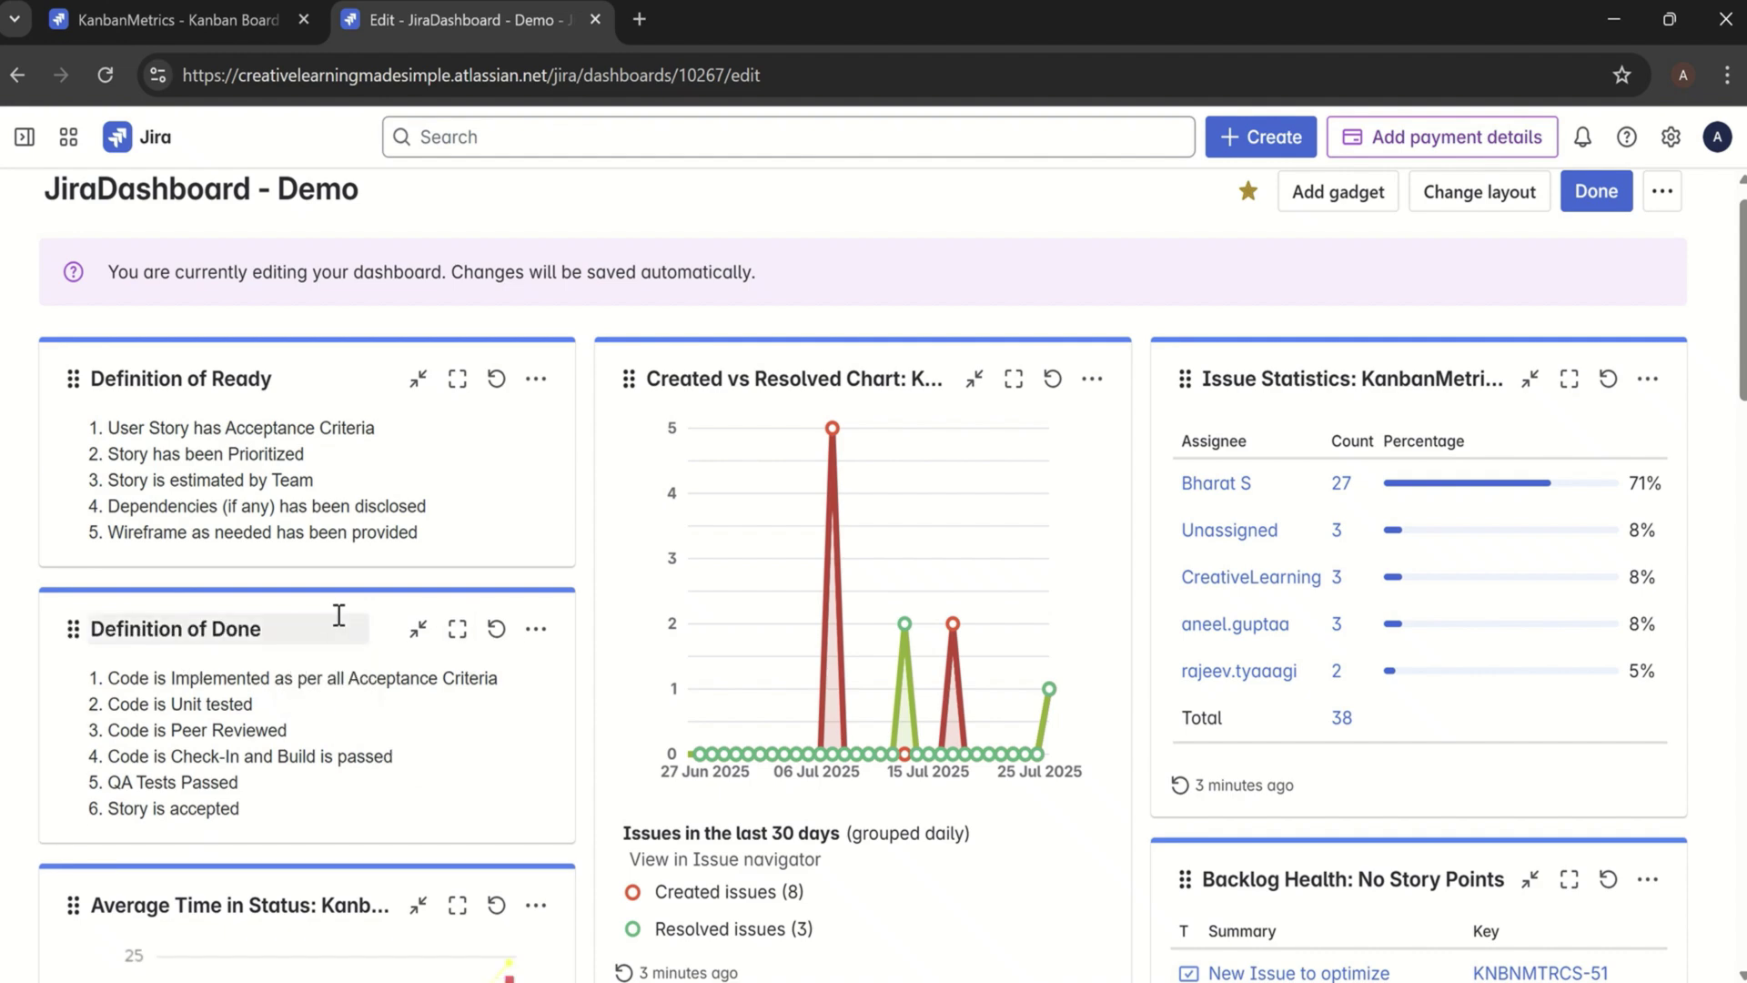
Step: Move the Definition of Done gadget to the middle column above the Created vs Resolved Chart and review the layout
left_click_drag(327, 597, 879, 346)
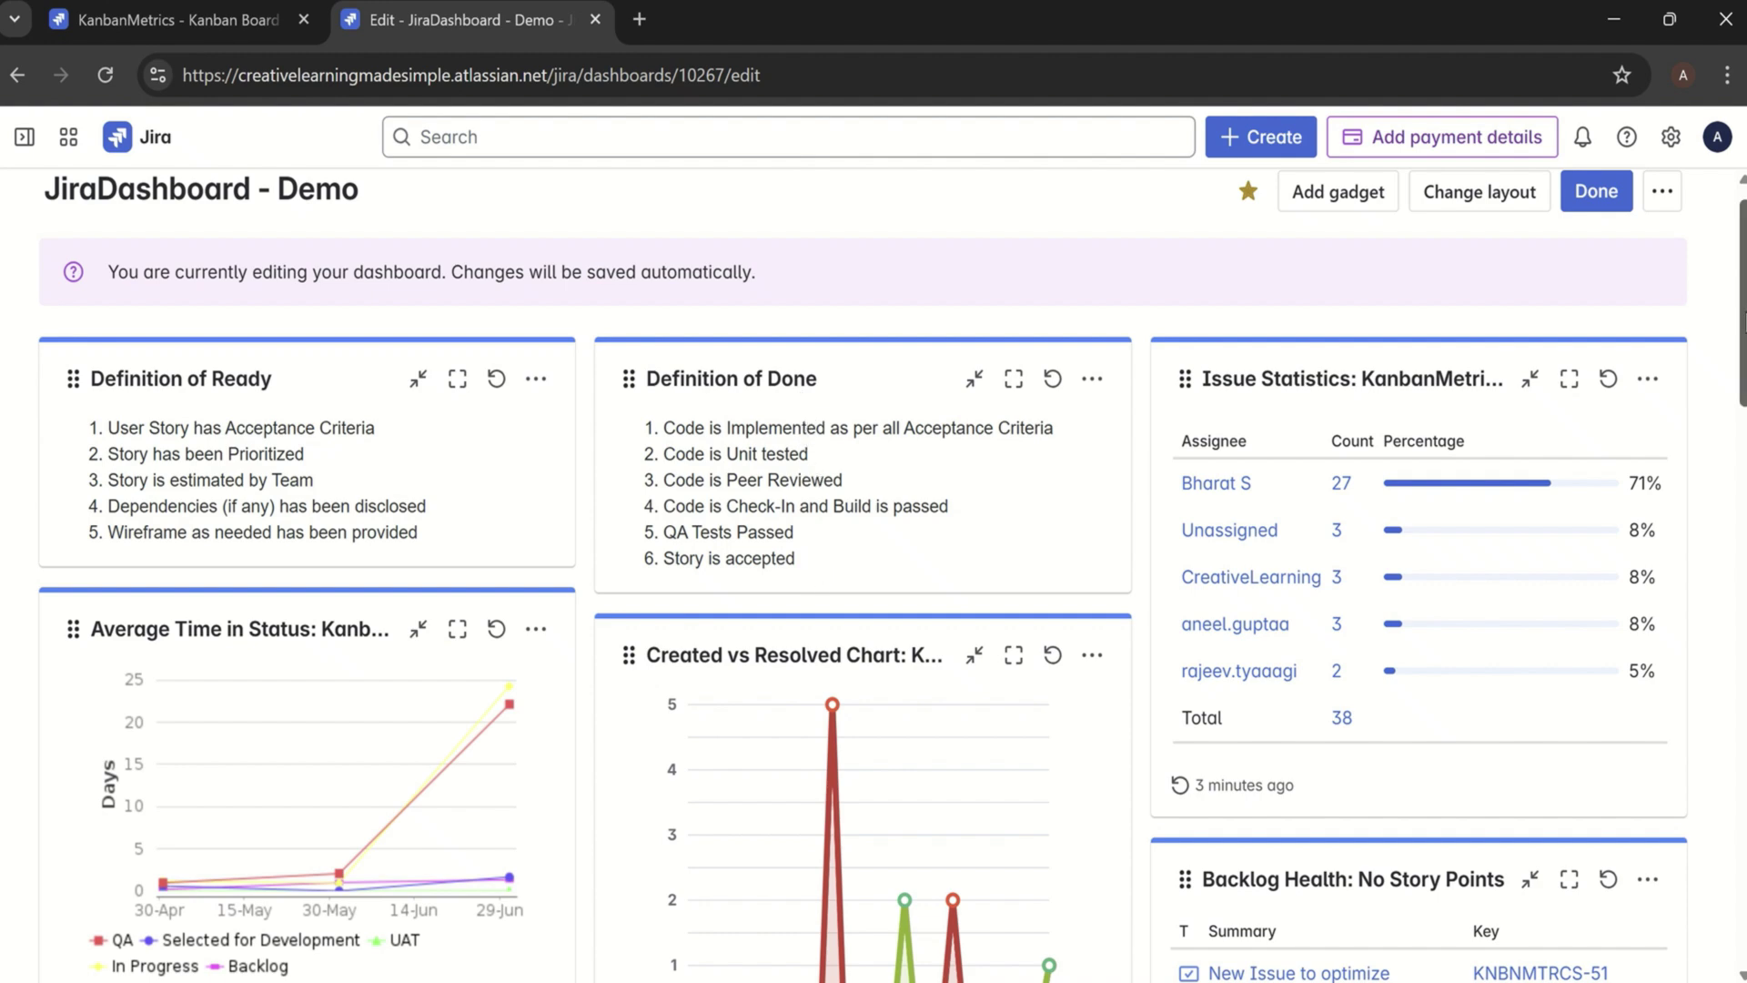
scroll(864, 573, "down", 1)
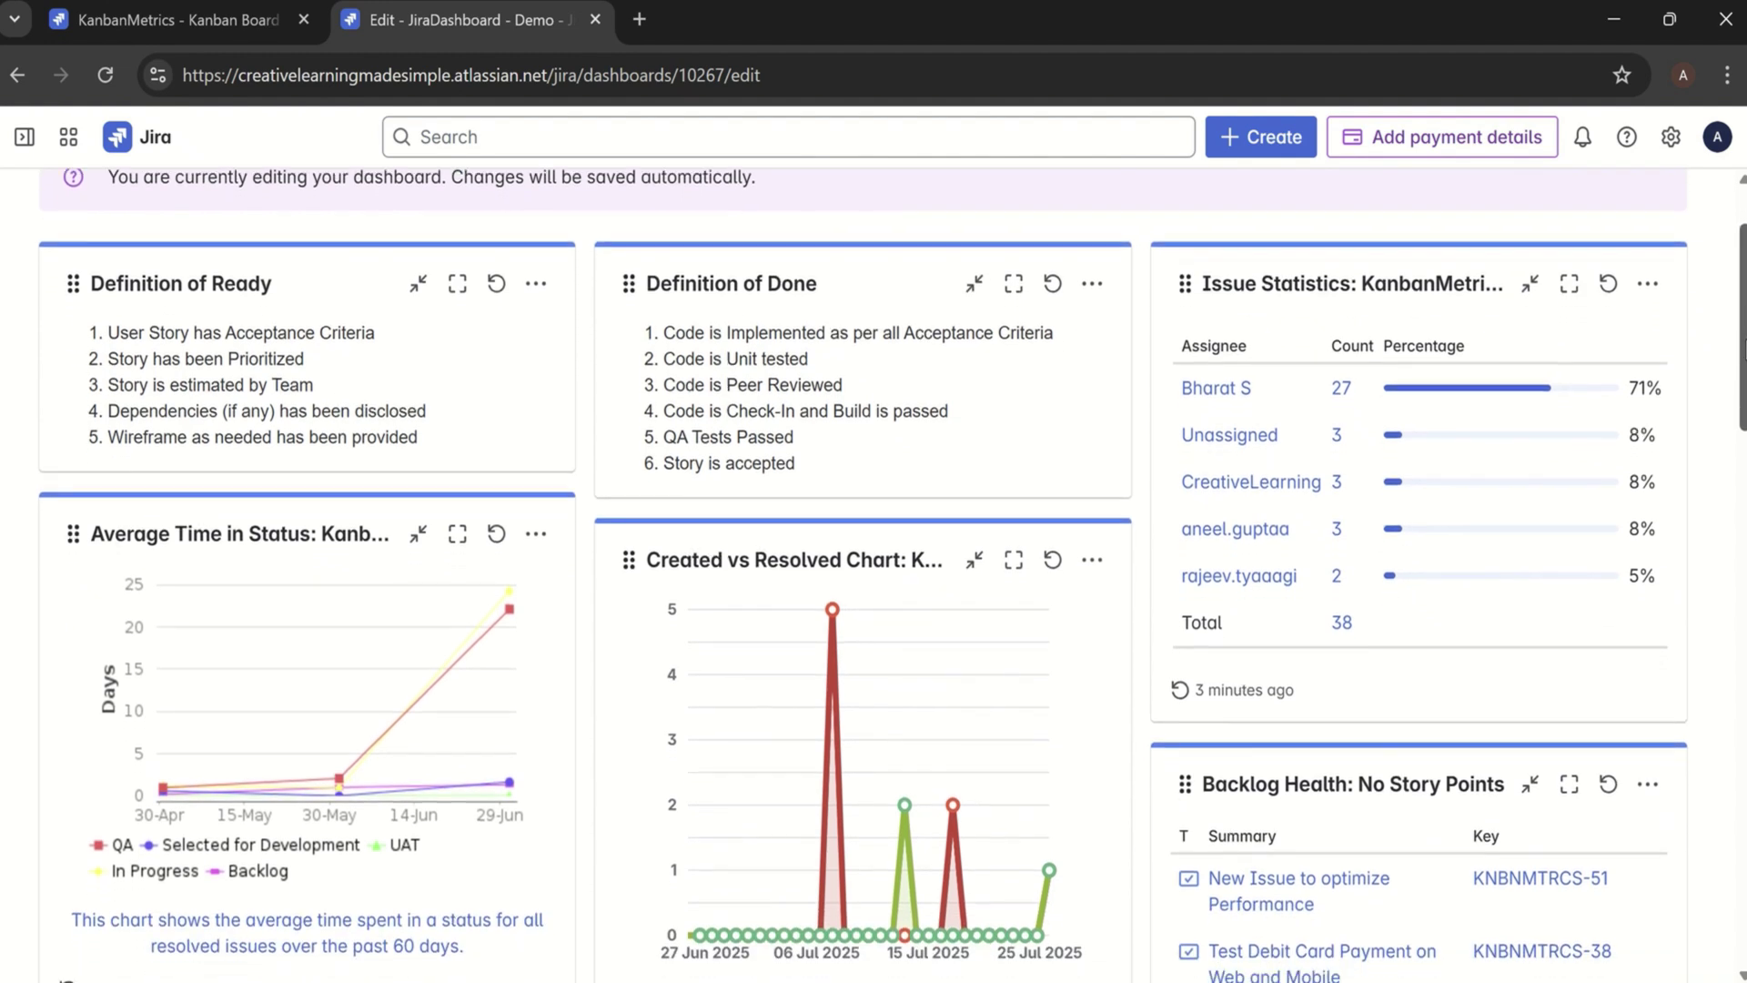
scroll(865, 573, "down", 1)
scroll(865, 573, "up", 1)
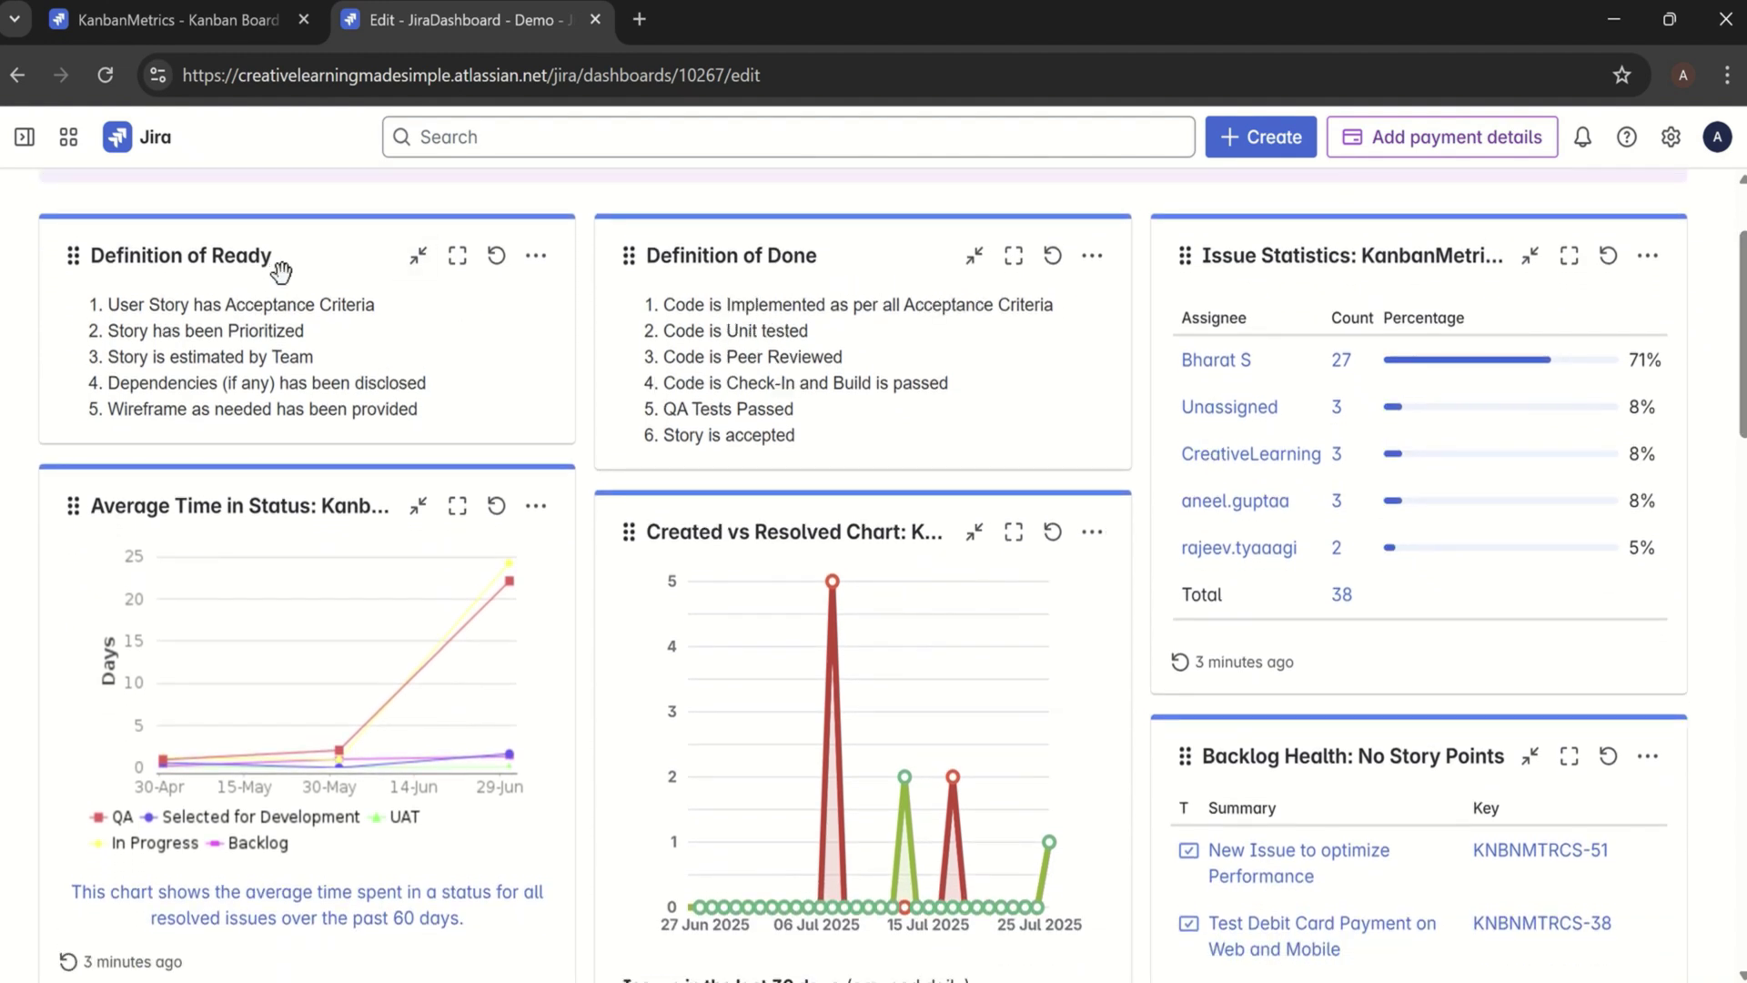